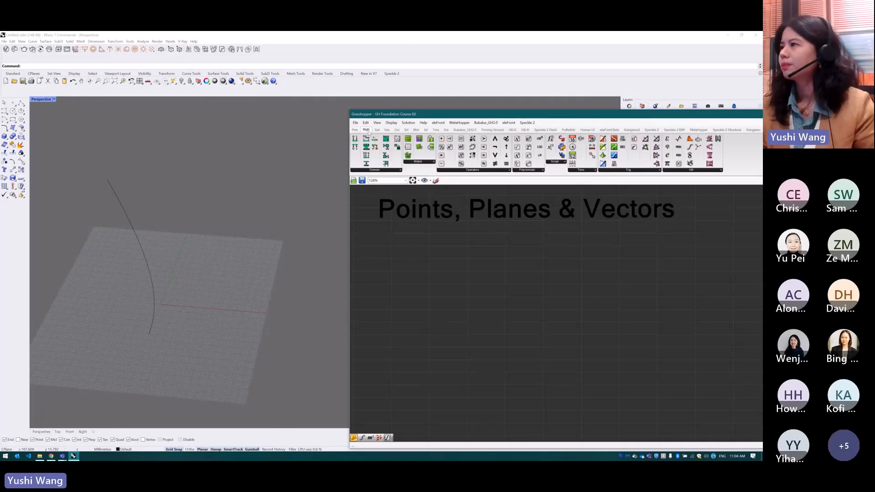
Look through the component categories, from the built-in sets to the installed plug-in sets
left_click(377, 130)
left_click(388, 130)
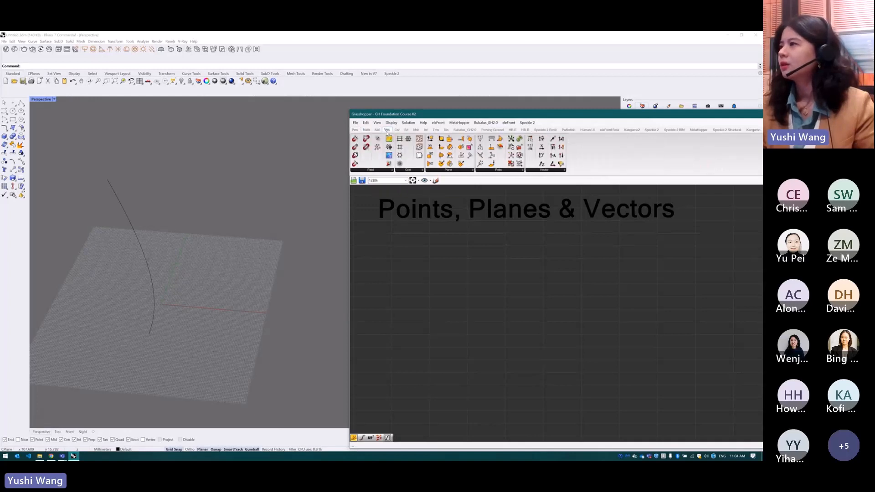
left_click(397, 130)
left_click(406, 130)
left_click(416, 131)
left_click(426, 130)
left_click(437, 131)
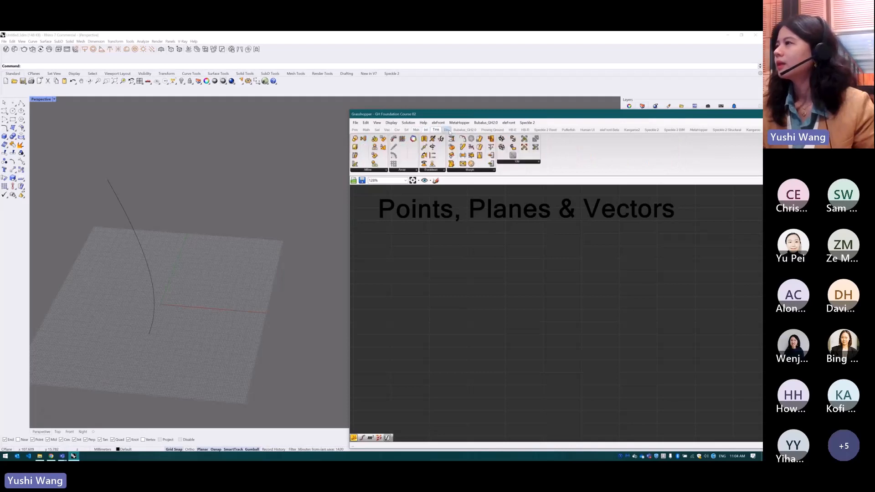
left_click(447, 130)
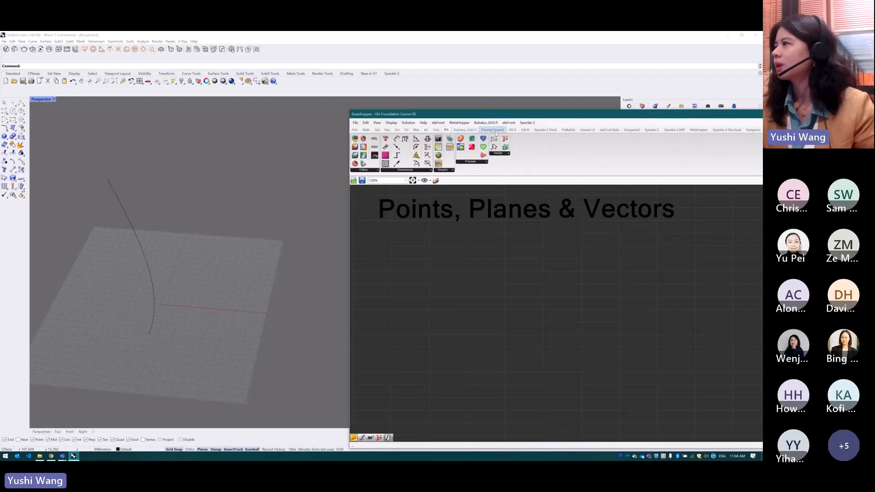
left_click(592, 131)
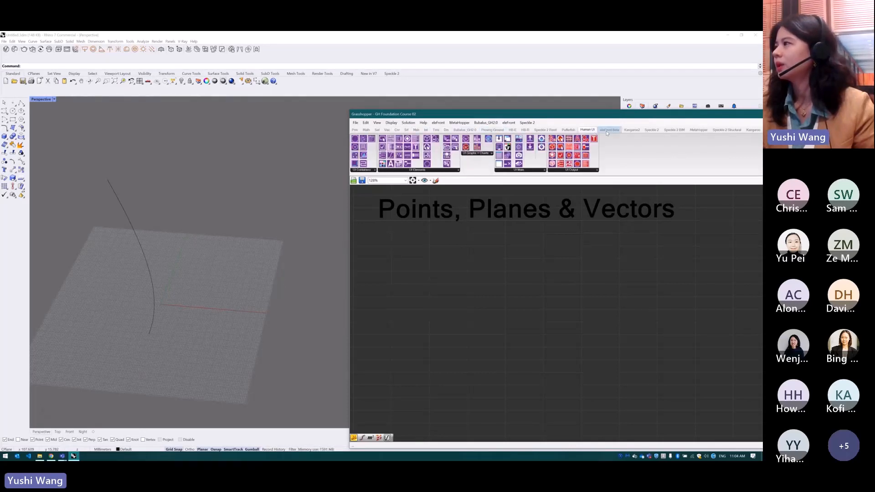
left_click(608, 131)
left_click(634, 130)
left_click(652, 130)
left_click(674, 130)
left_click(699, 131)
left_click(727, 131)
Place a Curve parameter on the canvas and assign the arc-shaped curve in the Perspective viewport to it
left_click(356, 130)
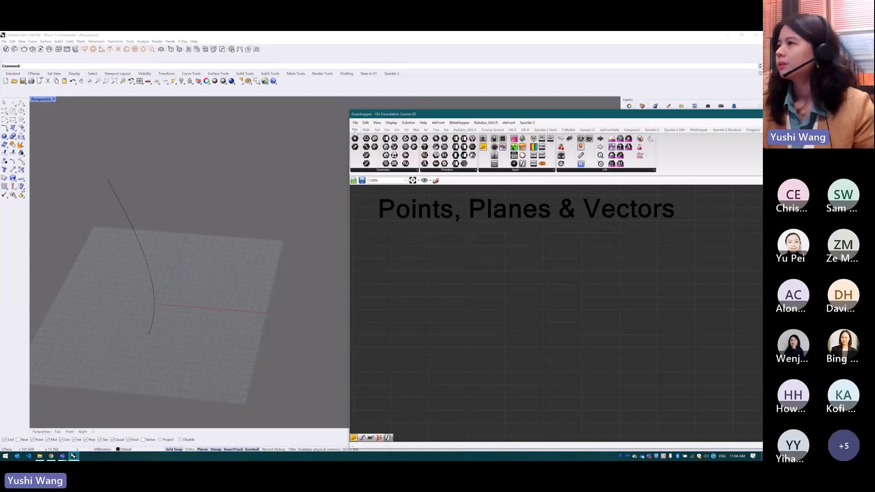
left_click(391, 172)
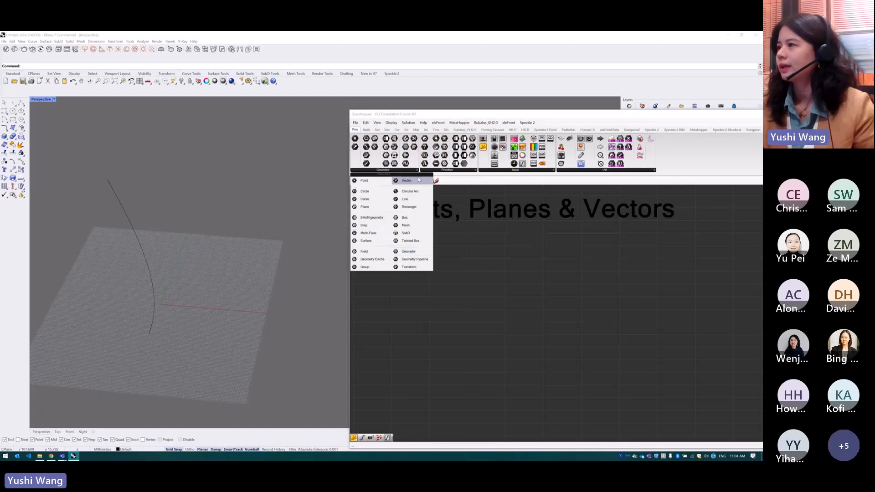
left_click(365, 199)
left_click(416, 290)
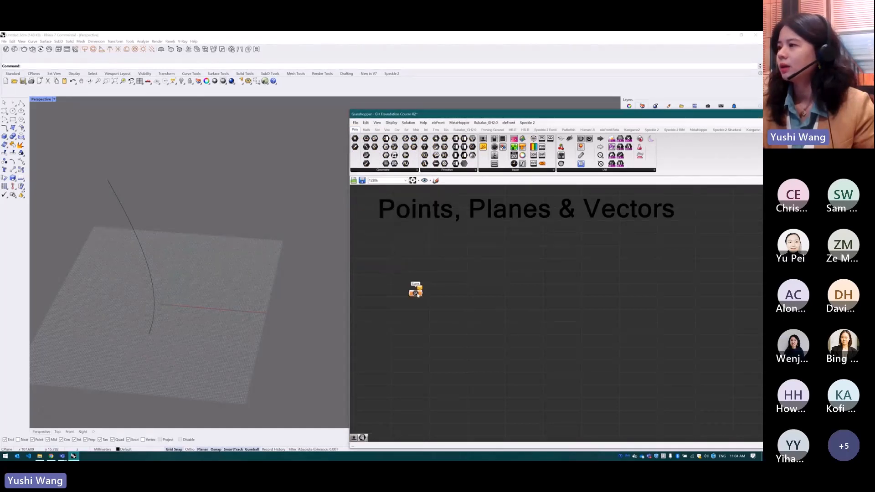
right_click(417, 293)
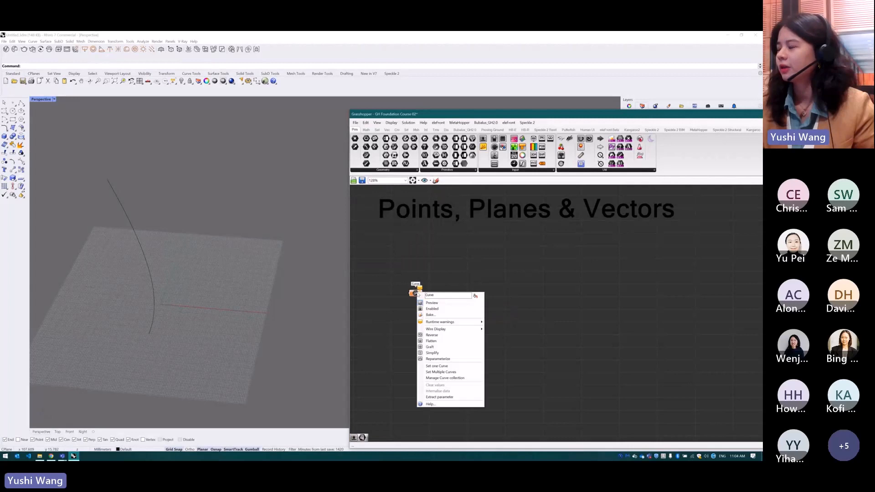
left_click(432, 368)
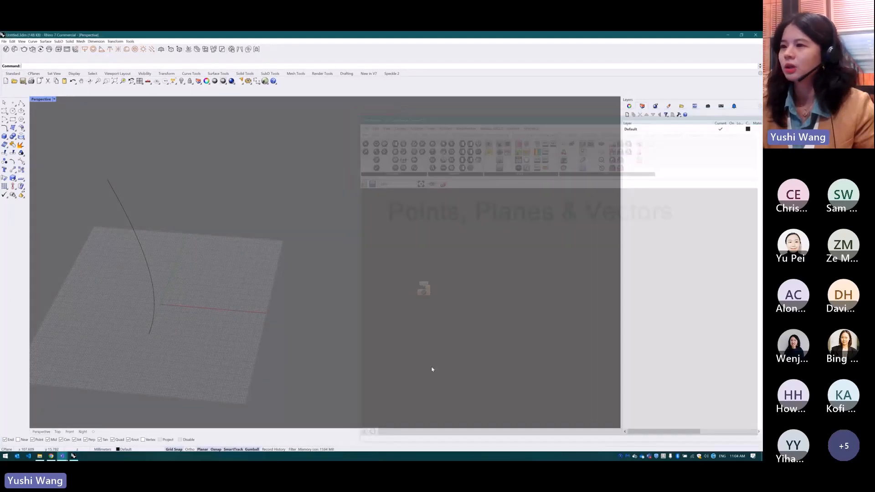
left_click(149, 271)
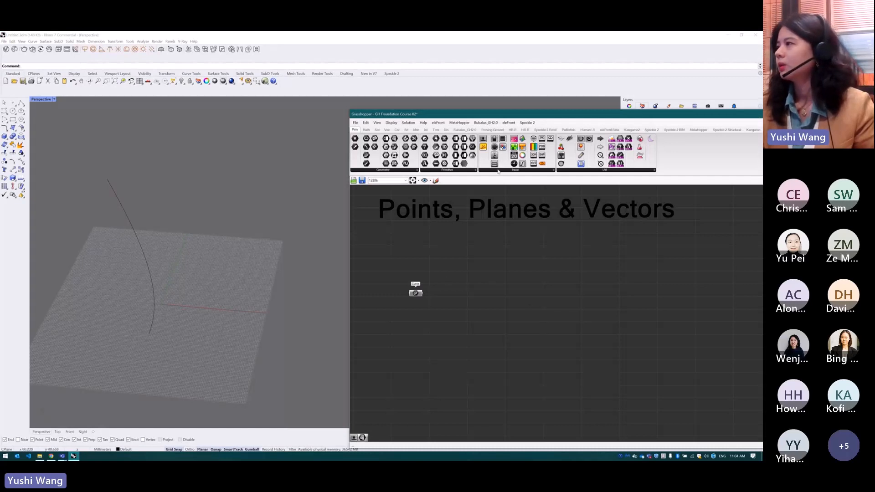
Add a number slider with the value 18 below the Curve parameter
left_click(499, 170)
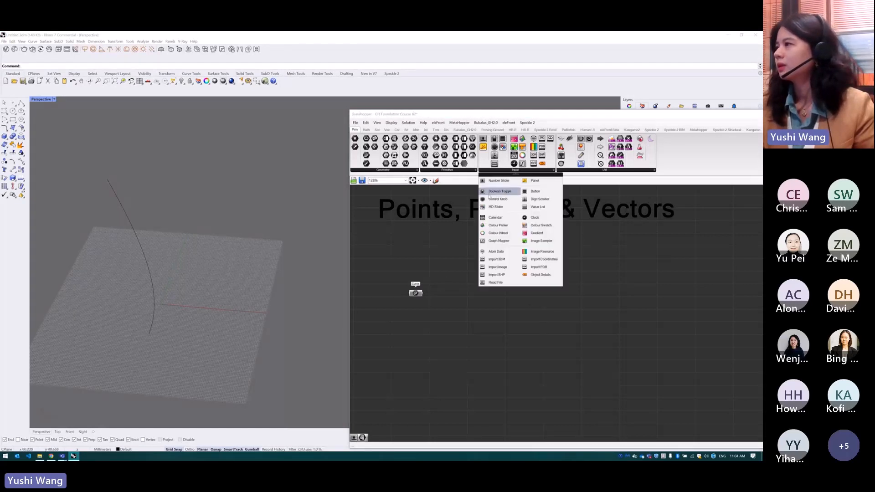
left_click(409, 327)
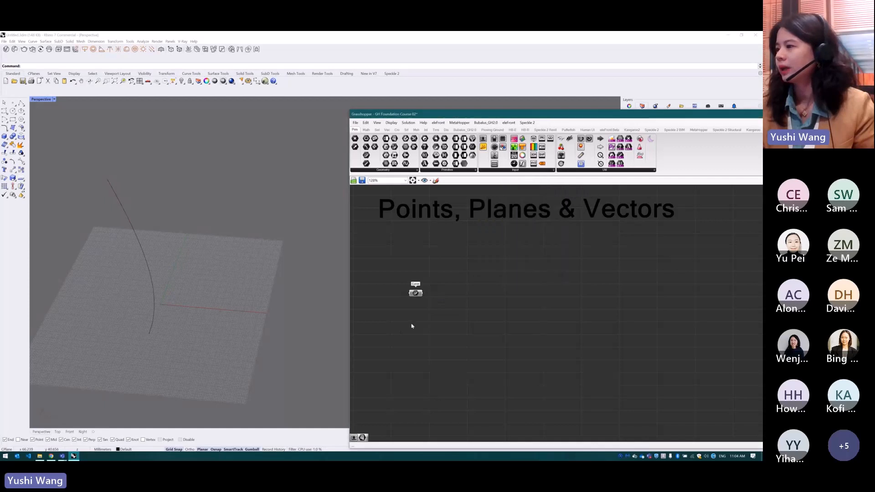
double_click(412, 326)
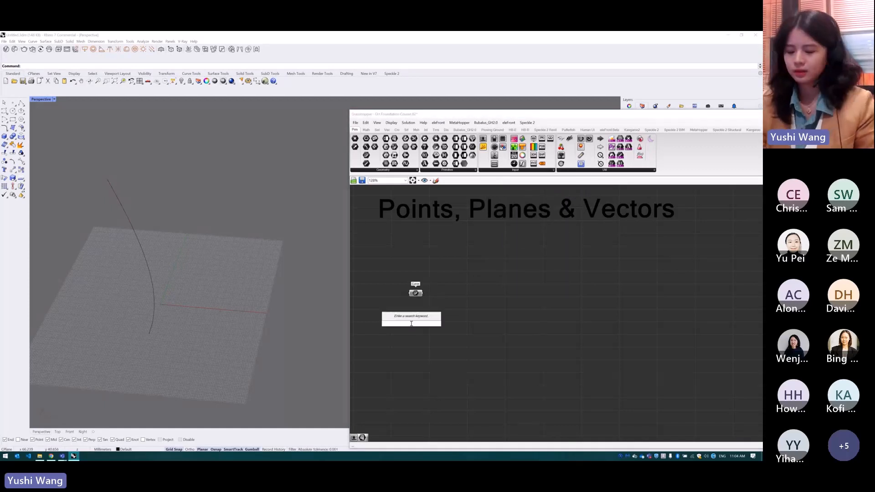
type("18")
key("Return")
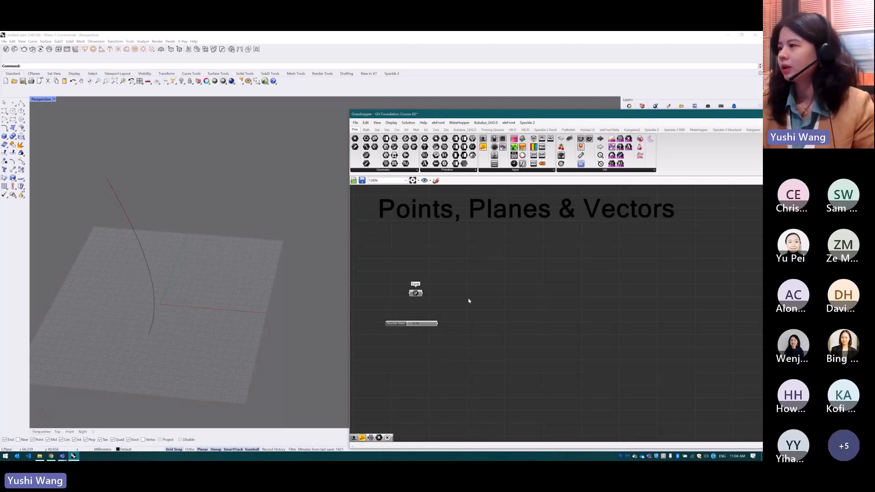
Add a Divide Curve component and connect the Curve parameter to its Curve input
scroll(419, 308, "up", 2)
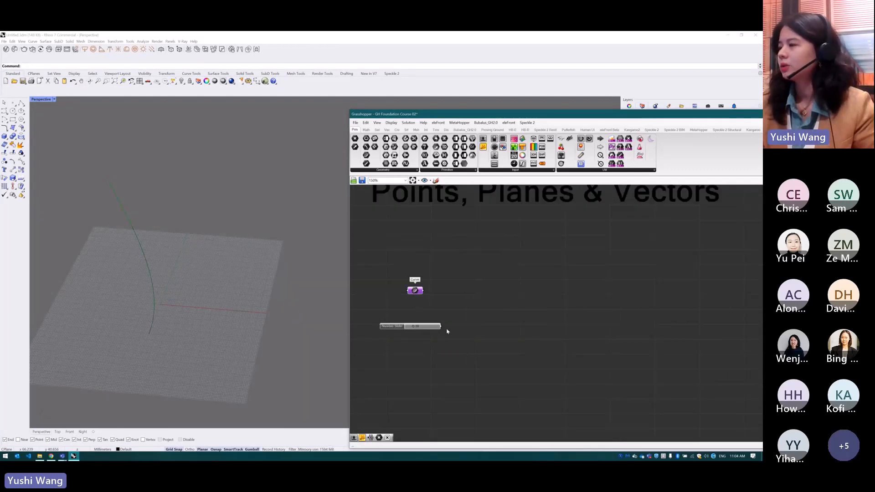
scroll(446, 328, "down", 2)
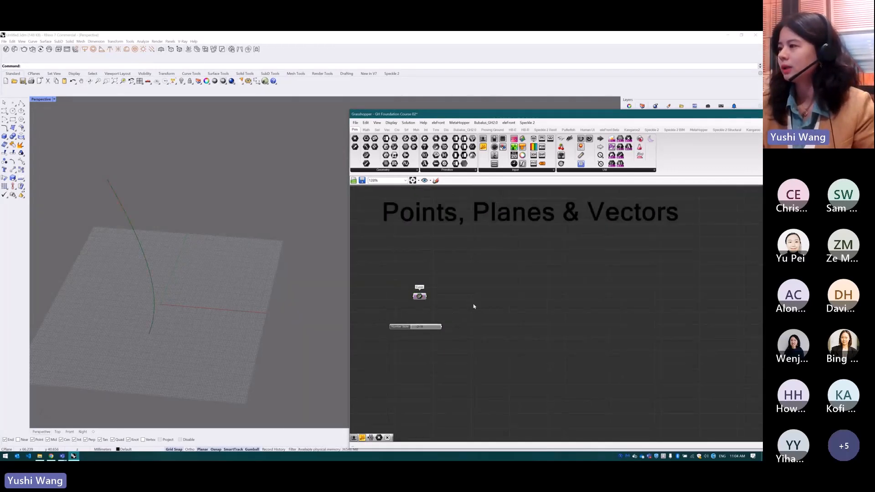
double_click(473, 304)
type("div")
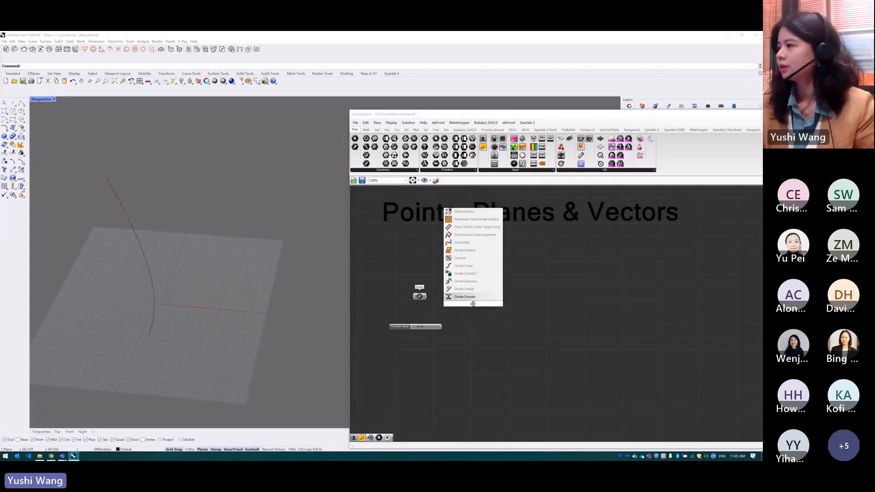
left_click(471, 266)
scroll(471, 295, "up", 2)
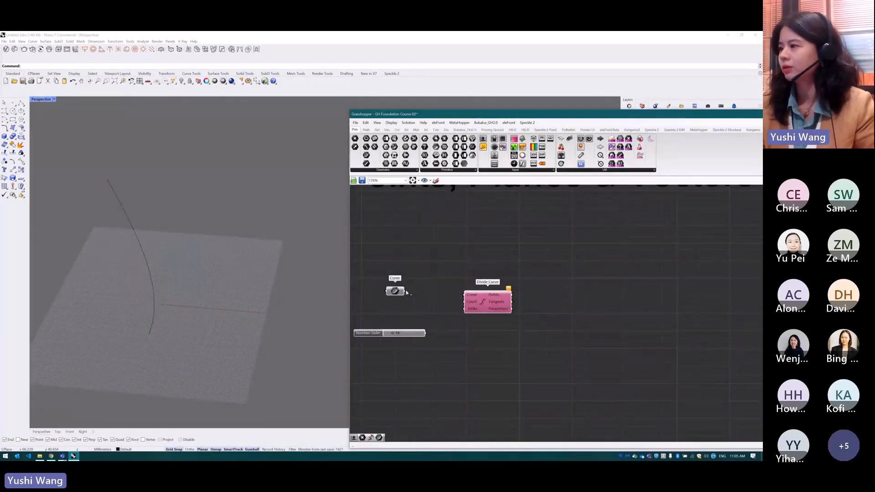
left_click_drag(405, 292, 478, 307)
left_click(475, 340)
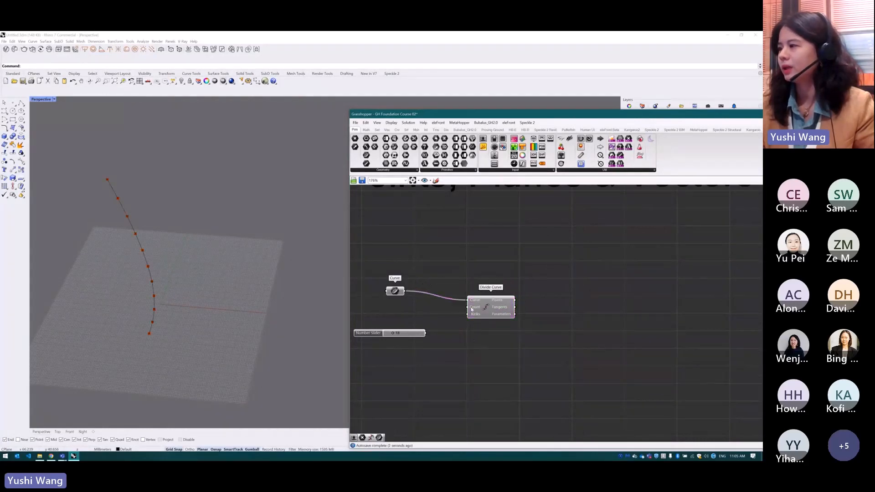
Connect the number slider to the Count input of Divide Curve and adjust the number of divisions
left_click_drag(426, 333, 466, 308)
left_click(492, 313)
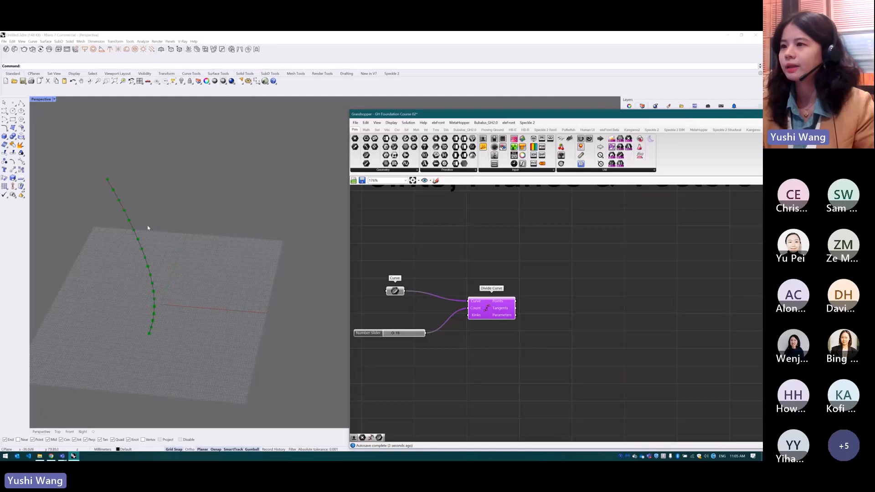
left_click(523, 328)
left_click(495, 311)
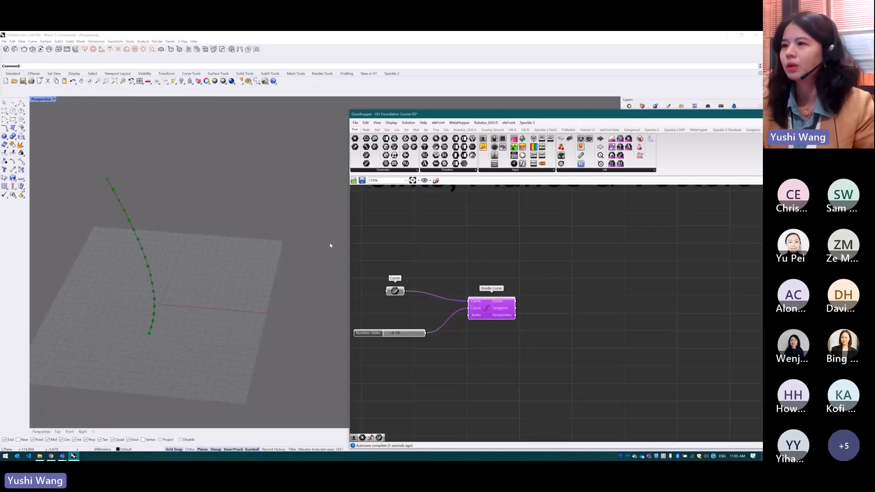
left_click_drag(396, 333, 393, 334)
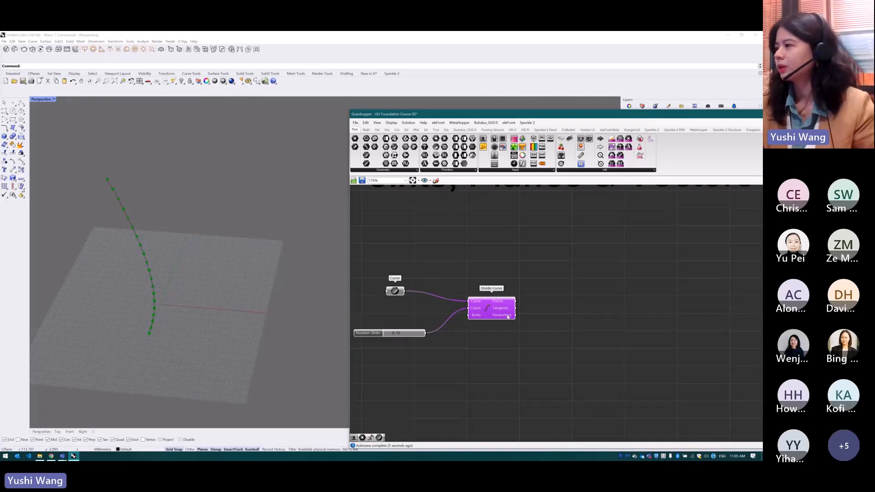
left_click(529, 284)
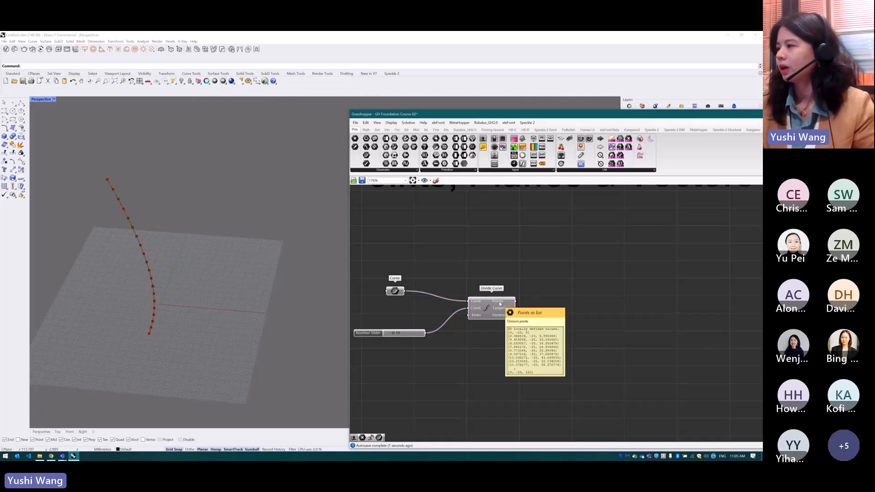
Add a Point parameter beside Divide Curve and feed it from the Points output
double_click(535, 295)
type("point")
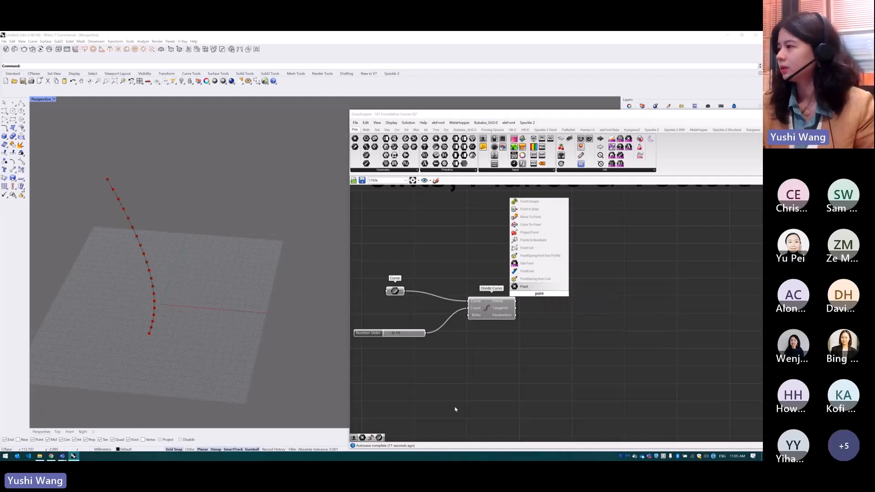
left_click(540, 287)
mouse_move(541, 292)
left_mouse_down()
mouse_move(550, 293)
mouse_move(535, 297)
mouse_move(542, 294)
left_mouse_up()
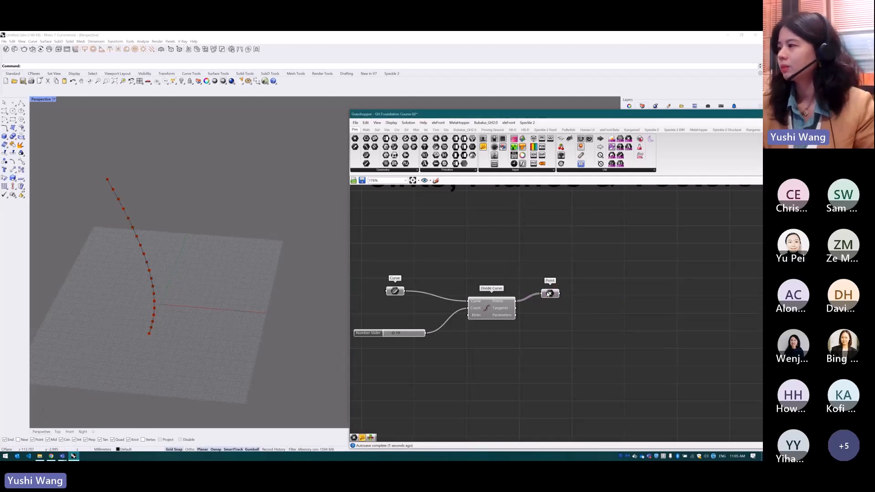
Add a List Item component and connect the Point parameter to its List input
scroll(441, 289, "down", 2)
scroll(575, 285, "down", 2)
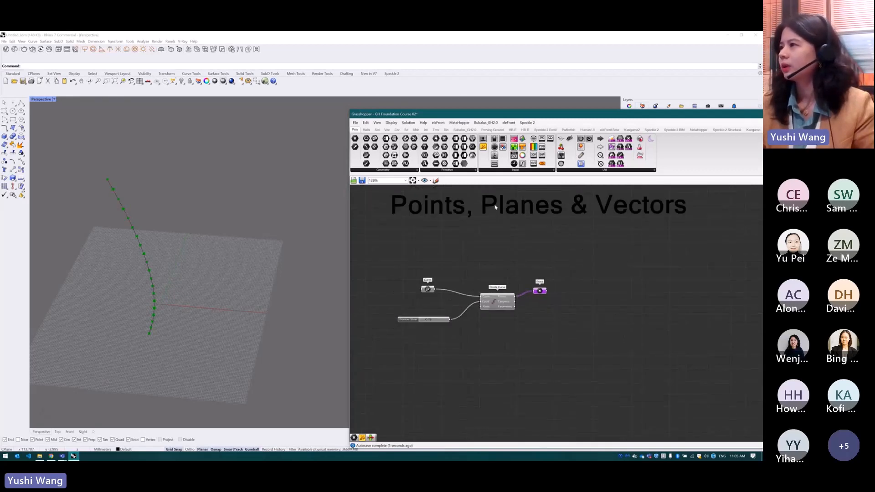
left_click(377, 131)
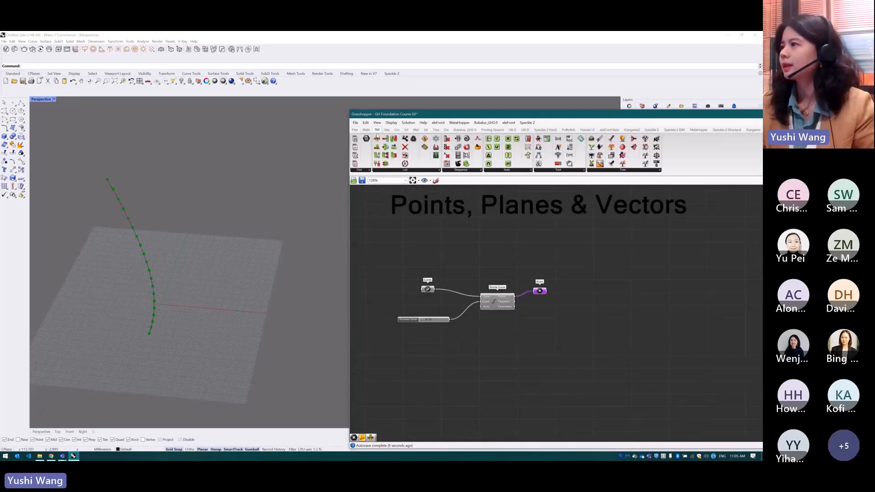
left_click(406, 169)
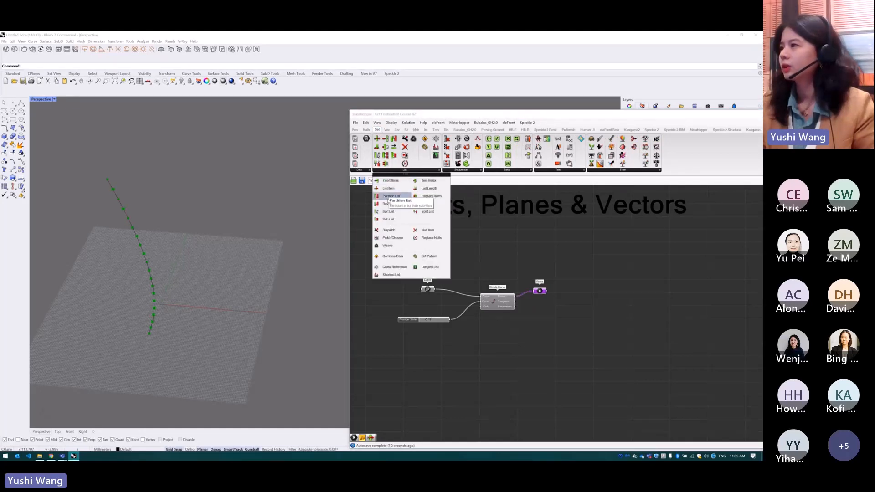
left_click(390, 189)
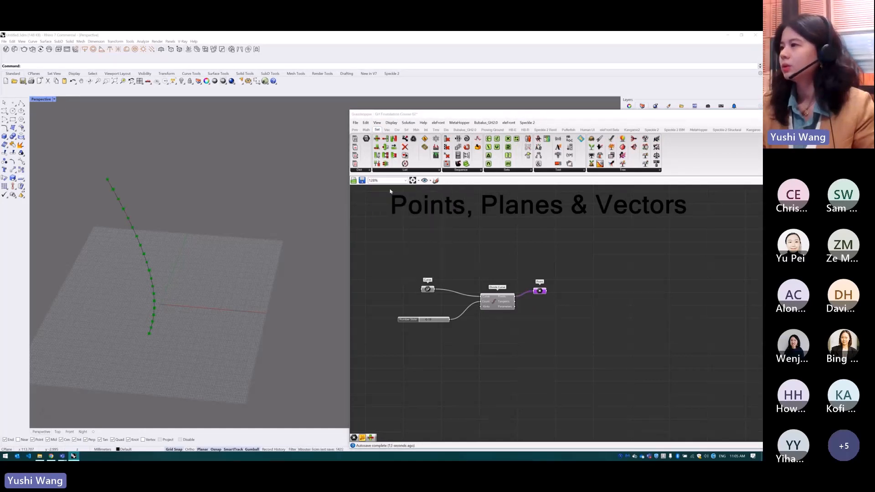
left_click(577, 280)
left_click(579, 281)
scroll(570, 287, "up", 1)
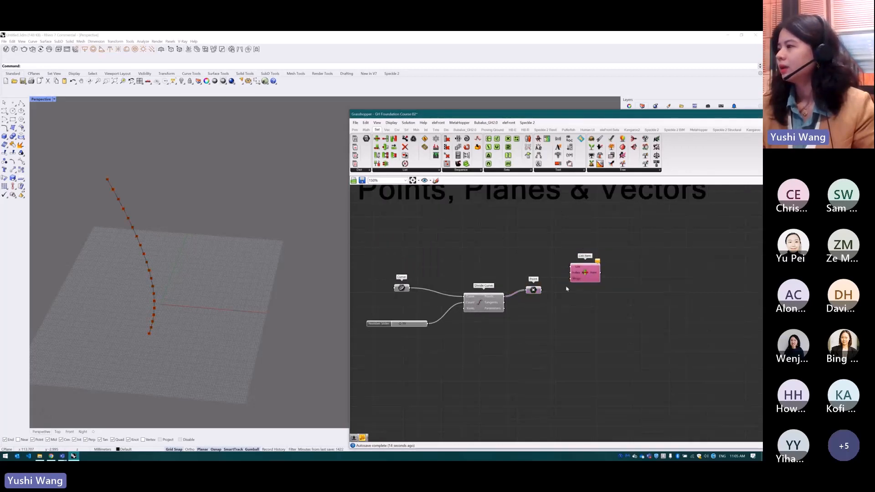
left_click_drag(541, 291, 611, 277)
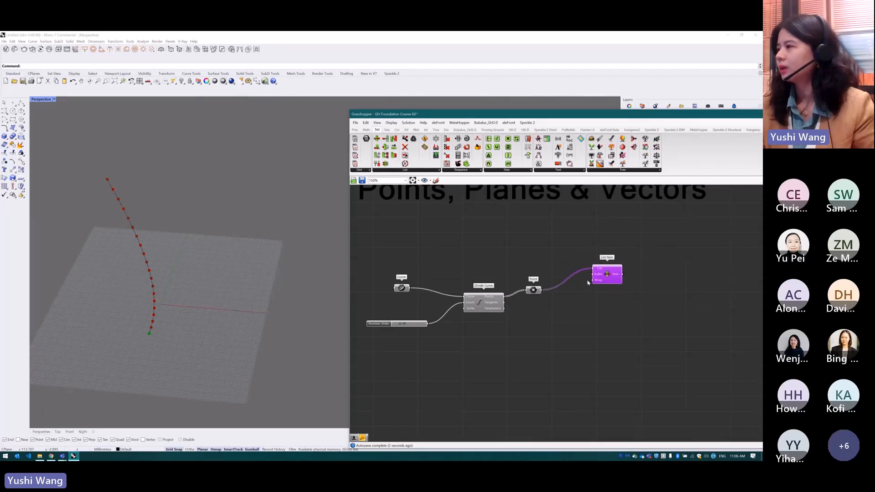
Add a number slider with the value 18, connect it to List Item's Index input, and highlight the extracted point
double_click(558, 278)
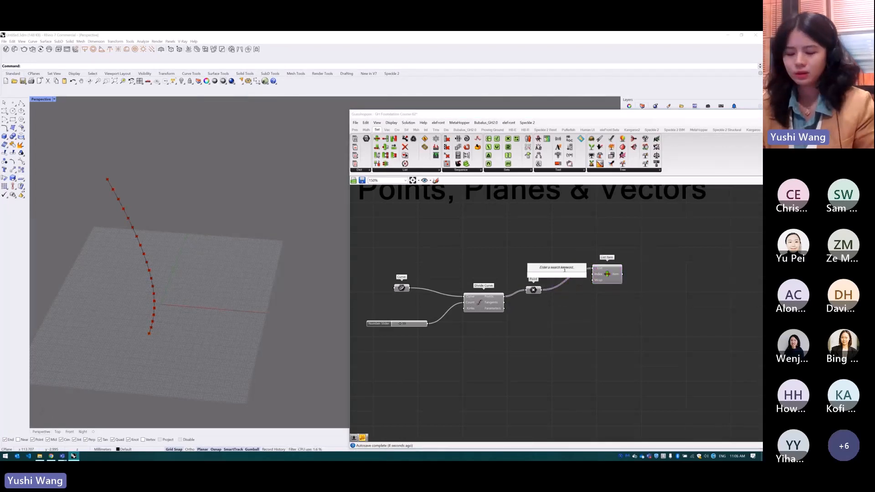
type("18")
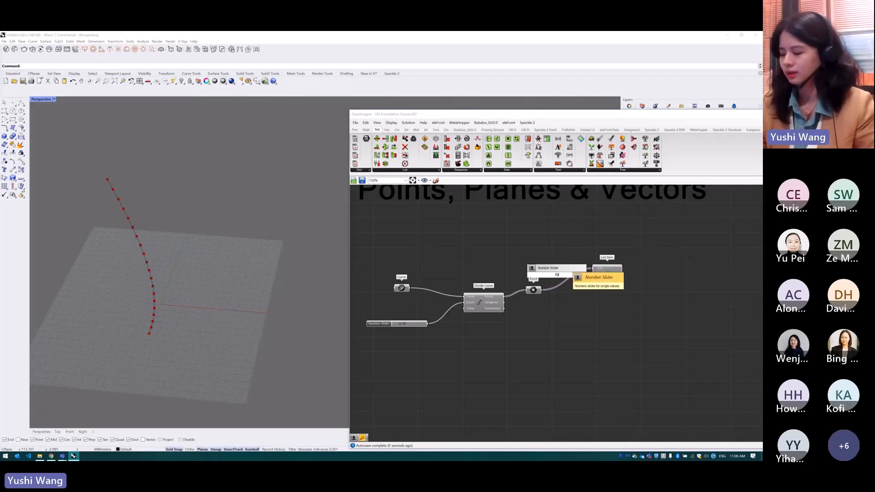
key("Return")
left_click_drag(571, 275, 593, 274)
left_click(611, 298)
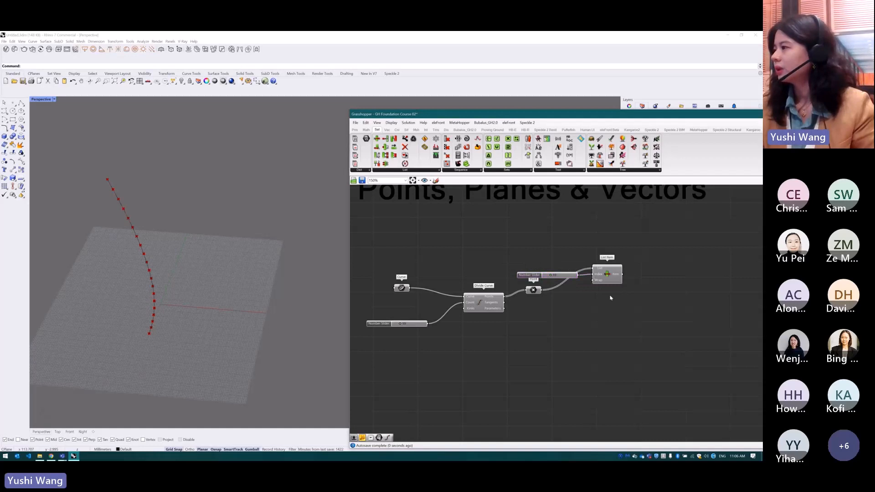
left_click(611, 276)
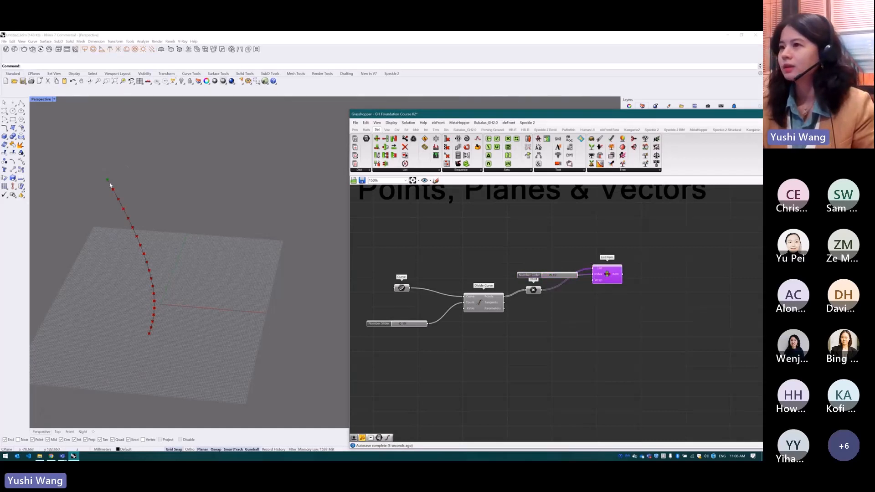
Move the index slider above the Point parameter and bring List Item closer to tidy the definition
left_click_drag(545, 276, 554, 279)
left_click(626, 262)
scroll(549, 308, "up", 1)
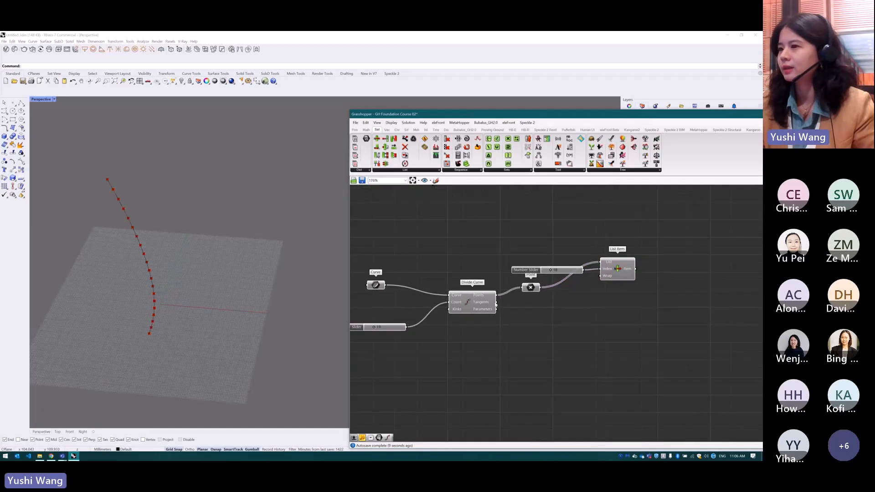
mouse_move(482, 303)
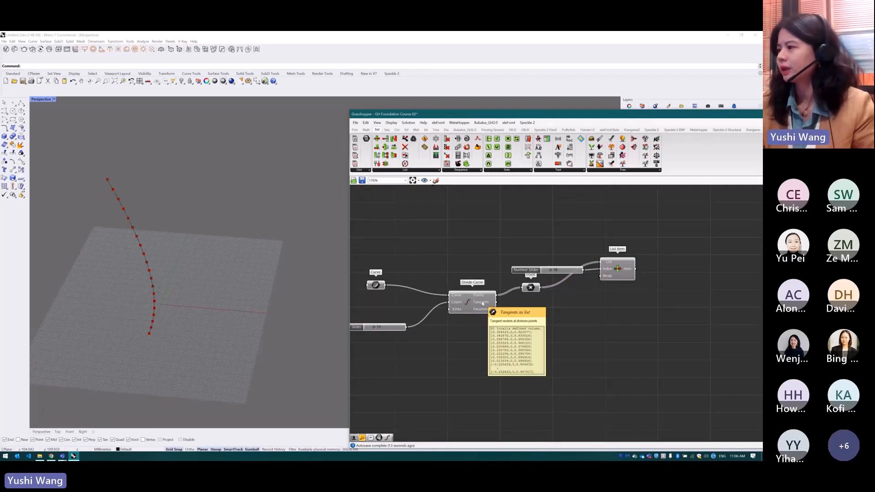
scroll(461, 320, "down", 2)
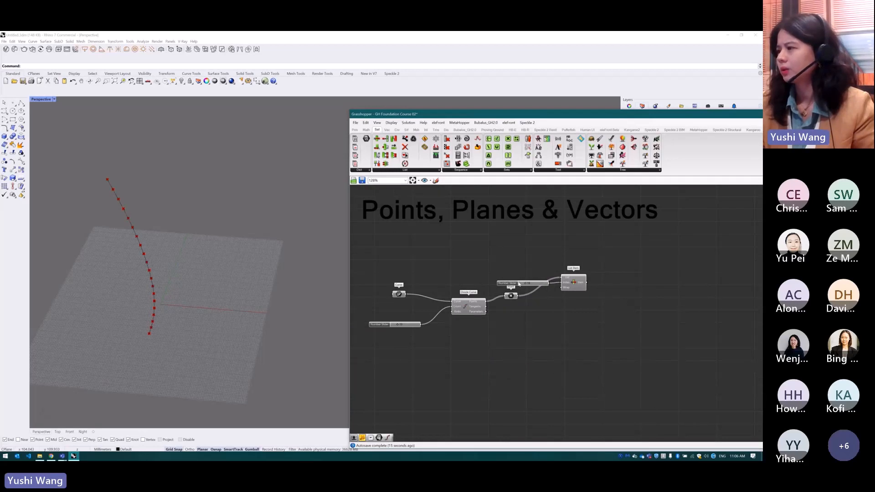
left_click_drag(513, 285, 502, 275)
left_click_drag(573, 282, 561, 287)
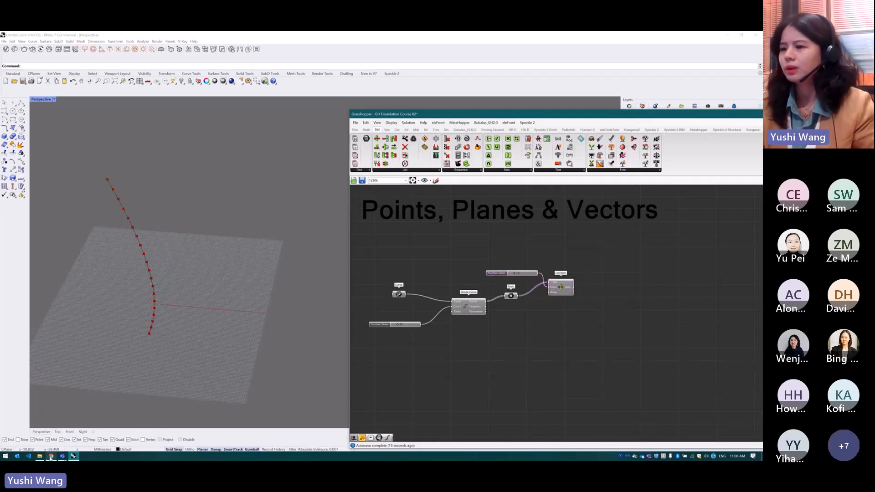
Review the Vector = Direction + Length diagram on the Mural board, return to Grasshopper and highlight the extracted point
left_click(51, 455)
scroll(209, 363, "up", 5)
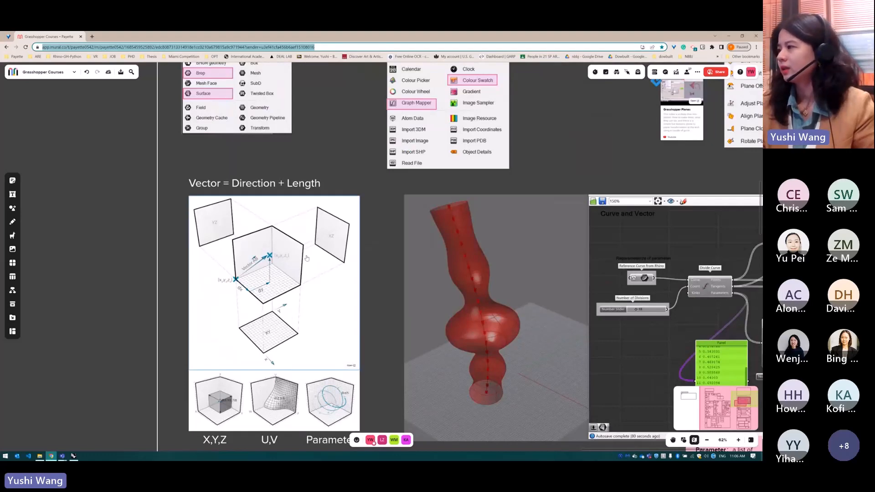
key("alt+Tab")
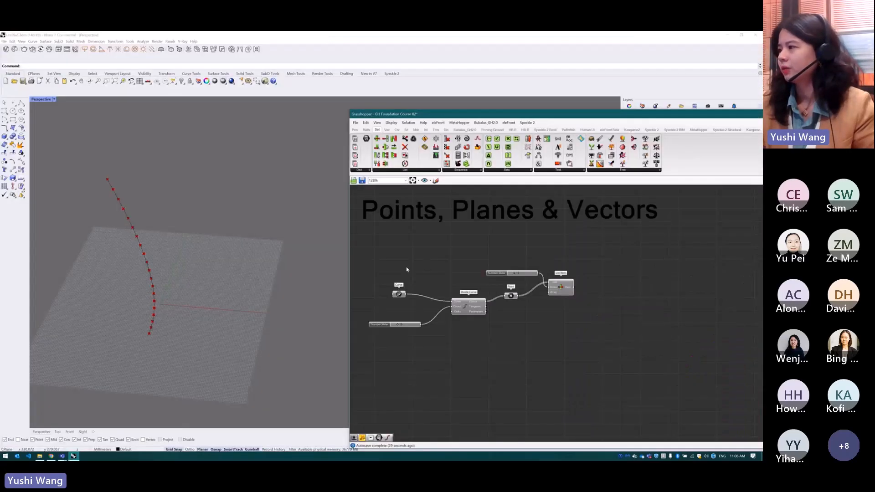
left_click(557, 286)
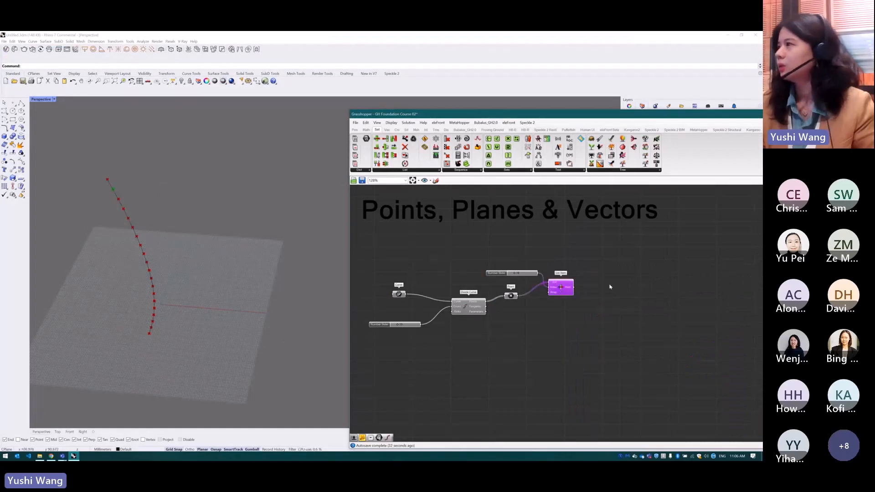
left_click(610, 287)
Add a Vector Display component beside List Item and feed its Anchor input from the Item output
left_click(446, 130)
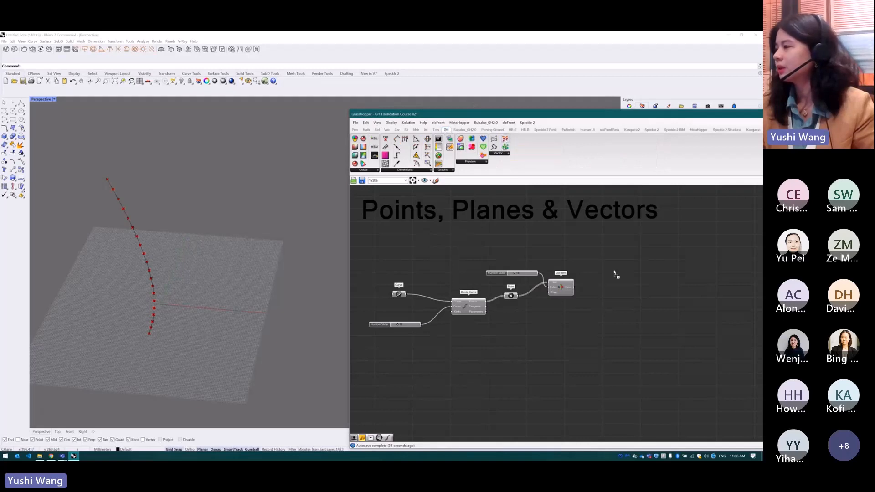
left_click_drag(614, 273, 613, 286)
scroll(622, 294, "up", 3)
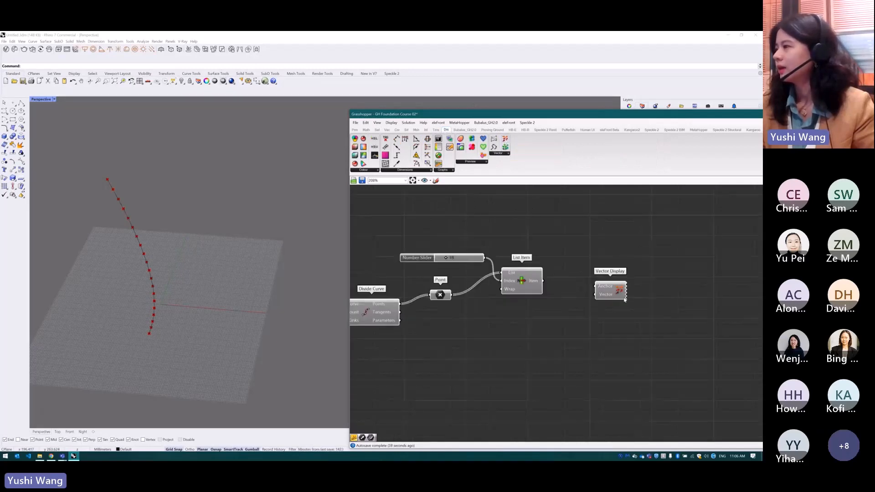
scroll(624, 300, "up", 1)
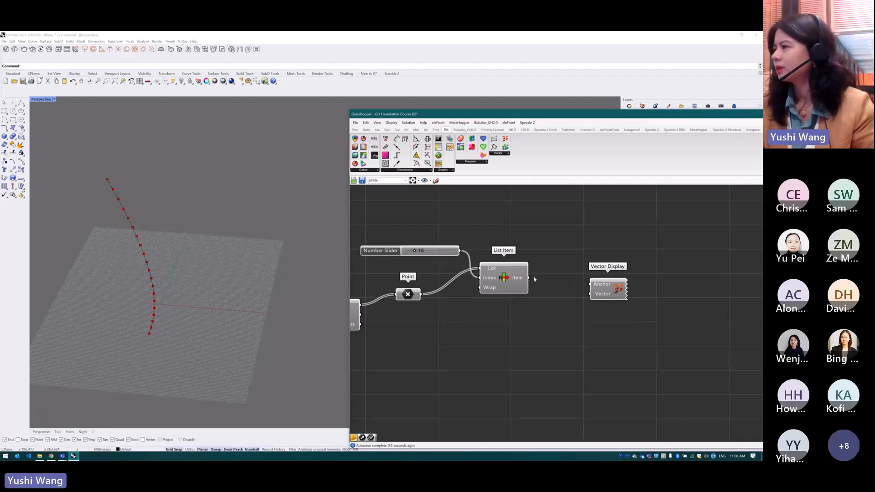
left_click_drag(530, 278, 662, 287)
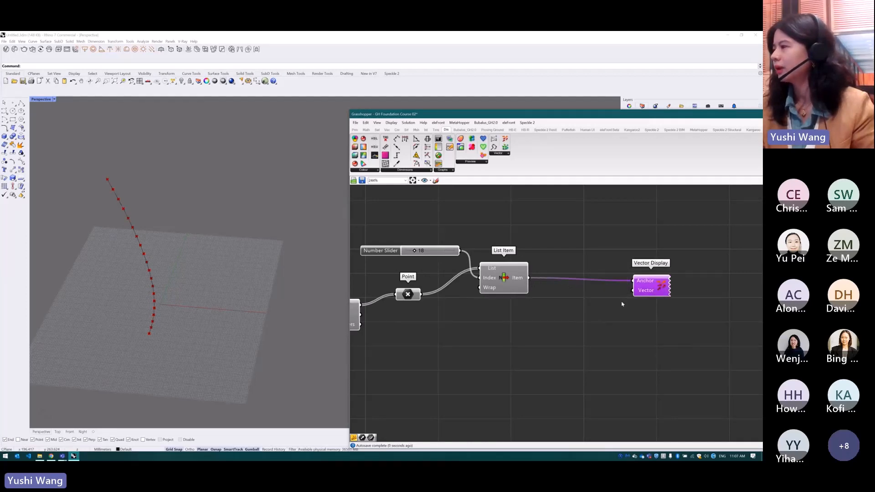
Add a Vector parameter, feed it from List Item's output and connect it to Vector Display's Vector input
double_click(568, 304)
type("vector")
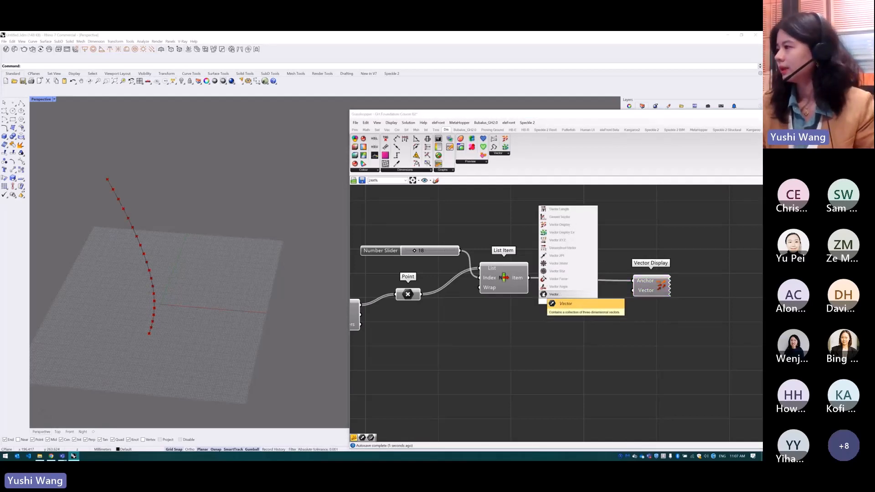
left_click(549, 294)
left_click_drag(529, 278, 629, 294)
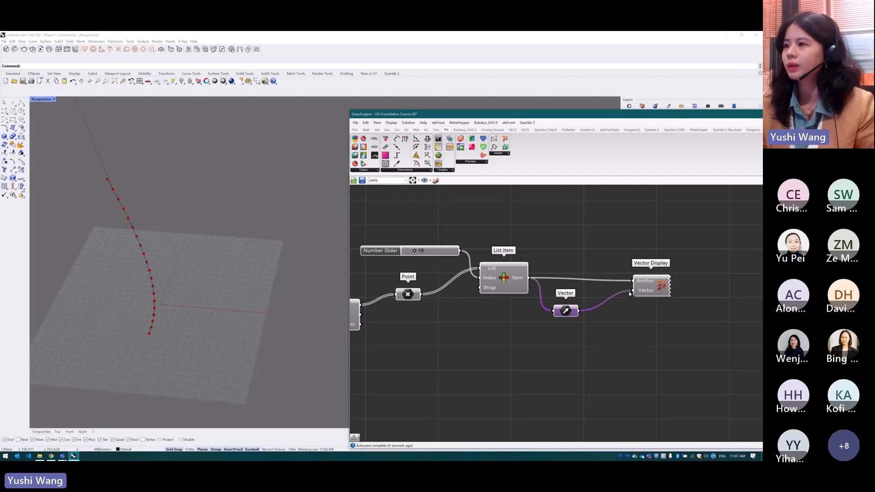
Examine the displayed vector in the Rhino viewport, highlighting and shifting Vector Display on the canvas
left_click_drag(656, 290, 650, 291)
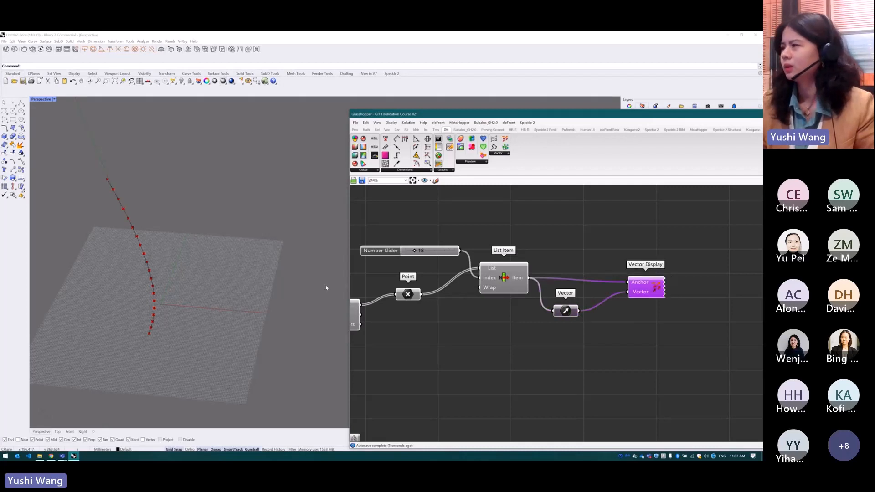
scroll(295, 301, "down", 5)
right_click_drag(295, 301, 255, 267)
left_click_drag(650, 291, 643, 293)
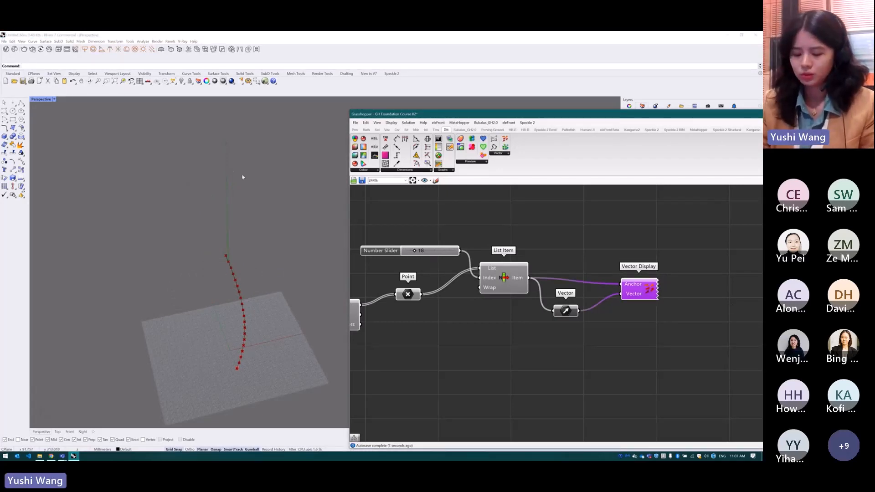
left_click_drag(644, 289, 656, 283)
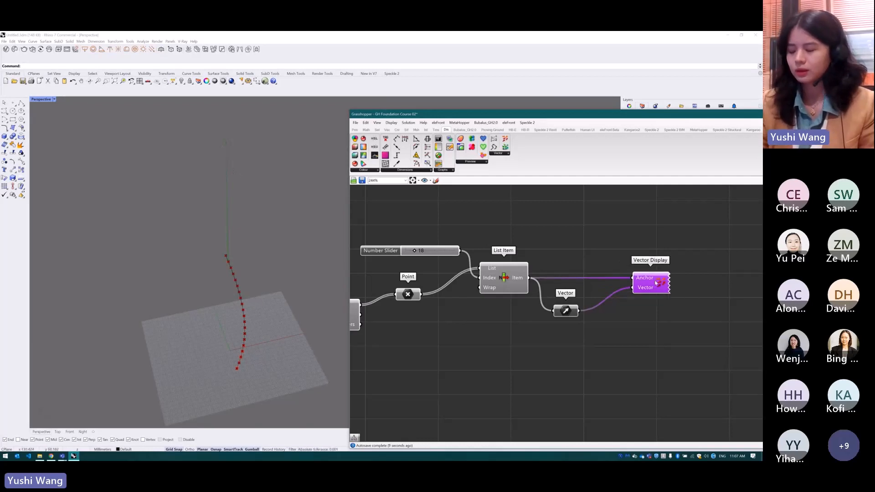
scroll(558, 231, "down", 2)
left_click(558, 232)
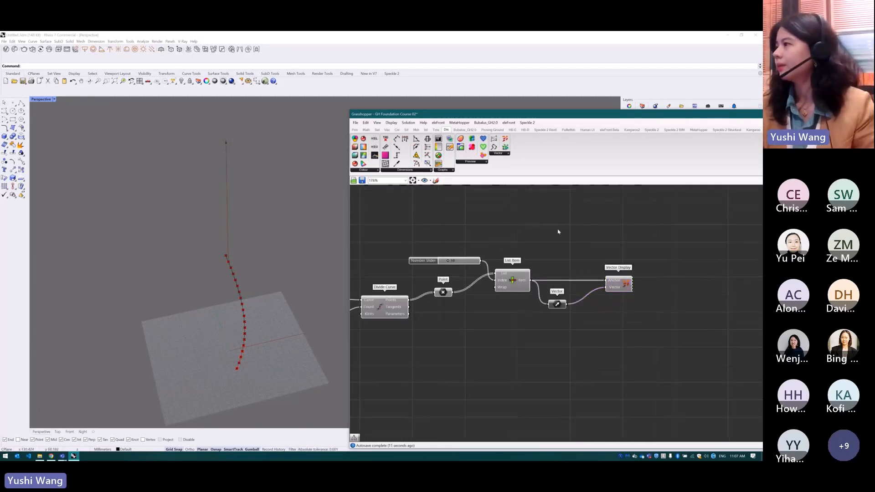
double_click(558, 232)
type("xyz")
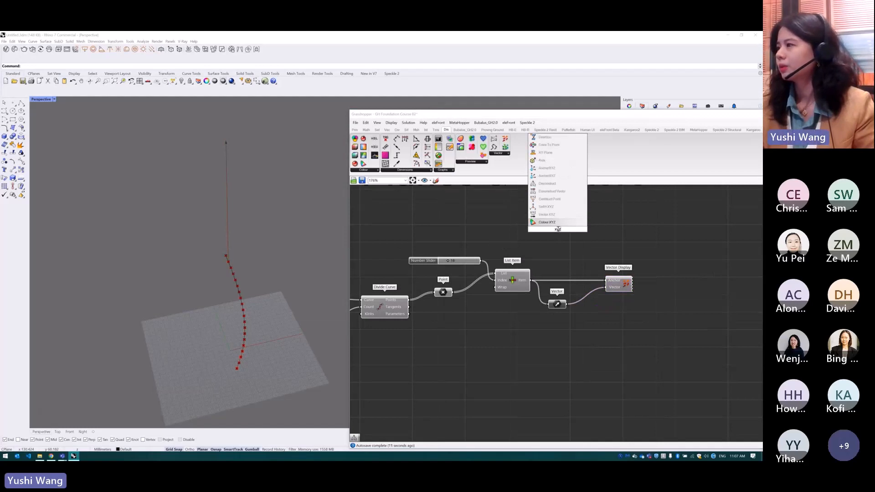
left_click(547, 184)
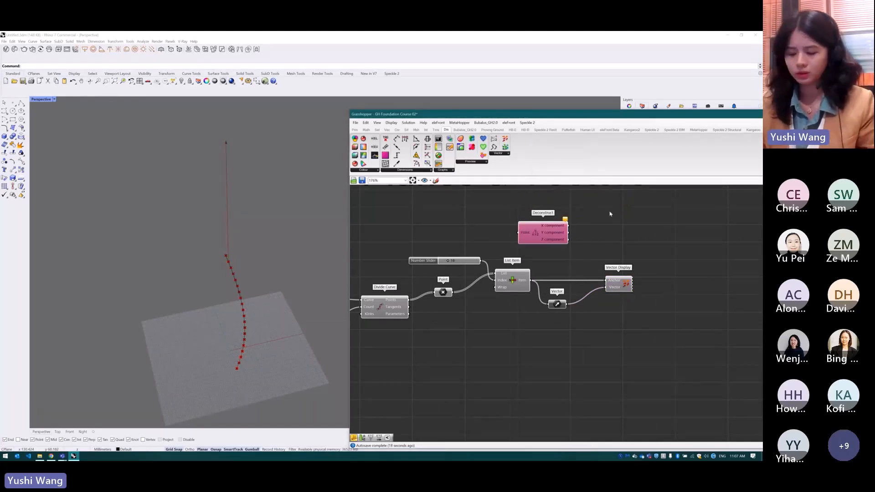
key("ctrl+z")
double_click(552, 232)
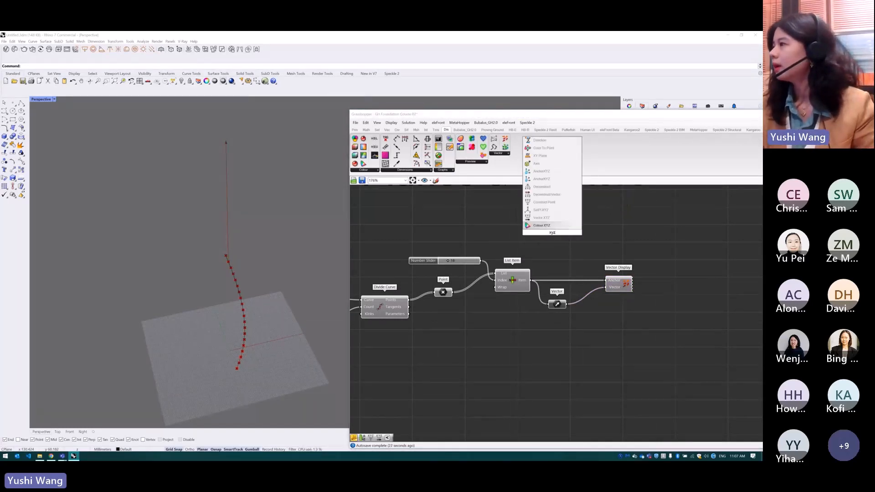
left_click(542, 217)
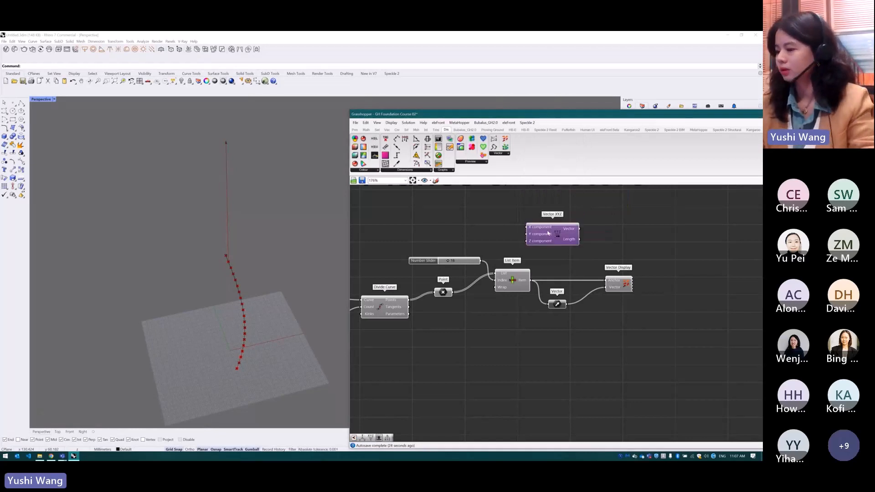
key("ctrl+z")
Add a Construct Point component at the origin and connect it to the Anchor input of a duplicated Vector Display
type("xyz")
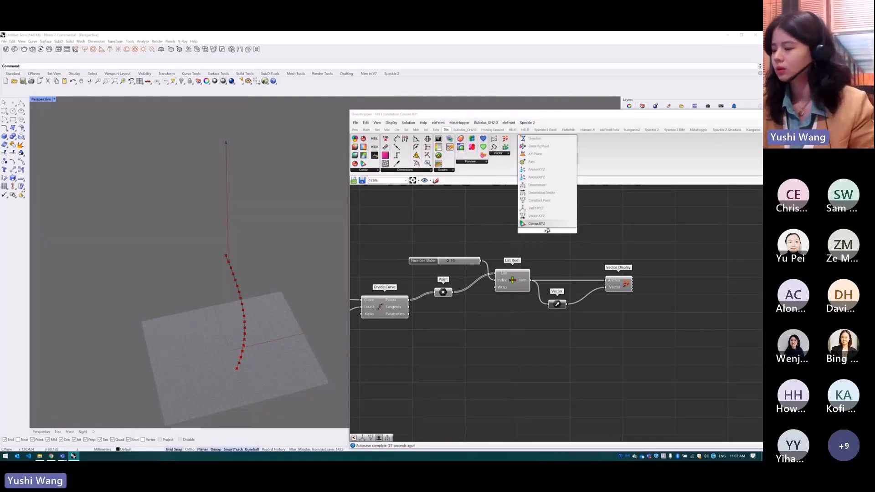
left_click(553, 201)
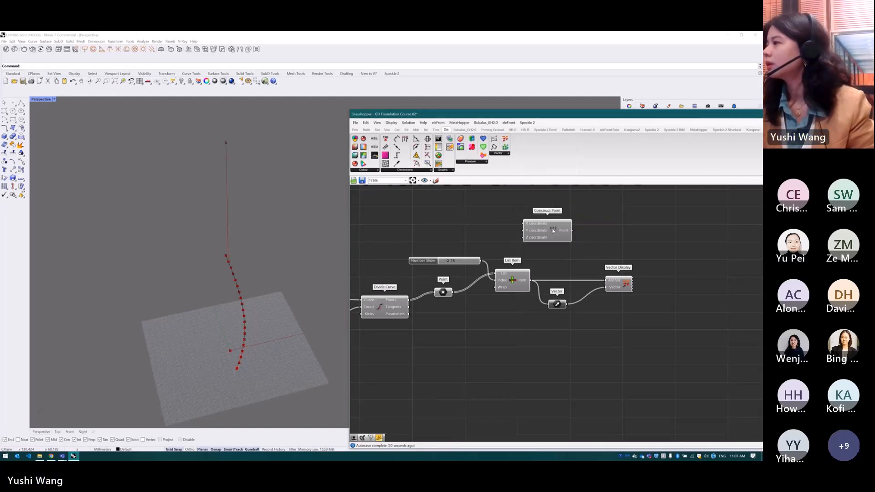
left_click_drag(554, 232, 557, 237)
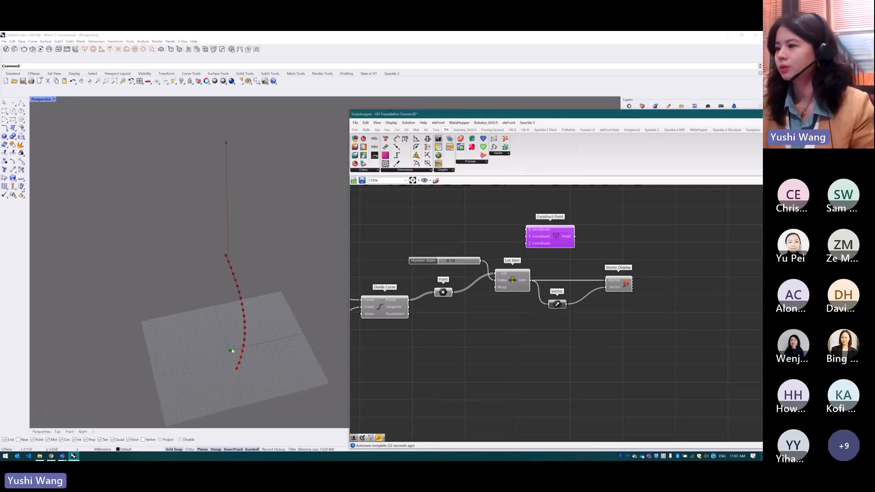
left_click(616, 287)
left_click_drag(617, 286, 629, 250)
left_click_drag(576, 237, 613, 241)
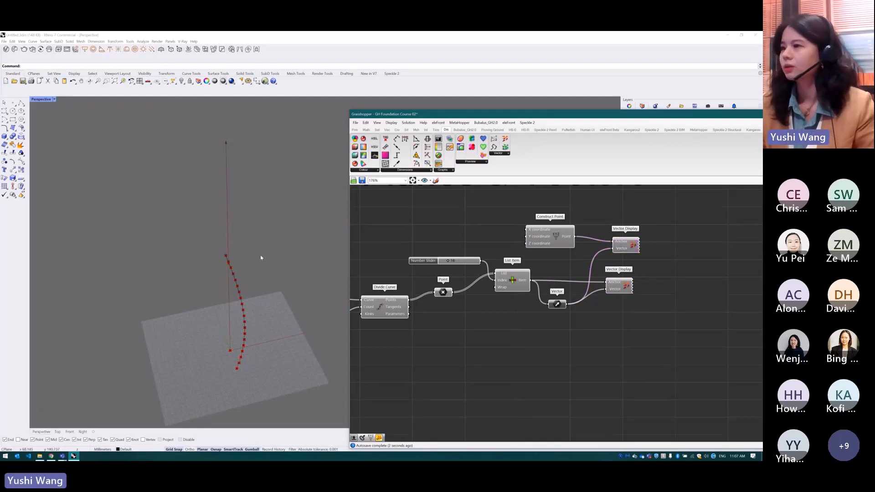
right_click_drag(260, 256, 268, 256)
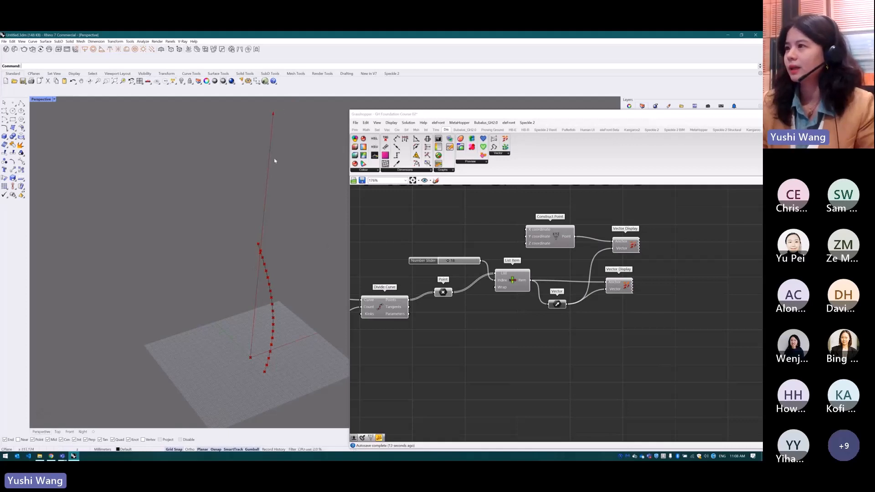
Move the Vector parameter below List Item and delete Construct Point together with its Vector Display
left_click(624, 287)
left_click_drag(554, 309, 523, 322)
left_click_drag(659, 209, 554, 249)
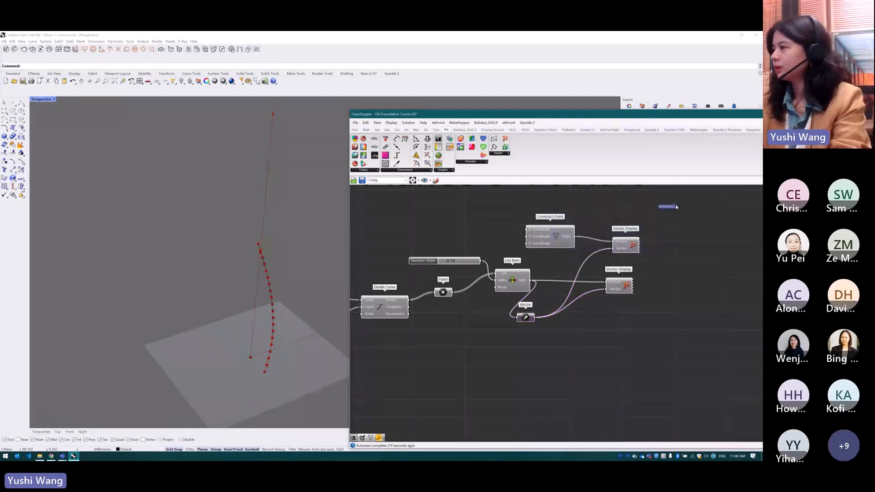
left_click_drag(675, 204, 523, 257)
key("Delete")
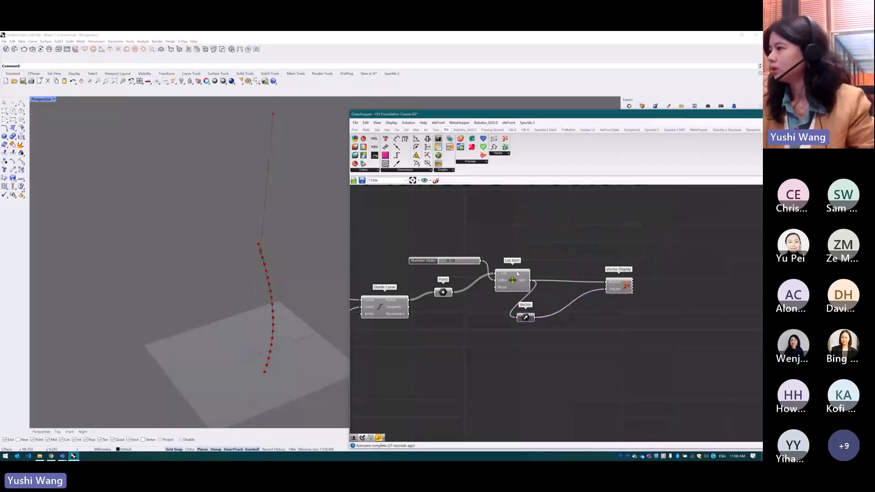
Feed Vector Display's Anchor from the Point parameter and its Vector input from Divide Curve's Tangents, placing it below the Vector parameter
left_click_drag(458, 294, 607, 282)
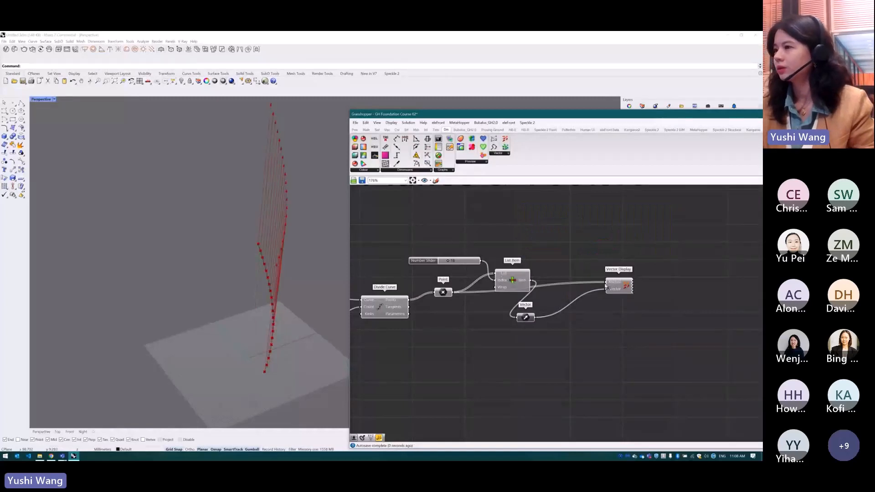
right_click_drag(340, 267, 303, 313)
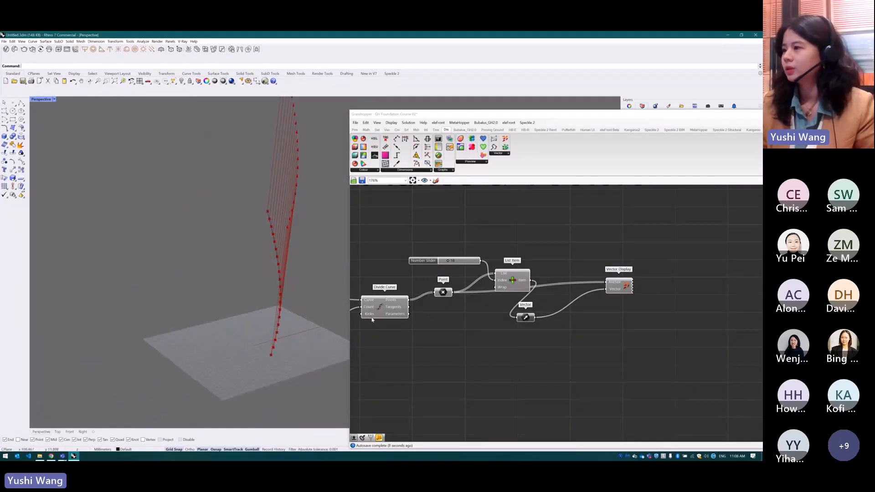
scroll(372, 318, "up", 3)
mouse_move(407, 306)
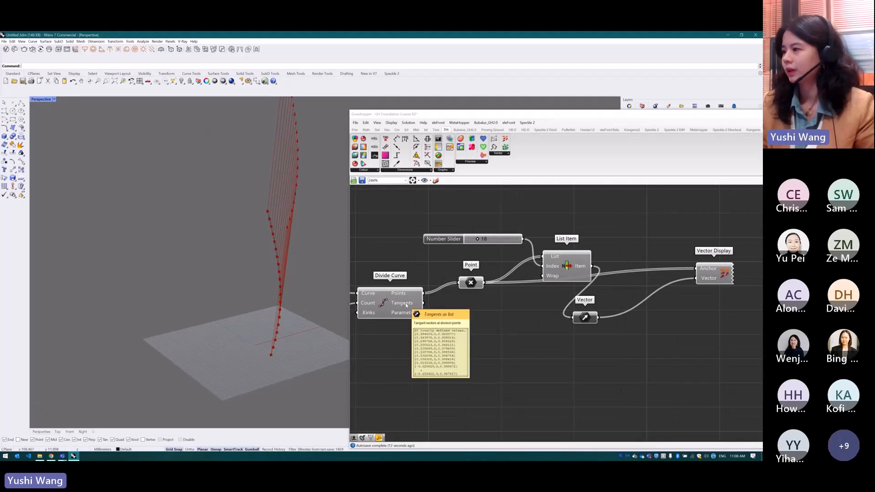
scroll(430, 328, "down", 3)
left_click_drag(631, 297, 518, 361)
left_click_drag(428, 312, 510, 356)
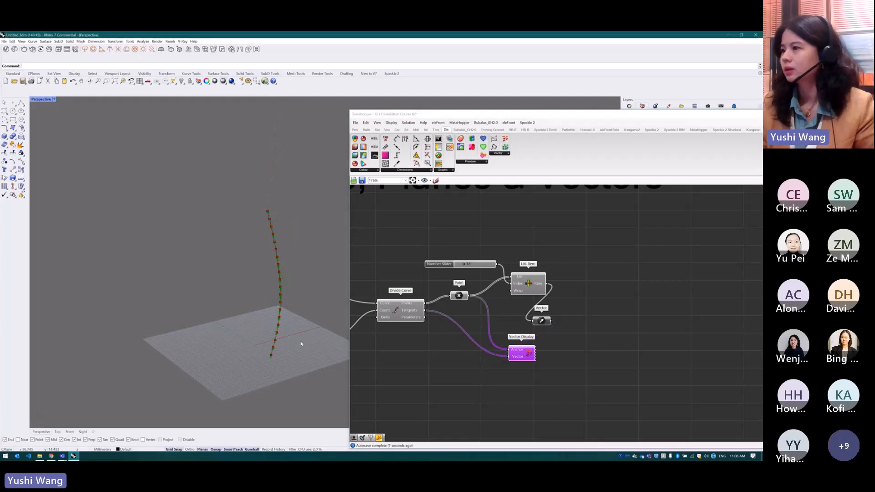
Examine the tangent vectors at the division points along the curve in the Rhino viewport
scroll(313, 328, "up", 5)
scroll(244, 374, "up", 4)
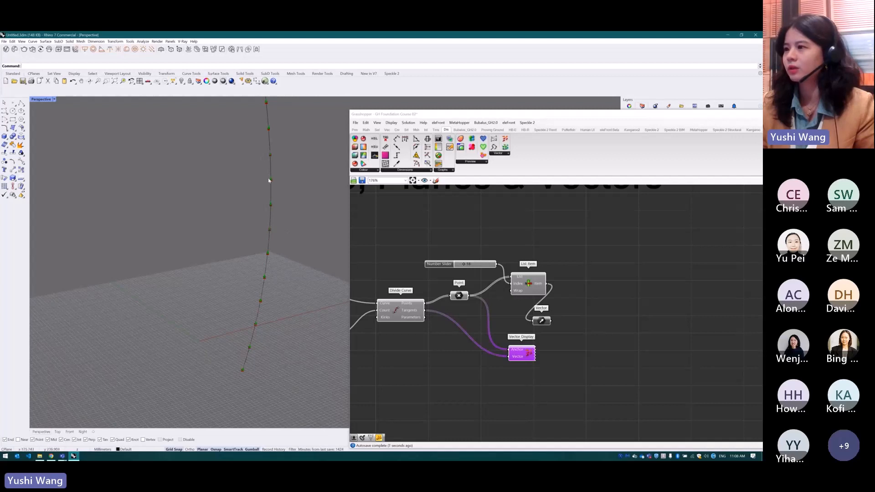
scroll(273, 182, "up", 3)
scroll(236, 206, "down", 1)
scroll(235, 210, "down", 3)
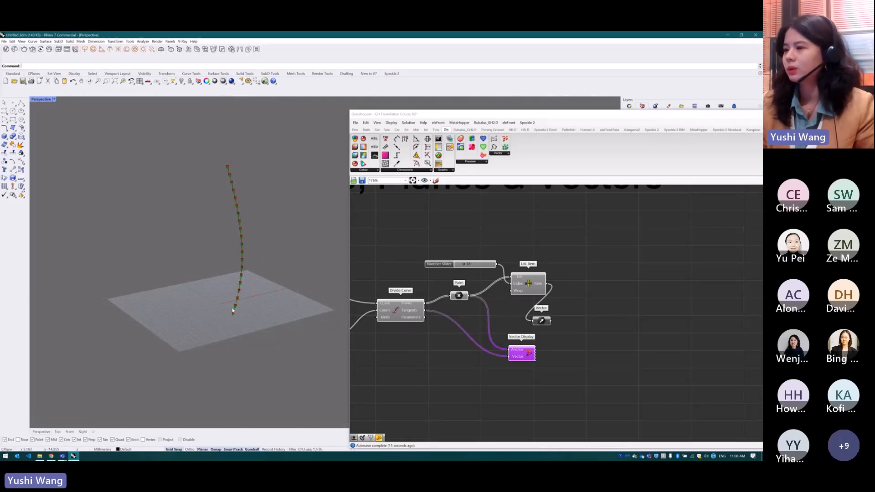
left_click(615, 303)
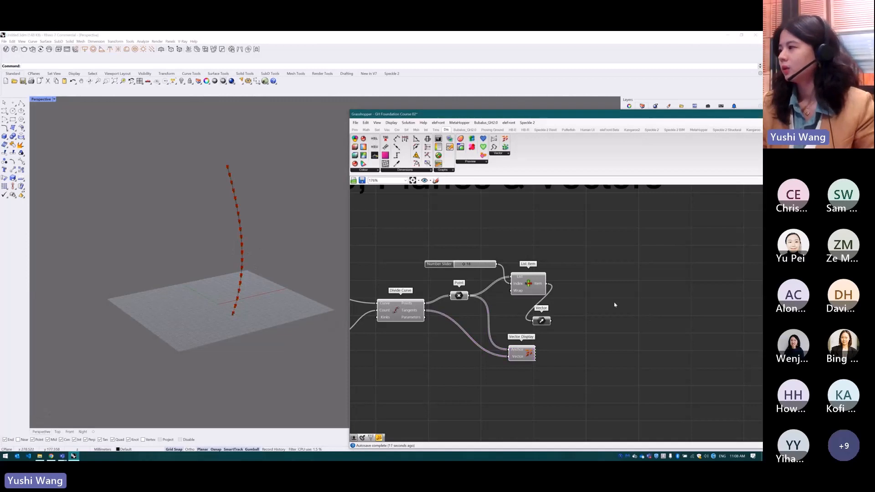
Add a Circle CNR component on the empty canvas beside List Item
double_click(606, 304)
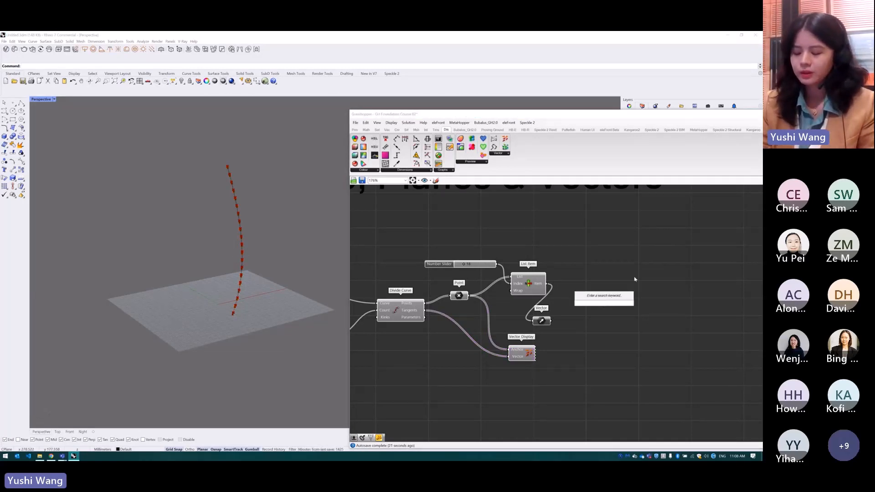
type("cir")
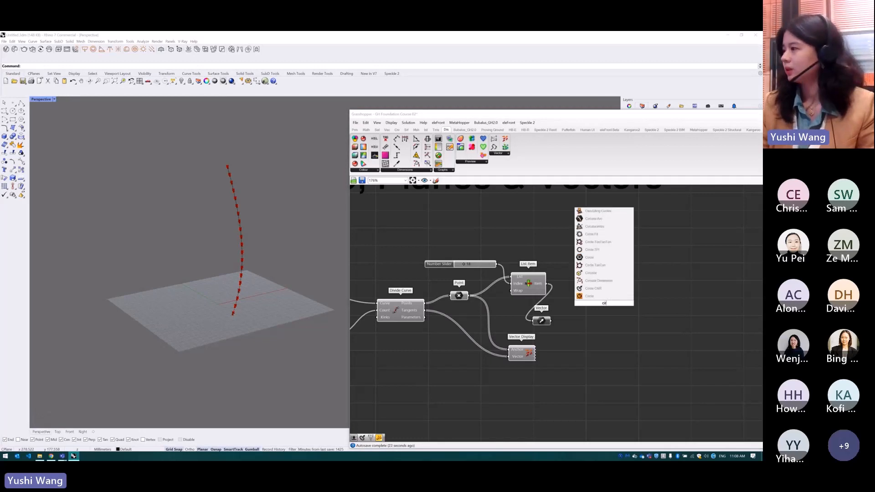
left_click(593, 288)
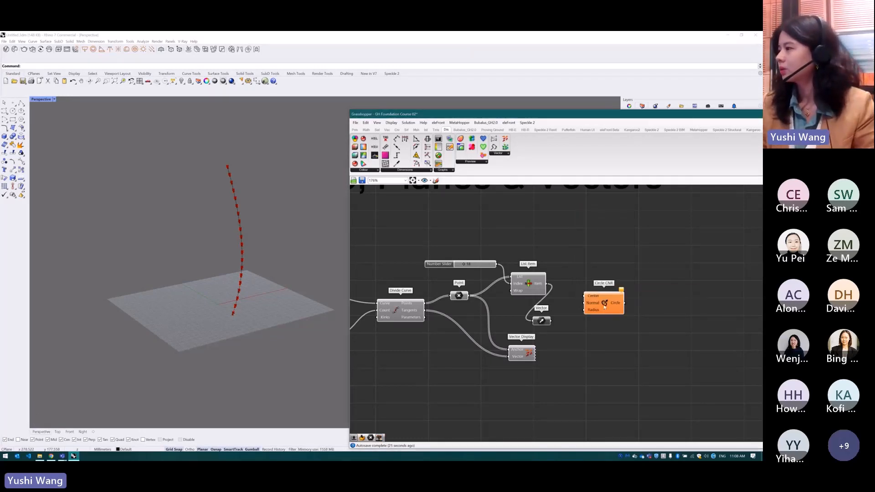
Delete List Item with its Number Slider and the Vector parameter, and move Vector Display above the Point parameter
left_click_drag(566, 329, 473, 232)
key("Delete")
left_click_drag(519, 345, 499, 253)
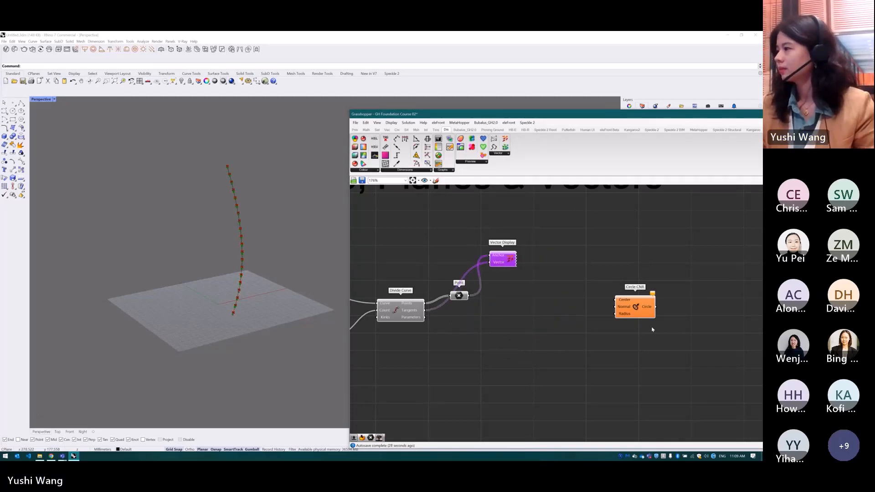
Feed Circle CNR's Center from the Point parameter and its Radius from a new Number Slider set to 11
left_click_drag(636, 310, 623, 321)
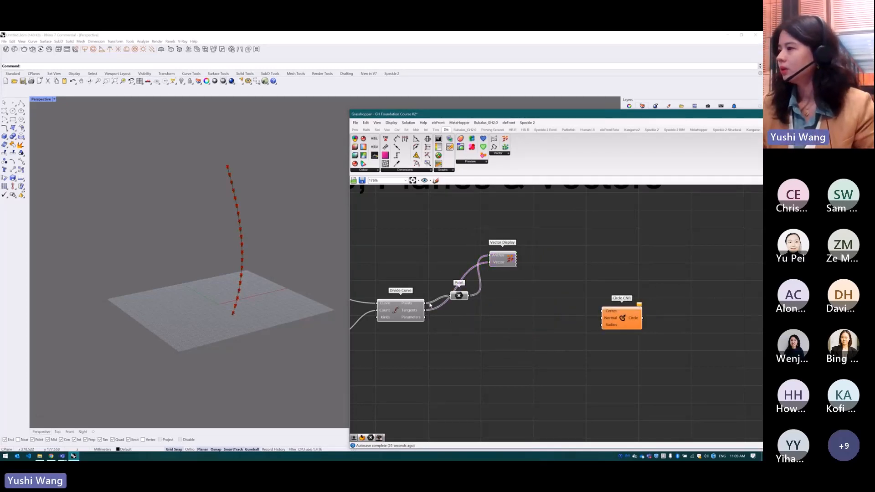
left_click_drag(468, 295, 633, 311)
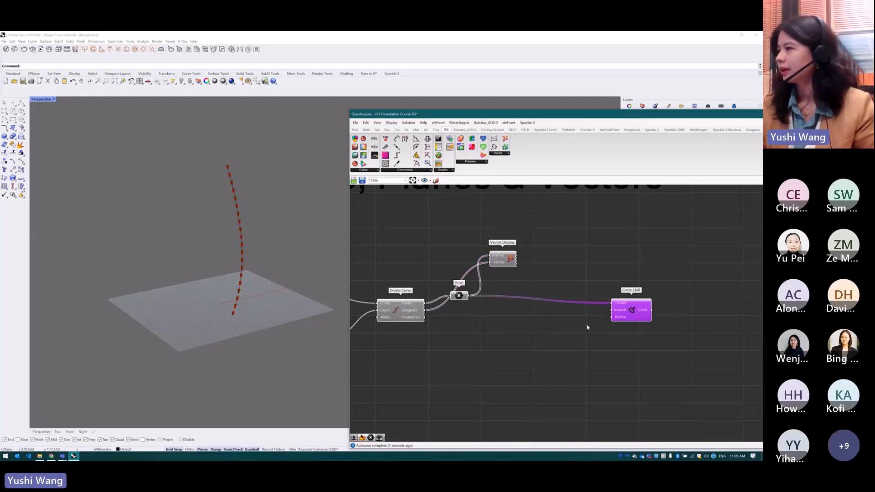
left_click(573, 323)
double_click(572, 322)
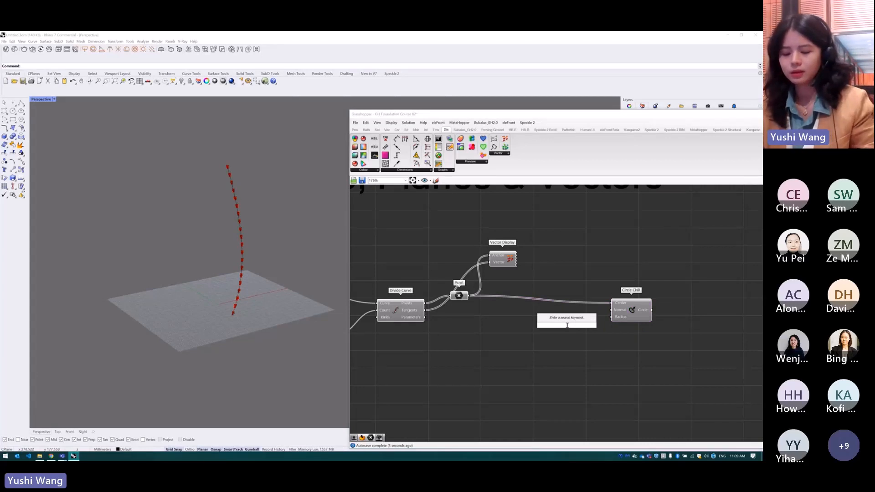
type("11")
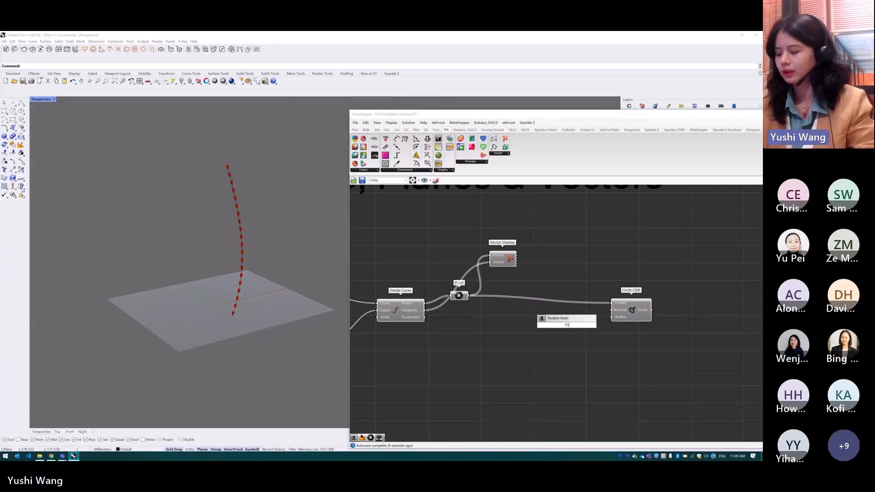
key("Return")
left_click_drag(603, 325, 611, 317)
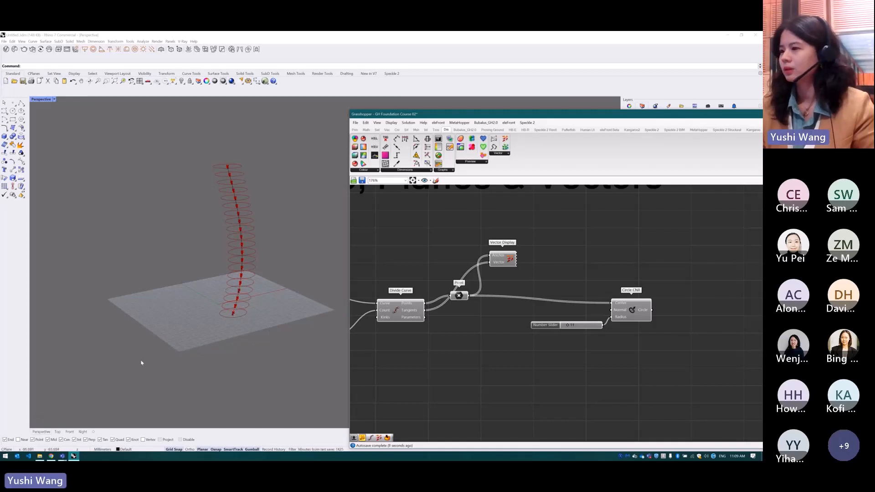
Connect Divide Curve's Tangents output to Circle CNR's Normal input, shifting the radius slider away from the component
left_click(632, 311)
left_click_drag(633, 312, 629, 310)
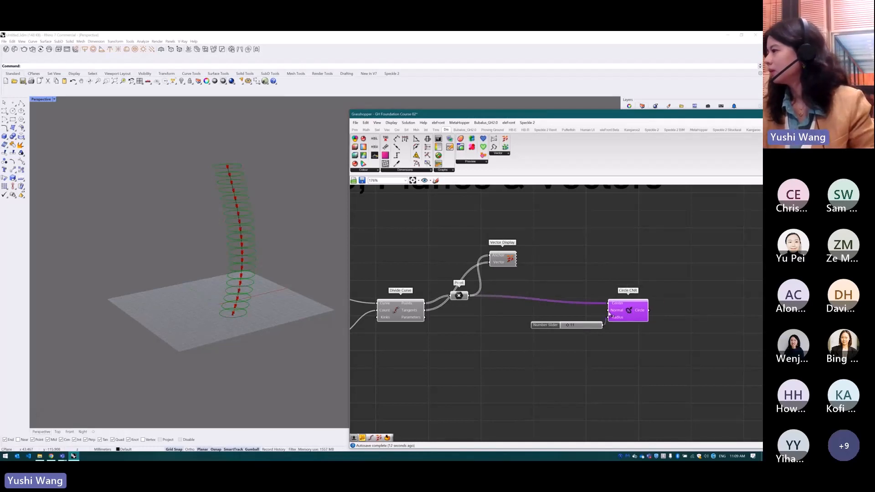
left_click_drag(576, 325, 560, 326)
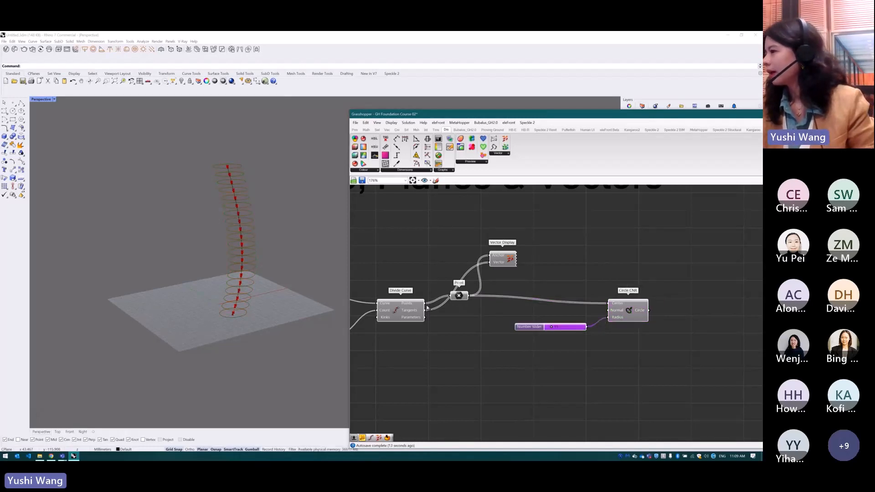
mouse_move(620, 313)
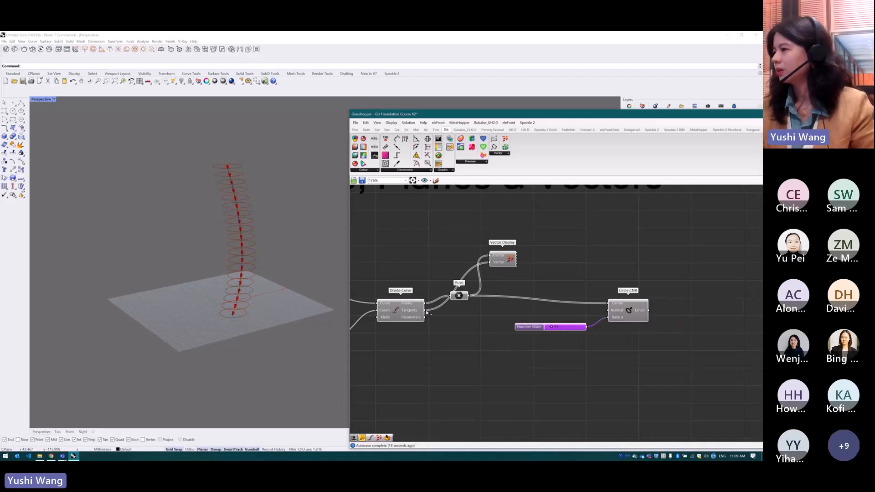
left_click_drag(429, 311, 610, 312)
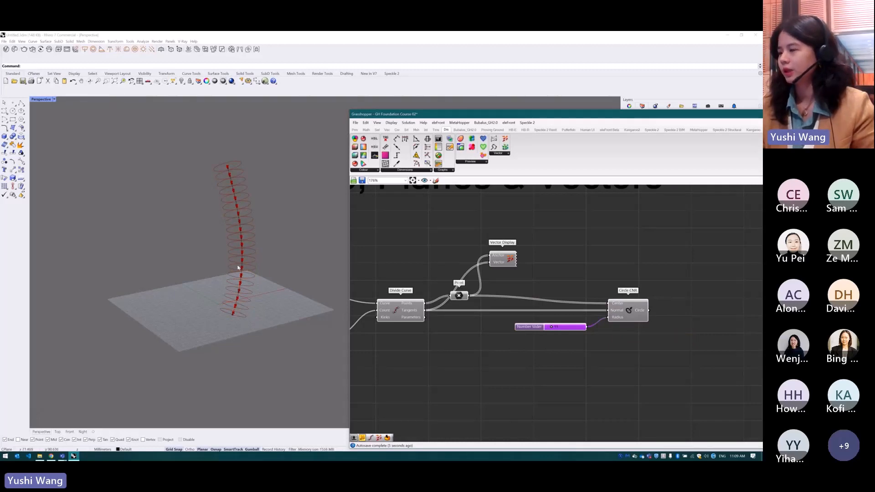
Add a Loft component beside Circle CNR and connect the Circle output to its Curves input
mouse_move(630, 315)
left_mouse_down()
mouse_move(638, 303)
mouse_move(615, 305)
left_mouse_up()
left_click(689, 301)
double_click(689, 301)
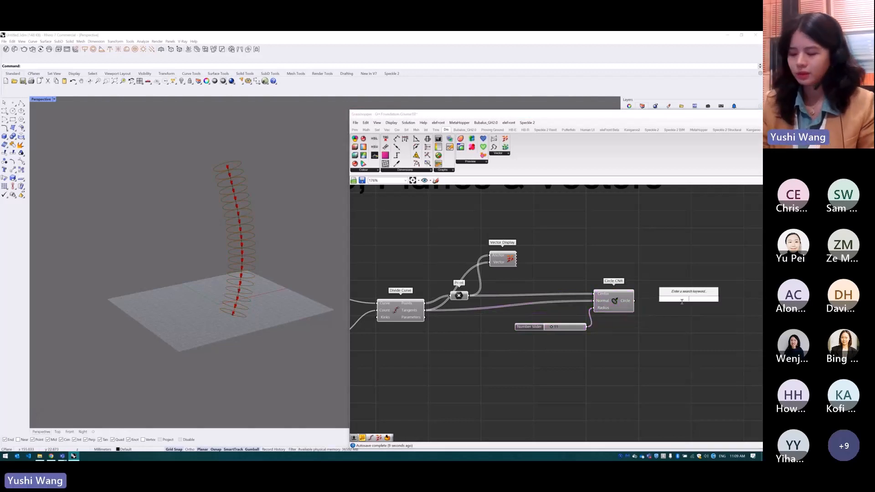
type("loft")
key("Return")
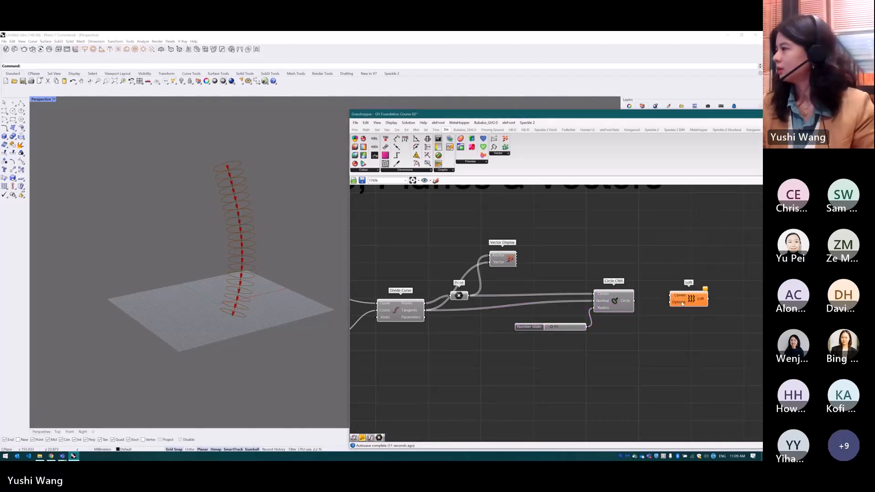
left_click_drag(634, 301, 695, 310)
Tidy the layout by spacing out the radius slider, Circle CNR and Loft in a row
mouse_move(607, 300)
left_mouse_down()
mouse_move(600, 311)
mouse_move(610, 298)
left_mouse_up()
left_click_drag(570, 327, 552, 326)
left_click_drag(616, 300, 611, 306)
left_click_drag(698, 312, 685, 310)
left_click_drag(613, 305, 619, 307)
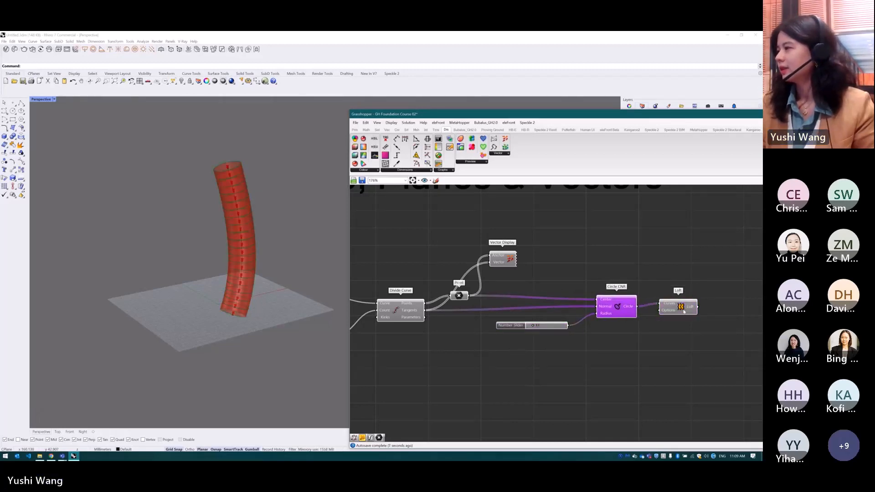
left_click_drag(684, 312, 688, 314)
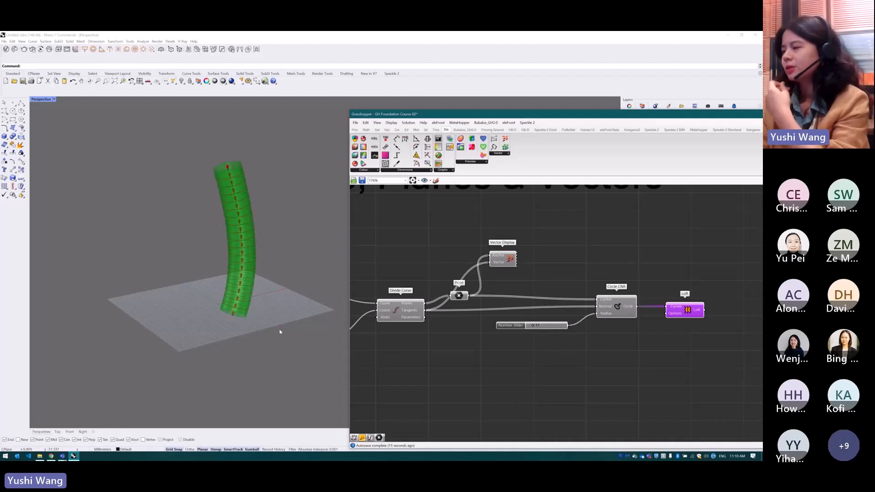
Check the Curve and Vector example on the Mural board in the browser and return to Grasshopper
left_click(51, 456)
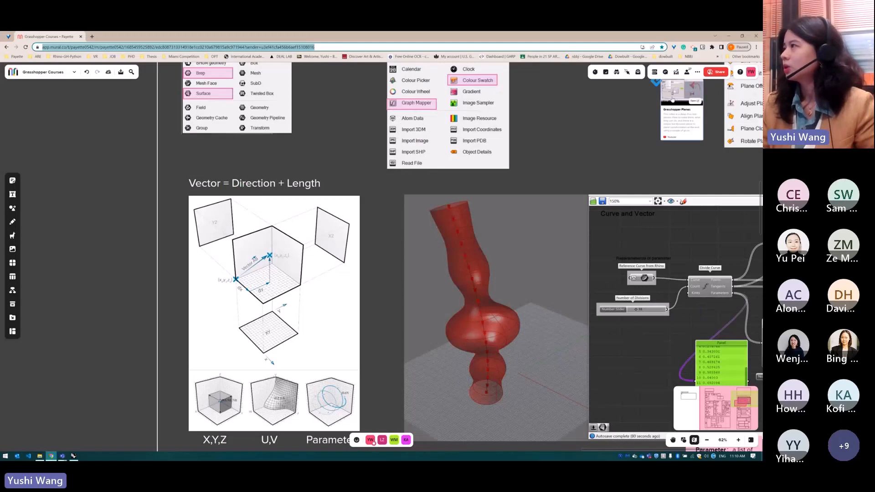
left_click(729, 36)
left_click(606, 271)
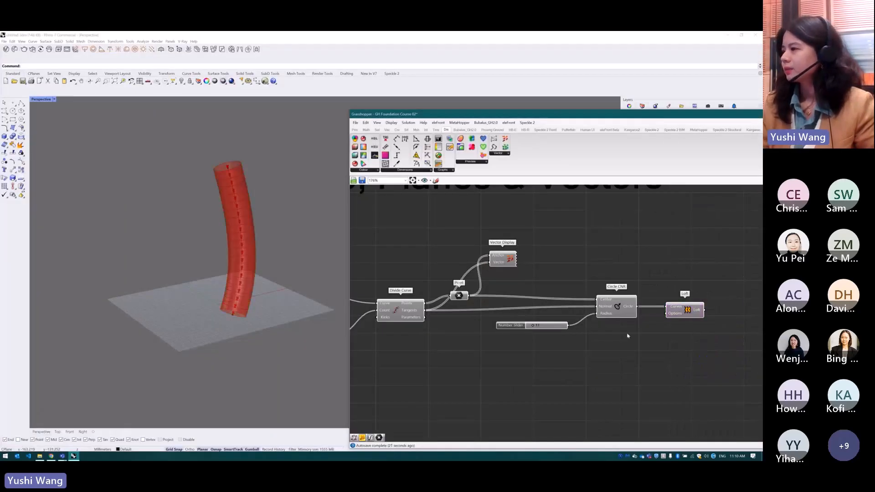
Add a Panel fed by Divide Curve's Parameters output and enlarge it to show the whole list
scroll(615, 335, "down", 2)
scroll(472, 334, "up", 5)
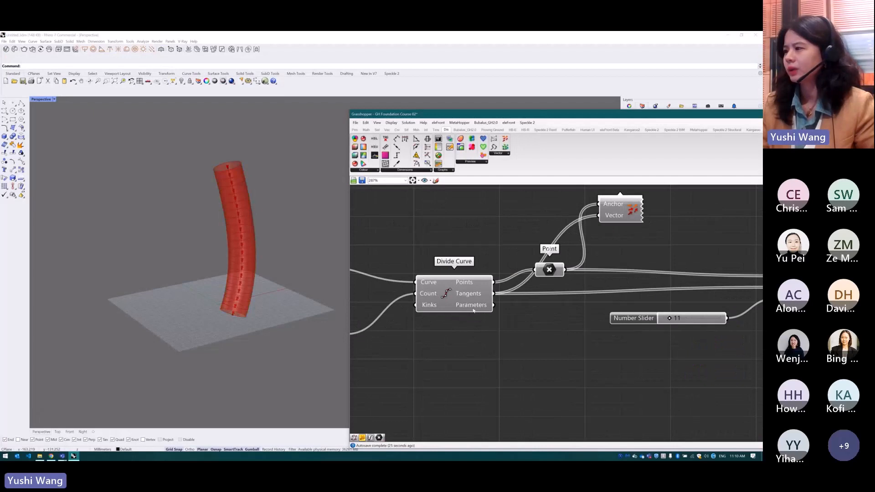
left_click(355, 130)
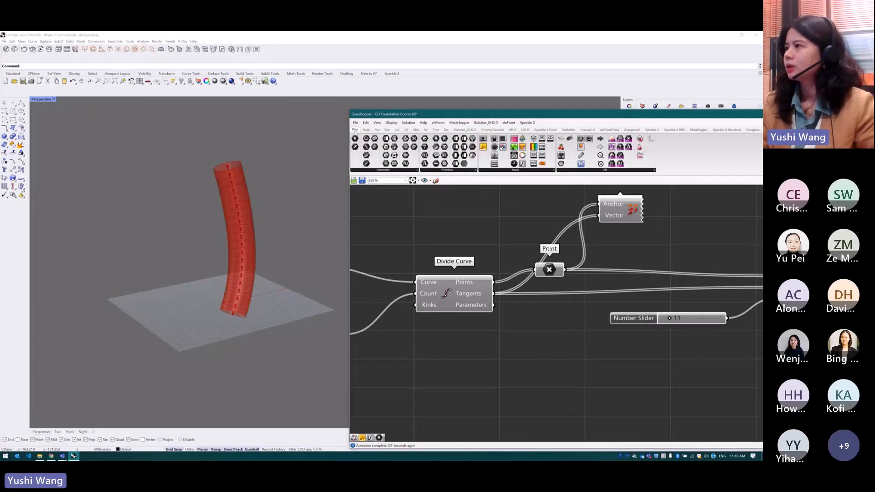
left_click_drag(483, 147, 542, 360)
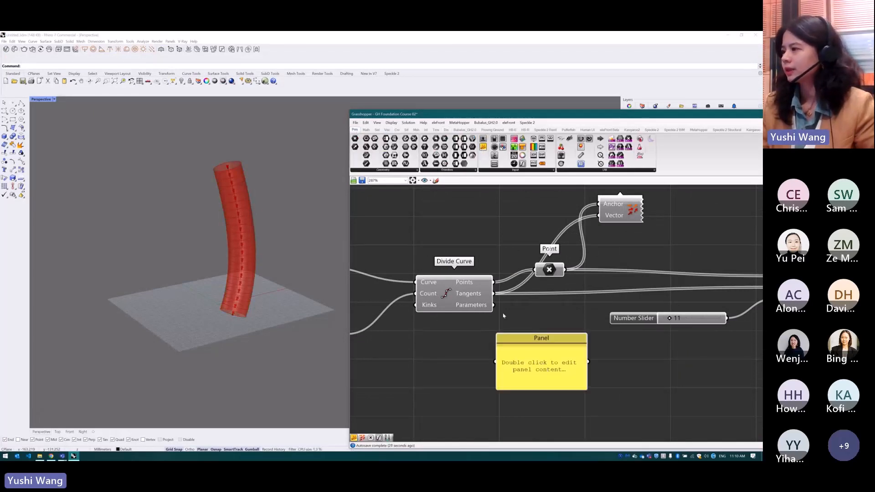
left_click_drag(498, 307, 496, 361)
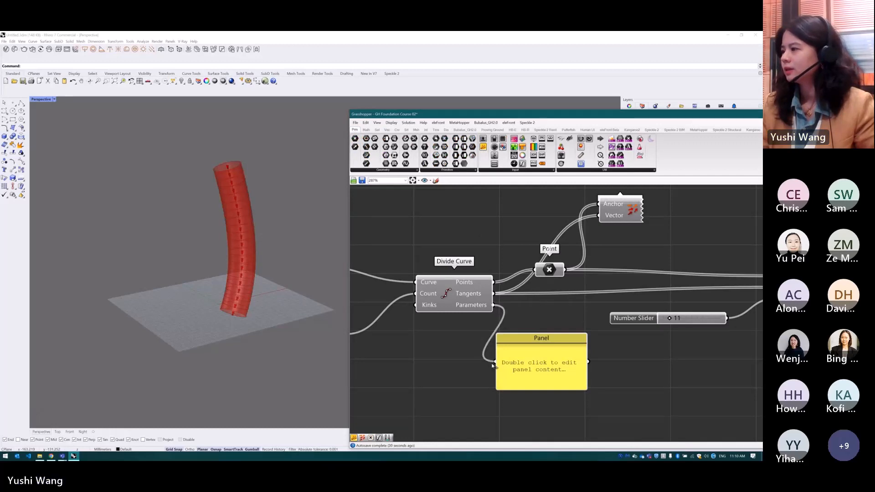
left_click(543, 340)
scroll(560, 333, "down", 3)
left_click_drag(567, 327, 568, 425)
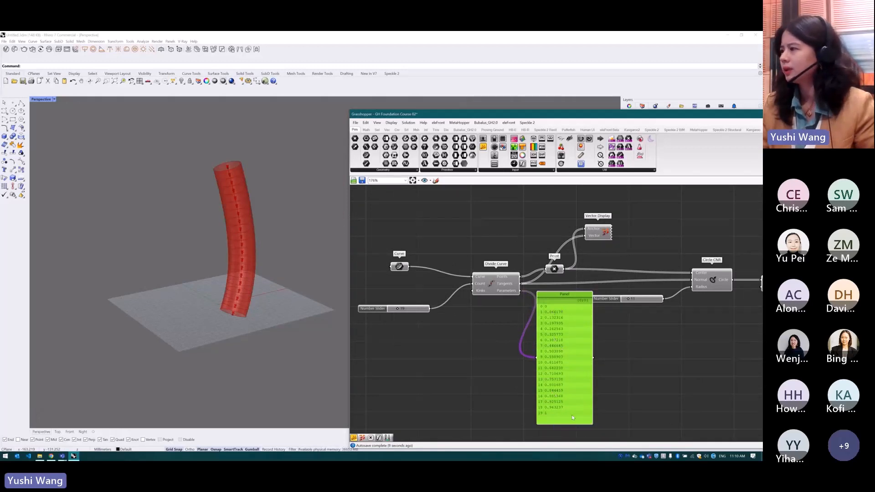
scroll(581, 413, "up", 2)
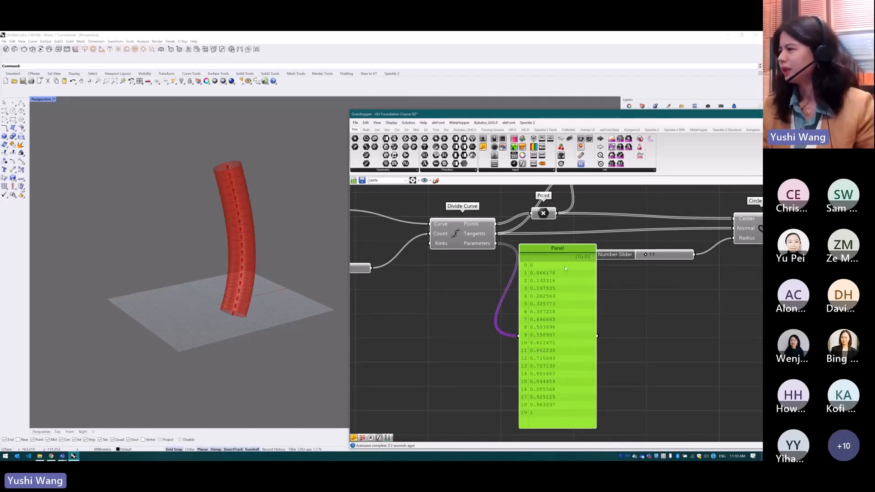
left_click(490, 333)
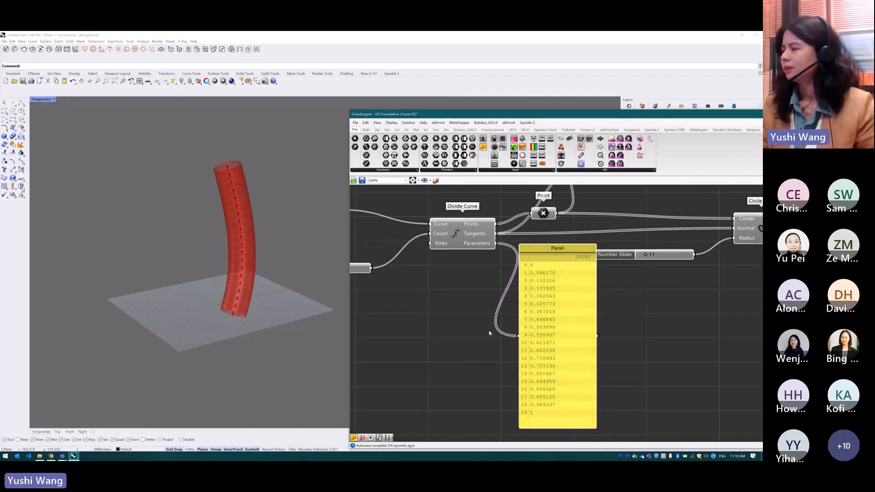
Switch to the Mural board, examine the X,Y,Z, U,V and Parameter diagrams, and return to Grasshopper
left_click(454, 234)
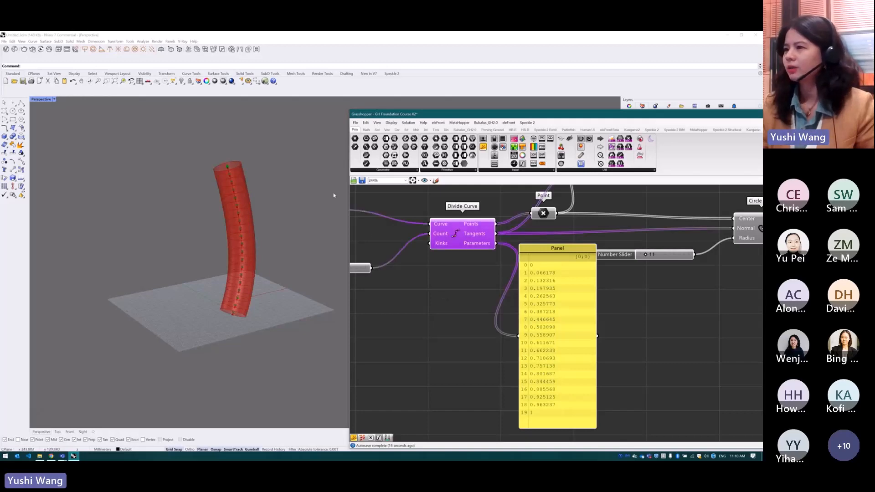
left_click(51, 456)
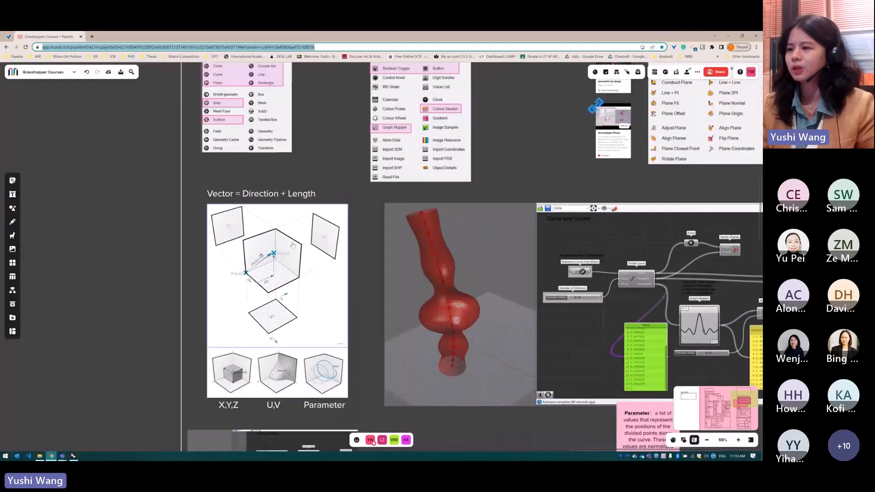
scroll(227, 405, "up", 5)
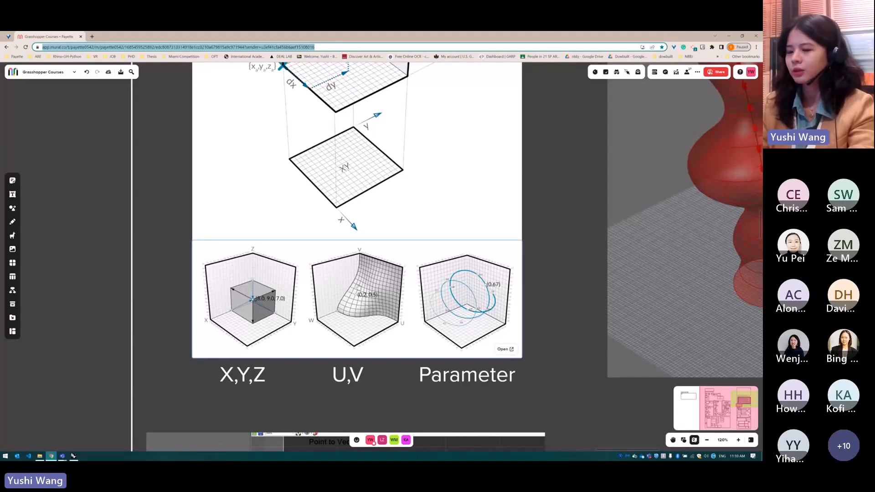
left_click(349, 379)
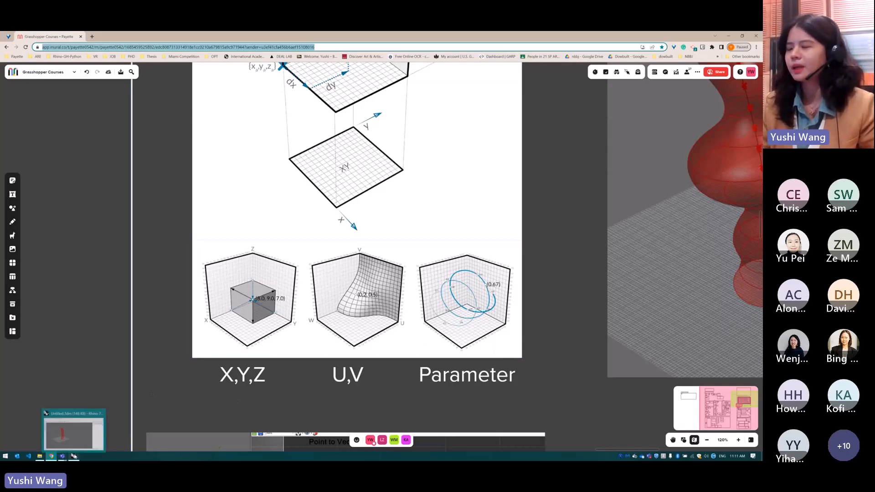
left_click(73, 456)
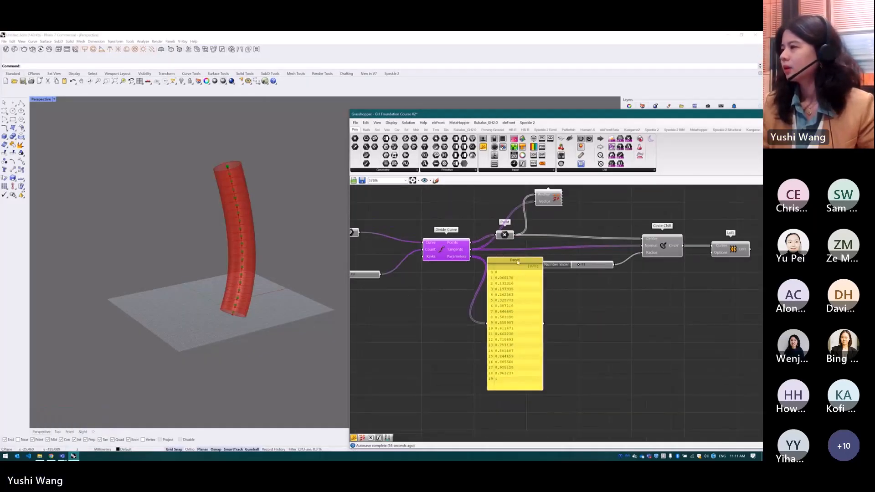
Move the parameter Panel below Divide Curve, clear of the radius slider and the space under Circle CNR
left_click_drag(518, 262, 517, 287)
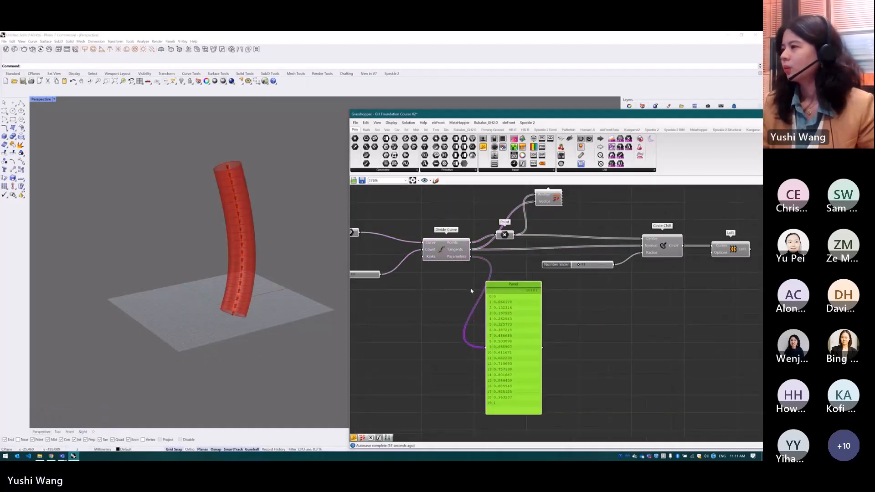
left_click(441, 253)
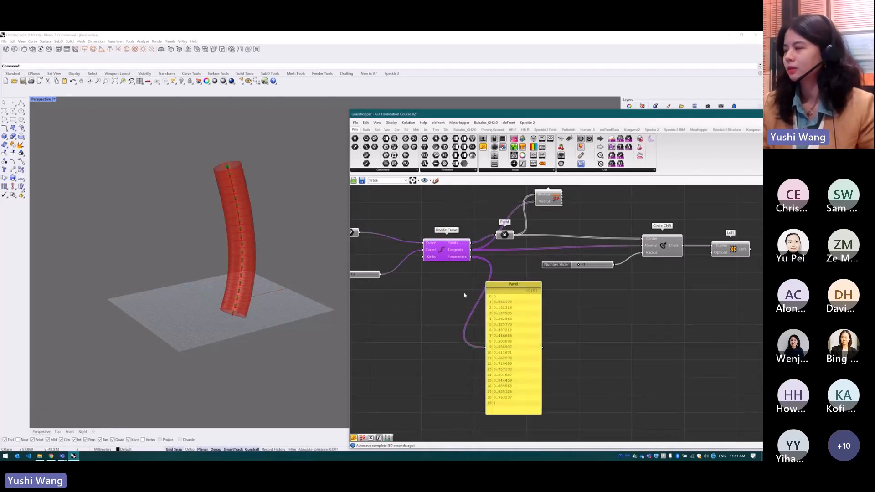
left_click_drag(505, 290, 406, 301)
left_click(528, 310)
scroll(501, 314, "down", 2)
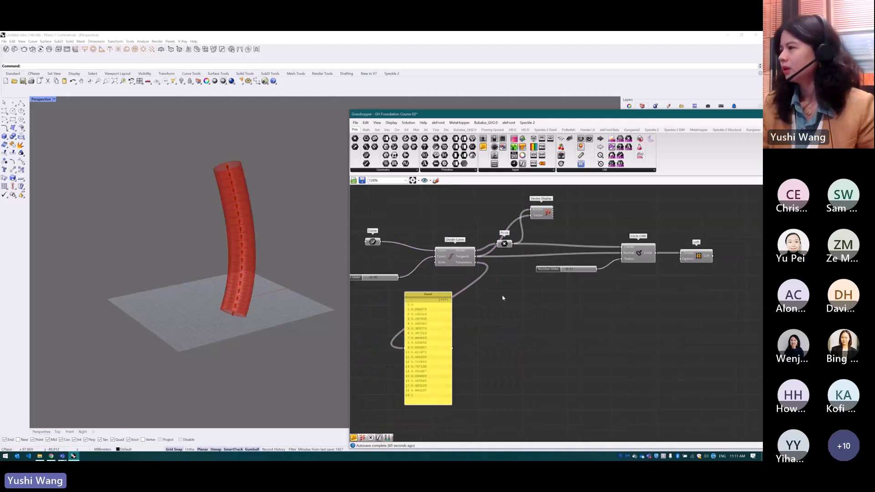
scroll(484, 311, "up", 1)
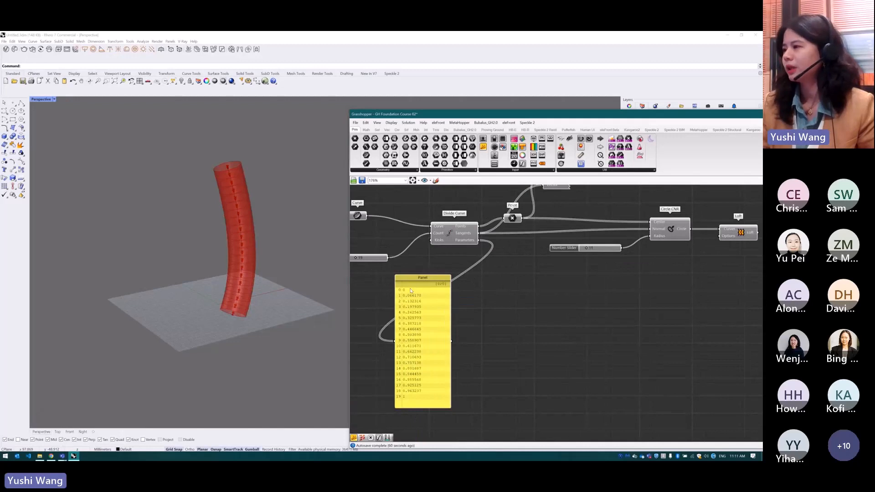
Add a Graph Mapper below the radius slider and set its graph type to Bezier
double_click(564, 291)
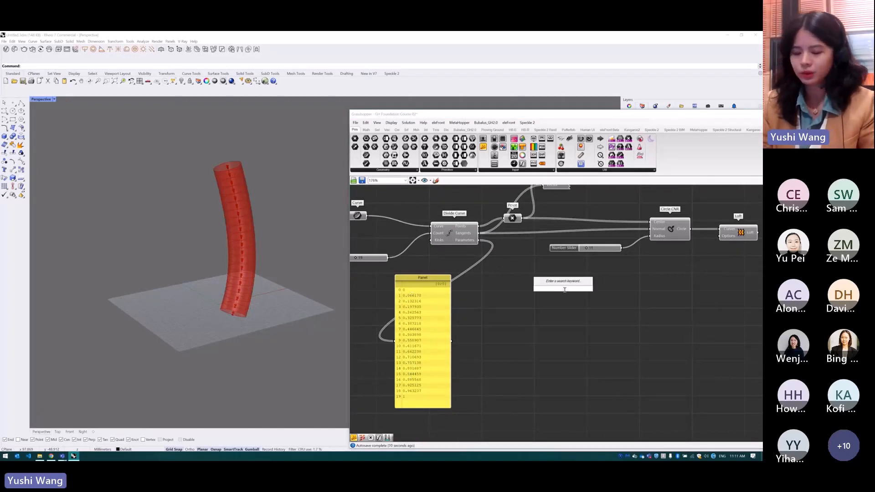
type("grap")
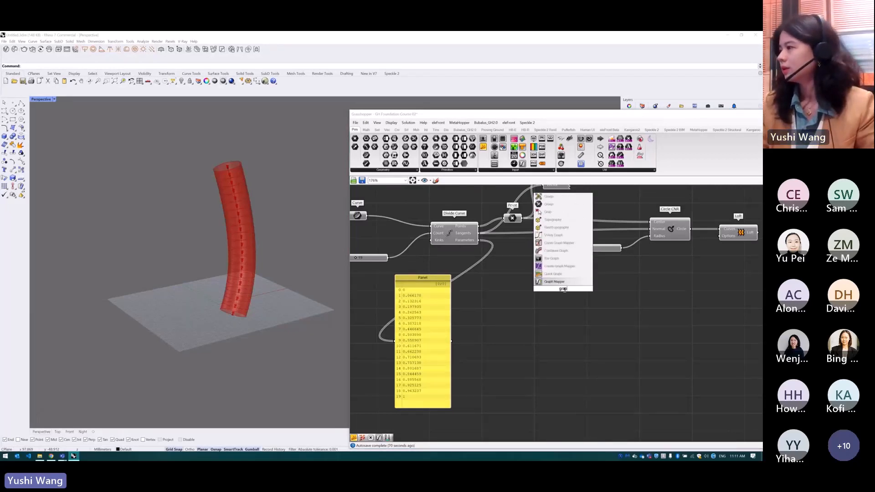
left_click(563, 282)
right_click(564, 284)
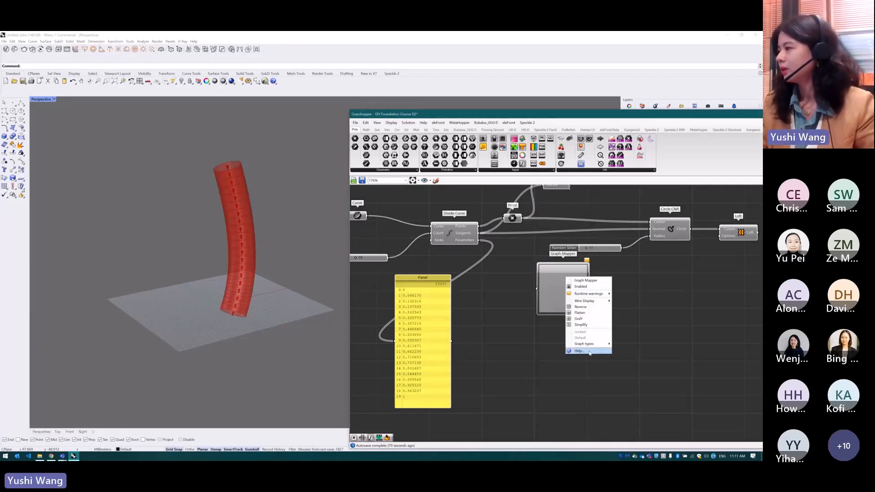
left_click(596, 344)
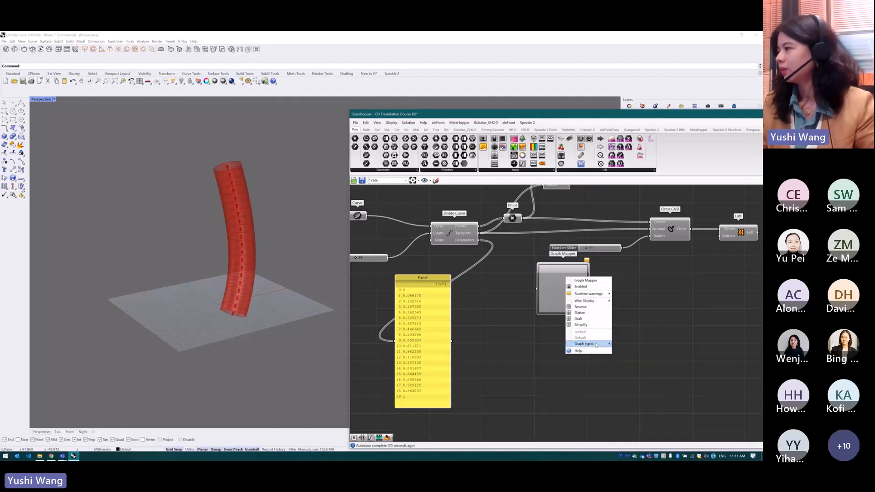
left_click(625, 346)
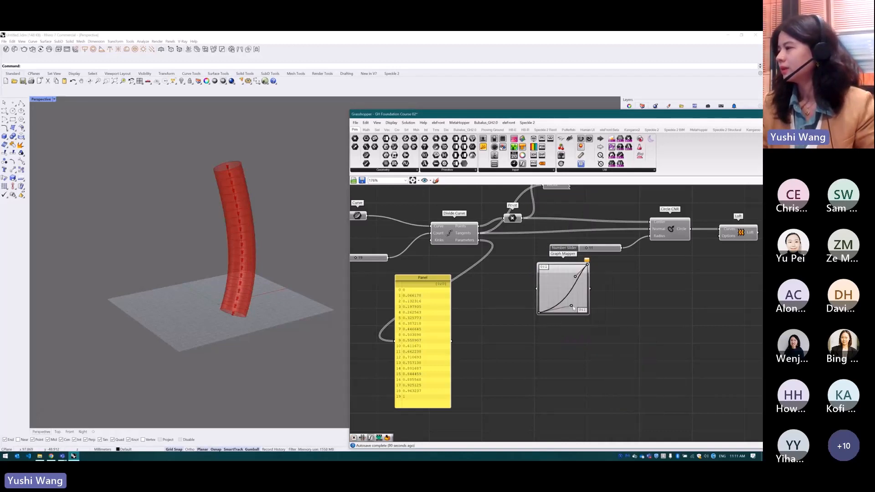
Shape the Graph Mapper's Bezier into a steep S-curve and feed it Divide Curve's Parameters output
left_click_drag(575, 278, 545, 263)
left_click_drag(575, 295, 561, 305)
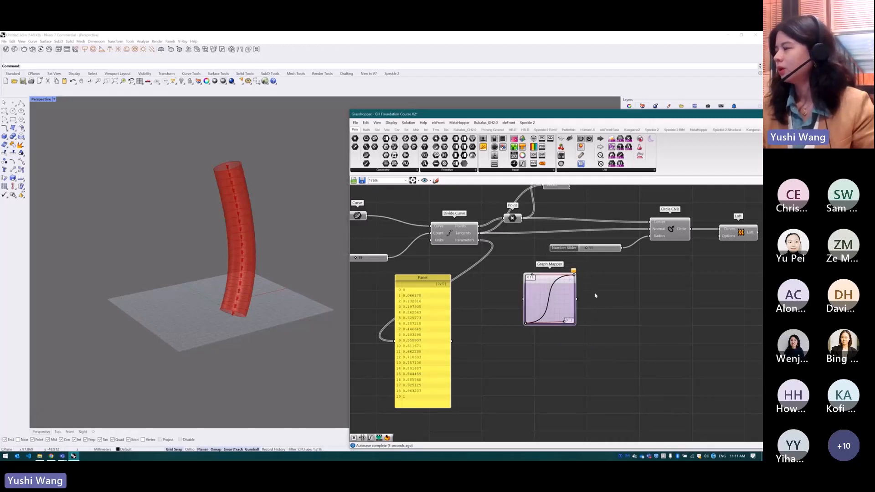
left_click_drag(478, 241, 524, 300)
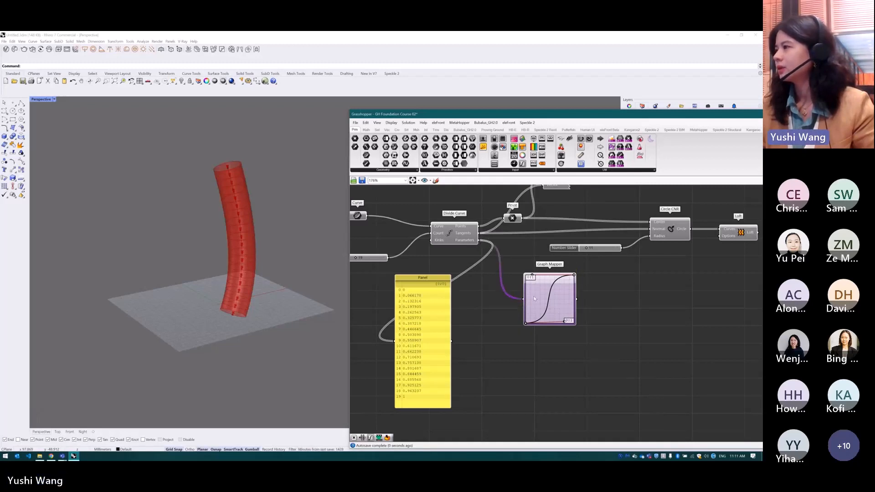
Add a Panel fed by the Graph Mapper's output and space the two apart, with the Panel lower down
left_click_drag(483, 147, 653, 410)
left_click_drag(577, 300, 621, 333)
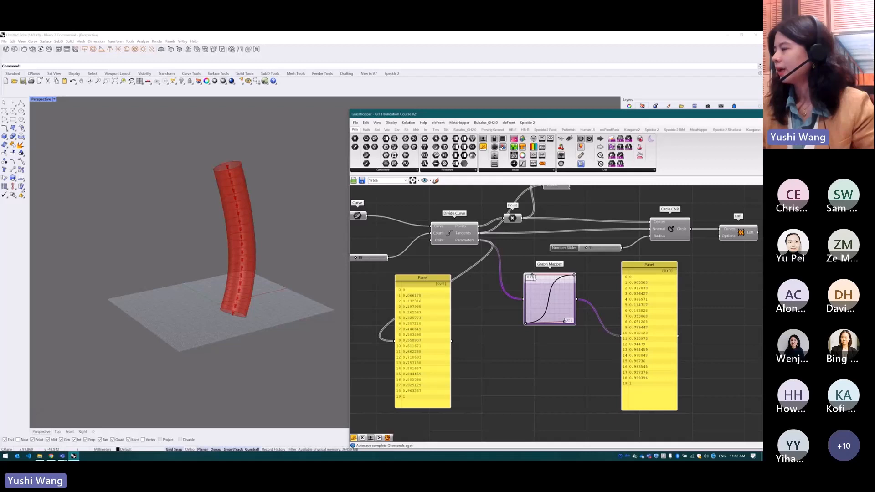
left_click_drag(532, 277, 522, 303)
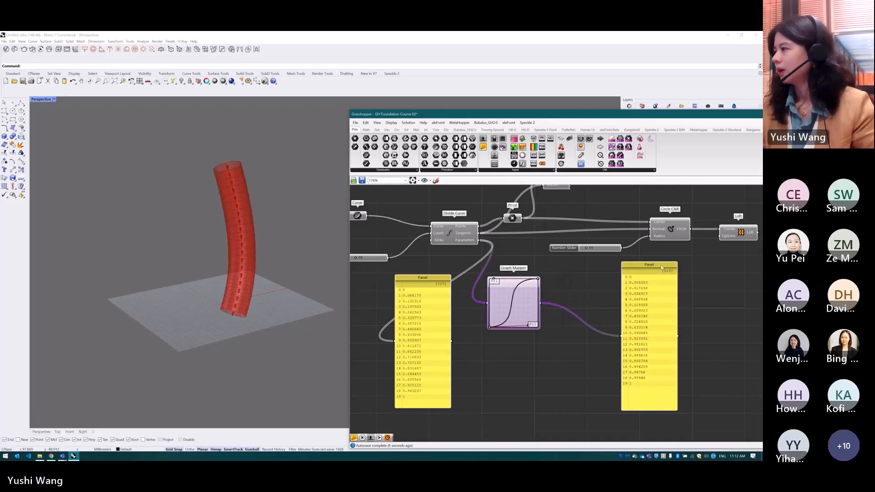
left_click_drag(643, 269, 642, 323)
left_click(600, 314)
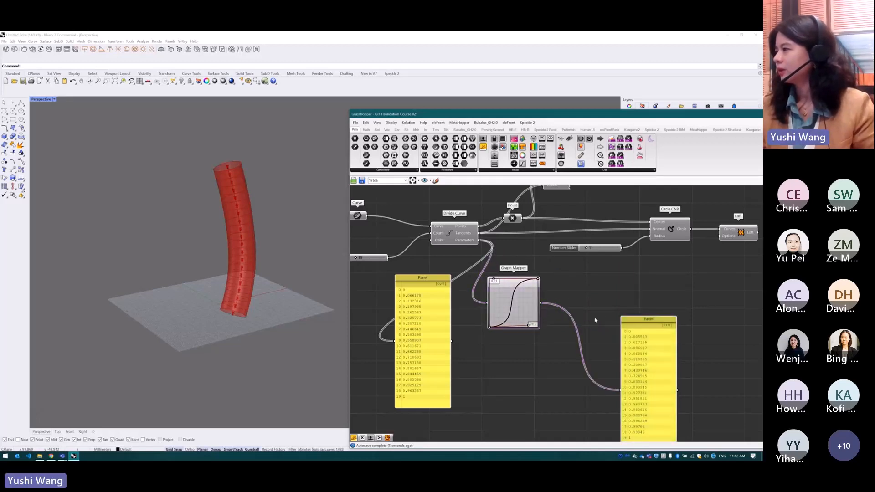
Add a Multiplication component beside the Graph Mapper and wire the mapper's output into its A input
double_click(596, 315)
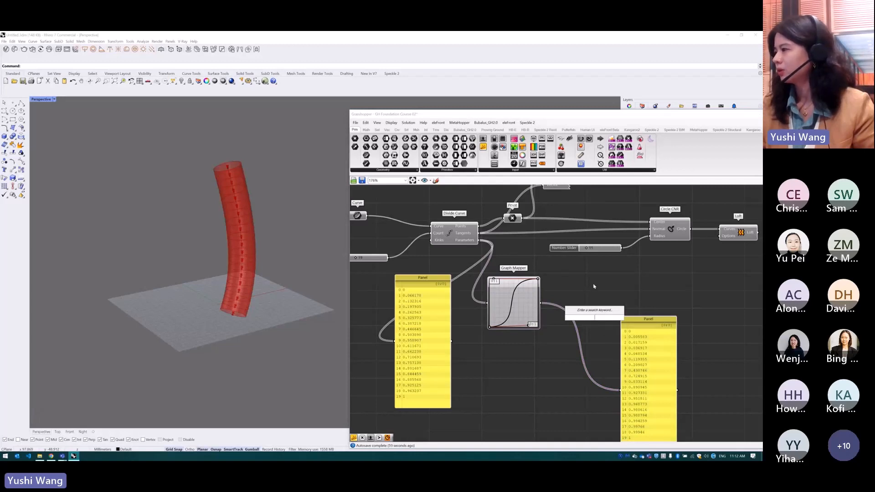
double_click(588, 310)
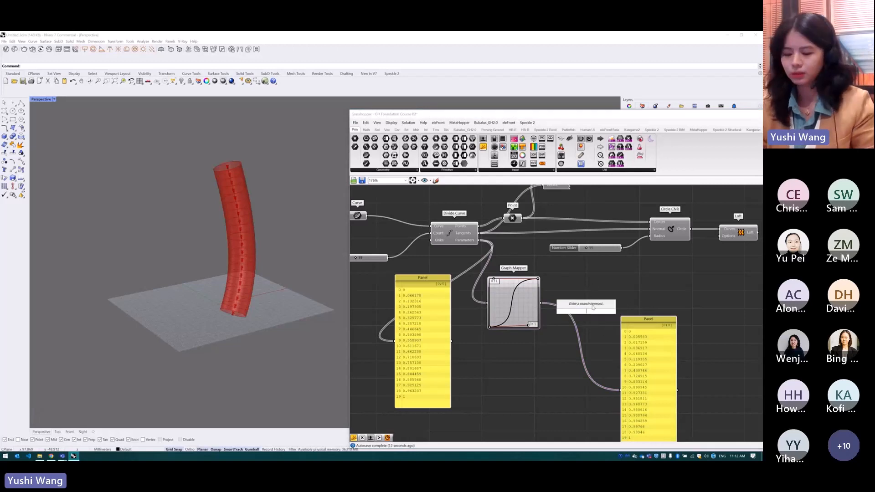
type("*")
key("Return")
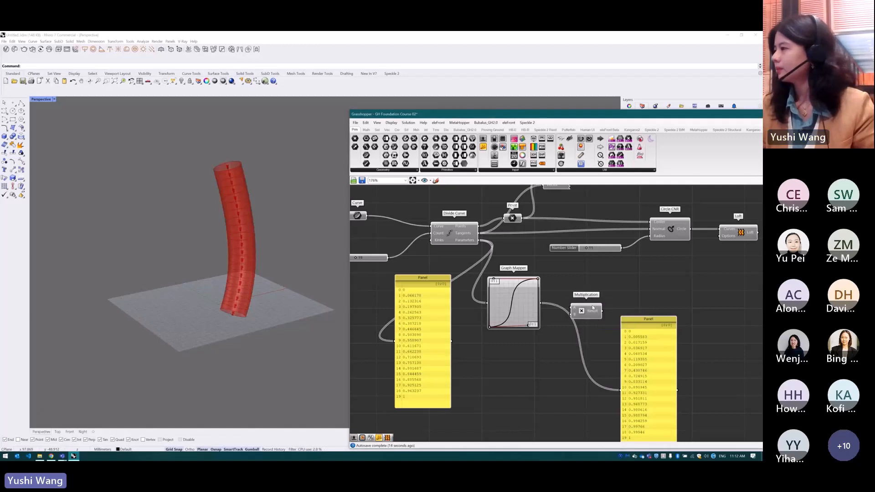
left_click_drag(542, 303, 603, 315)
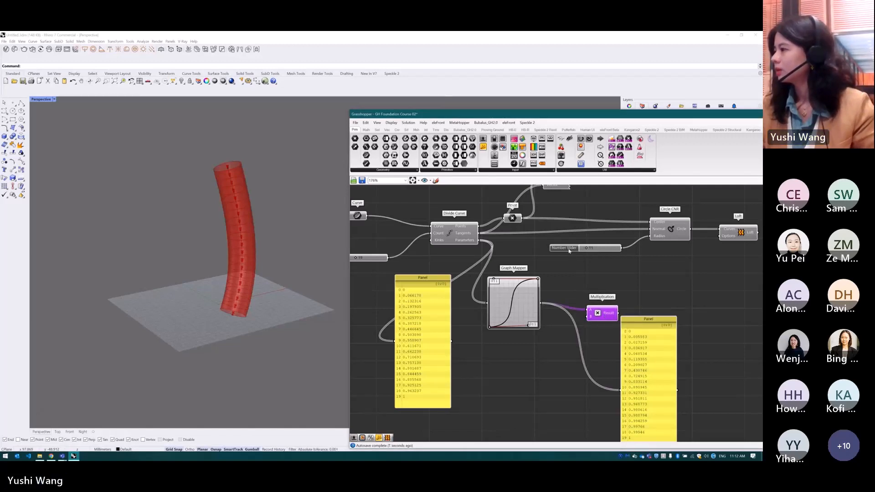
Move the radius slider under the Graph Mapper, wire it into Multiplication's B, and send Result to the Panel and Circle CNR's Radius
left_click_drag(569, 251, 501, 357)
left_click_drag(553, 354, 623, 391)
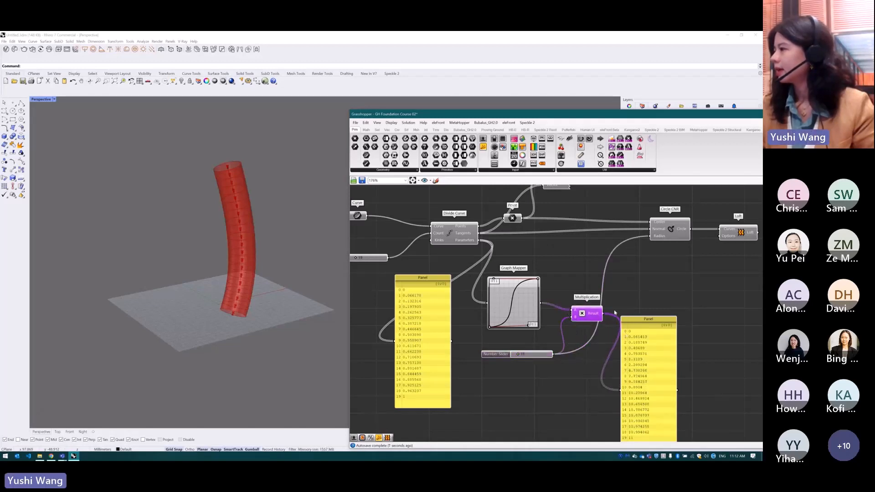
left_click_drag(605, 315, 651, 236)
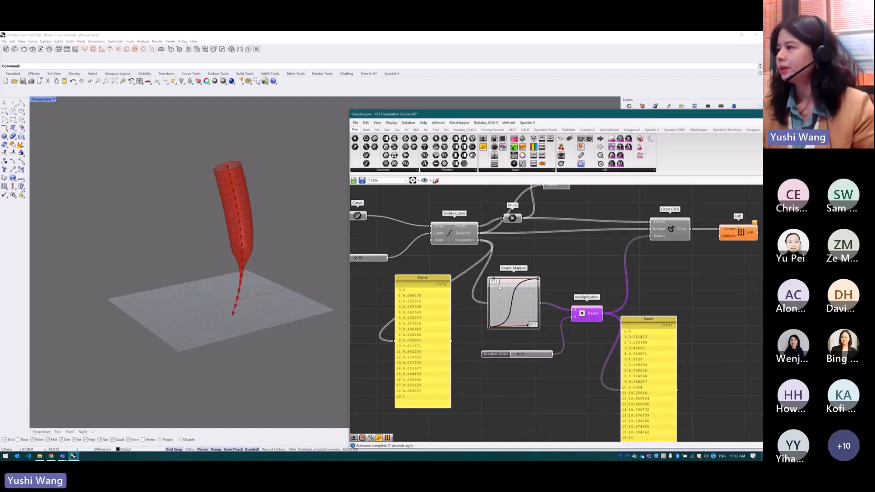
Switch the Graph Mapper to the Sinc type, increase the multiplier slider, and lower the graph's central peak
mouse_move(496, 281)
left_mouse_down()
mouse_move(504, 327)
mouse_move(495, 255)
mouse_move(470, 258)
mouse_move(520, 327)
mouse_move(483, 254)
mouse_move(493, 279)
left_mouse_up()
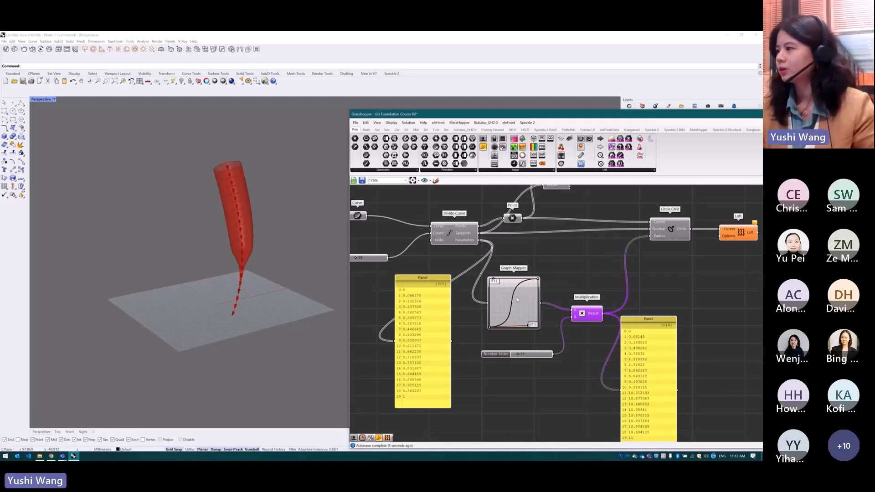
right_click(517, 298)
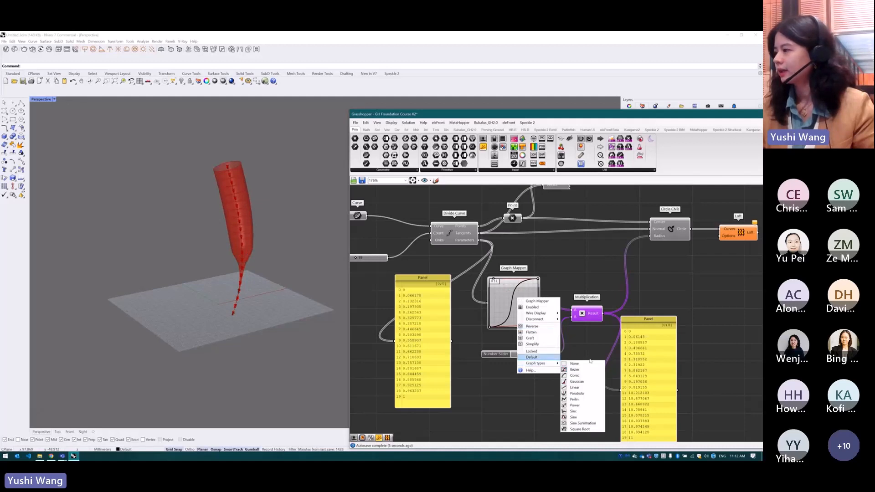
mouse_move(556, 365)
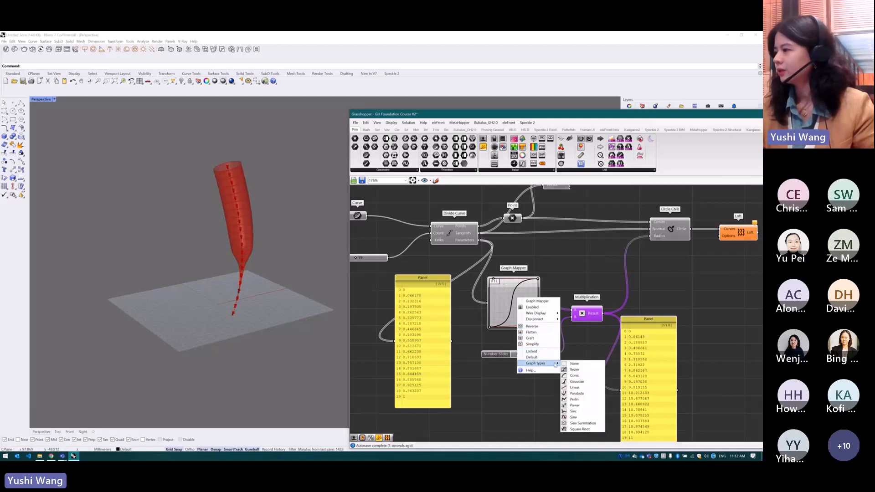
left_click(580, 412)
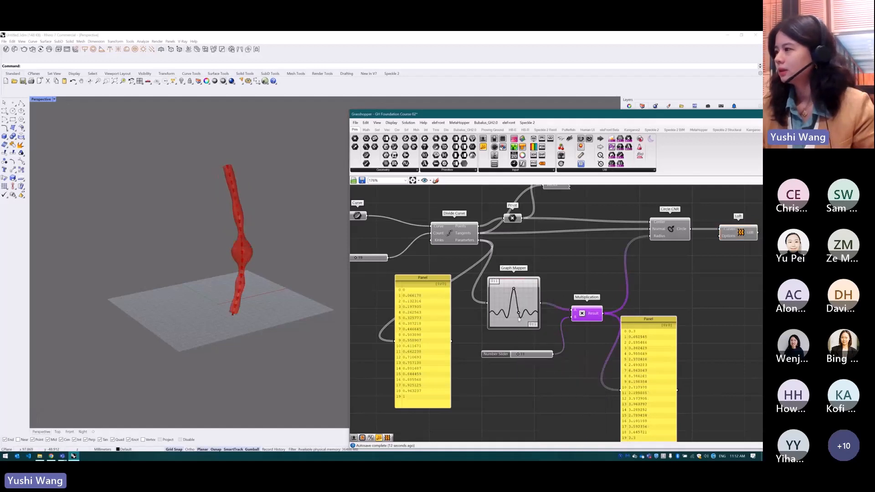
left_click_drag(517, 354, 529, 354)
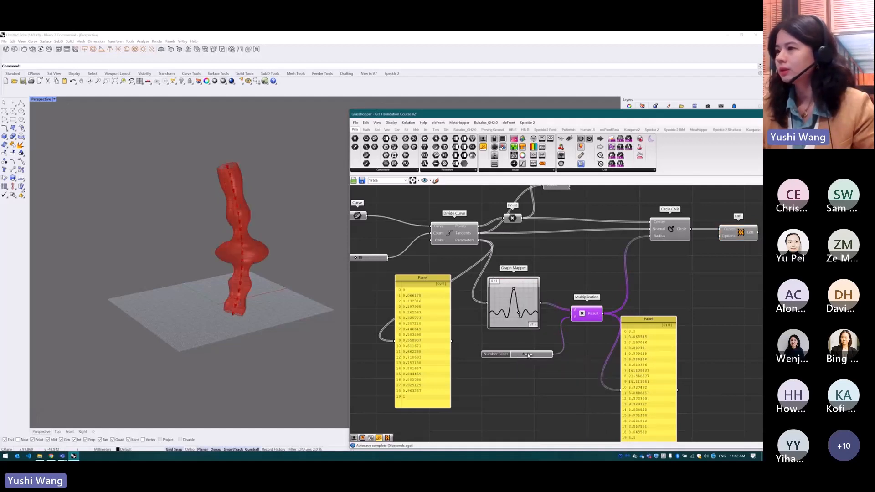
mouse_move(515, 292)
left_mouse_down()
mouse_move(514, 277)
mouse_move(510, 294)
mouse_move(524, 296)
left_mouse_up()
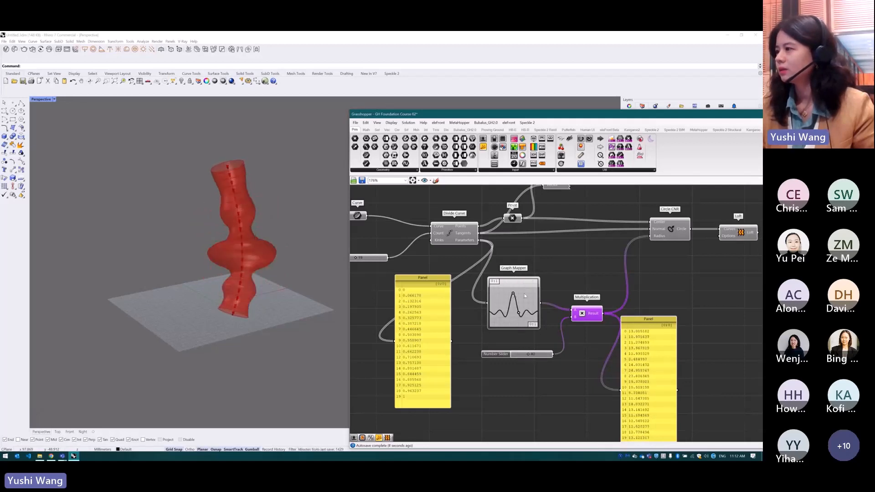
Switch the Graph Mapper to Sine Summation and adjust its handle to produce taller, more frequent waves
right_click(525, 296)
mouse_move(544, 359)
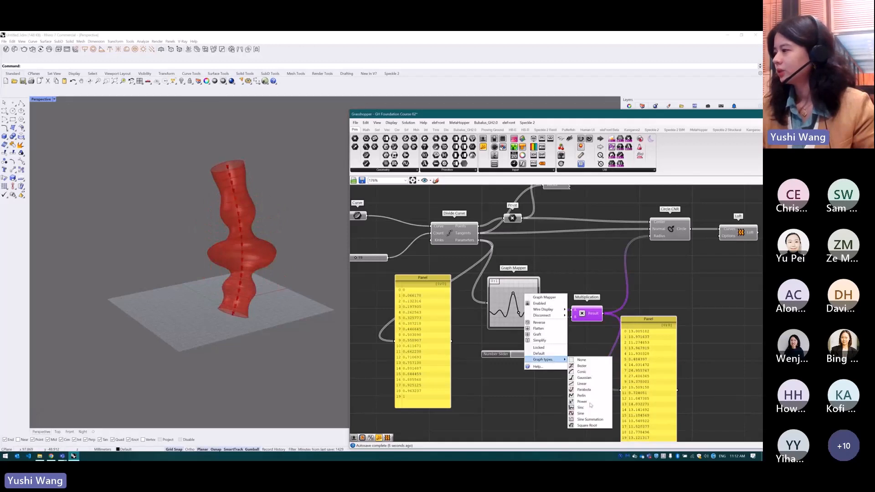
left_click(588, 415)
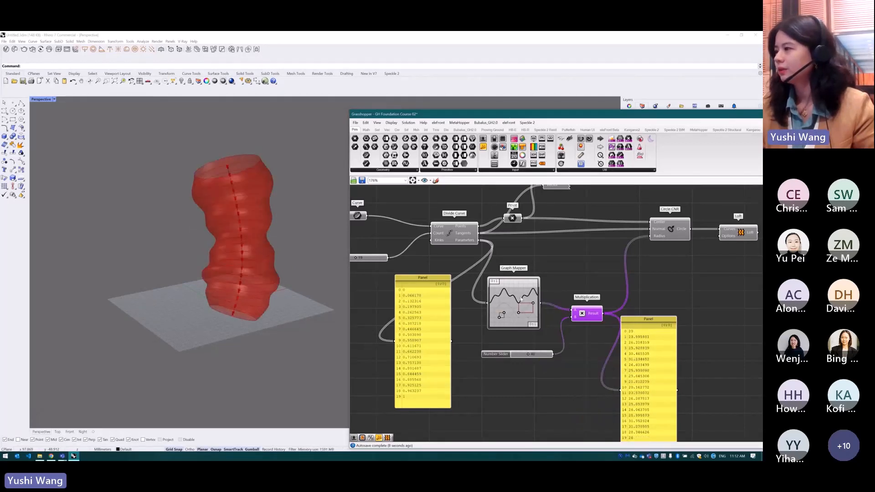
left_click_drag(519, 313, 530, 333)
Move the parameter Panel slightly up and adjust the Sine Summation handle to pack the waves more densely
left_click(637, 272)
scroll(637, 269, "down", 3)
scroll(627, 372, "up", 2)
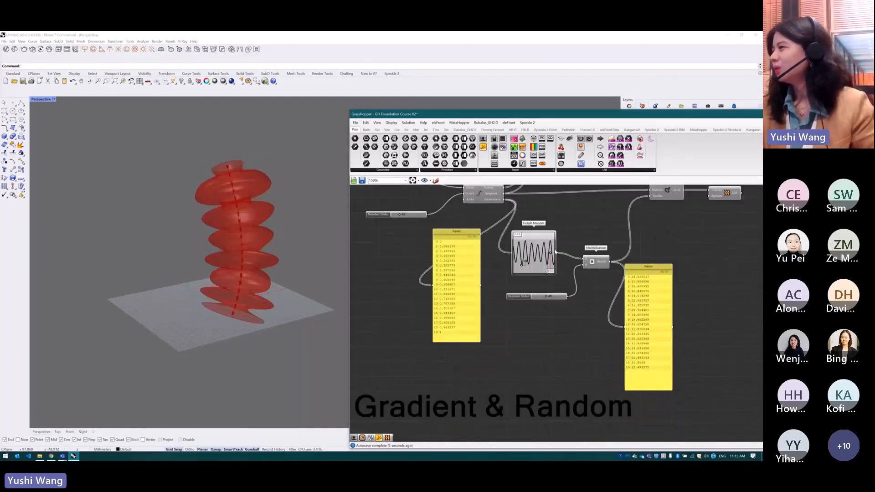
scroll(505, 235, "down", 2)
scroll(524, 256, "up", 3)
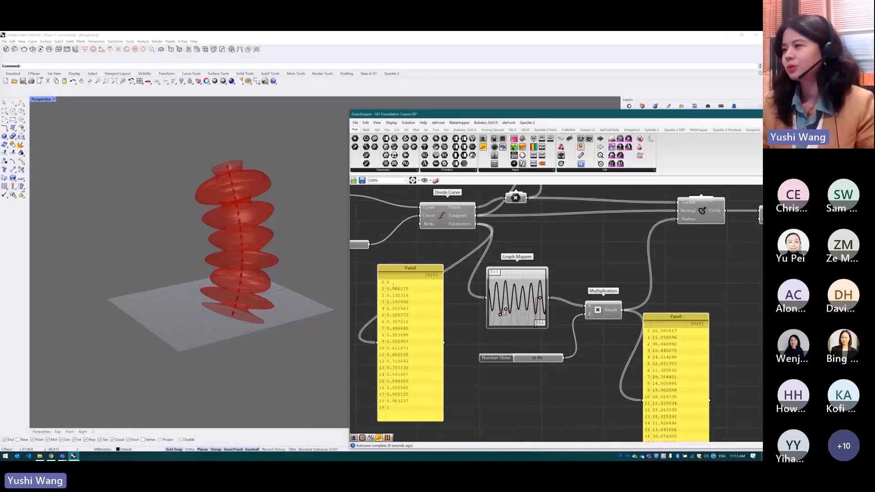
left_click_drag(398, 287, 397, 287)
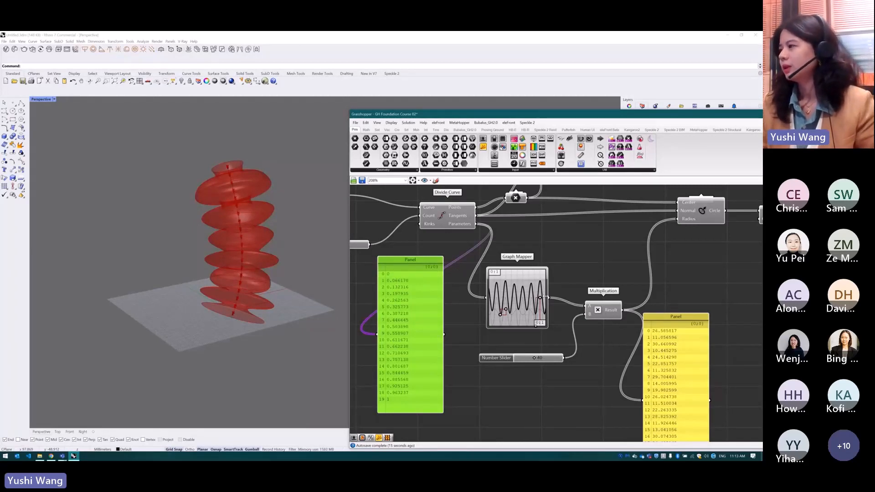
left_click_drag(541, 299, 539, 300)
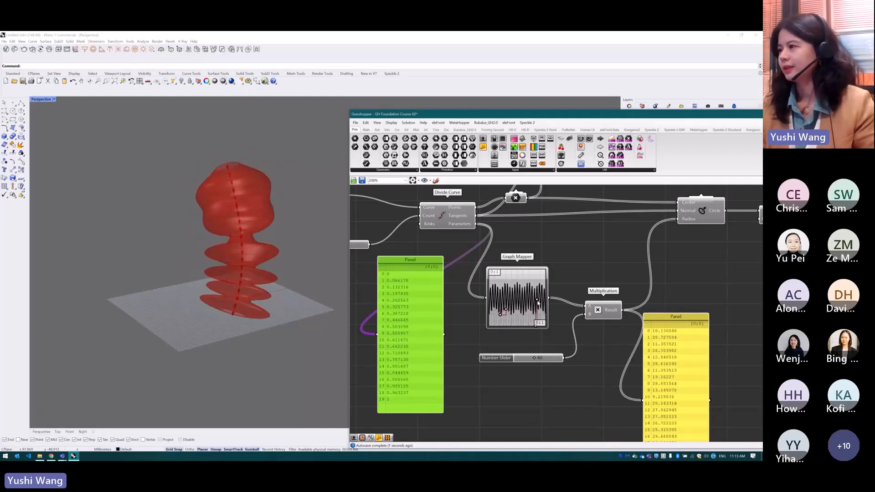
left_click(588, 229)
Go to the Gradient & Random section and shift its number Panel slightly down and left
scroll(588, 229, "down", 5)
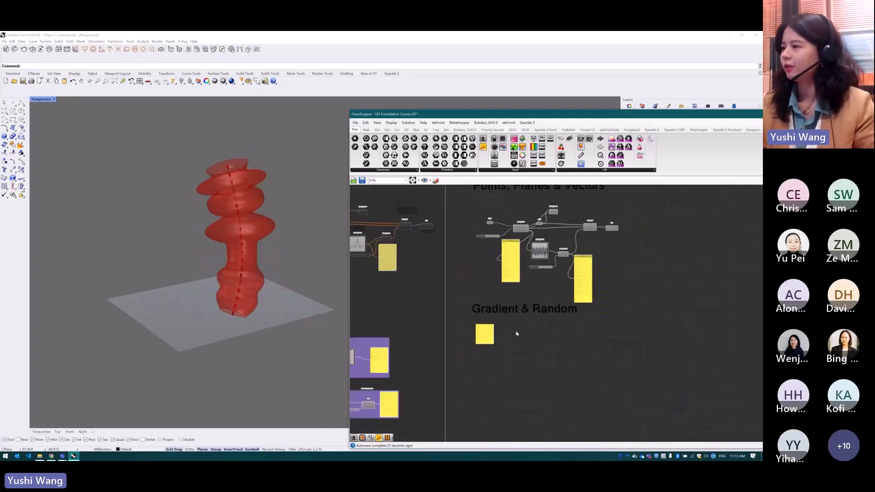
scroll(506, 333, "up", 4)
scroll(495, 338, "up", 2)
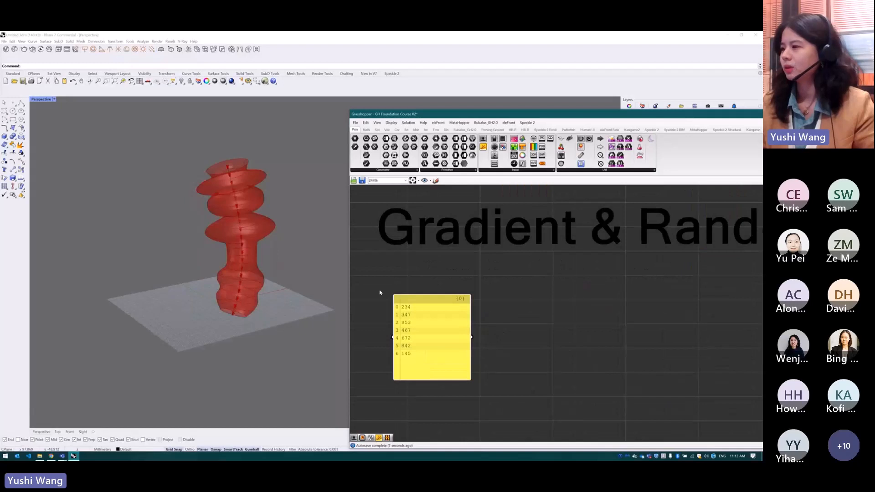
mouse_move(414, 373)
left_mouse_down()
mouse_move(414, 358)
mouse_move(404, 378)
left_mouse_up()
left_click(580, 324)
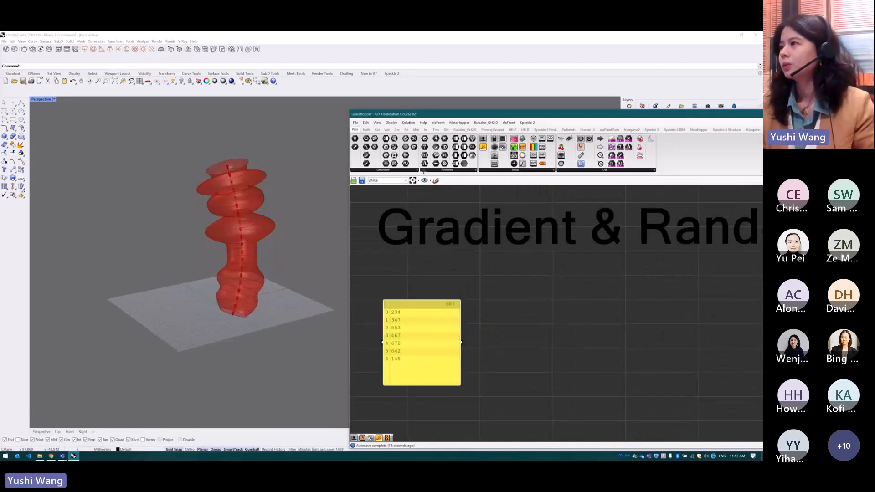
Add a Remap Numbers component to the right of the number Panel in the Gradient & Random section
left_click(366, 130)
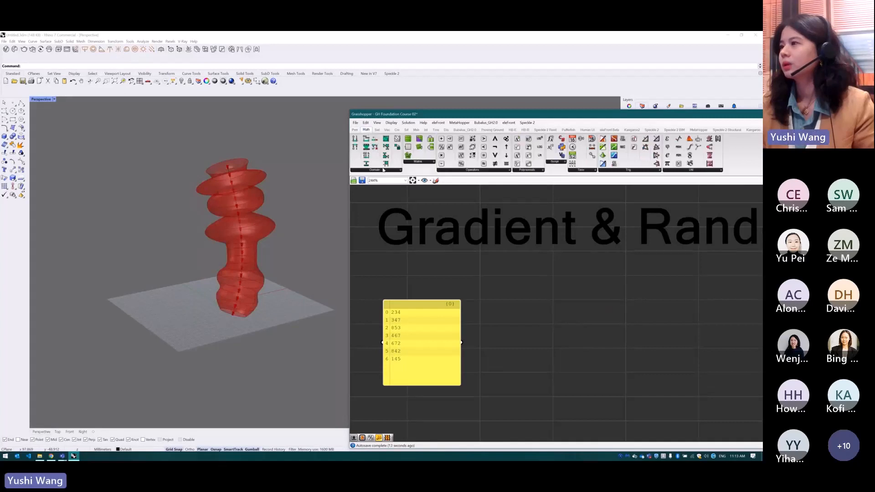
left_click(382, 170)
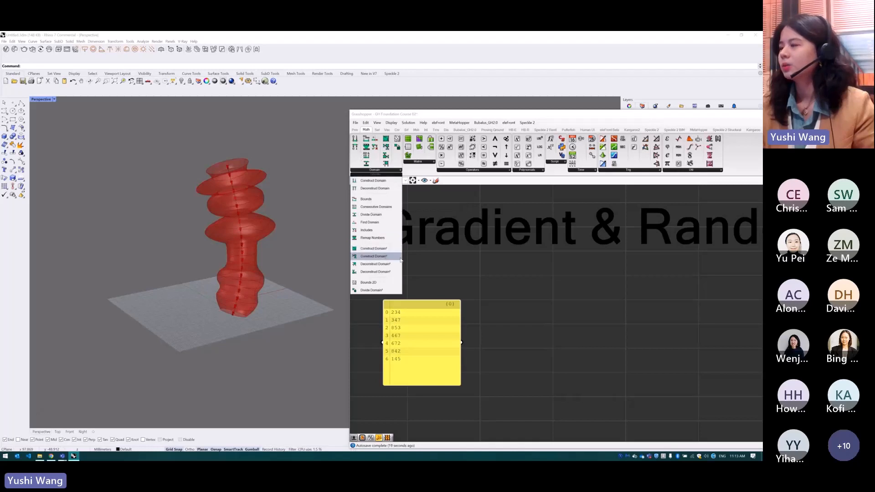
left_click(376, 238)
left_click(634, 367)
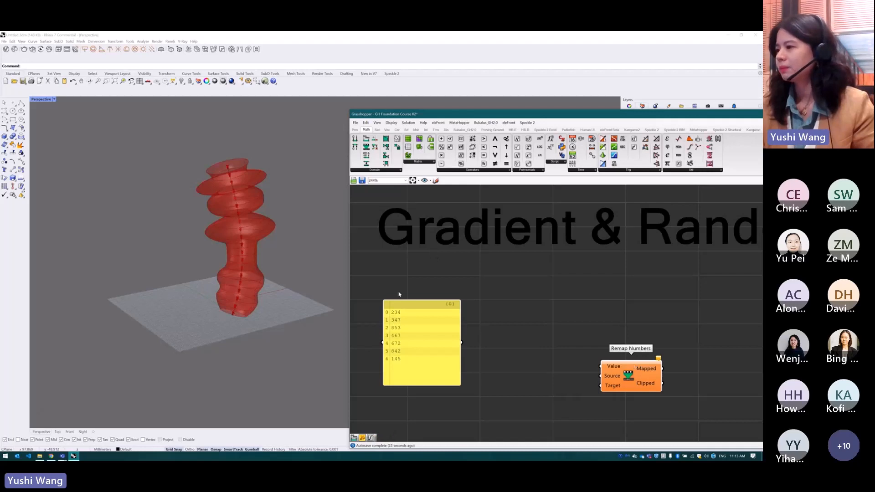
scroll(439, 246, "down", 3)
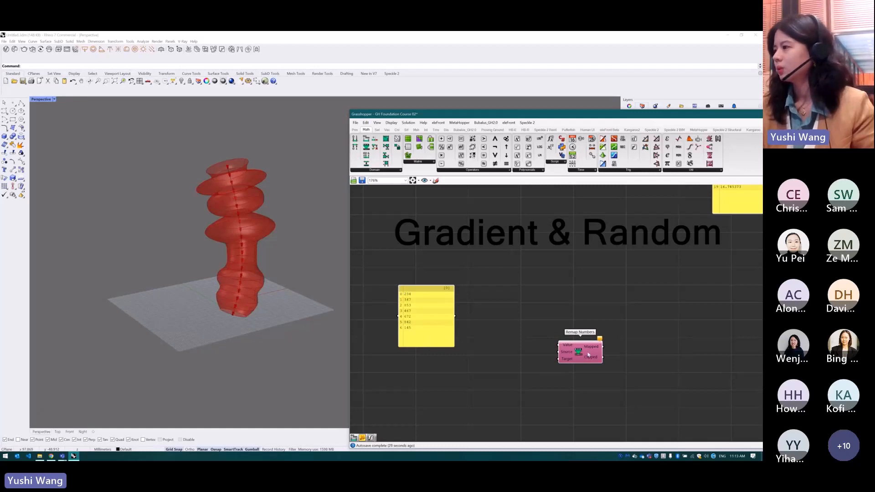
Feed the number Panel into the Value input of Remap Numbers and into a new Bounds component placed between them
left_click_drag(458, 318, 608, 357)
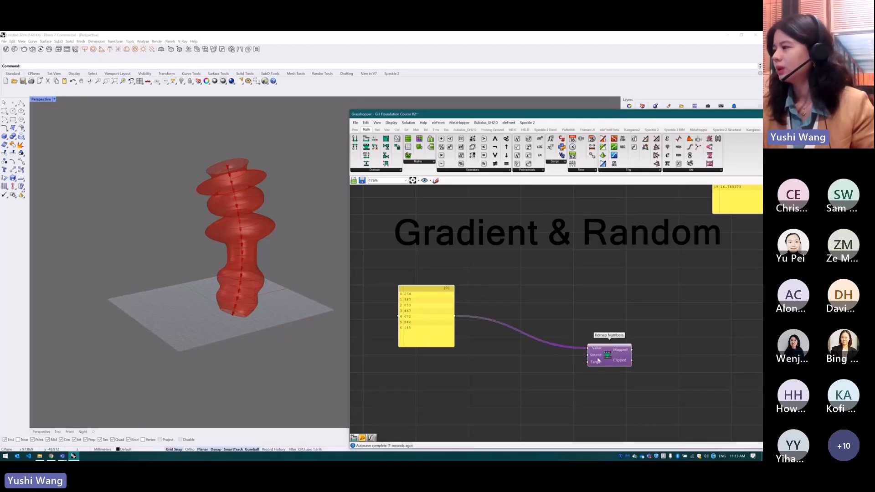
mouse_move(596, 357)
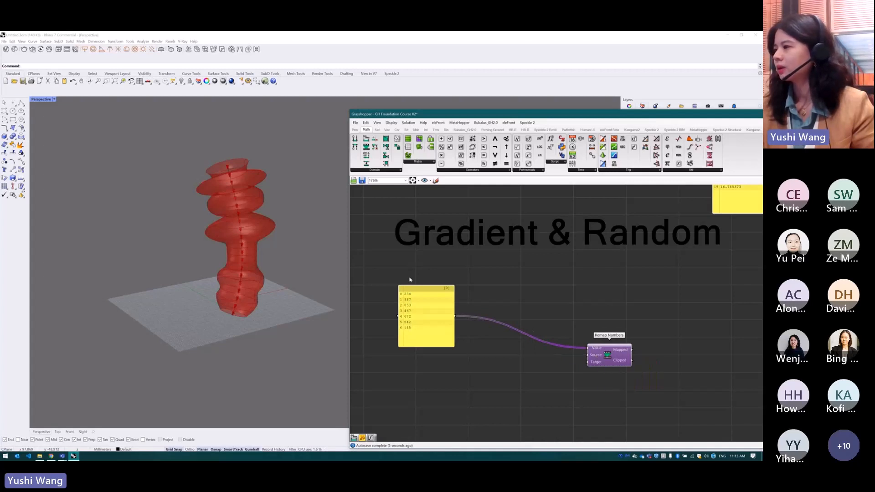
left_click(371, 172)
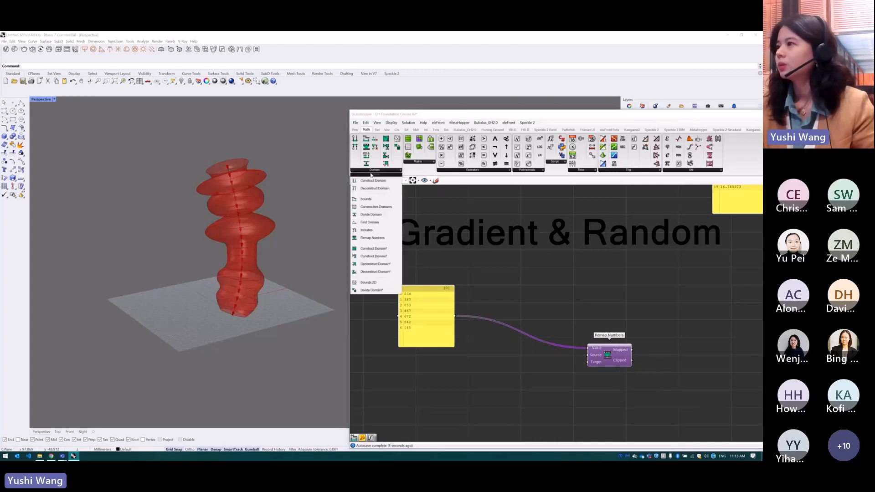
left_click(365, 204)
left_click(502, 347)
left_click_drag(456, 316, 478, 345)
Add a Panel above the Bounds component to display its Domain output
left_click(356, 130)
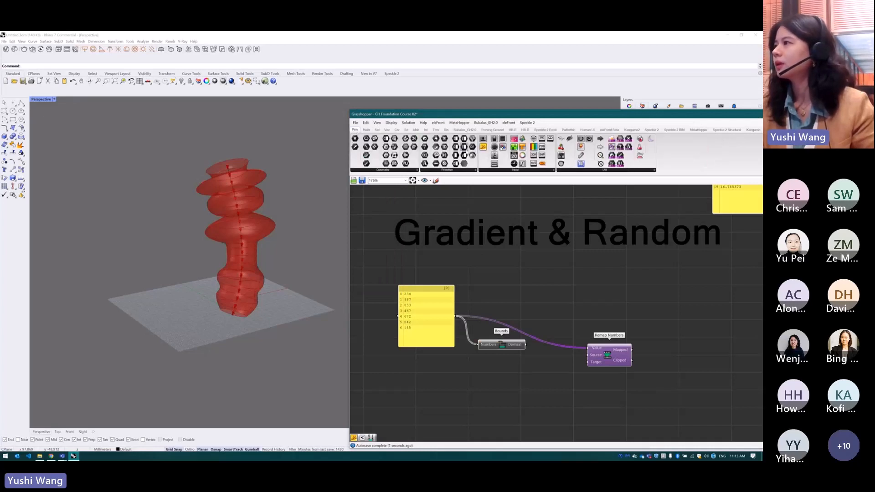
left_click(565, 297)
left_click_drag(526, 345, 547, 310)
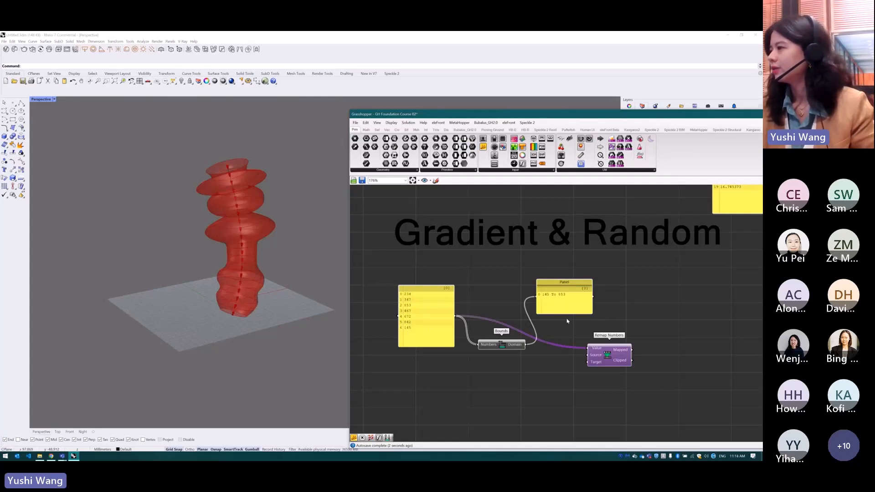
left_click_drag(565, 304, 562, 288)
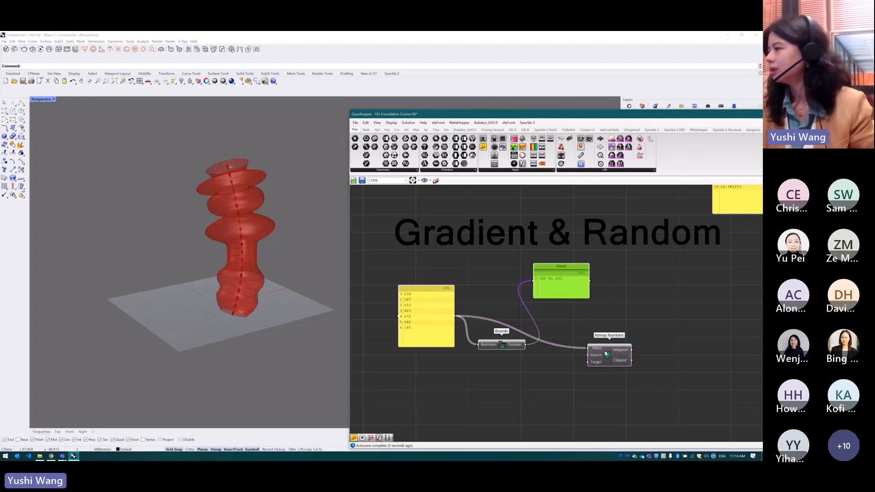
Connect the Bounds Domain output to the Source input of Remap Numbers and space the two components apart
left_click_drag(608, 354, 632, 344)
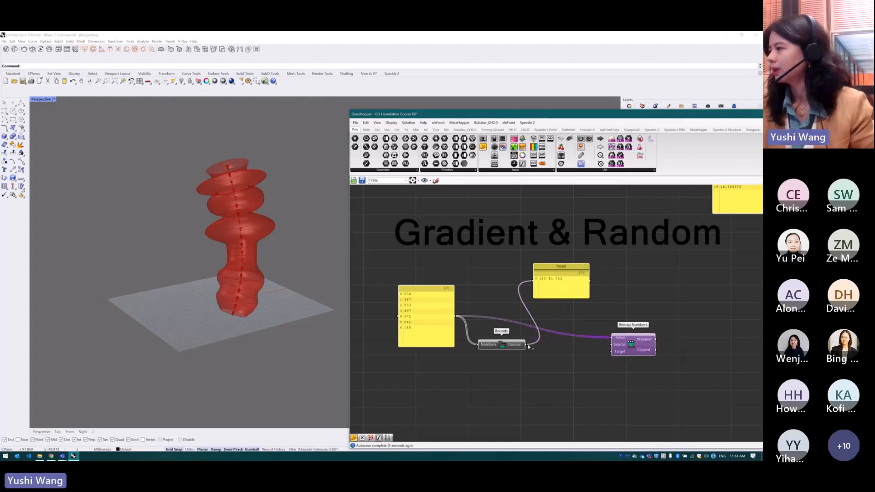
left_click_drag(529, 347, 611, 348)
left_click_drag(512, 348, 540, 345)
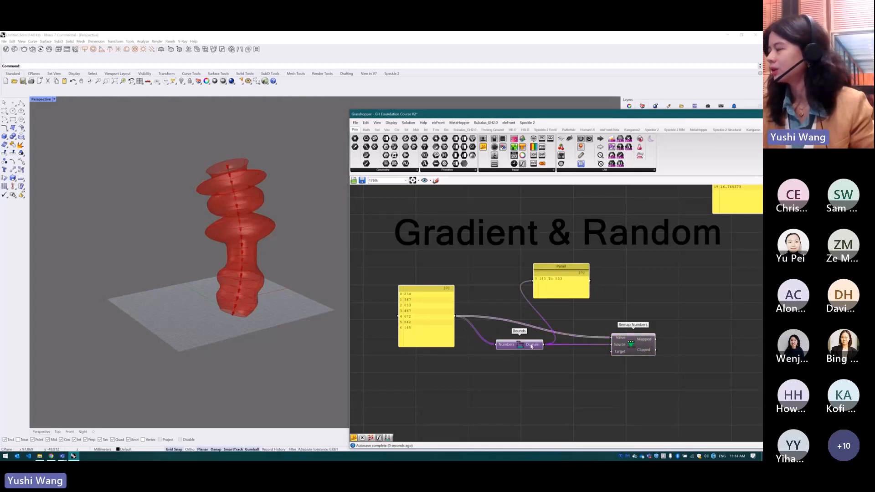
left_click_drag(632, 352, 632, 356)
Place a Construct Domain component below Bounds and feed its Domain start from a Number Slider set to 0
left_click(366, 130)
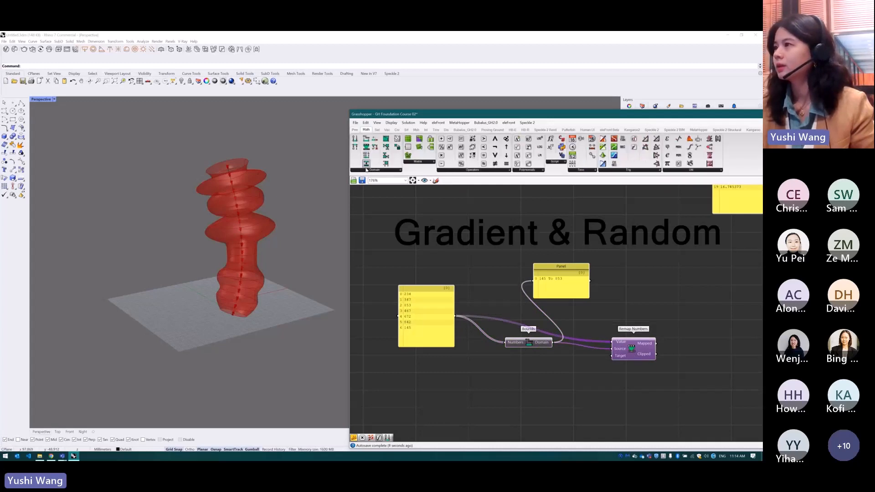
left_click_drag(355, 138, 566, 388)
double_click(492, 375)
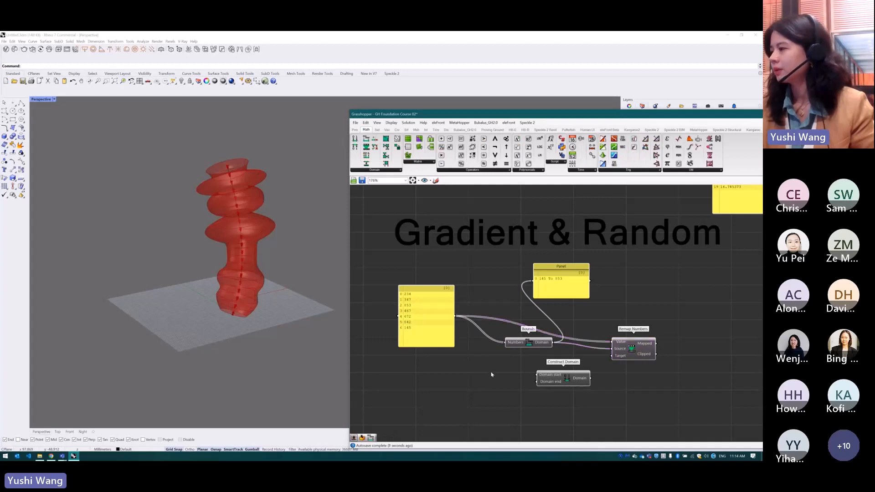
key("Return")
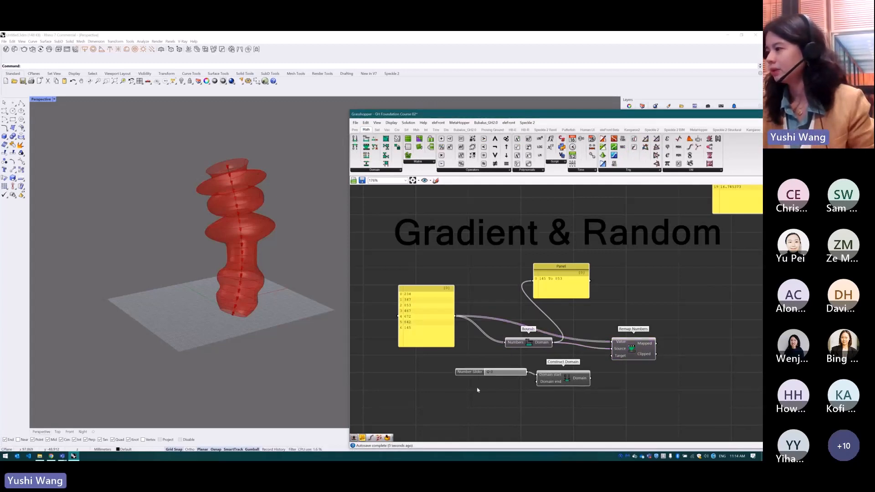
Feed the Domain end from a Number Slider set to 1 and connect the constructed domain to the Target of Remap Numbers
double_click(477, 387)
type("1")
key("Return")
left_click_drag(512, 387, 538, 382)
left_click_drag(594, 377, 612, 355)
Copy the long values Panel from the section above beside Remap Numbers and connect the Mapped output to it
scroll(650, 250, "down", 3)
left_click(650, 221)
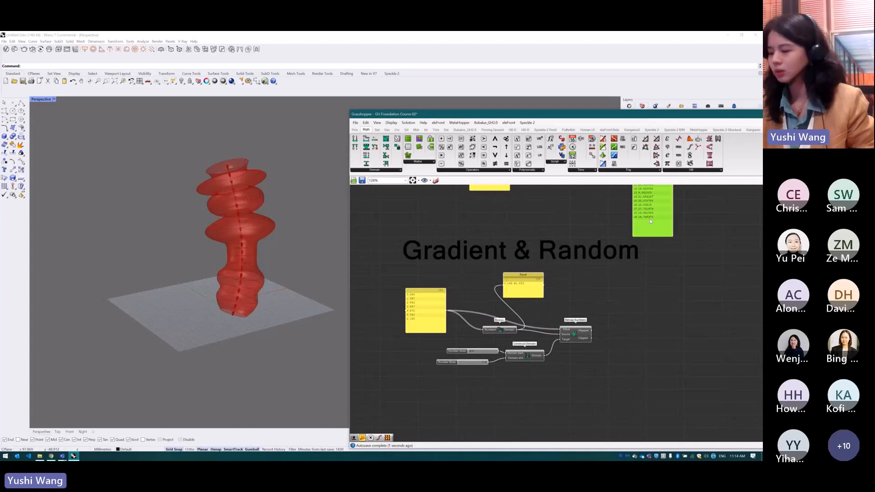
left_click_drag(651, 222, 644, 362, "alt")
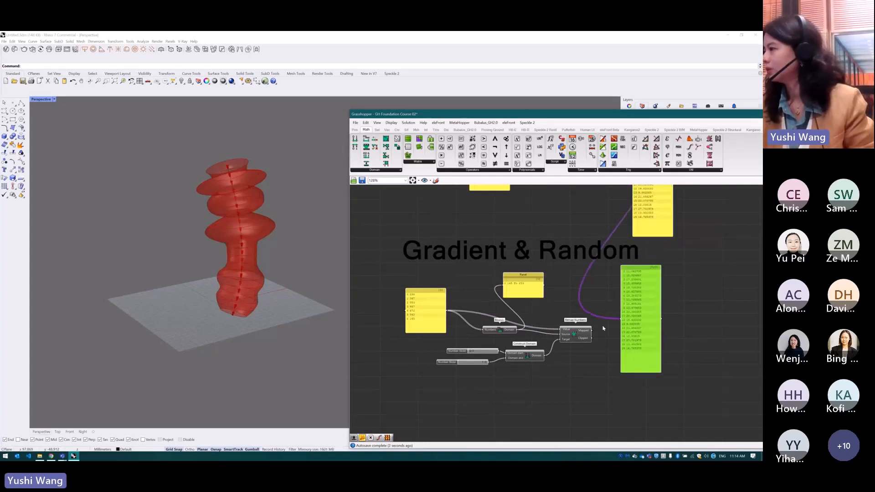
left_click_drag(592, 331, 637, 310)
scroll(621, 325, "up", 2)
scroll(648, 332, "down", 2)
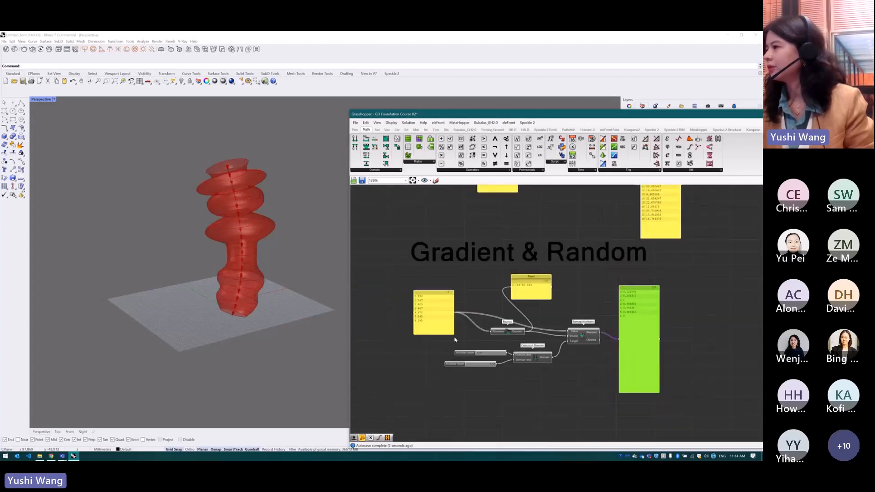
scroll(455, 337, "up", 2)
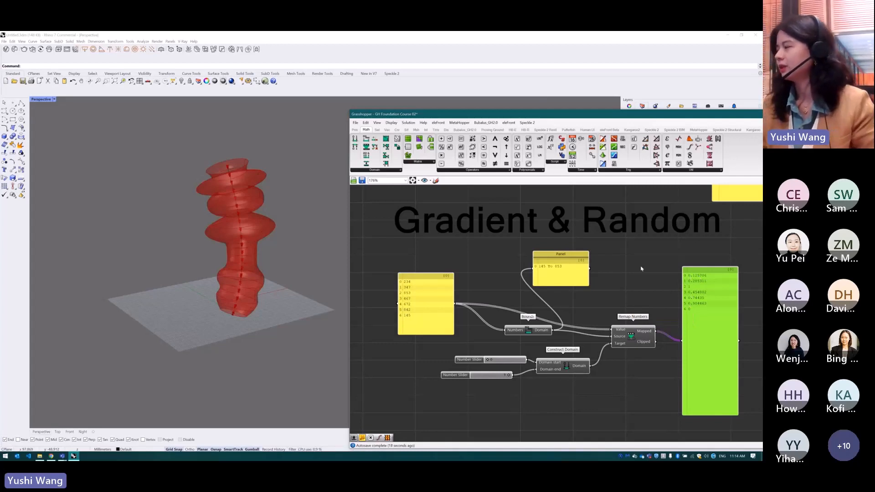
Duplicate the Construct Domain component with its two Number Sliders and place the copy below the remapping definition
scroll(564, 281, "down", 3)
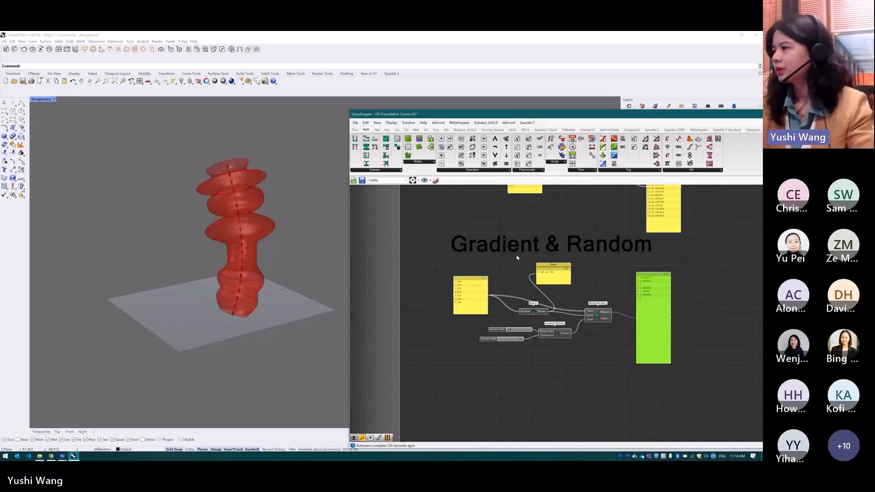
scroll(517, 258, "down", 3)
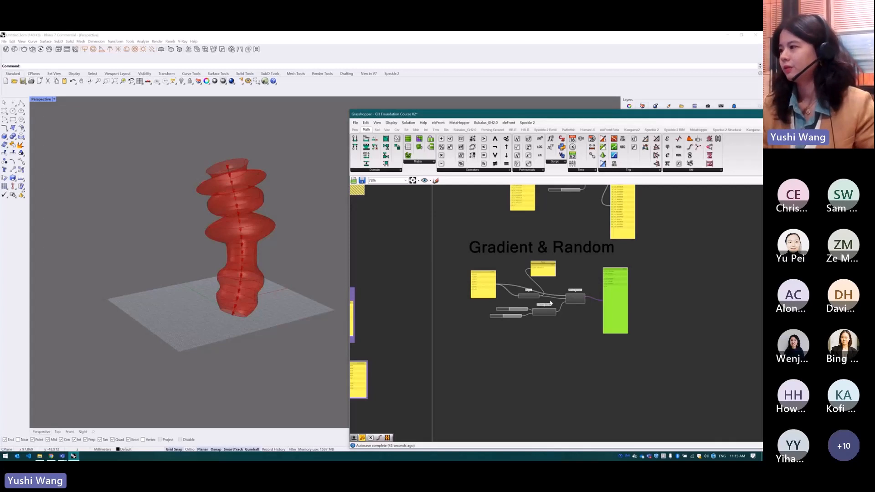
scroll(542, 370, "up", 3)
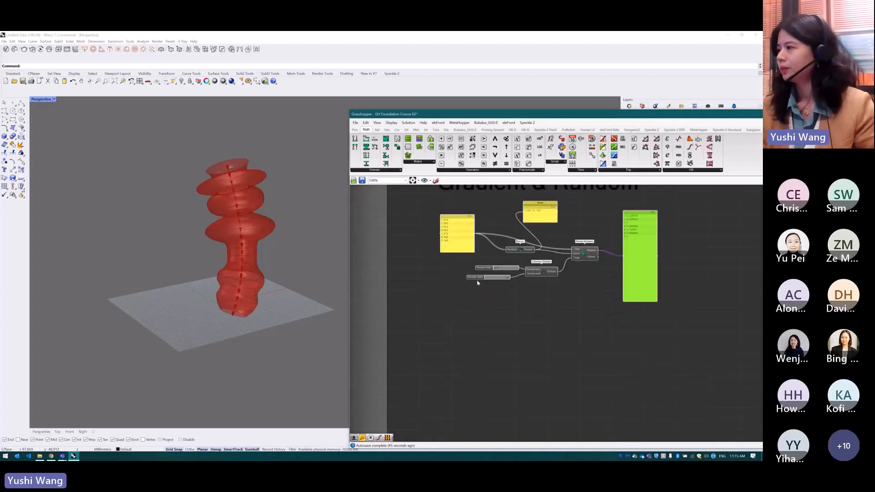
left_click_drag(548, 296, 479, 270)
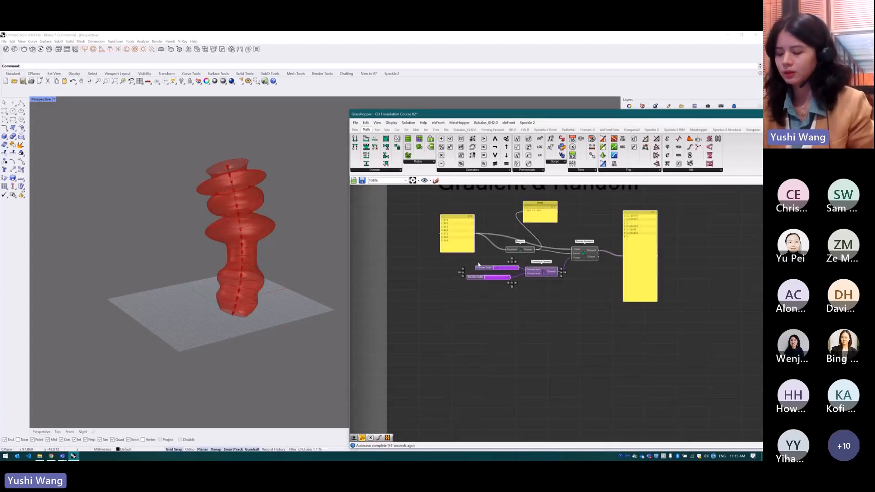
key("ctrl+c")
key("ctrl+v")
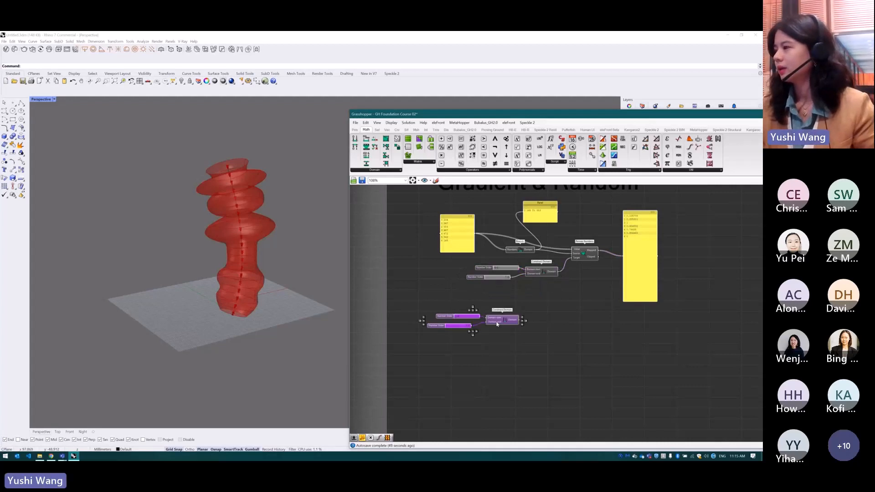
left_click_drag(497, 324, 496, 319)
left_click(494, 332)
scroll(490, 319, "up", 2)
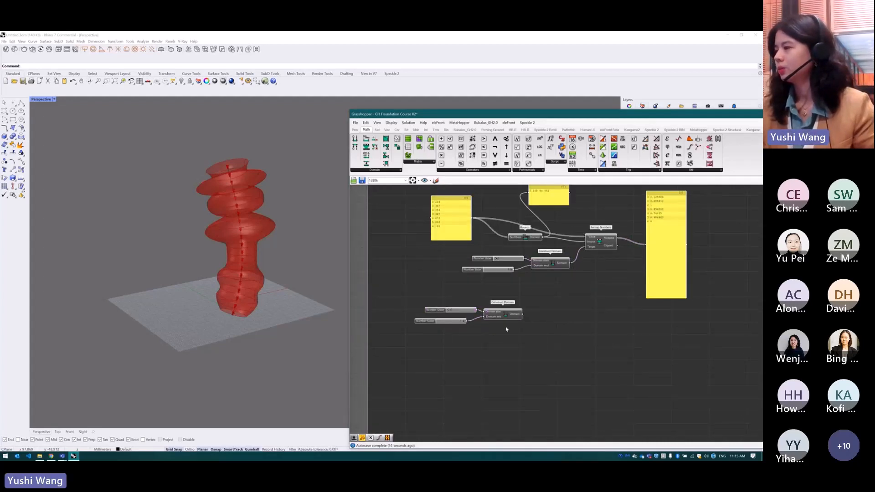
Add a Random component beside the duplicated Construct Domain and connect the domain to its Range input
double_click(552, 333)
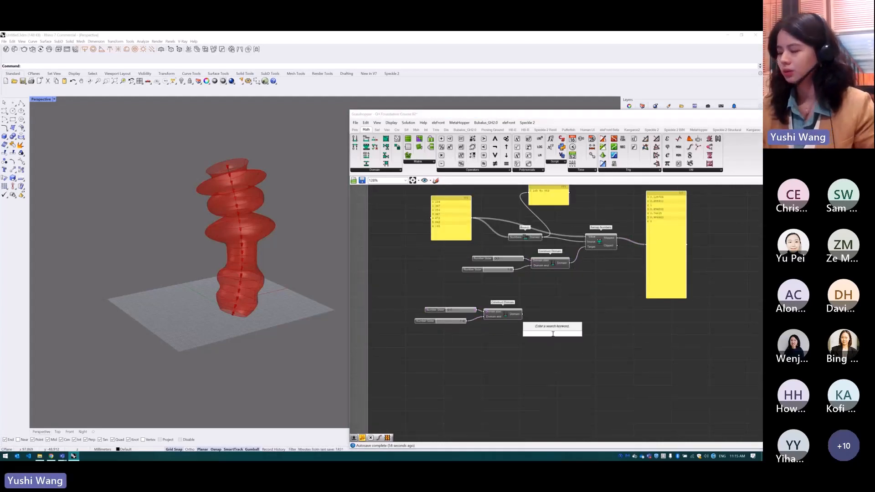
type("random")
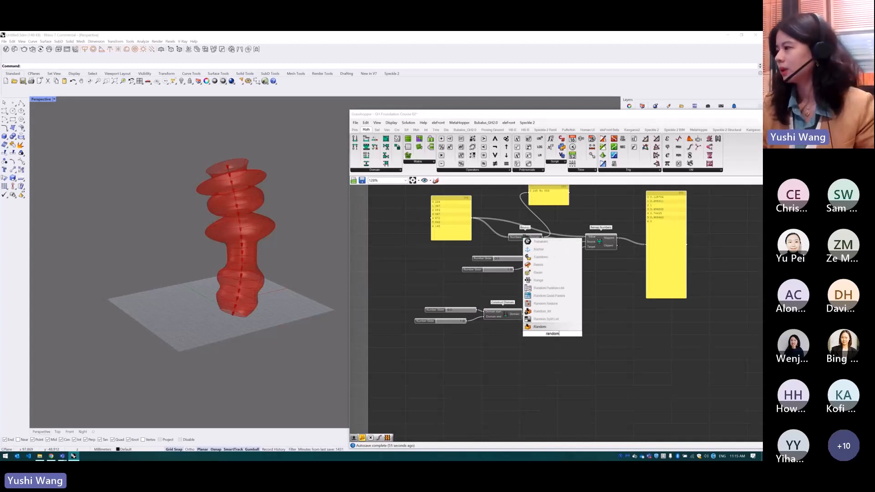
left_click(554, 328)
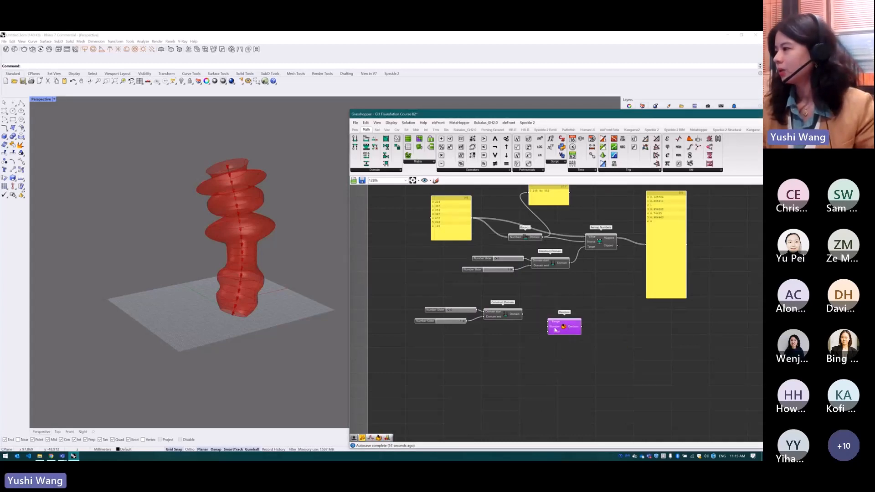
left_click_drag(522, 314, 570, 335)
Add a Number Slider set to 10 and connect it to the Number input of Random
double_click(505, 341)
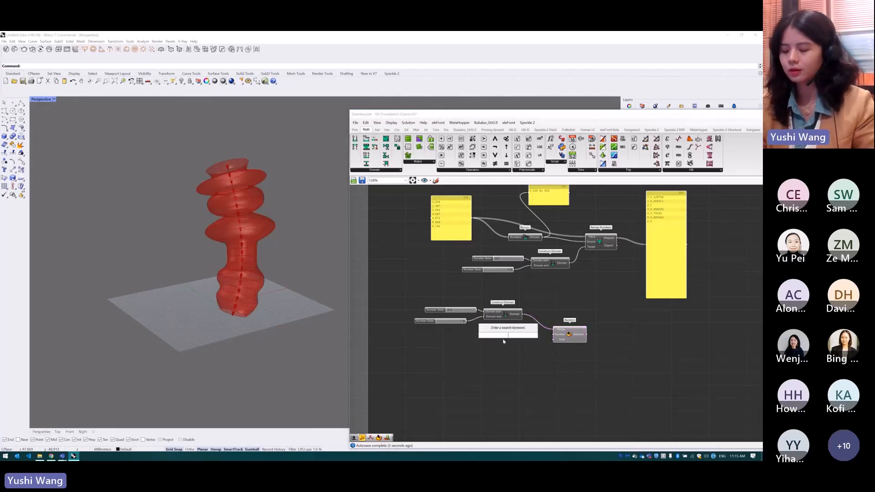
type("10")
key("Return")
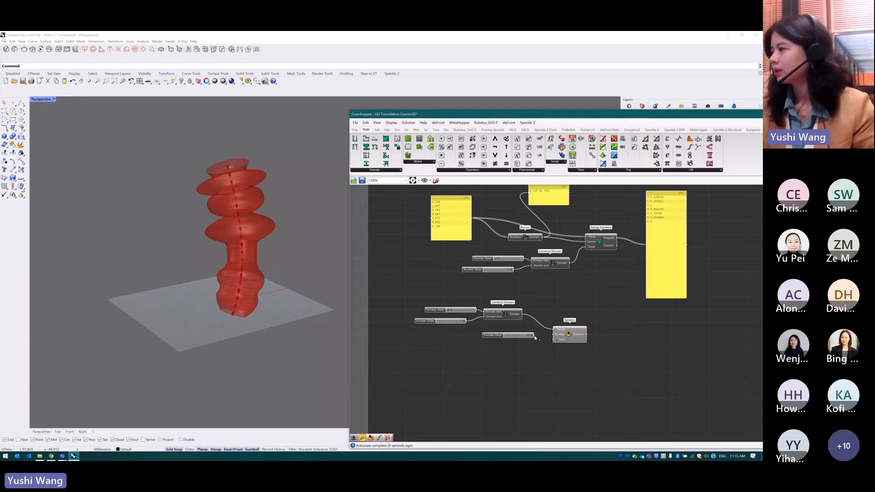
left_click_drag(535, 336, 556, 335)
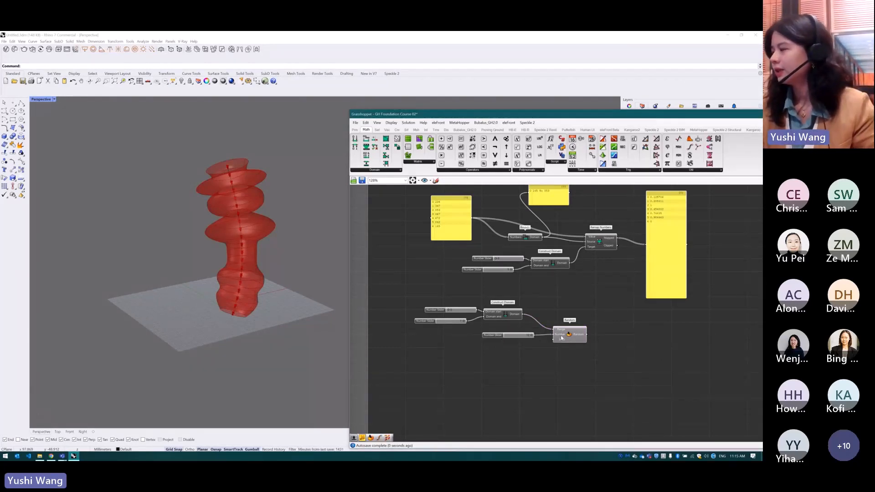
left_click(561, 337)
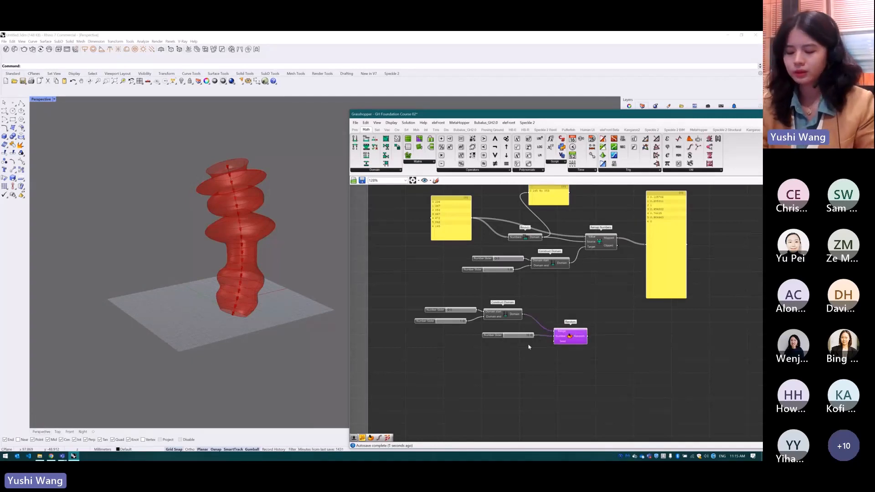
Add a Number Slider set to 345 and connect it to the Seed input of Random
double_click(528, 346)
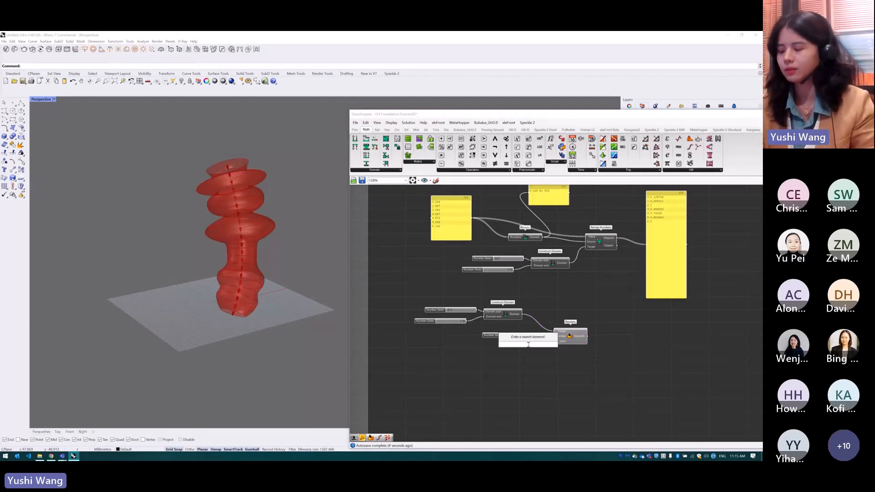
type("345")
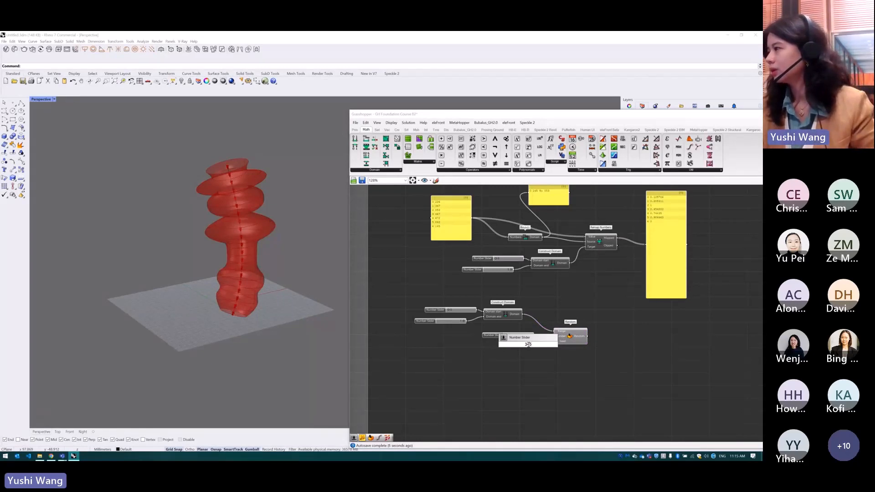
key("Return")
left_click_drag(536, 346, 555, 342)
Duplicate the mapped-values Panel next to Random and connect the Random output to the copy
left_click(679, 261)
key("ctrl+c")
key("ctrl+v")
left_click_drag(679, 262, 655, 346)
scroll(586, 337, "up", 1)
left_click_drag(588, 337, 636, 335)
Vary the Seed slider of Random to generate different number sets, and shift the Grasshopper window up and to the left
left_click_drag(503, 350, 506, 348)
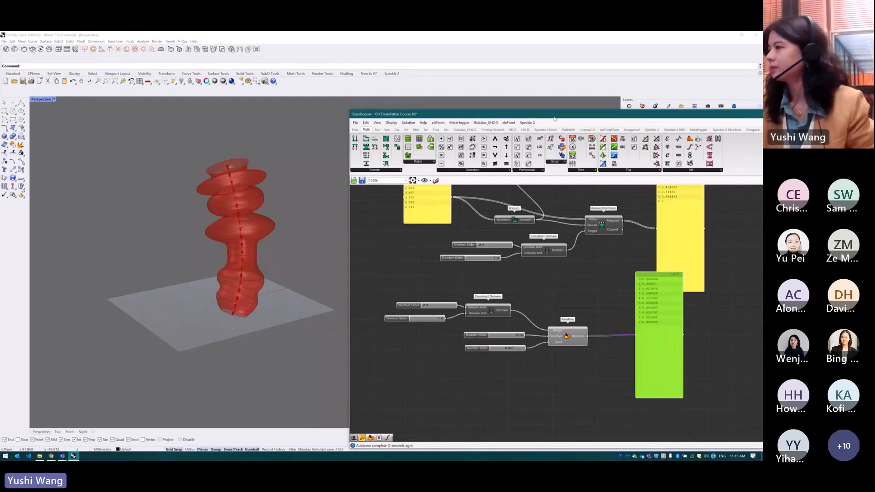
left_click_drag(554, 116, 467, 91)
scroll(497, 339, "down", 2)
scroll(493, 302, "up", 2)
left_click_drag(426, 334, 427, 340)
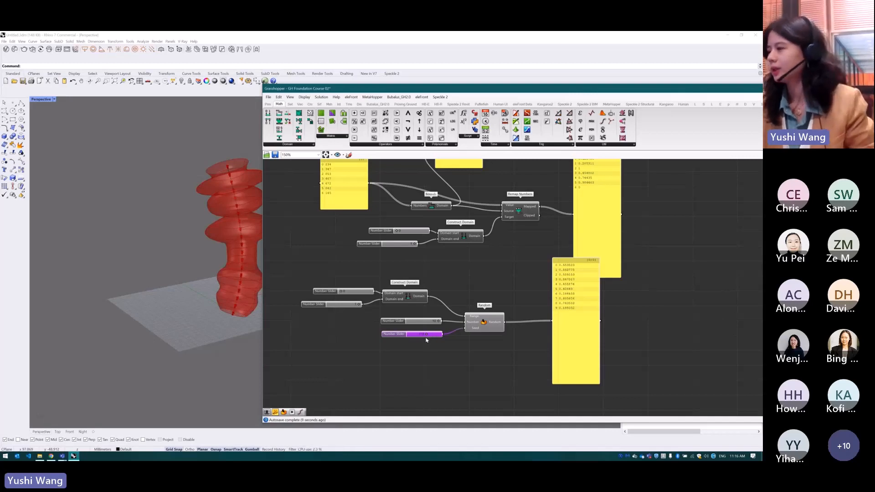
left_click_drag(427, 337, 424, 337)
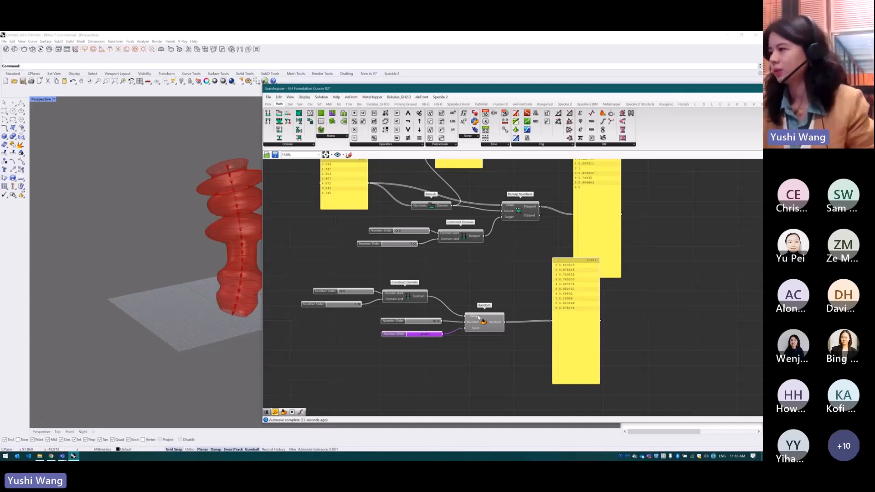
Move the Random output Panel up beside the mapped-values Panel
left_click_drag(581, 359, 553, 208)
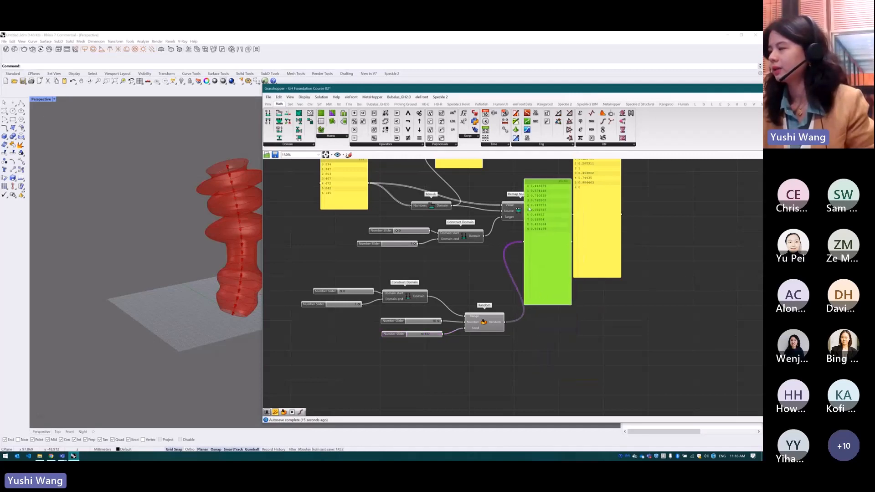
left_click(598, 330)
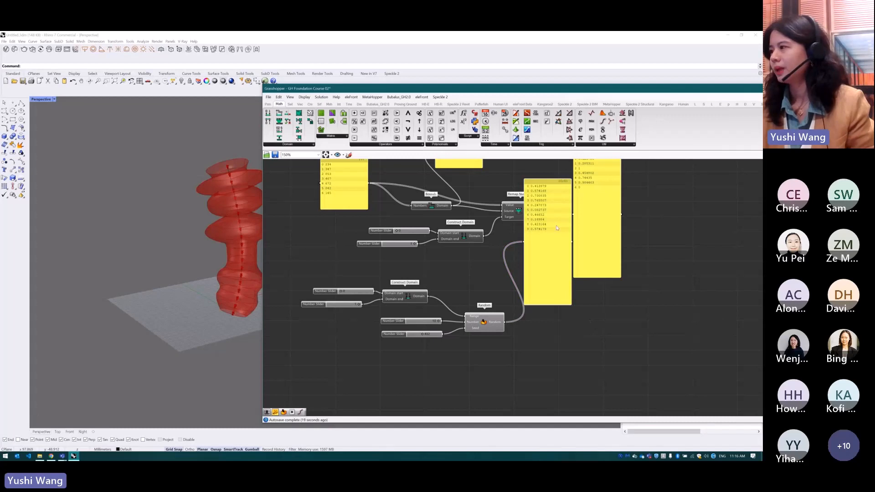
Add a Jitter component beyond the Random output Panel and connect that Panel's output to its List input
double_click(581, 327)
type("Jiter")
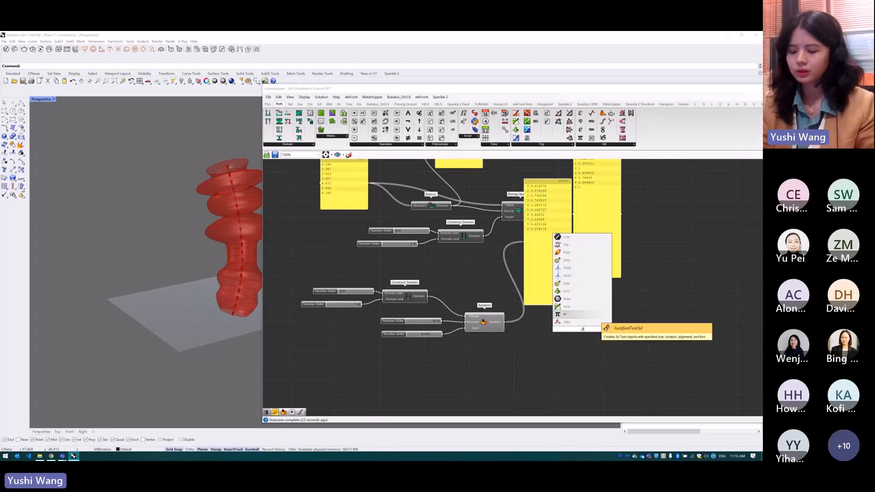
left_click(586, 322)
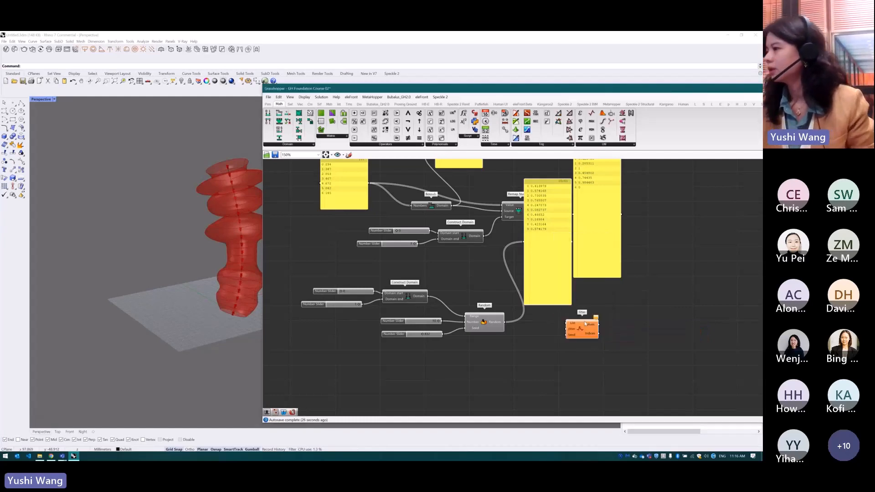
left_click_drag(580, 328, 590, 329)
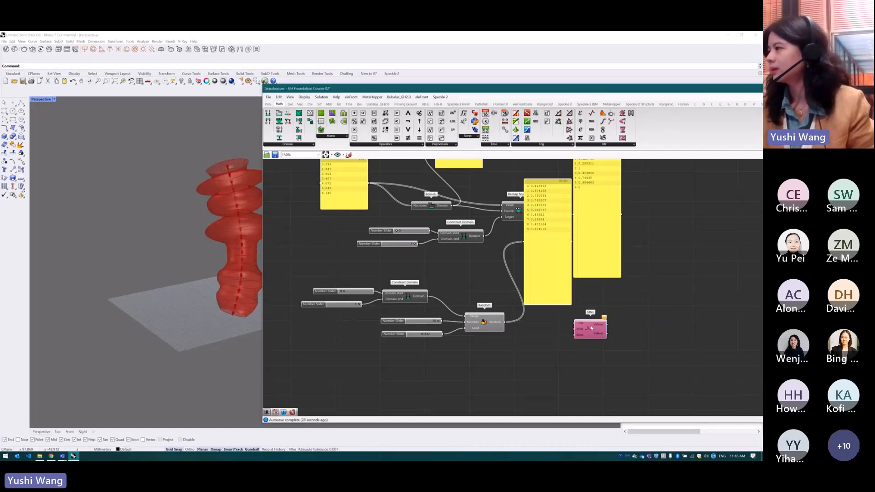
left_click_drag(565, 243, 596, 329)
Add a Number Slider set to 432, connect it to the Seed input of Jitter, and shift the Random output Panel clear of Random
double_click(545, 338)
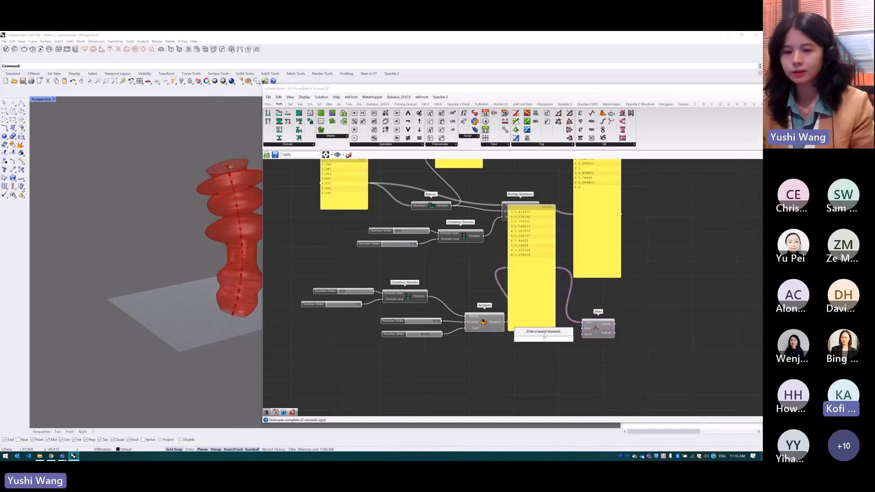
type("432")
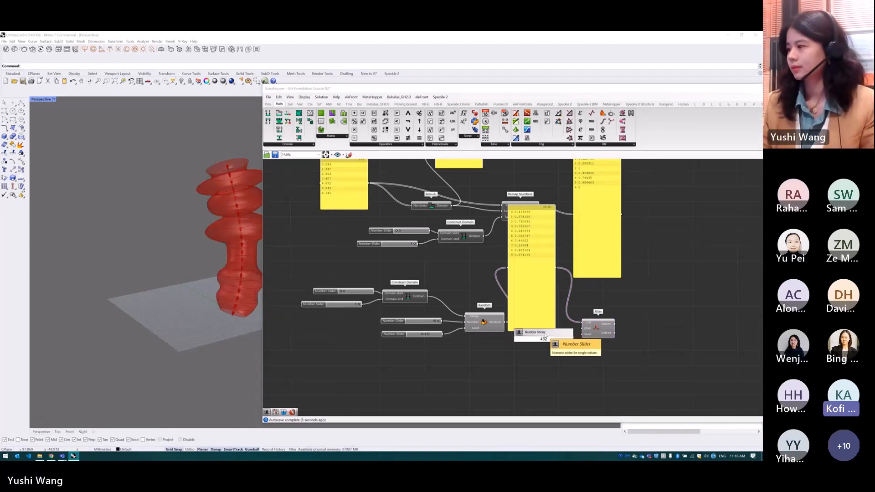
key("Return")
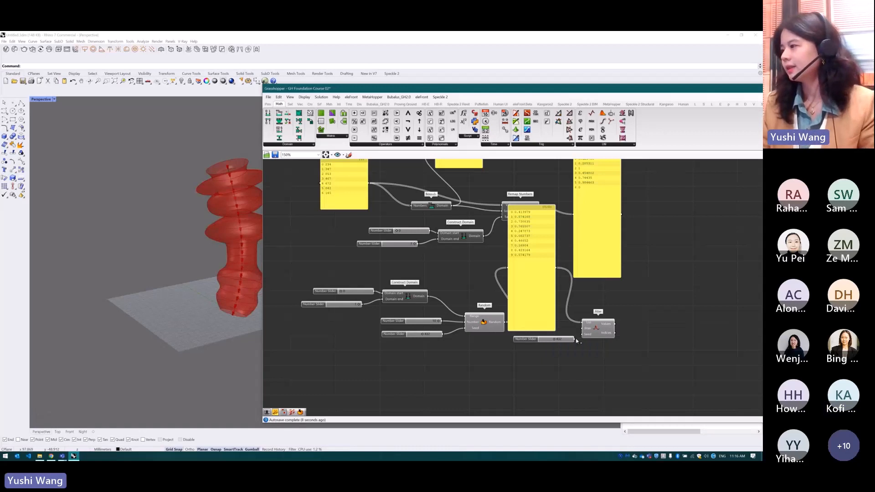
left_click_drag(516, 326, 530, 327)
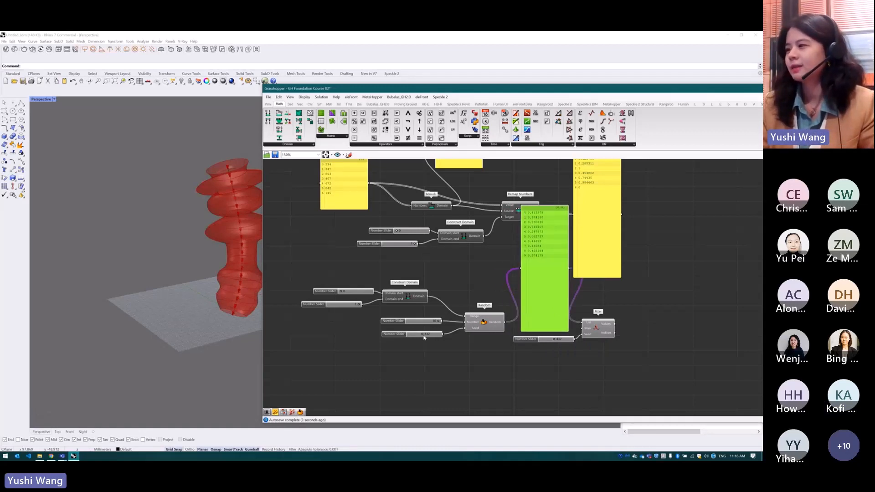
Vary the Seed slider of Random to produce different number sets, and nudge Random and its output Panel for clearer spacing
left_click_drag(492, 323, 488, 318)
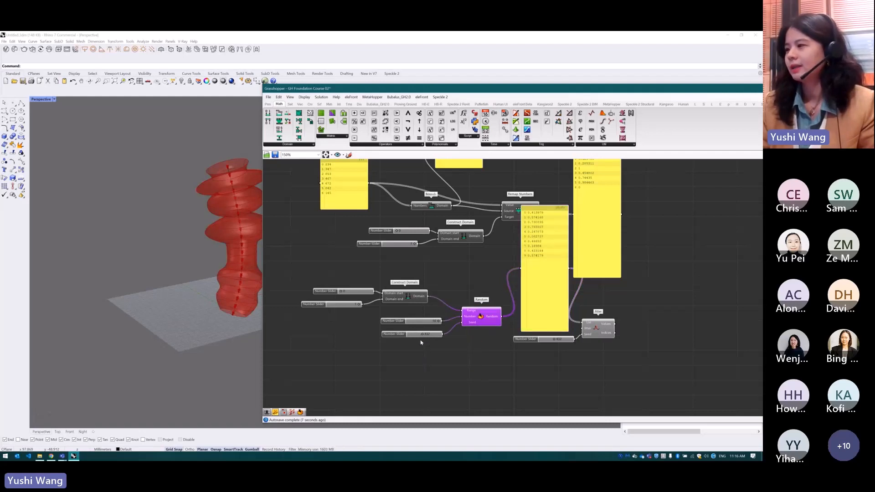
left_click_drag(422, 334, 433, 335)
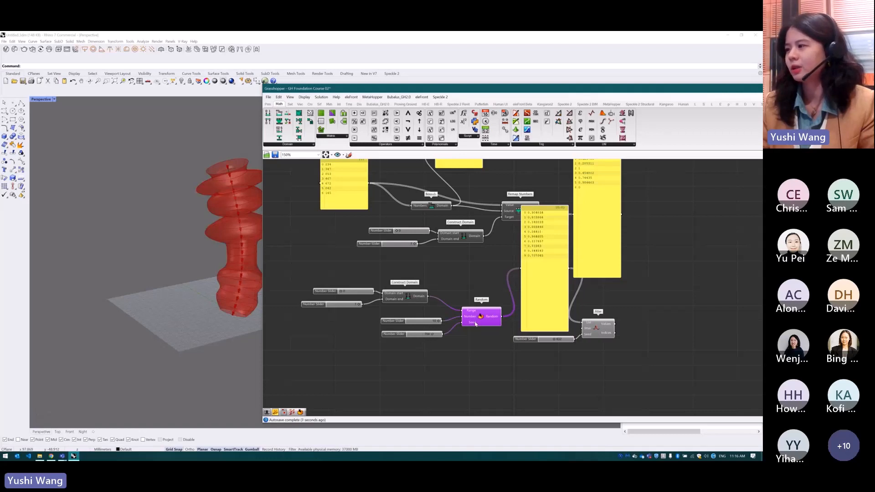
left_click_drag(434, 334, 424, 335)
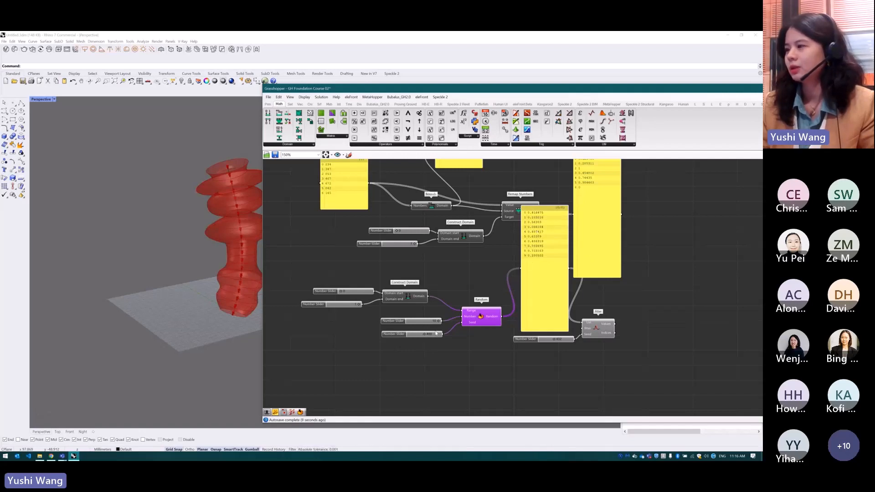
left_click_drag(425, 335, 435, 338)
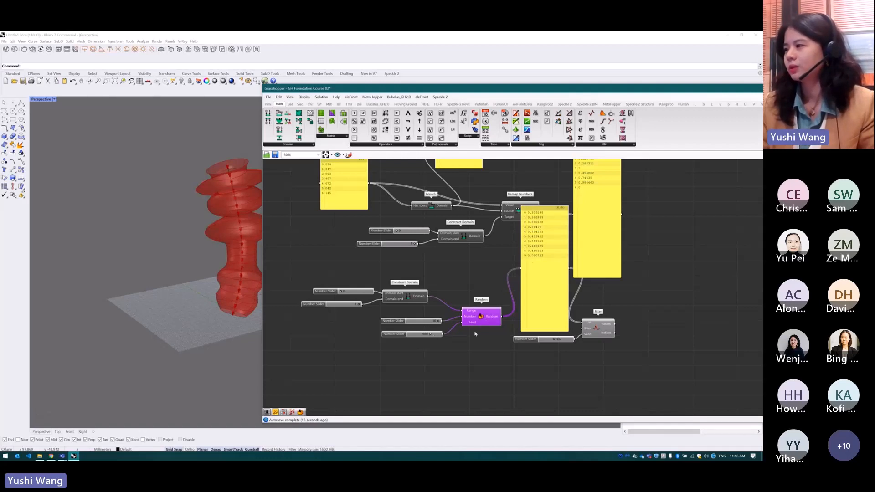
left_click_drag(486, 321, 479, 317)
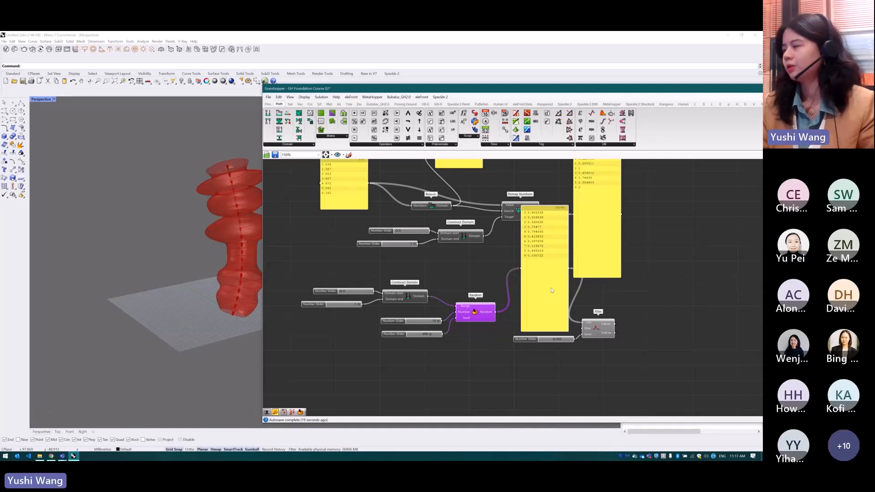
left_click_drag(550, 286, 542, 286)
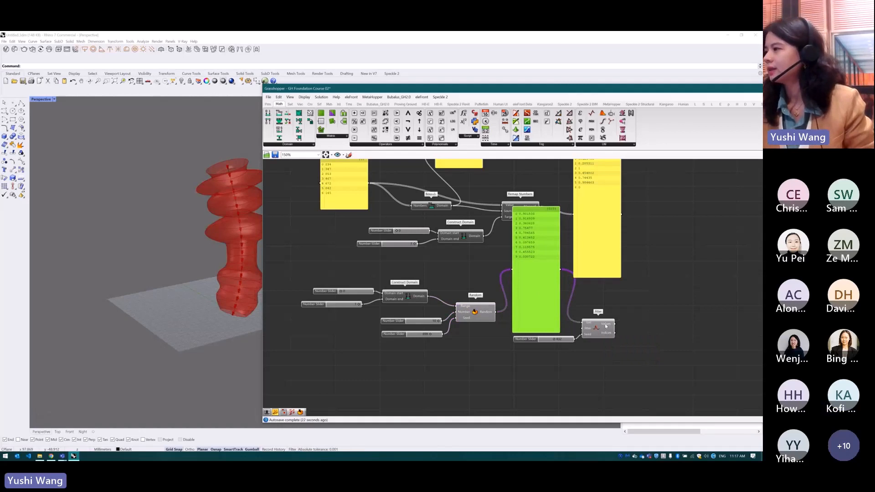
Duplicate the Random output Panel beside Jitter and connect the Values output of Jitter to the copy
left_click_drag(564, 340, 601, 329)
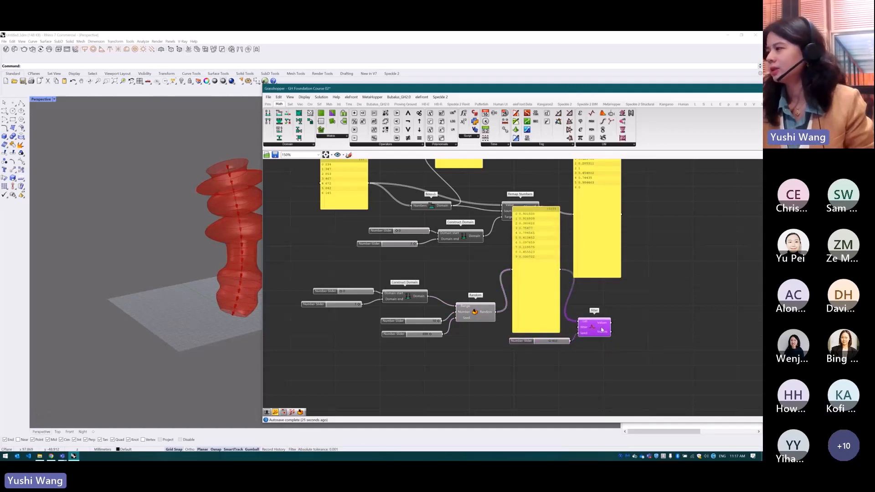
left_click(543, 284)
left_click_drag(543, 287, 661, 301)
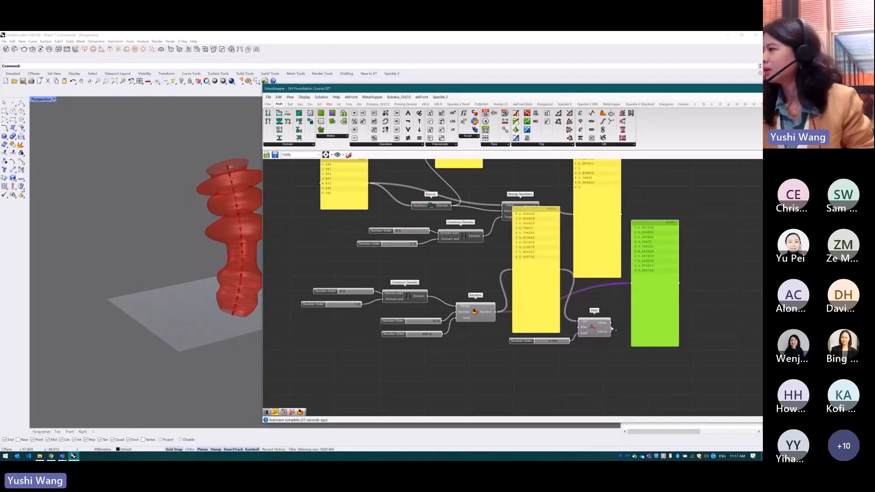
left_click_drag(612, 323, 631, 284)
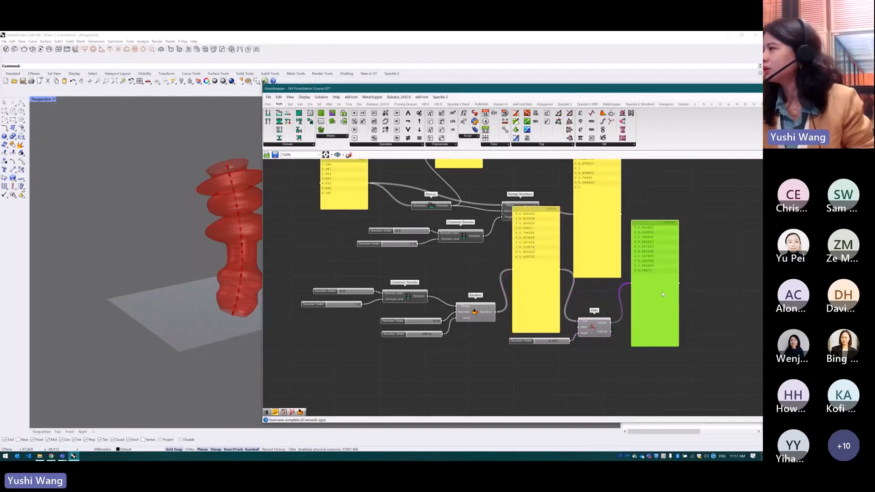
left_click_drag(645, 236, 653, 238)
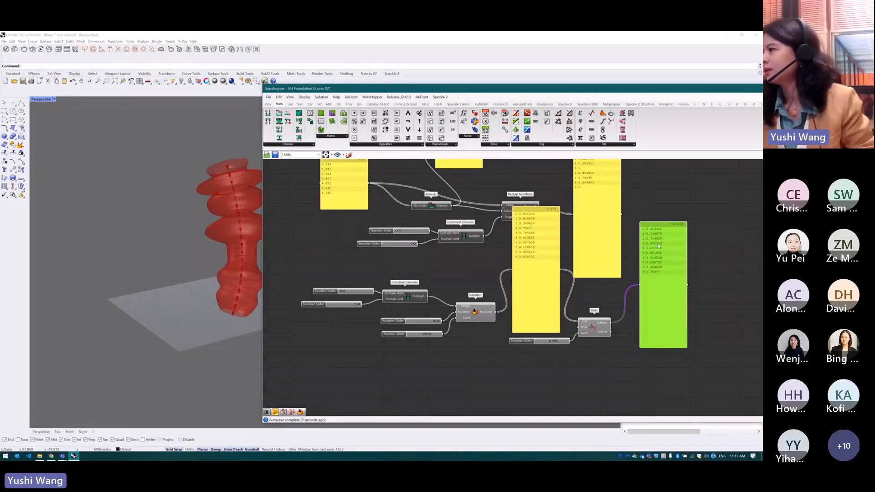
Vary the Seed sliders of Jitter and Random to compare the shuffled list with the original numbers
left_click_drag(550, 342, 550, 343)
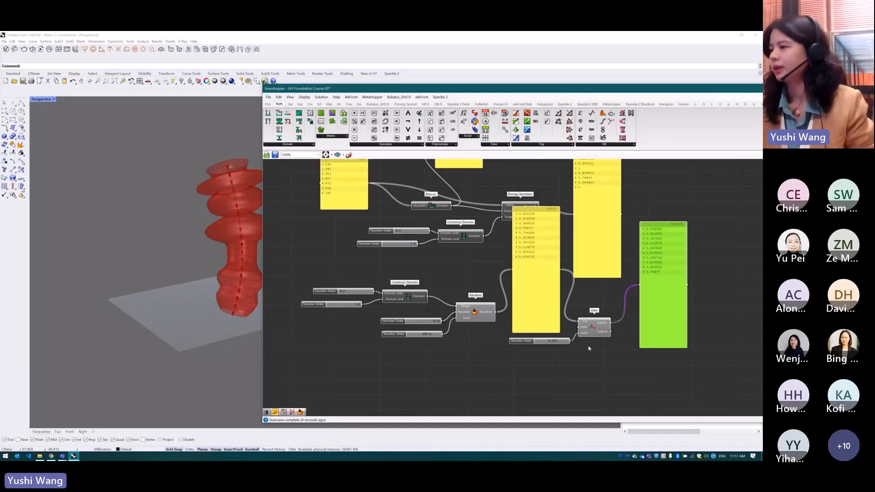
left_click(471, 319)
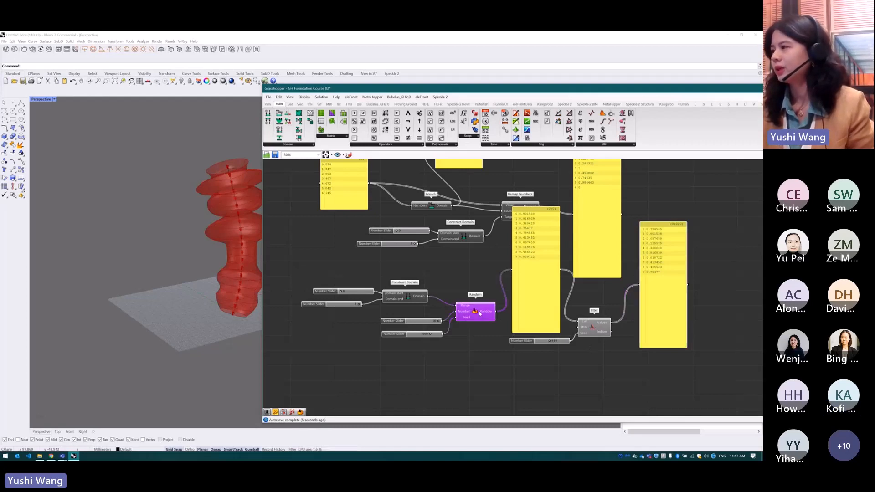
mouse_move(430, 334)
left_mouse_down()
mouse_move(420, 334)
mouse_move(428, 335)
left_mouse_up()
left_click_drag(479, 319, 478, 323)
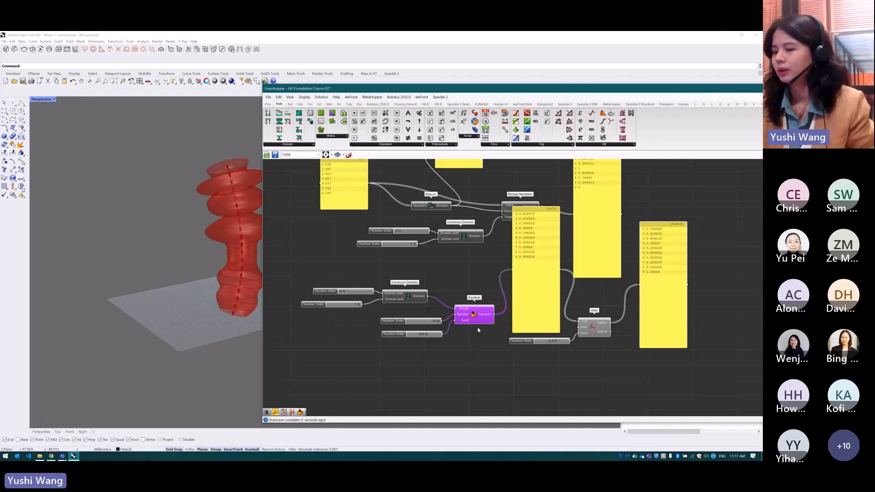
left_click(466, 367)
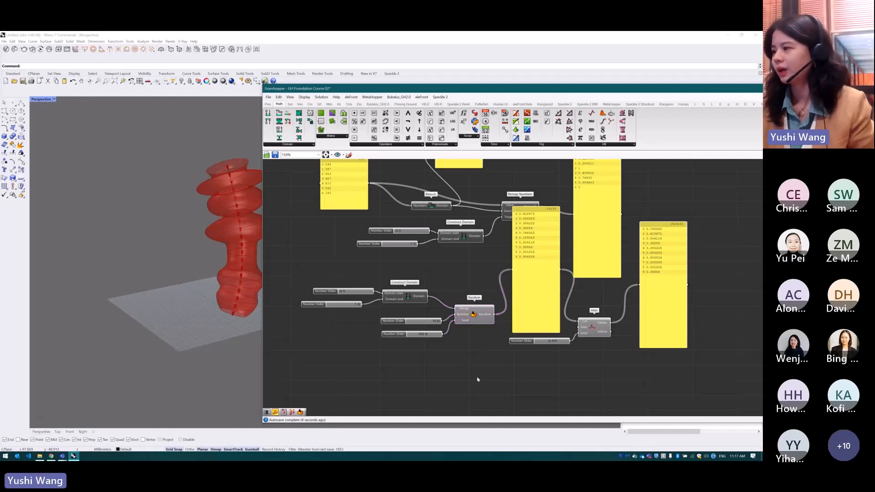
Add a Random Reduce component below Random and connect the Random output to its List input
double_click(478, 372)
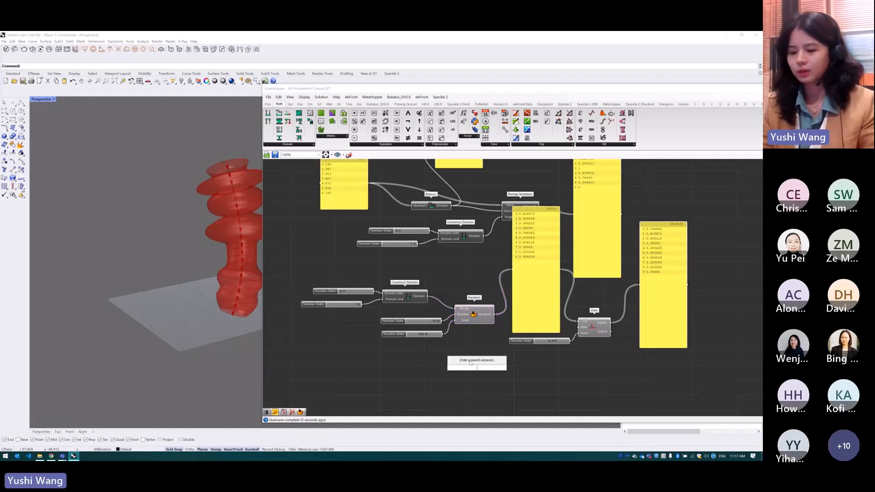
type("ran")
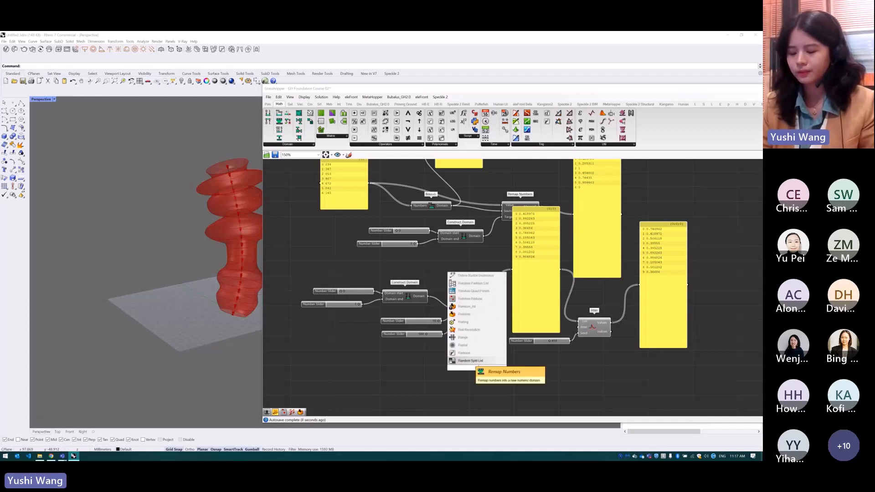
type("dom")
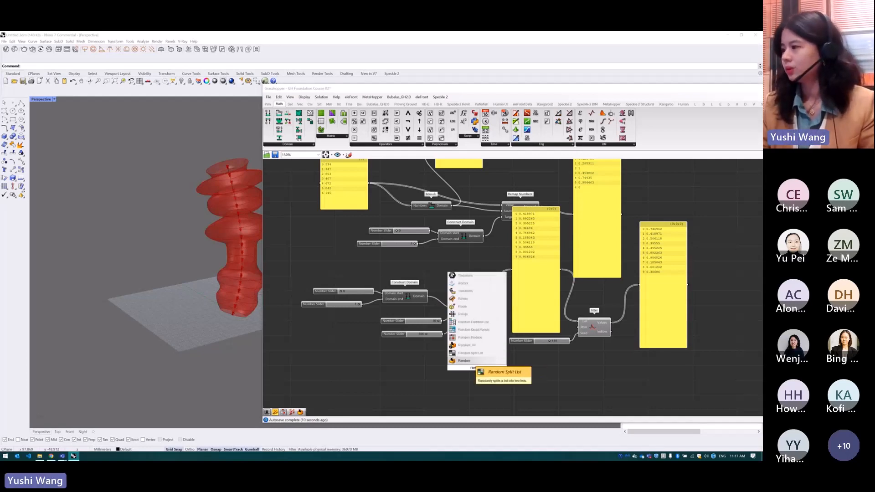
left_click(474, 339)
left_click_drag(496, 314, 460, 362)
scroll(479, 327, "down", 2)
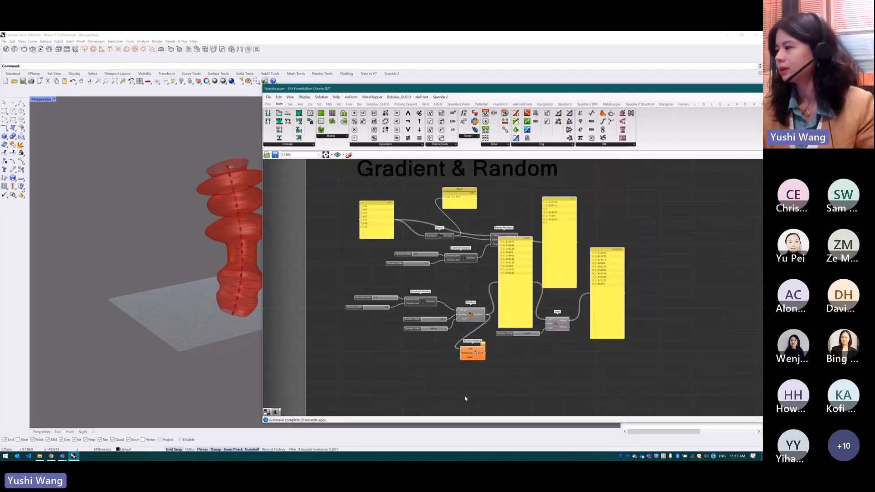
scroll(464, 397, "up", 3)
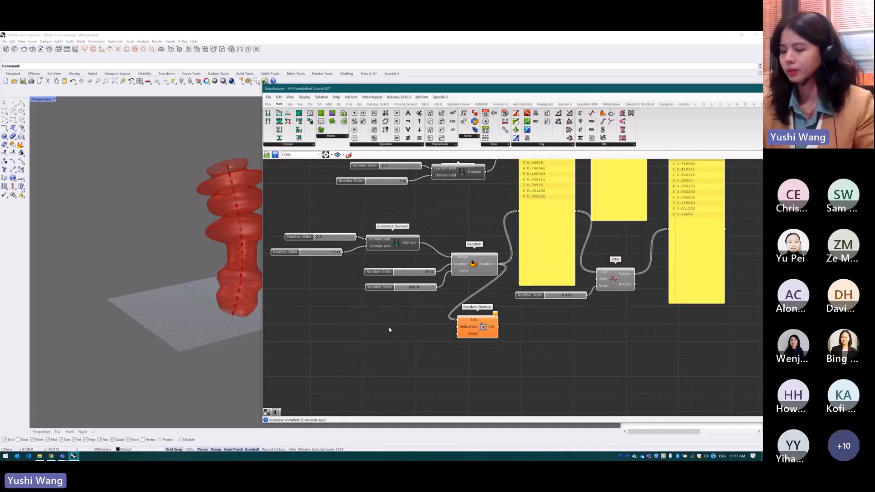
Add a Number Slider set to 5 and connect it to the Reduction input of Random Reduce
double_click(390, 329)
type("5")
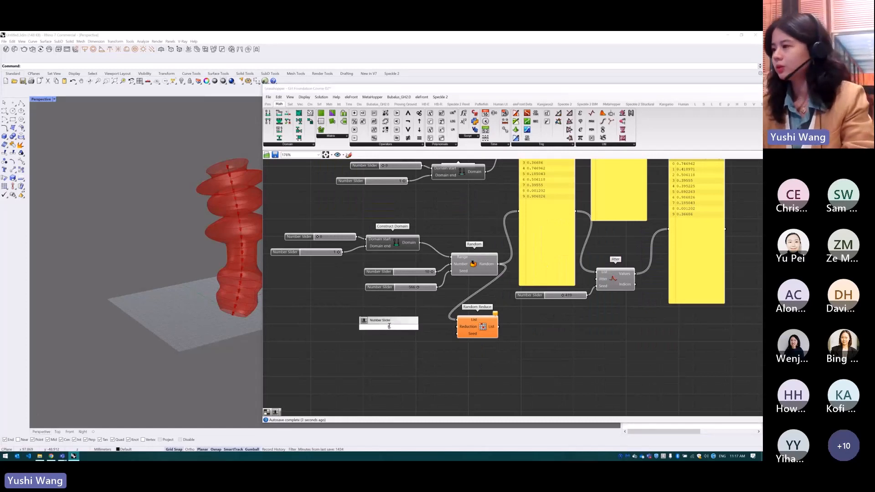
key("Return")
left_click_drag(424, 327, 457, 326)
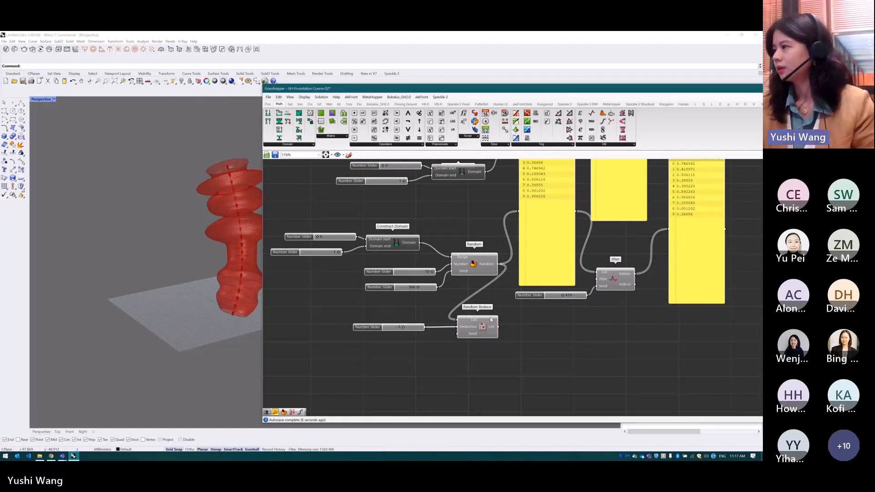
Duplicate the Random output Panel beside Random Reduce, connect the reduced List output to it, and test the Reduction slider
left_click(532, 259)
left_click_drag(532, 259, 546, 380, "alt")
left_click_drag(498, 327, 528, 333)
left_click_drag(538, 289, 533, 303)
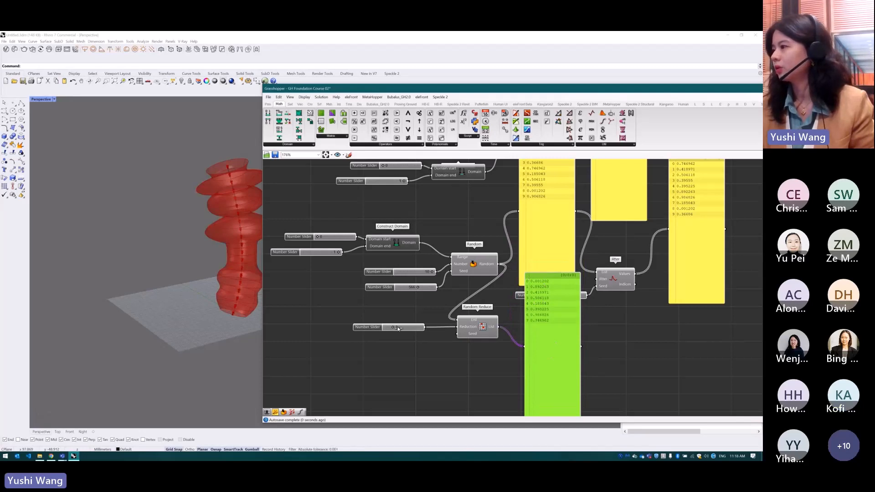
Add a Number Slider set to 5 for the Seed input of Random Reduce and move the reduced-list Panel below the other Panels
left_click(427, 288)
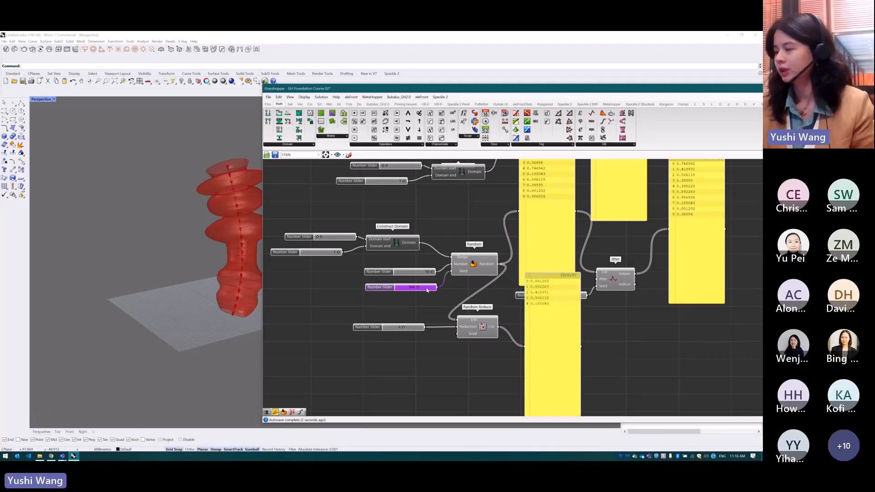
double_click(418, 341)
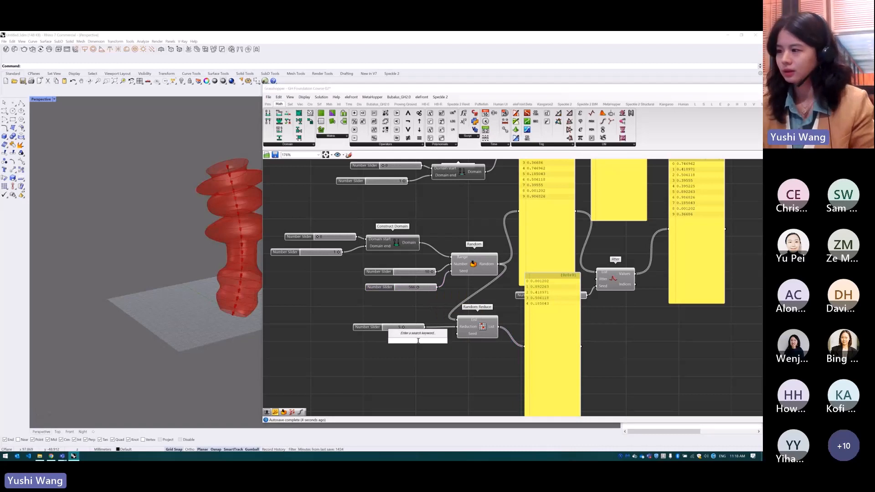
type("5")
key("Return")
left_click_drag(455, 341, 420, 342)
left_click_drag(545, 344, 527, 384)
left_click(691, 346)
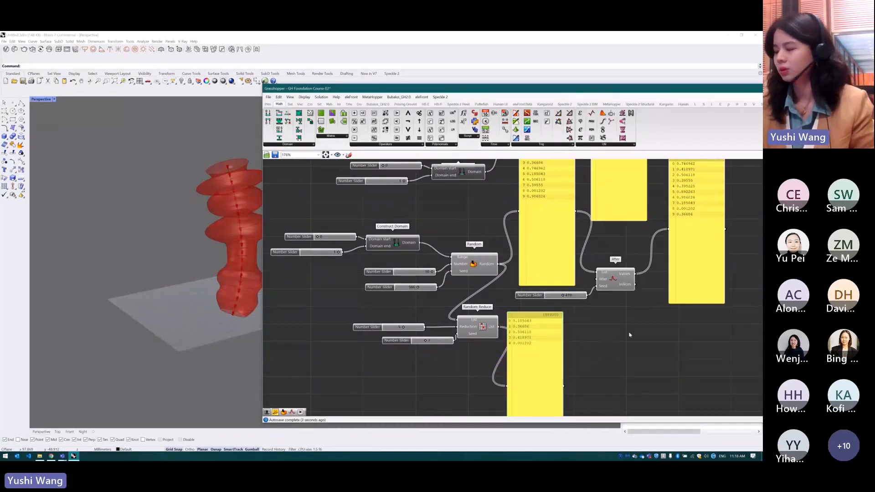
Add a Random Split List component below Jitter and connect the Random output to its List input
double_click(629, 331)
type("ra")
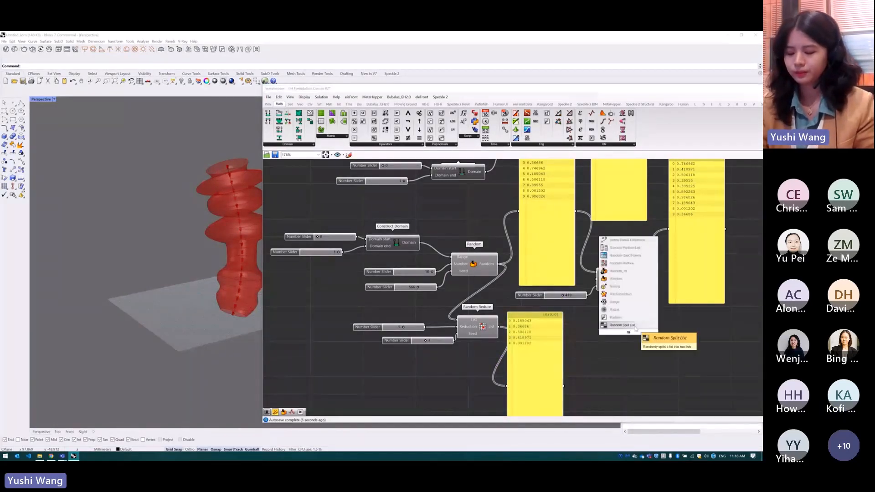
type("ndom")
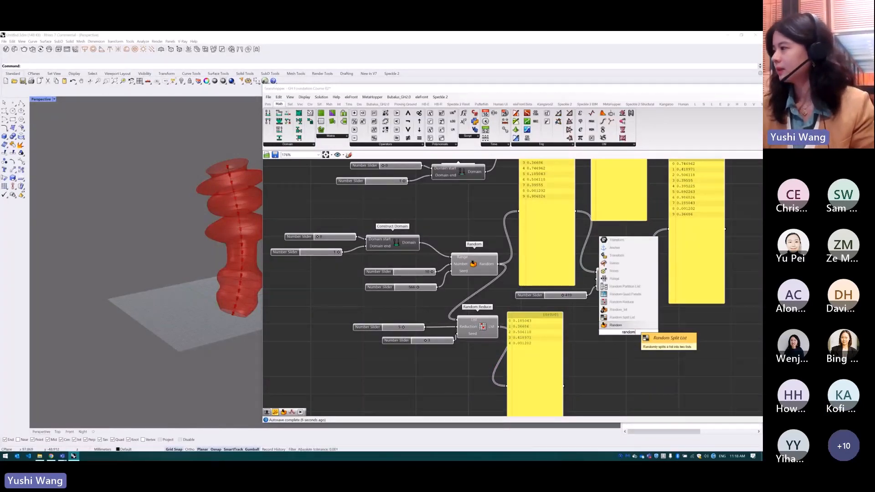
key("Return")
left_click_drag(501, 266, 603, 332)
scroll(639, 286, "down", 3)
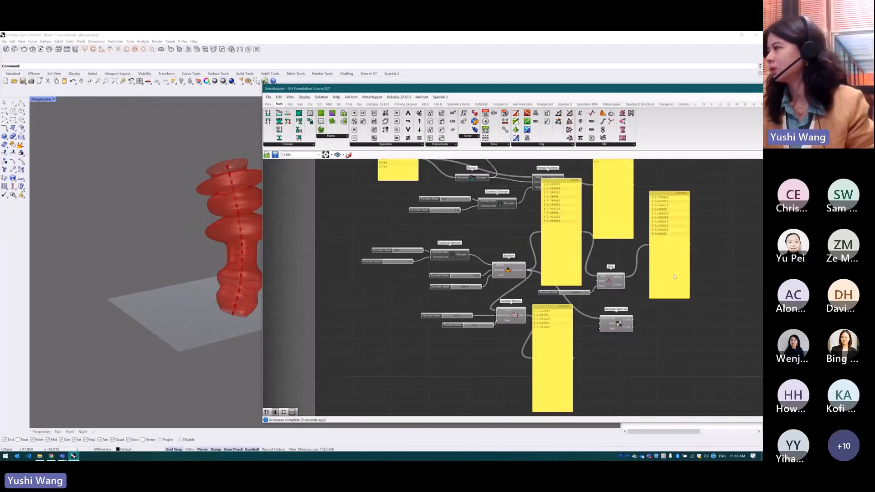
Duplicate the Jitter output Panel twice and connect the copies to the List A and List B outputs of Random Split List
left_click(674, 276)
key("ctrl+v")
left_click_drag(680, 276, 687, 383)
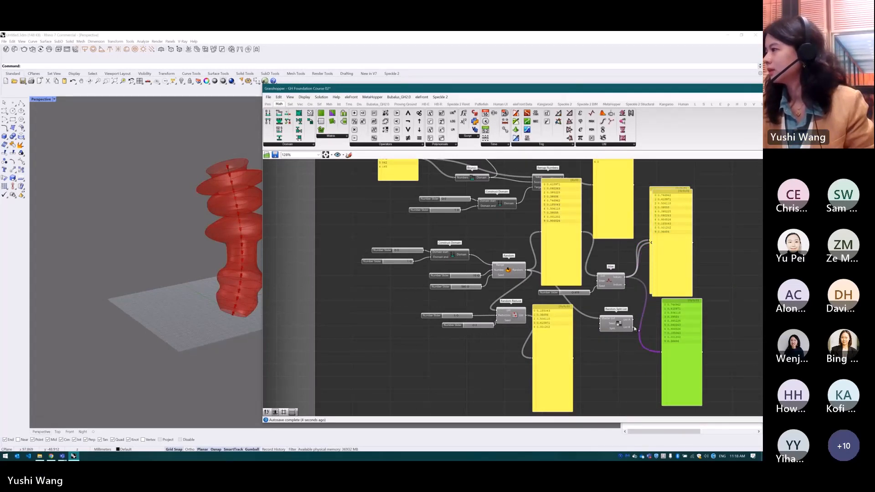
left_click_drag(634, 328, 661, 351)
key("ctrl+v")
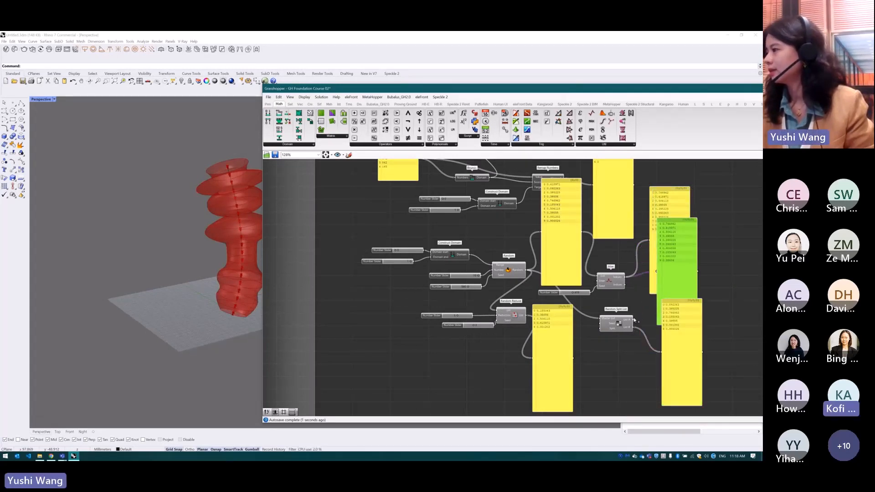
left_click_drag(632, 320, 673, 317)
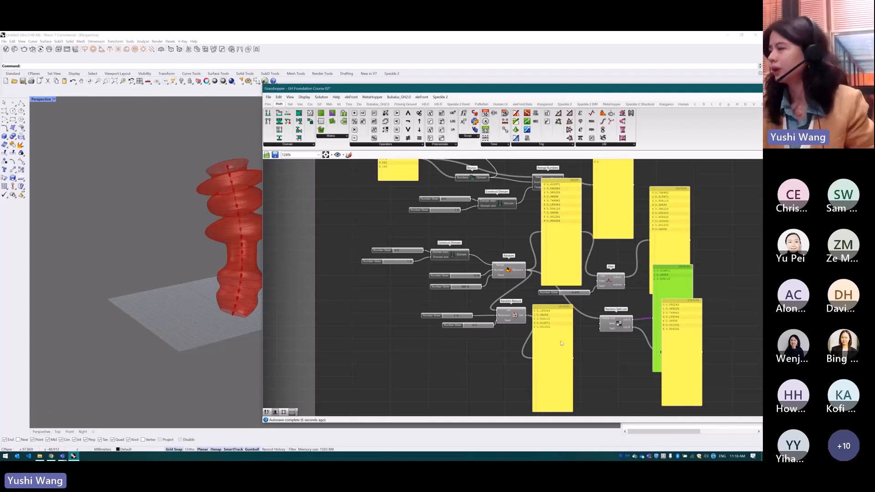
Disable all components of the Points, Planes & Vectors exercise so their geometry no longer previews
scroll(447, 333, "down", 3)
left_click_drag(640, 326, 578, 303)
scroll(508, 209, "up", 1)
left_click_drag(580, 202, 431, 282)
left_click(583, 254)
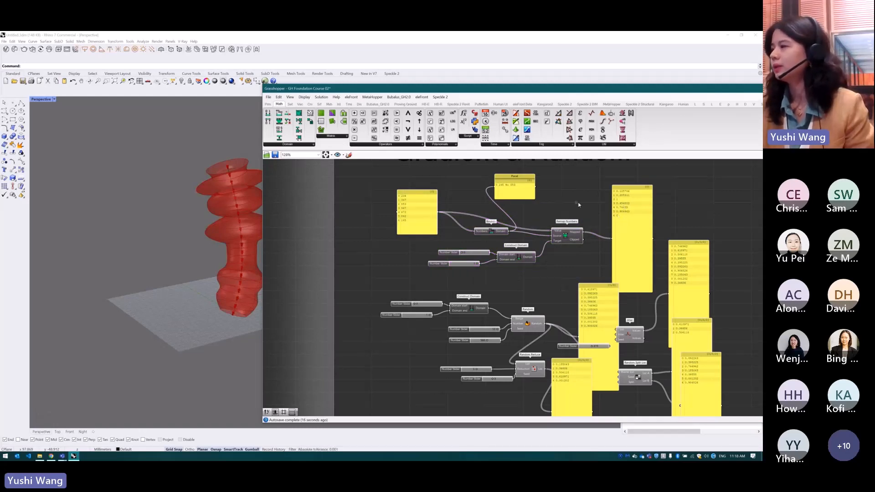
scroll(528, 210, "down", 5)
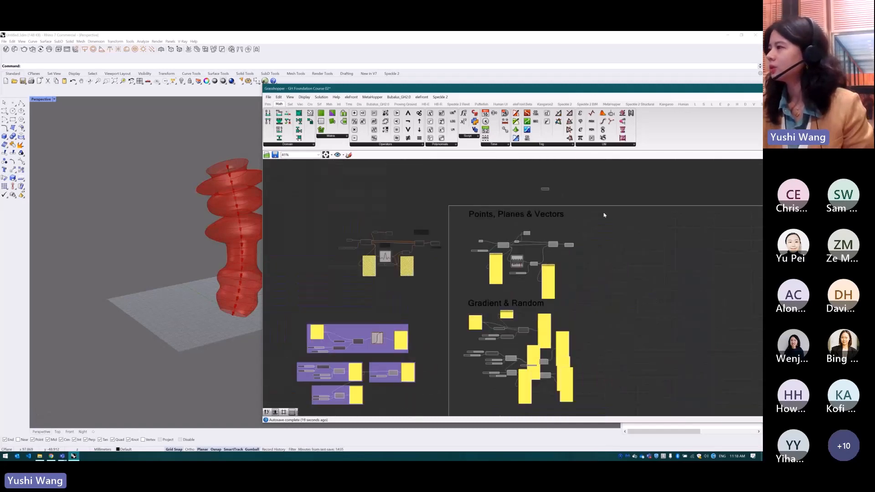
left_click(467, 234)
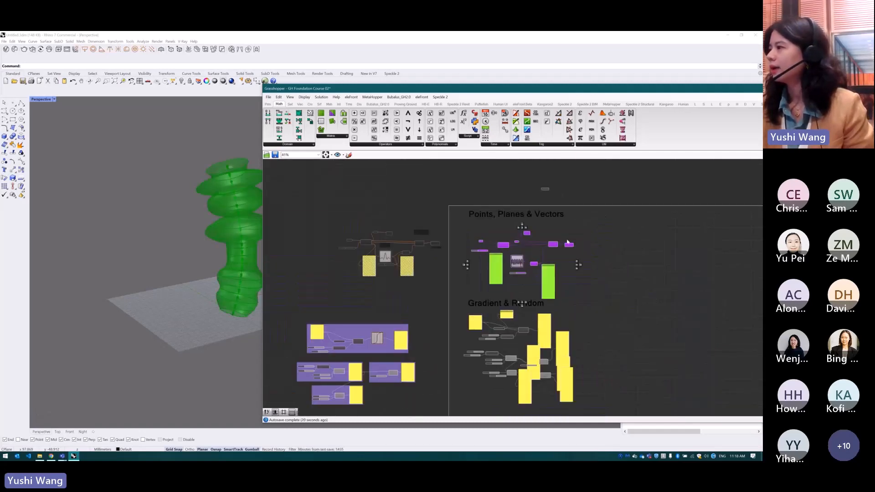
middle_click(568, 242)
left_click(591, 241)
left_click(596, 242)
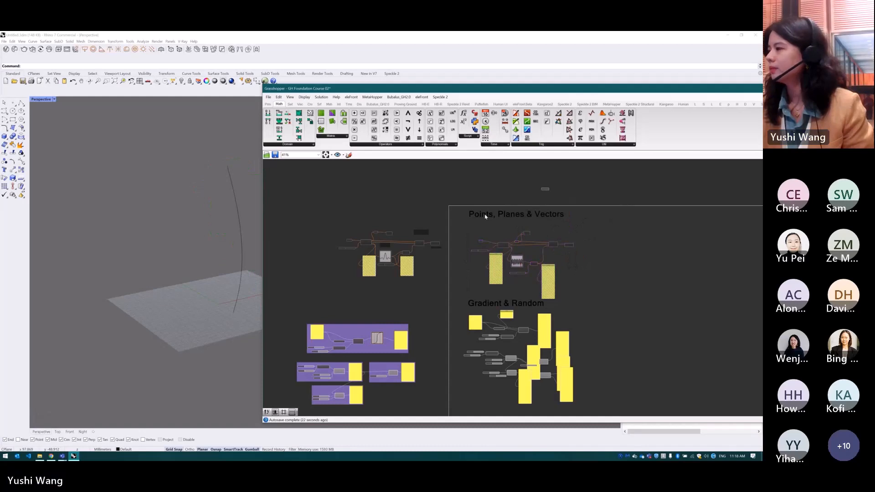
Move the Grasshopper window aside to free the Rhino viewport and view the construction plane from above
scroll(486, 216, "down", 4)
scroll(516, 323, "up", 2)
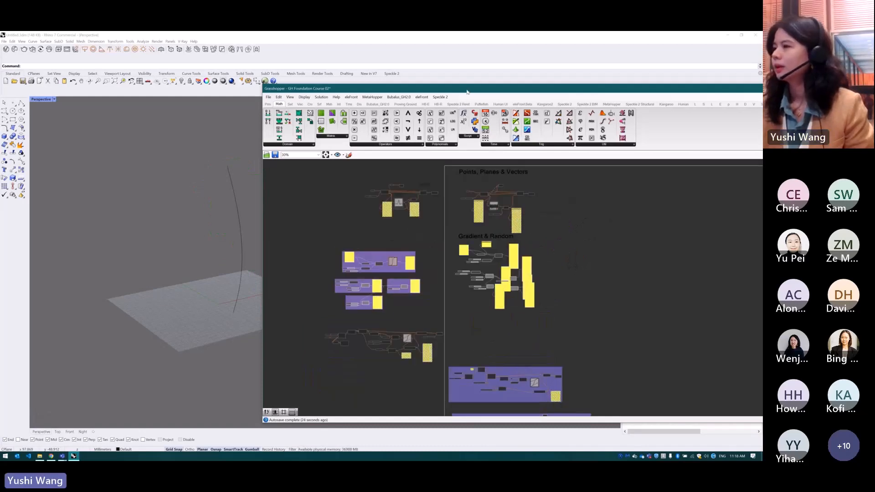
left_click_drag(467, 90, 538, 85)
scroll(143, 234, "down", 5)
right_click_drag(201, 213, 186, 259)
scroll(256, 179, "up", 5)
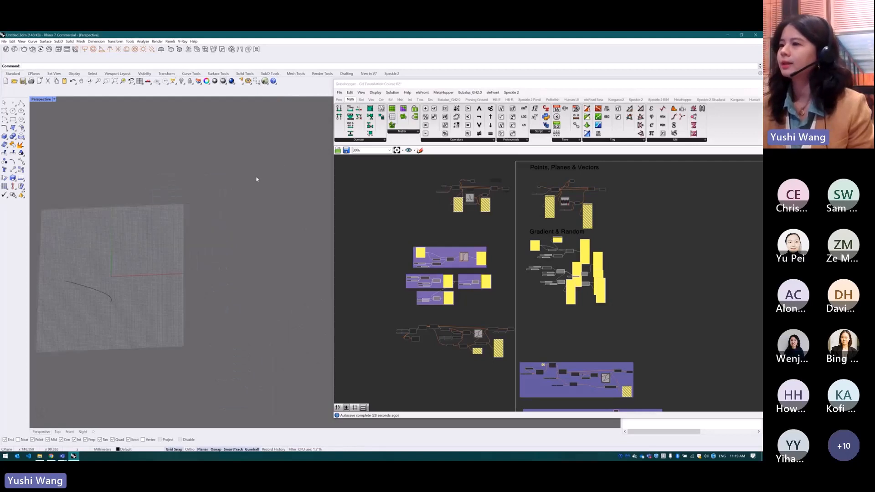
scroll(279, 271, "down", 3)
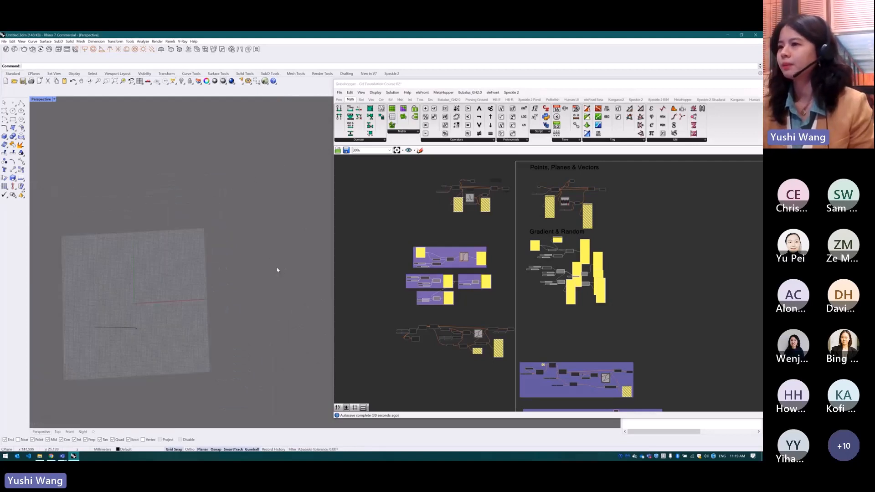
scroll(542, 280, "up", 5)
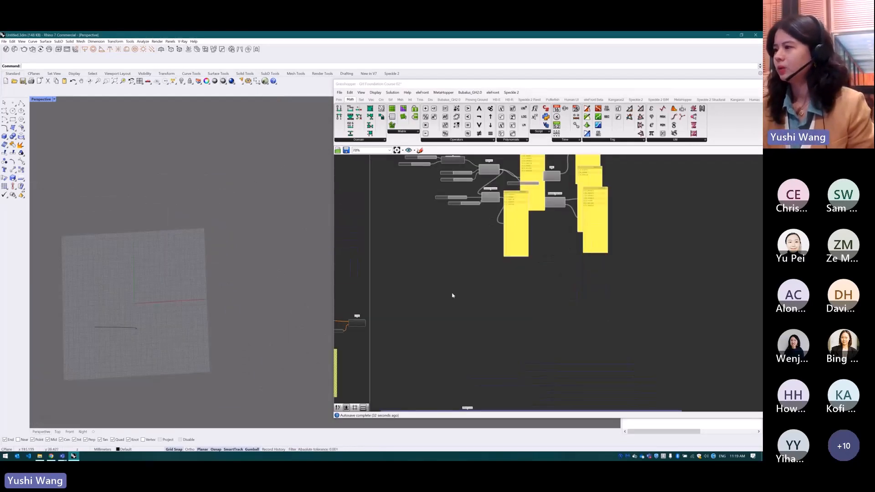
Add a Square grid component in the empty canvas area below the Gradient & Random exercises
scroll(440, 307, "up", 1)
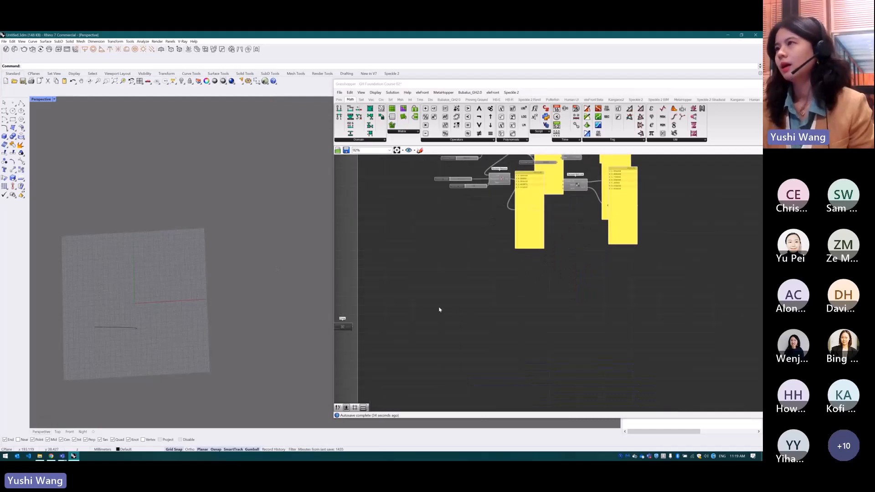
left_click(435, 297)
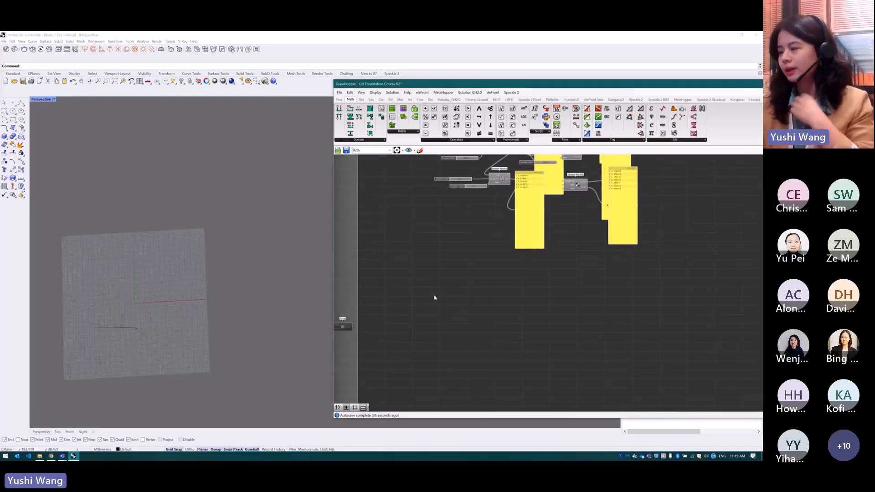
double_click(436, 294)
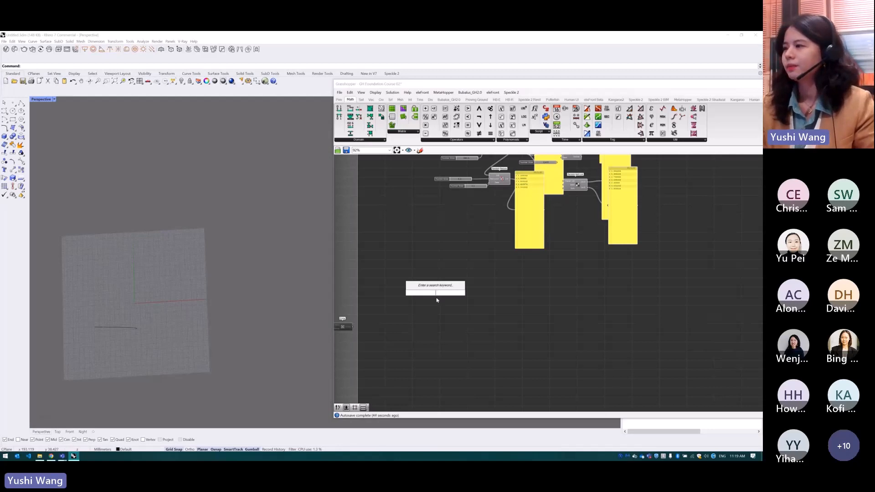
left_click(410, 259)
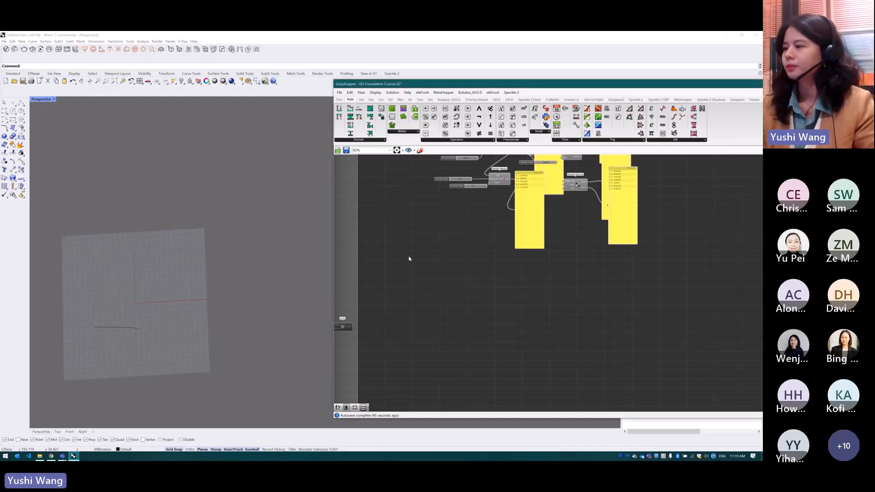
double_click(434, 284)
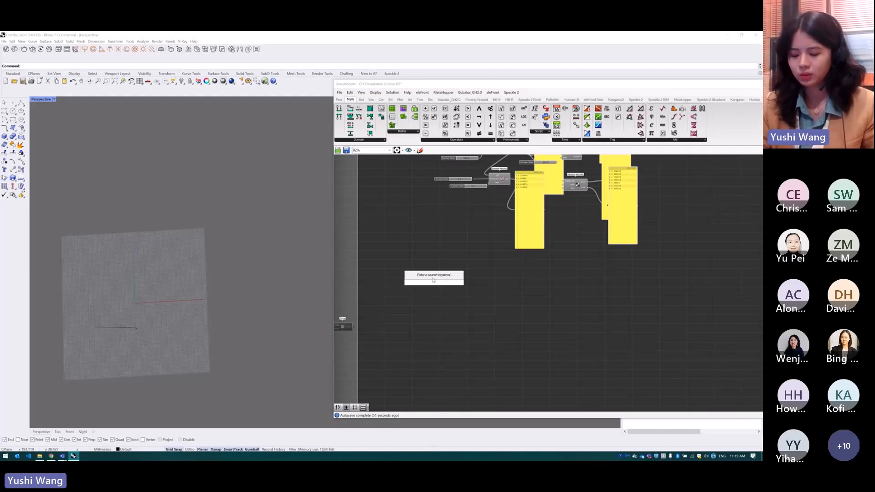
type("squ")
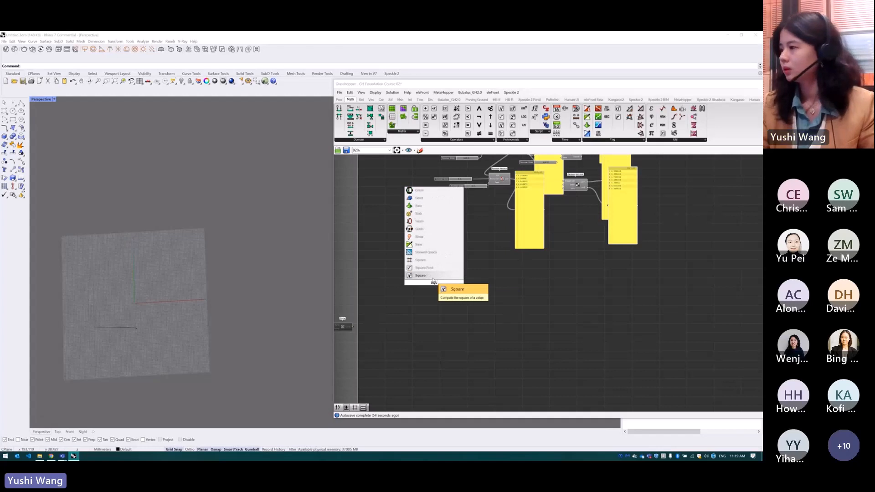
left_click(433, 276)
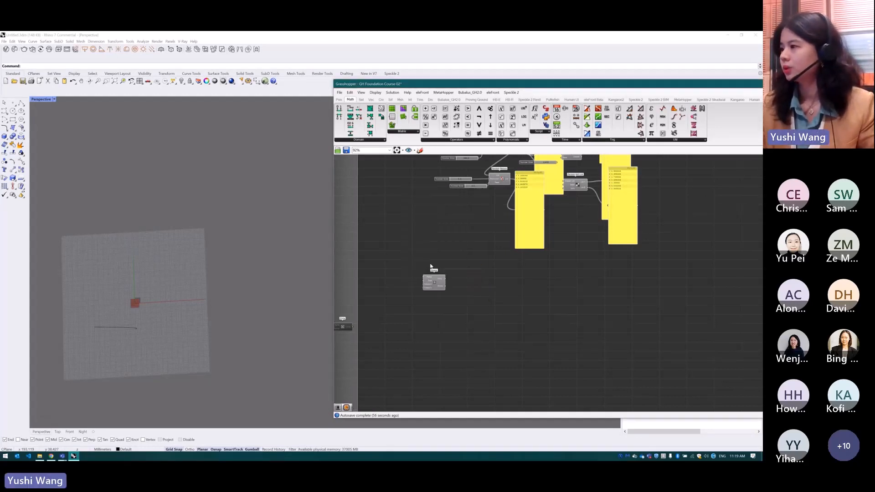
Add a Number Slider set to 4 and connect it to the Size input of the Square grid
scroll(202, 308, "up", 2)
scroll(434, 294, "up", 3)
left_click(371, 285)
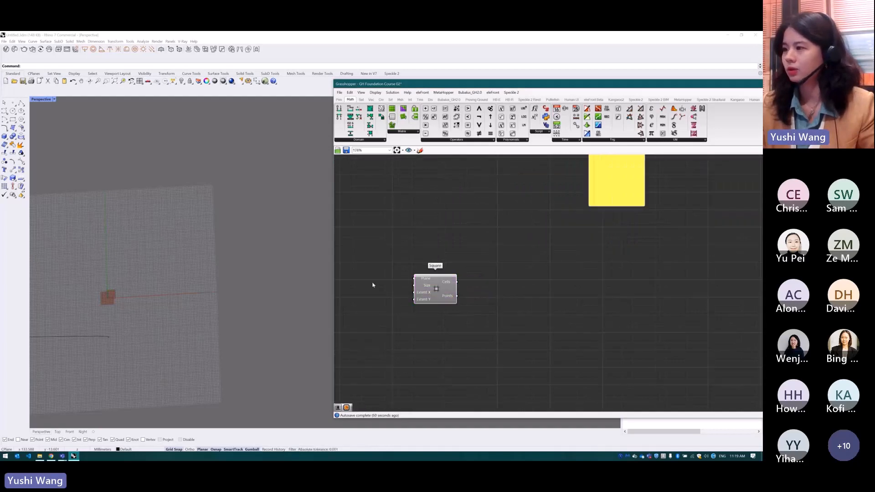
double_click(372, 285)
type("4")
key("Return")
left_click_drag(432, 286, 465, 282)
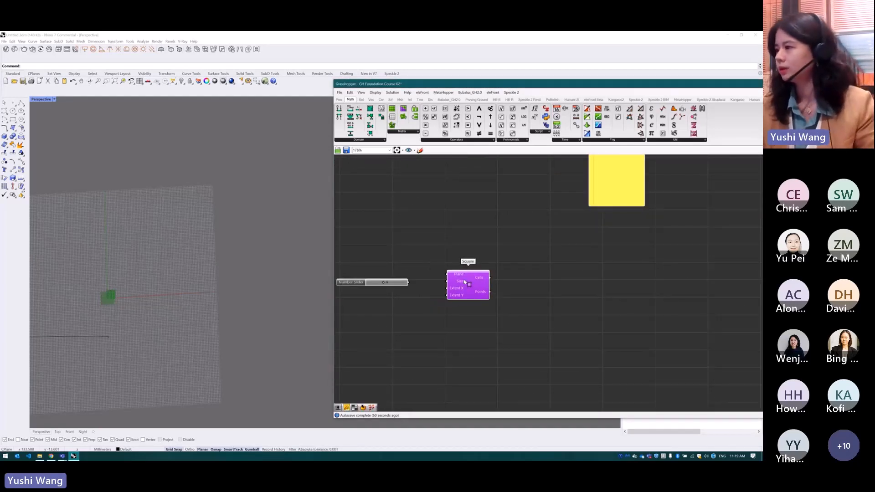
left_click_drag(409, 282, 488, 282)
Add a Number Slider set to 50 and connect it to both Extent X and Extent Y of the Square grid
left_click(396, 299)
double_click(397, 293)
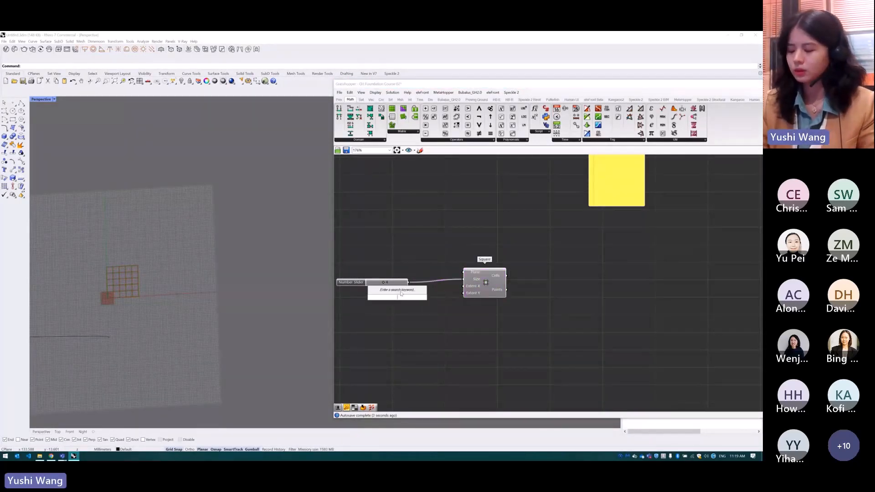
type("50")
key("Return")
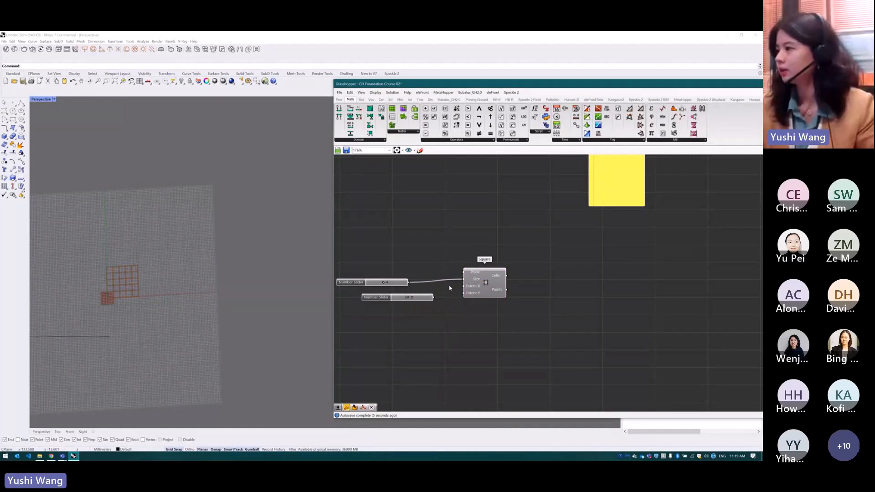
left_click_drag(434, 297, 464, 293)
scroll(172, 287, "down", 5)
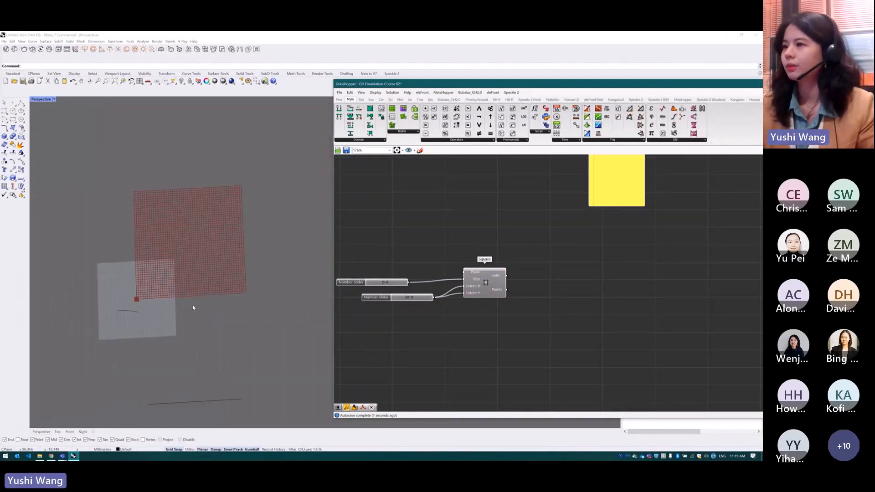
scroll(218, 310, "up", 3)
scroll(215, 199, "up", 4)
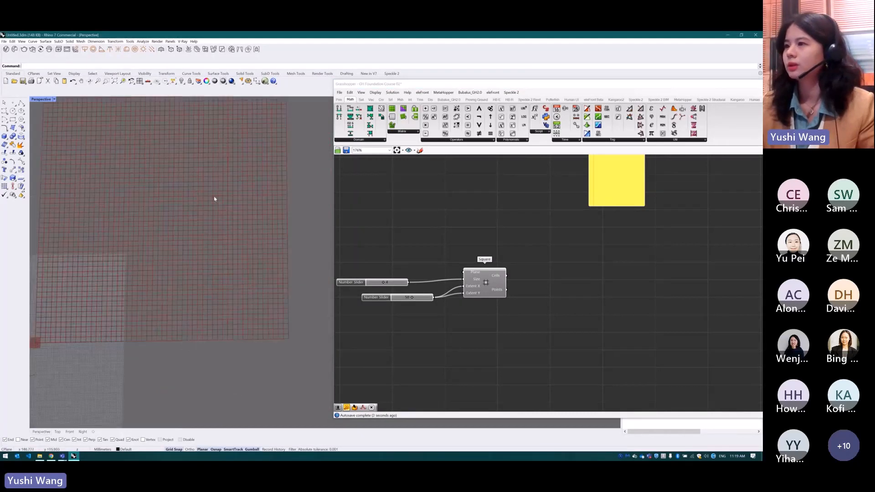
scroll(240, 277, "down", 2)
Add a Multiplication component below the Square grid and connect the size slider to A and the extent slider to B
left_click(499, 338)
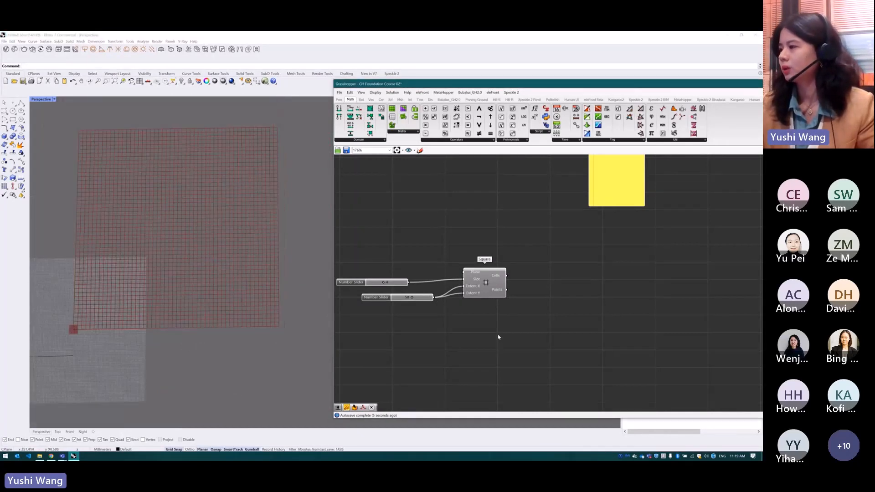
double_click(480, 343)
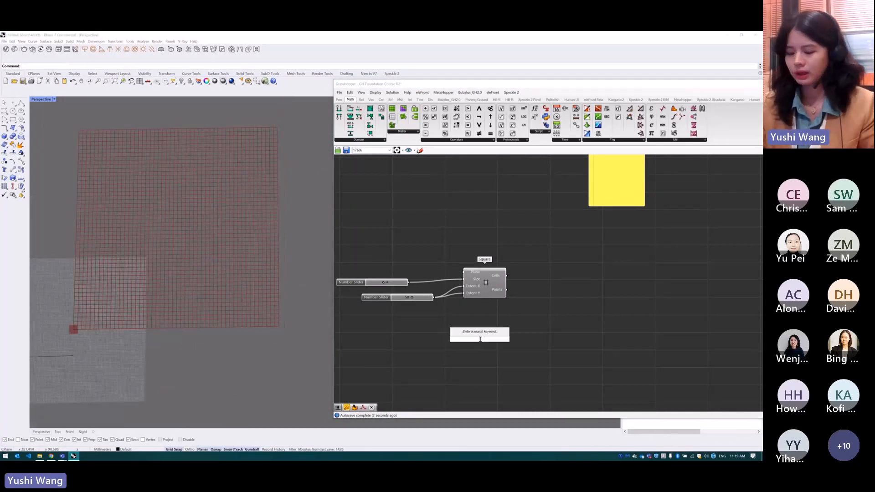
type("*")
key("Return")
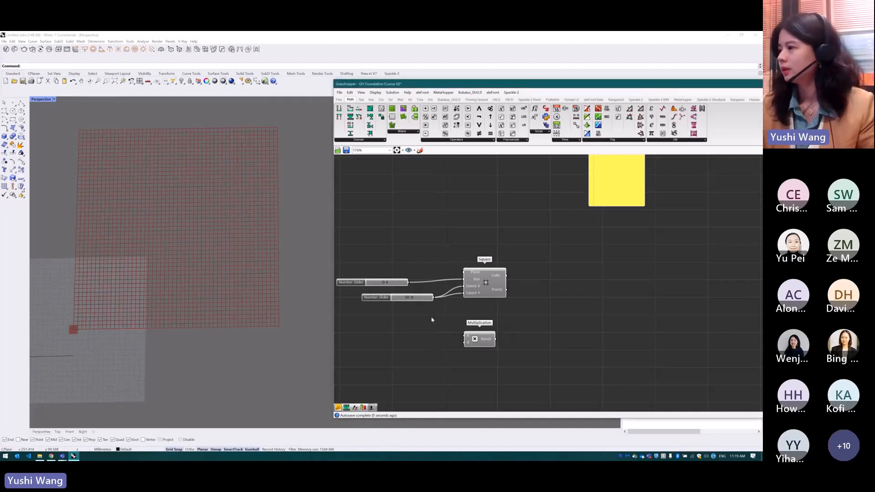
left_click_drag(409, 283, 465, 336)
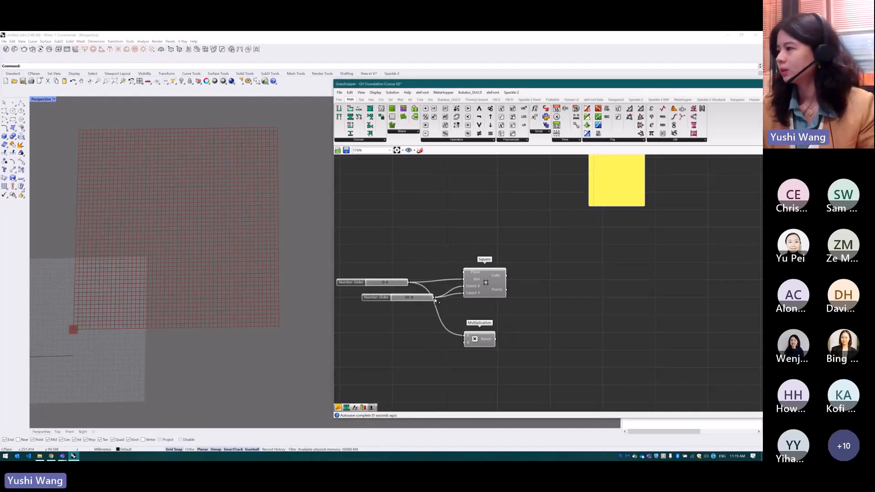
left_click_drag(435, 300, 447, 344)
Add a Rectangle component, connect the Multiplication result to its X Size and Y Size, and compare its outline with the Square grid
left_click(484, 340)
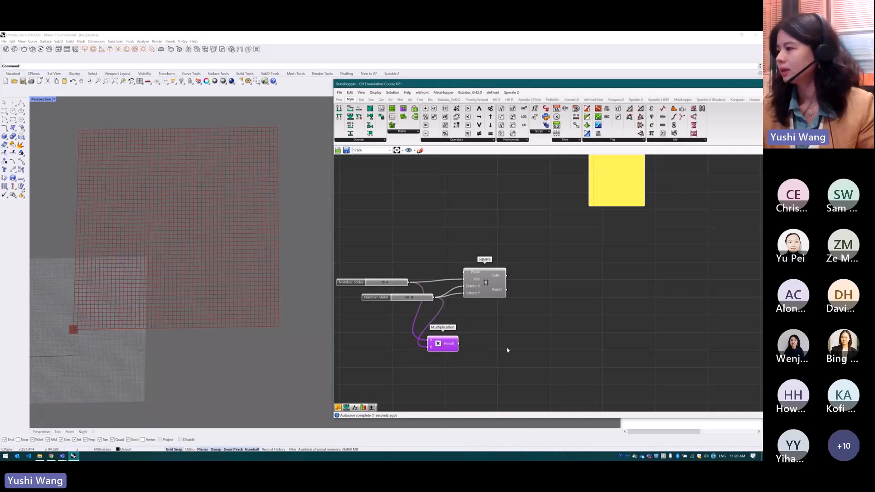
double_click(486, 341)
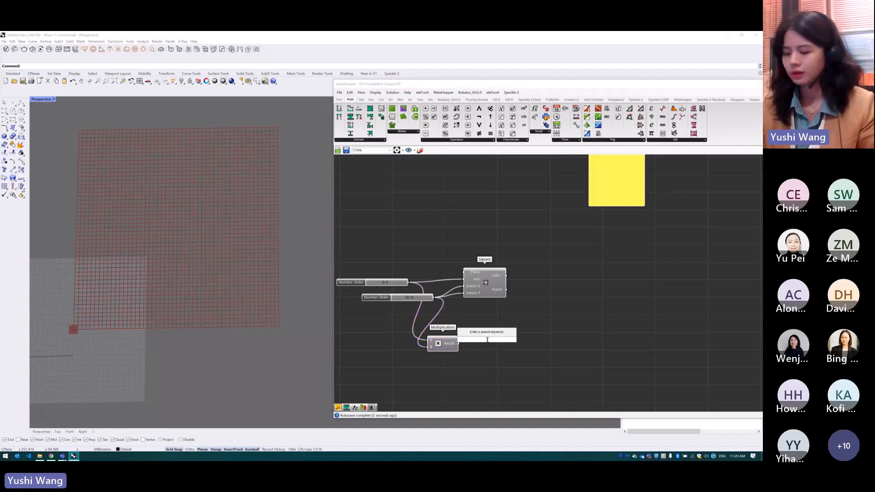
type("rec")
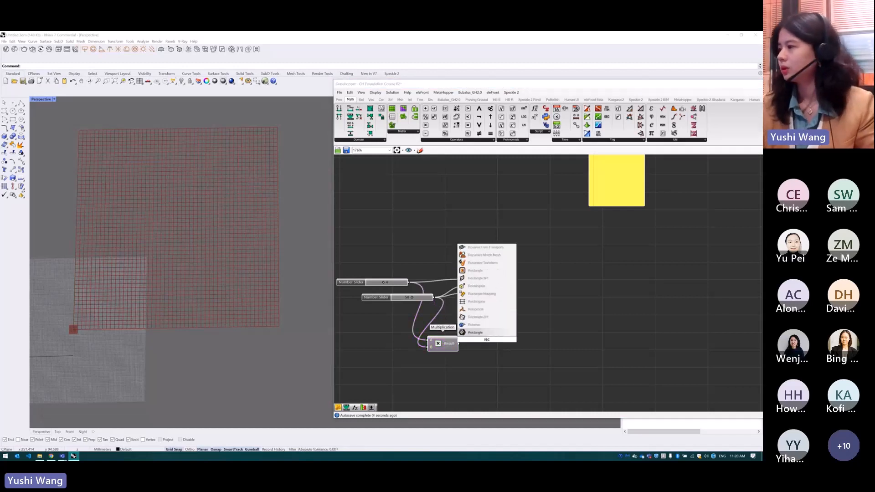
left_click(495, 270)
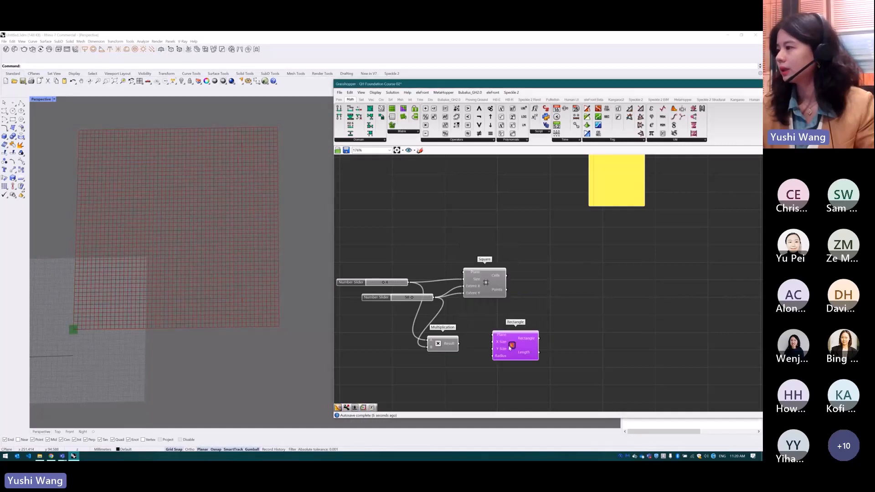
left_click_drag(460, 344, 492, 349)
left_click(530, 326)
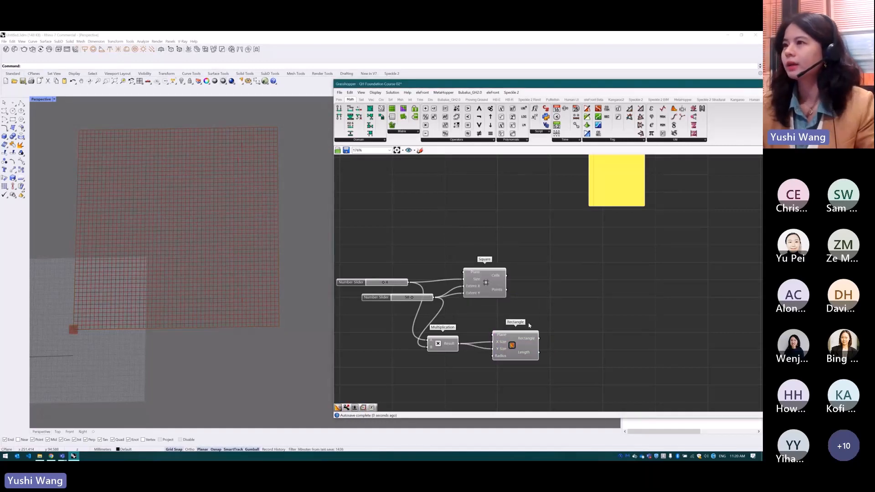
left_click(528, 337)
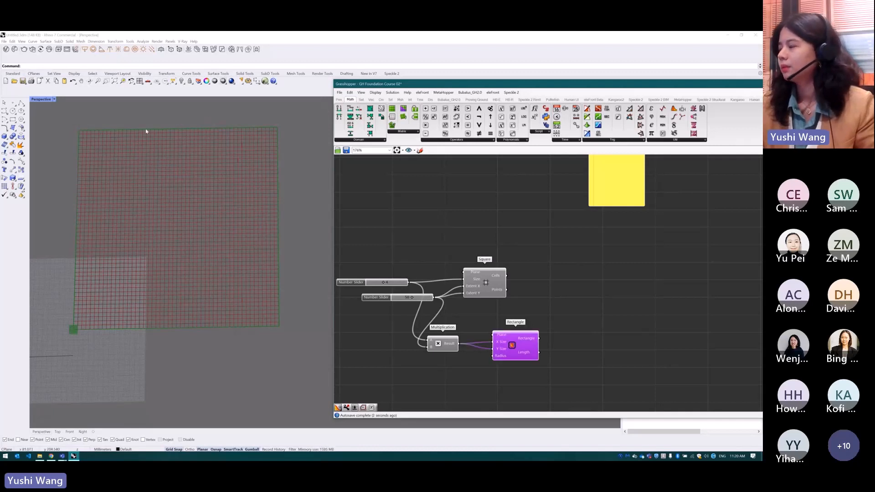
left_click_drag(498, 281, 491, 282)
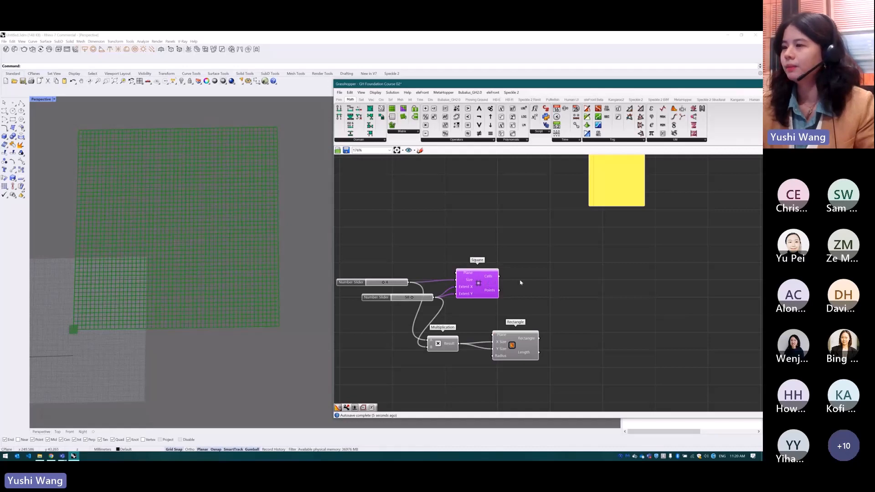
Add a Polygon Center component beside the Square grid and connect the grid's Cells output to its Polyline input
left_click(525, 283)
left_click(477, 286)
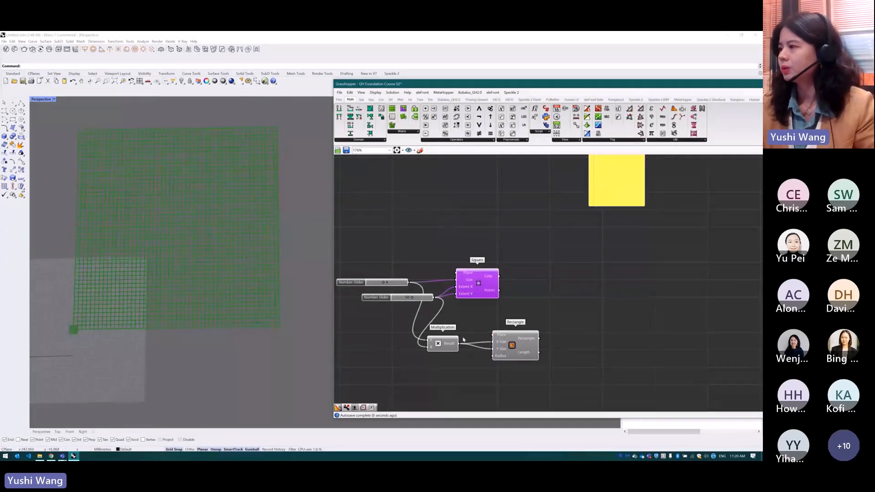
double_click(532, 271)
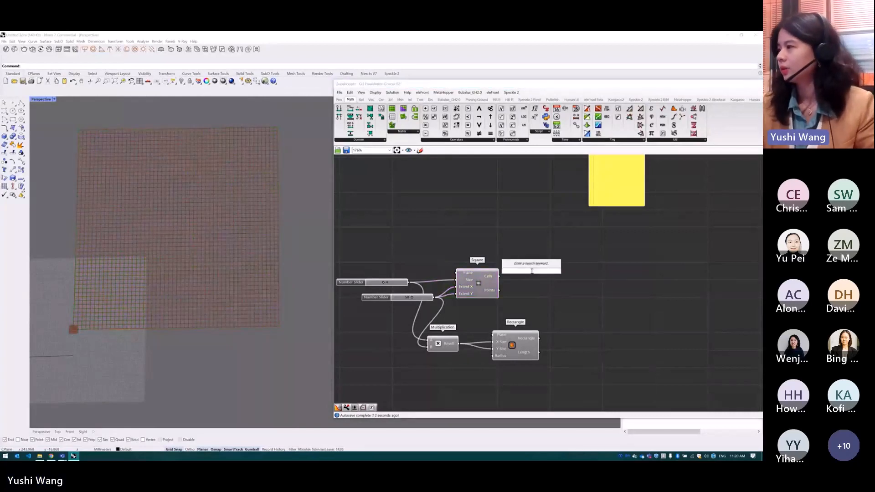
type("center")
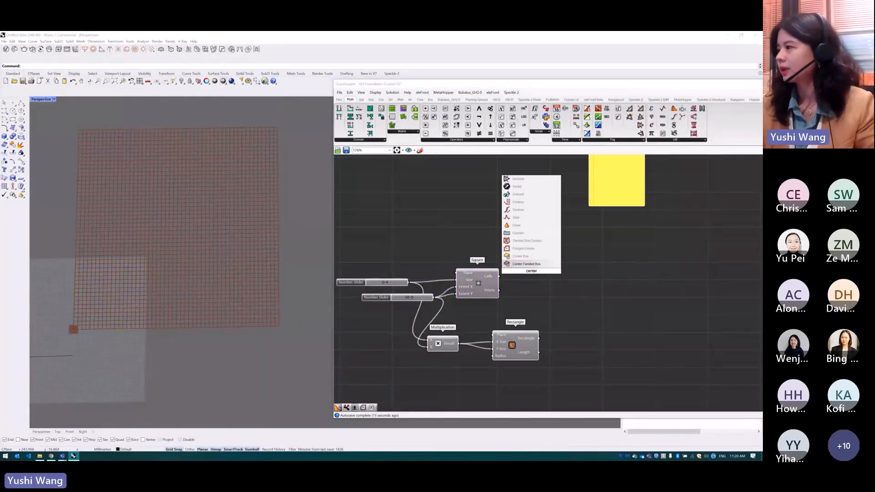
left_click(534, 255)
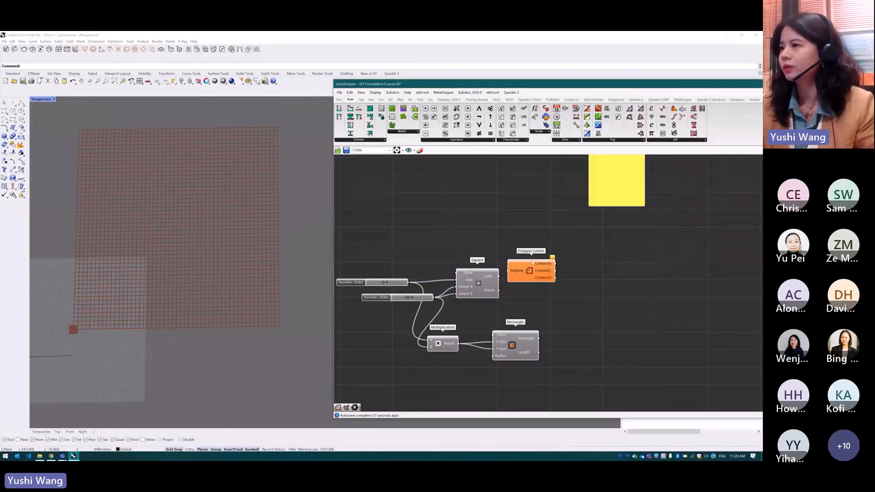
left_click_drag(532, 262, 556, 266)
left_click_drag(499, 277, 533, 274)
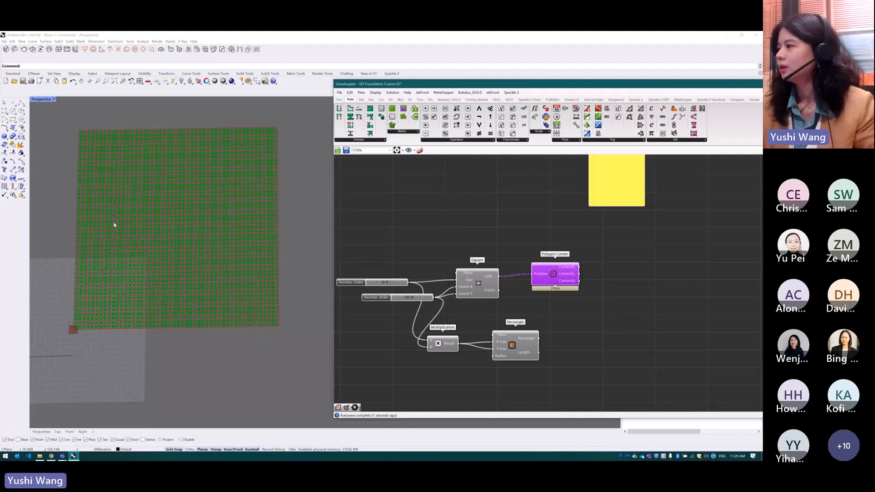
scroll(278, 315, "up", 2)
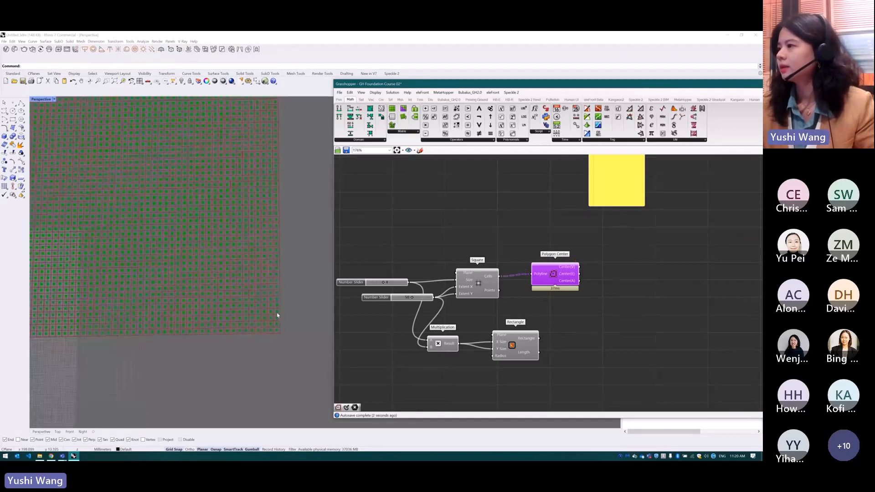
scroll(281, 345, "down", 3)
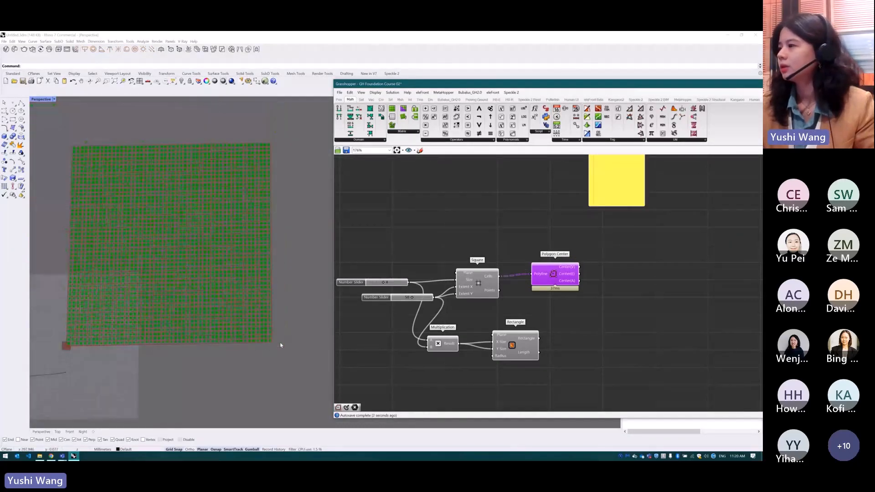
Turn off the preview of the Square grid component
left_click(564, 231)
middle_click(481, 281)
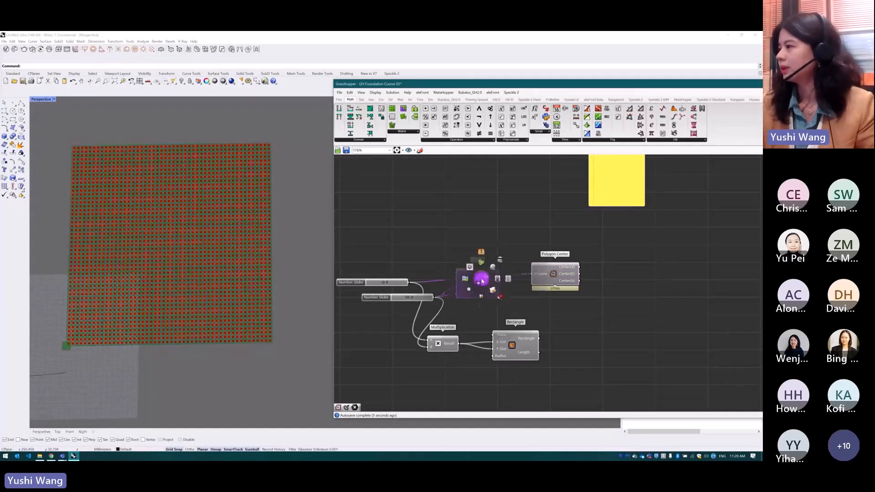
left_click(500, 260)
Add a Circle CNR component and connect the first center output of Polygon Center to its Center input
scroll(419, 278, "down", 4)
scroll(547, 275, "up", 3)
double_click(635, 280)
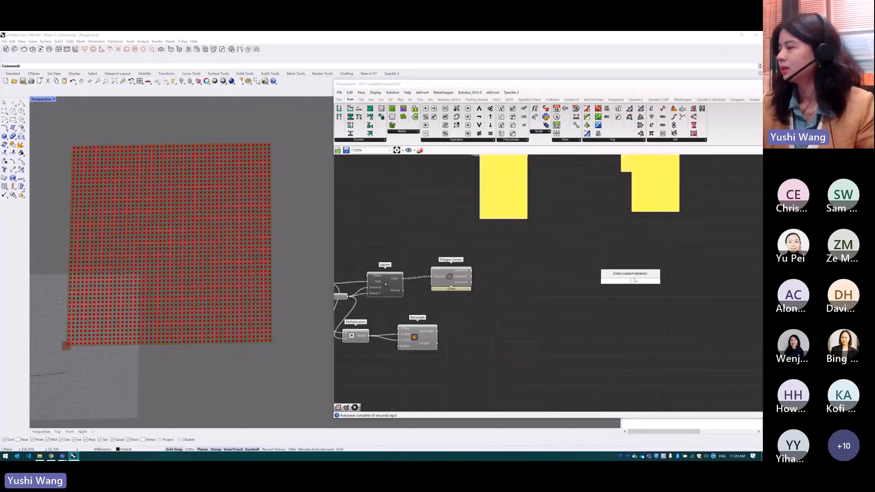
type("circle")
left_click(637, 269)
left_click_drag(475, 276, 698, 283)
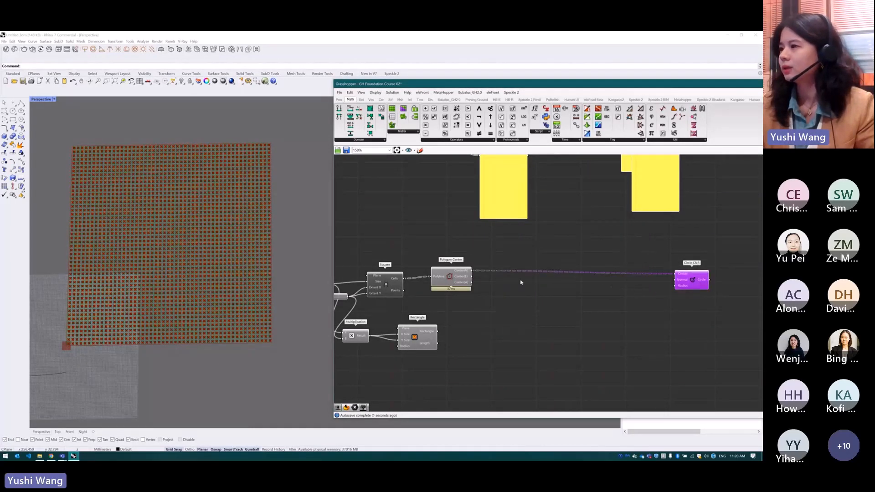
Turn off the preview of the Polygon Center component
left_click(453, 275)
middle_click(452, 275)
left_click(468, 258)
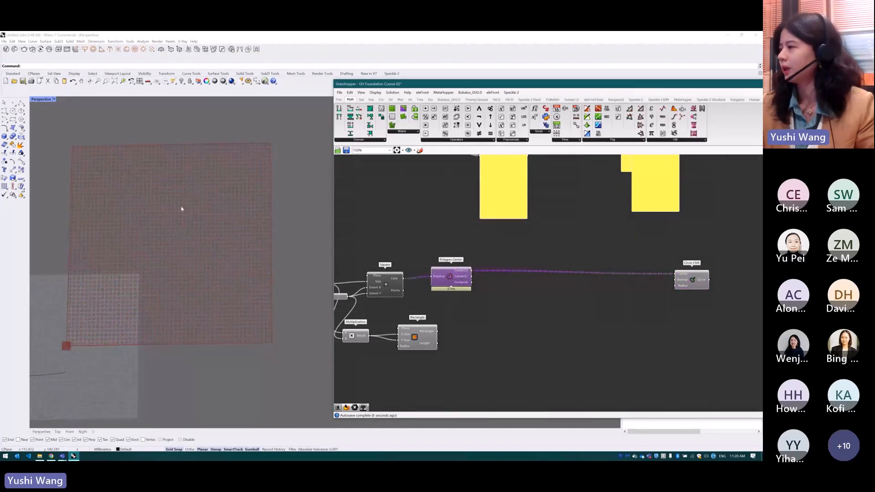
Reposition the Circle CNR component well away from Polygon Center to leave room for components between them
left_click_drag(696, 287, 724, 286)
right_click_drag(724, 287, 670, 288)
scroll(684, 301, "down", 2)
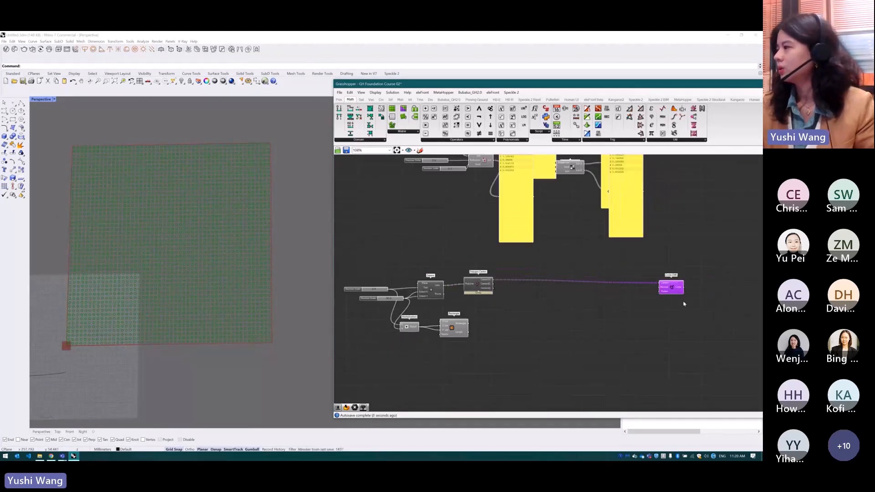
scroll(700, 302, "up", 2)
left_click_drag(658, 284, 677, 283)
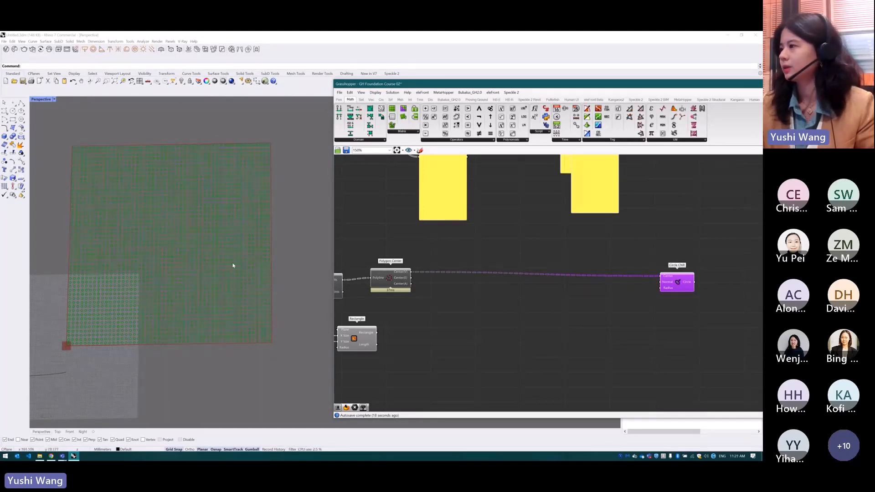
Copy the earlier Bounds, Construct Domain and Remap Numbers group with its sliders and place the copy between Polygon Center and Circle CNR
scroll(521, 331, "down", 6)
scroll(525, 176, "up", 3)
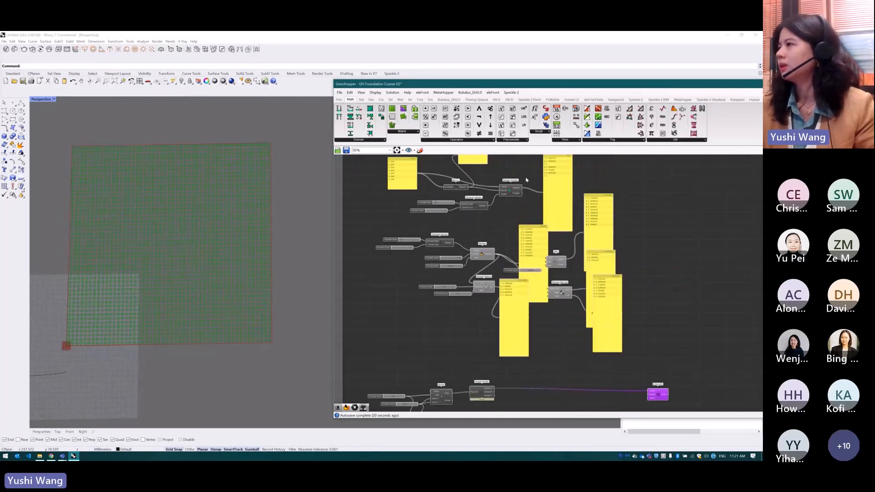
left_click_drag(529, 180, 429, 215)
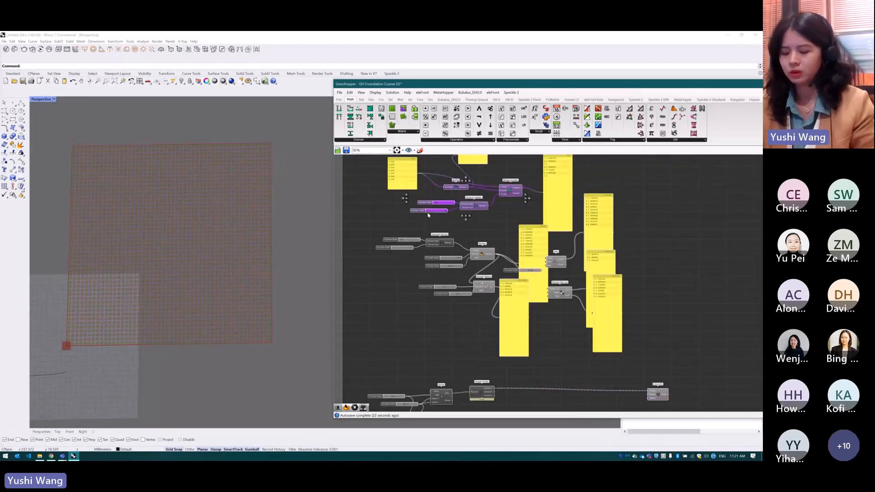
key("ctrl+c")
key("ctrl+v")
left_click_drag(511, 198, 603, 402)
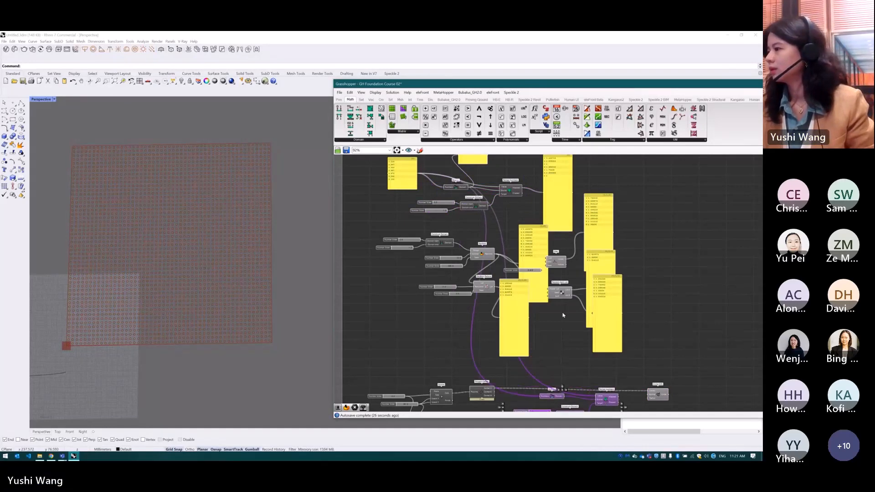
scroll(548, 264, "down", 3)
scroll(590, 352, "up", 4)
scroll(540, 276, "down", 2)
scroll(540, 327, "up", 5)
left_click_drag(699, 298, 733, 297)
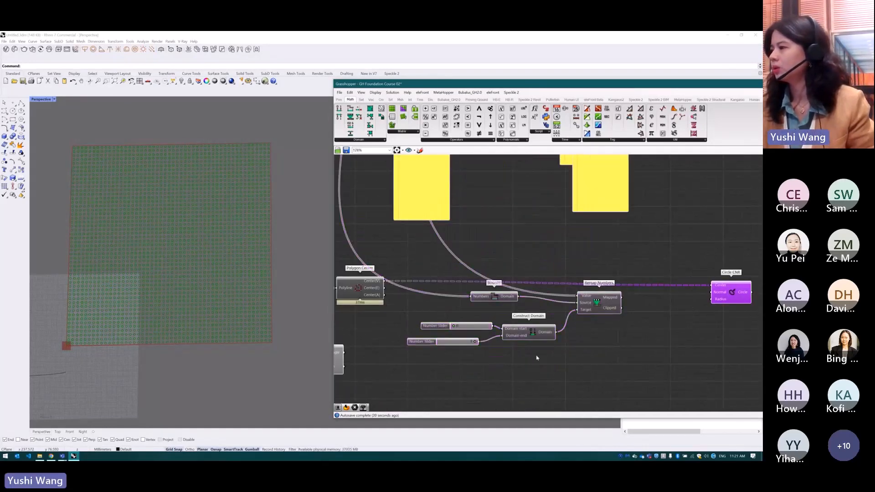
Add a Random component below the copied group and connect Construct Domain's Domain output to its Range input
double_click(527, 379)
type("random")
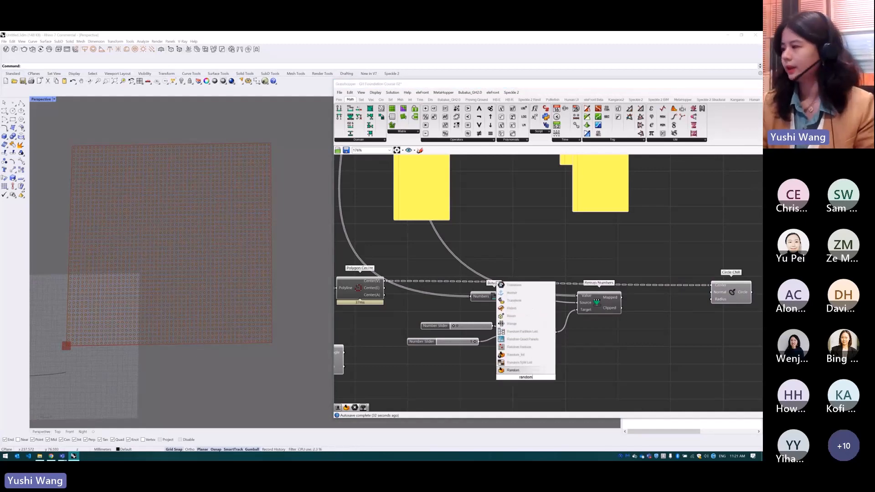
left_click(526, 373)
left_click_drag(517, 376, 578, 370)
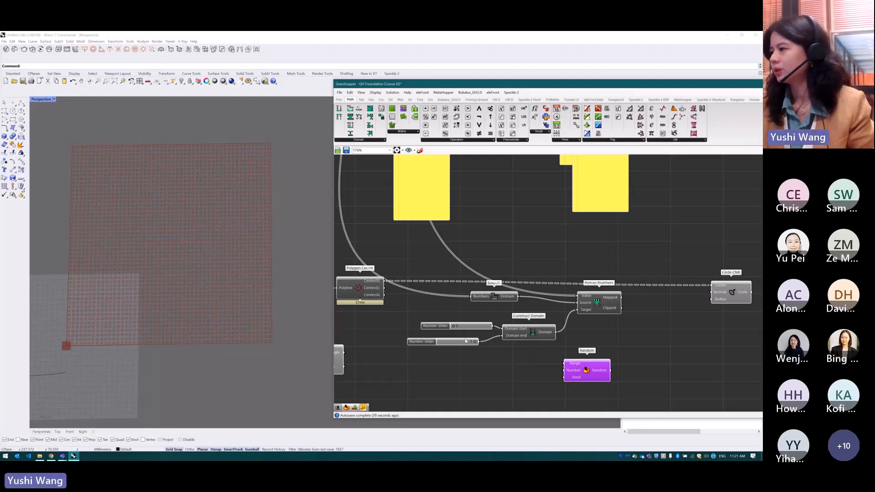
left_click_drag(556, 331, 566, 364)
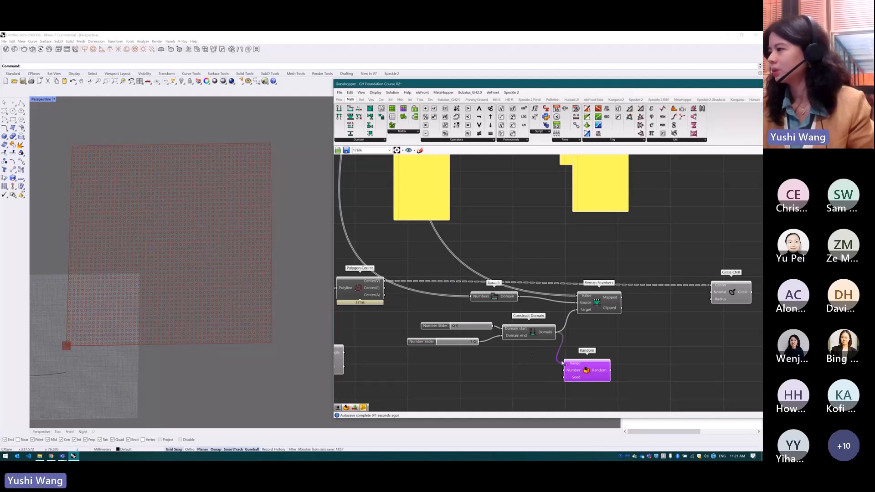
scroll(494, 375, "down", 2)
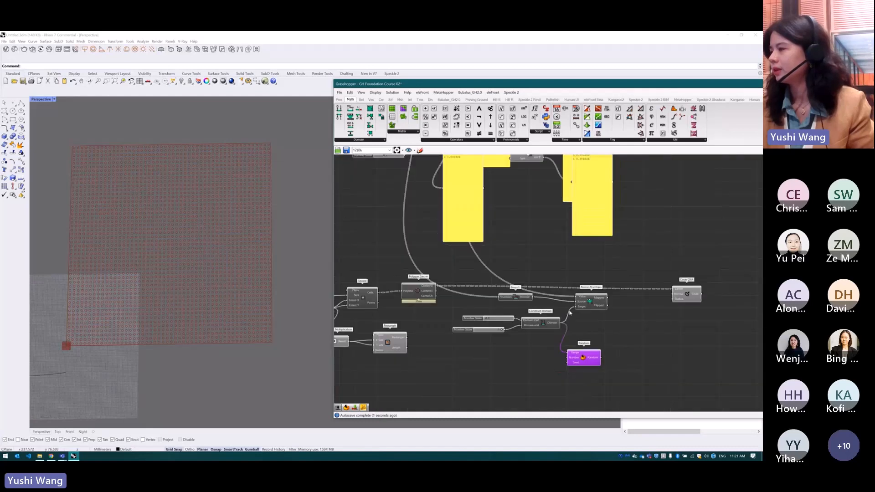
scroll(494, 375, "up", 2)
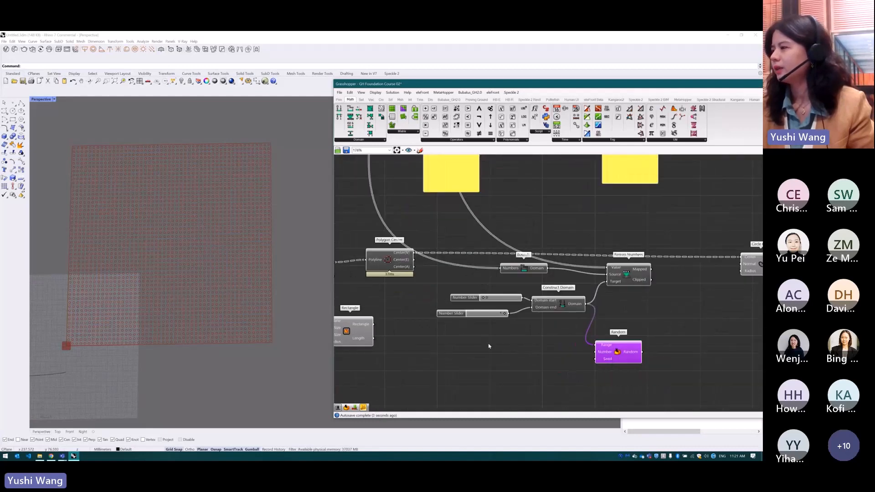
Add a List Length component near Random and connect the Square grid's Cells output to its List input
double_click(514, 352)
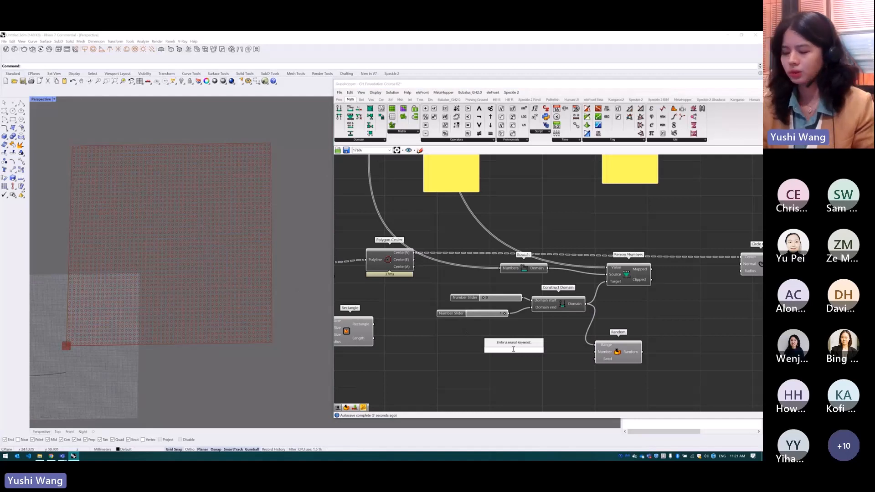
type("le")
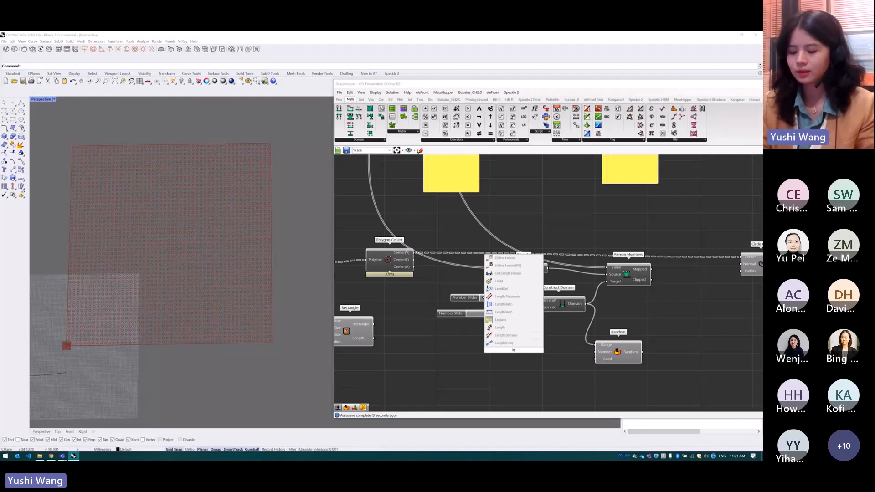
type("ngth")
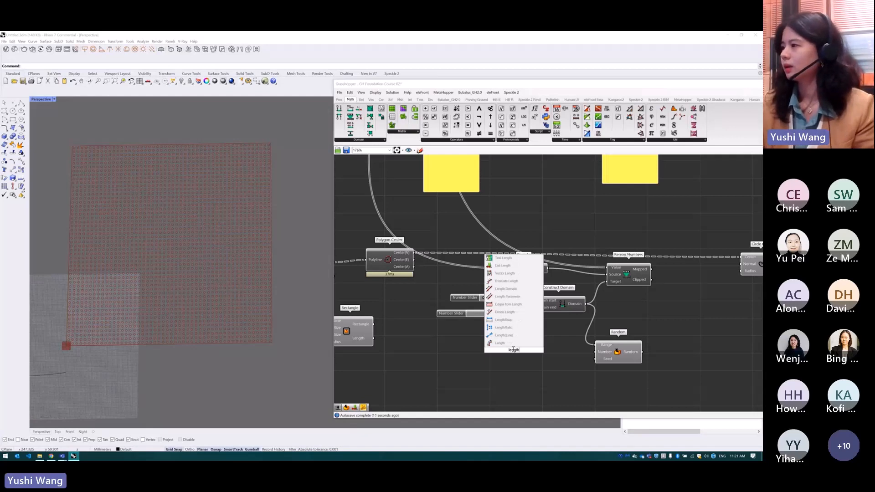
left_click(501, 258)
scroll(436, 330, "down", 2)
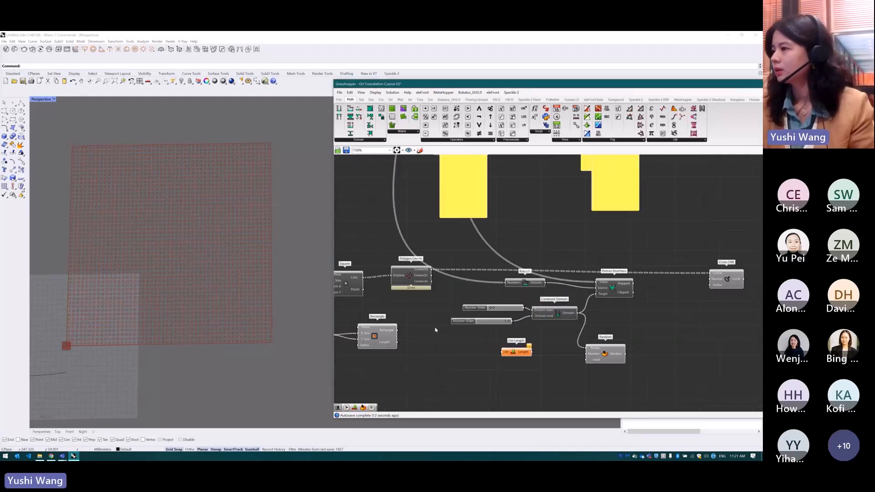
left_click_drag(364, 277, 503, 352)
Add a Panel below List Length and connect the Length output to it to read the item counts
left_click(338, 99)
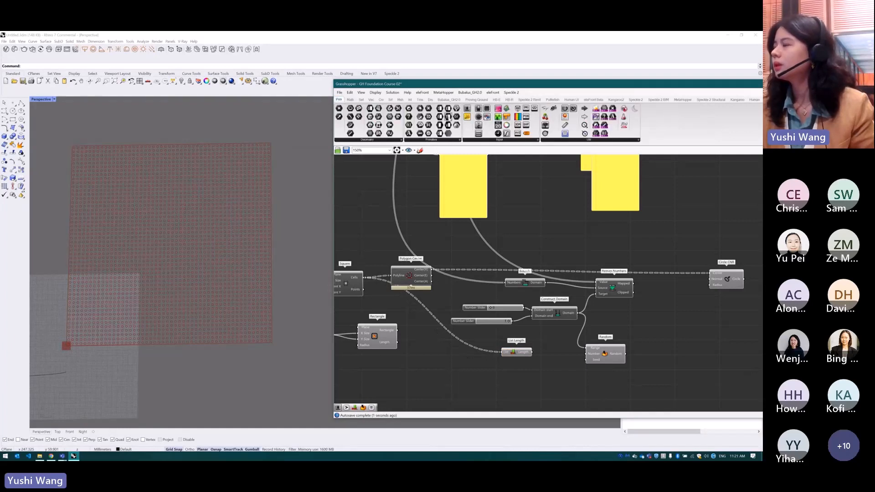
left_click(467, 117)
left_click(523, 386)
left_click_drag(532, 352, 497, 387)
scroll(525, 388, "up", 4)
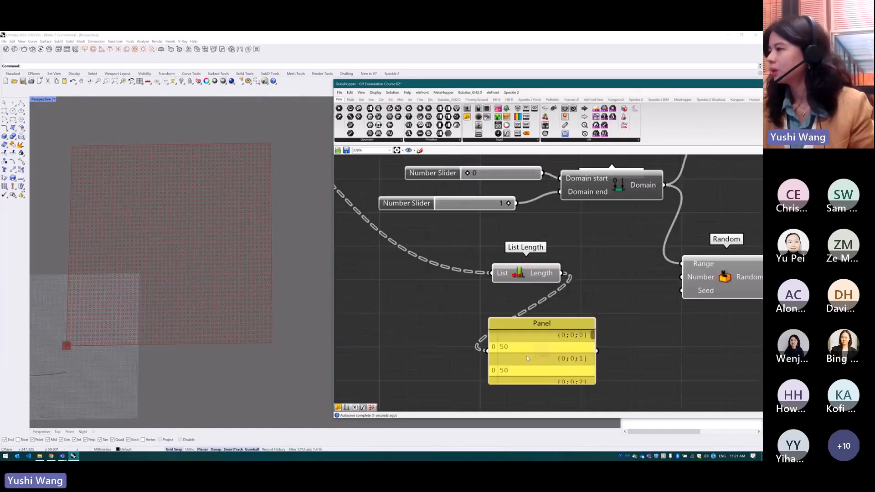
Flatten the List input of List Length, shrink its panel, and connect the Length output to Random's Number input
right_click(502, 273)
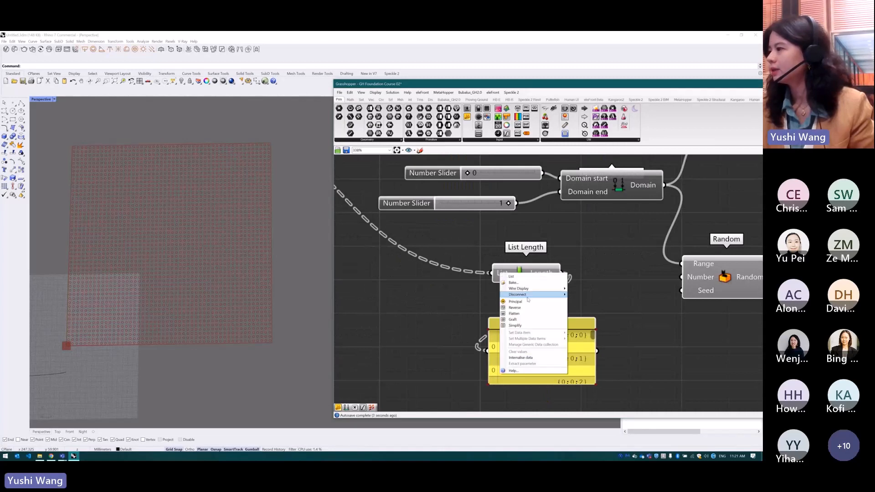
left_click(528, 327)
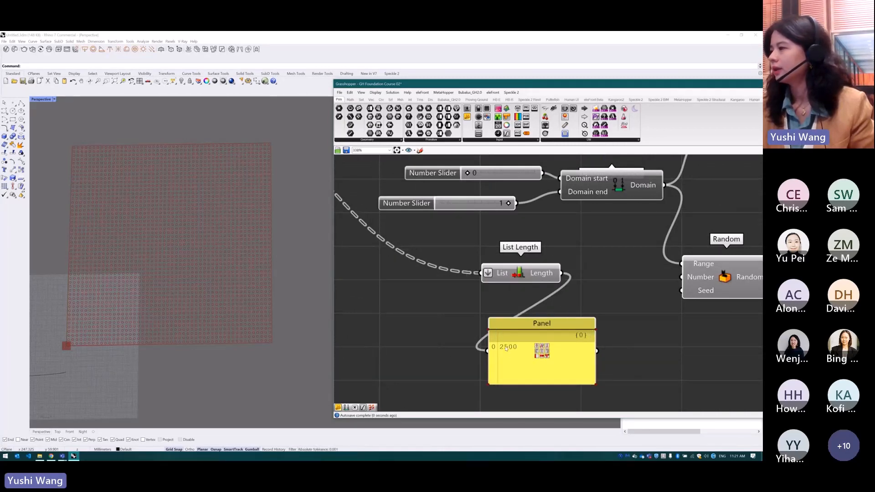
left_click_drag(548, 317, 549, 343)
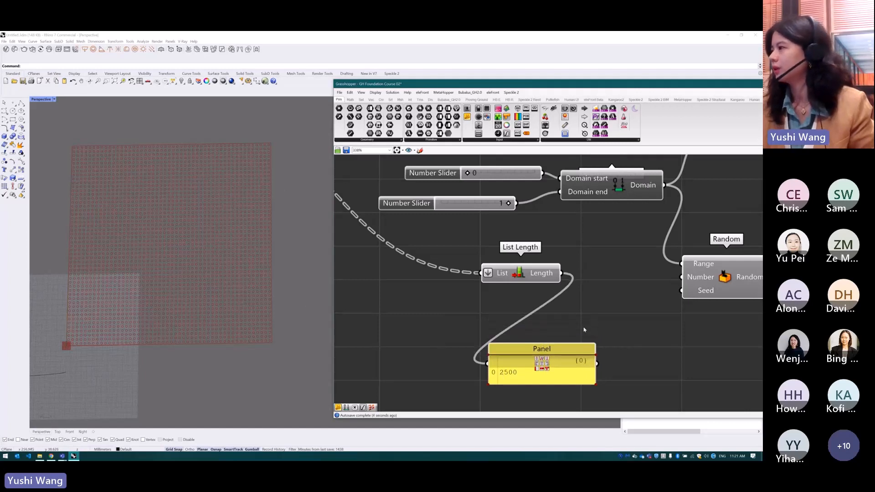
left_click_drag(562, 273, 682, 277)
scroll(407, 318, "down", 2)
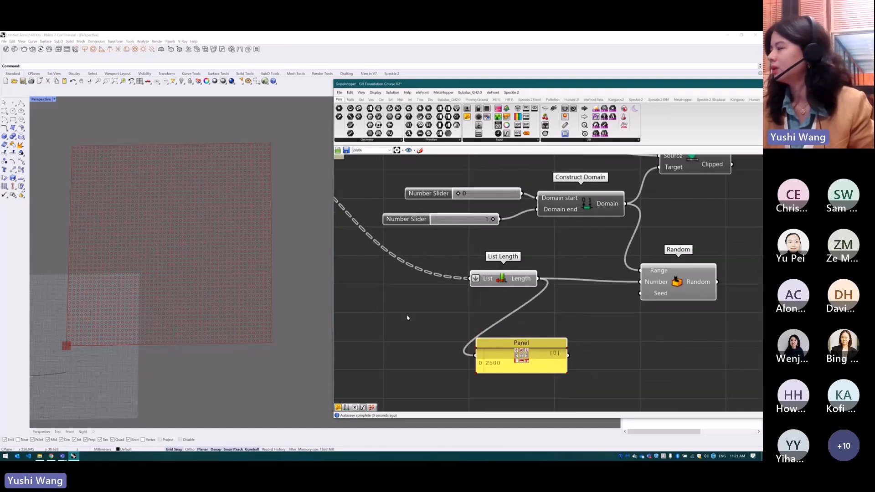
Duplicate the panel beside Random, connect the Random output to it, and enlarge it to examine the generated values
scroll(408, 318, "down", 2)
scroll(585, 250, "up", 2)
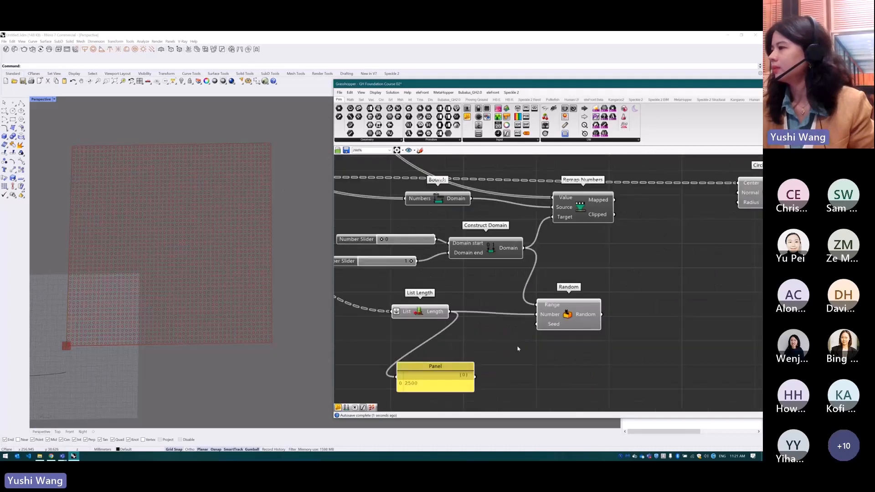
left_click(447, 372)
left_click_drag(446, 372, 681, 360, "alt")
left_click_drag(604, 315, 671, 327)
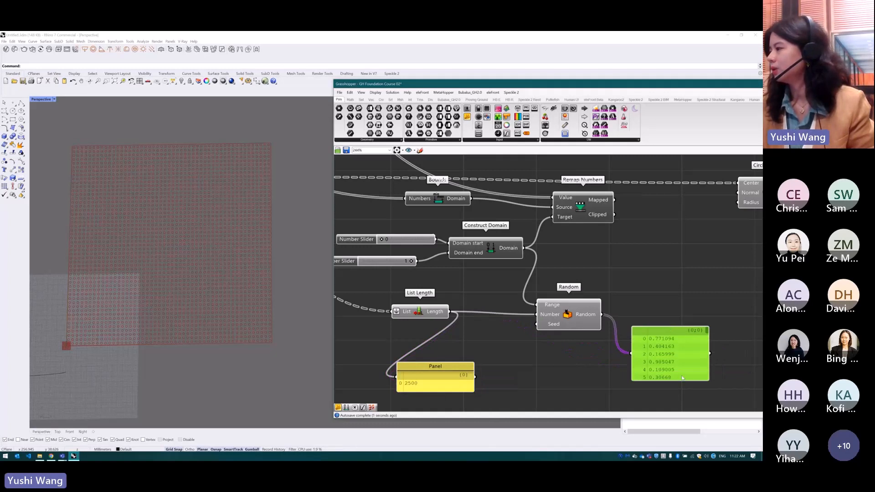
left_click_drag(683, 380, 692, 398)
left_click_drag(708, 334, 709, 387)
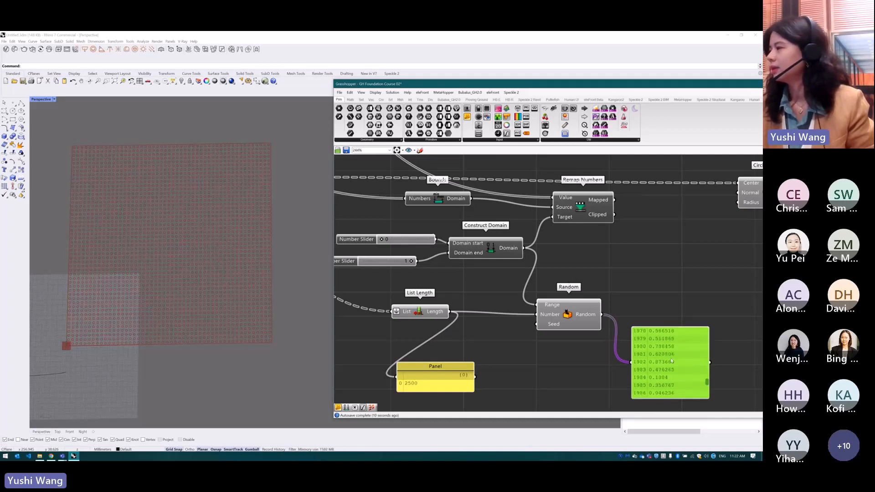
scroll(705, 306, "down", 2)
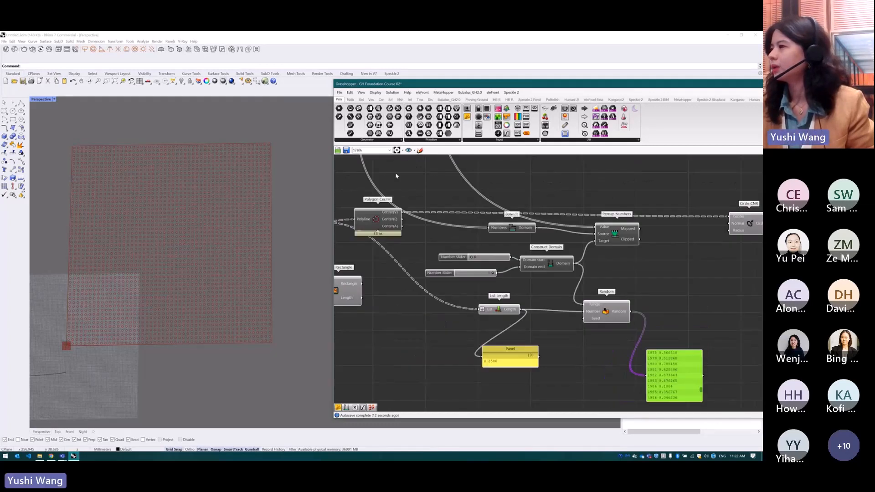
left_click(390, 219)
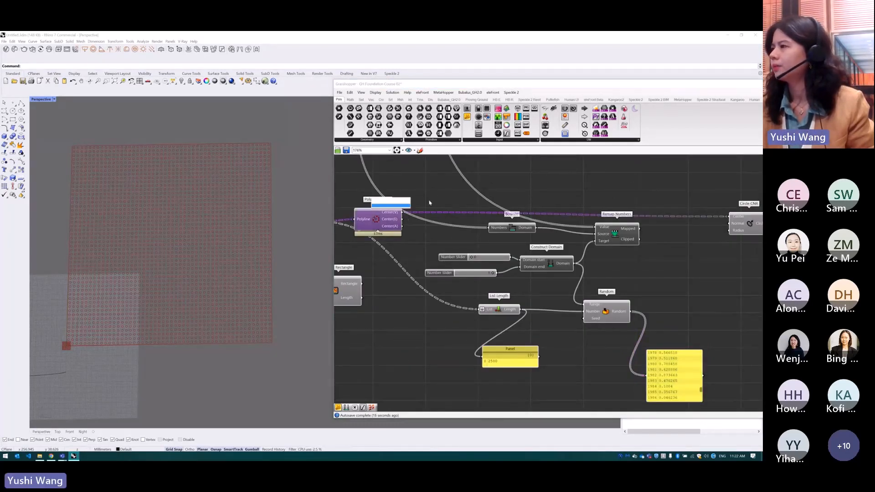
left_click(464, 195)
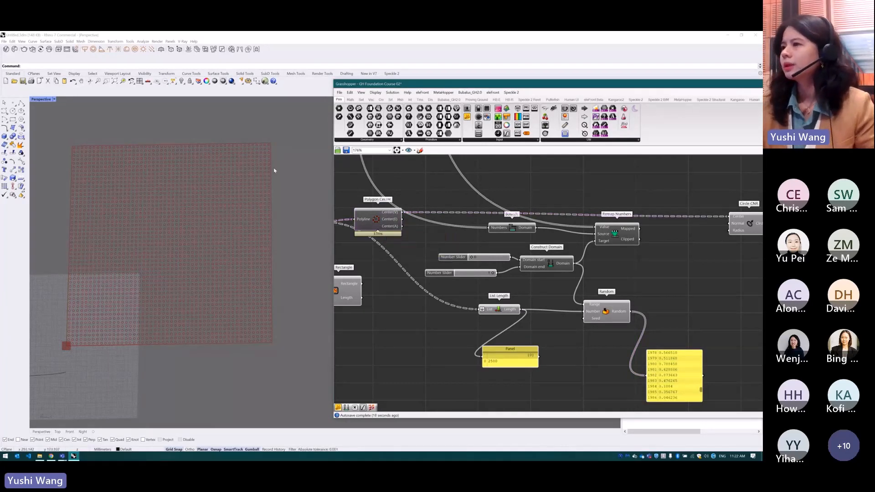
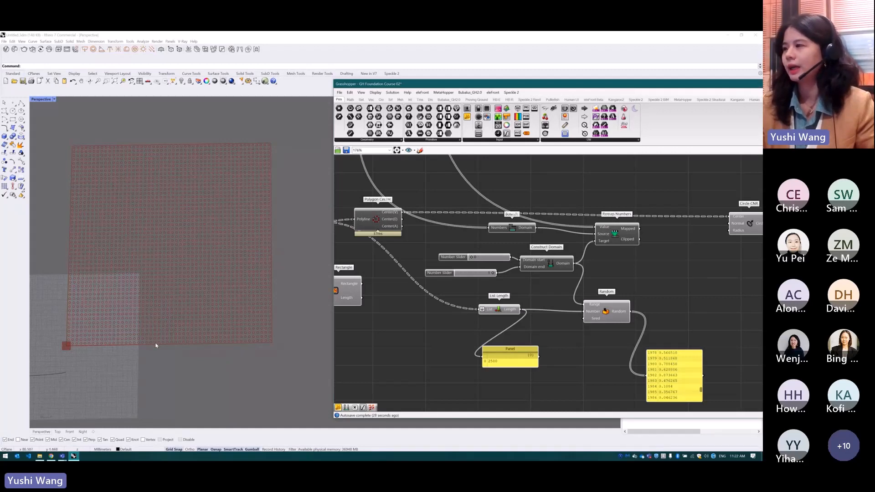
Add a Deconstruct point component beside Polygon Center and connect the Center(V) output to its Point input
left_click_drag(379, 218, 364, 219)
double_click(425, 228)
mouse_move(369, 219)
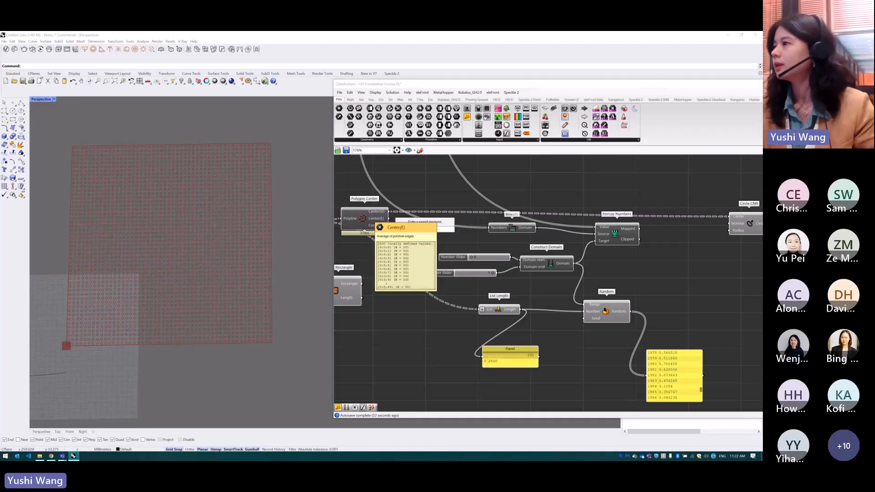
type("xyz")
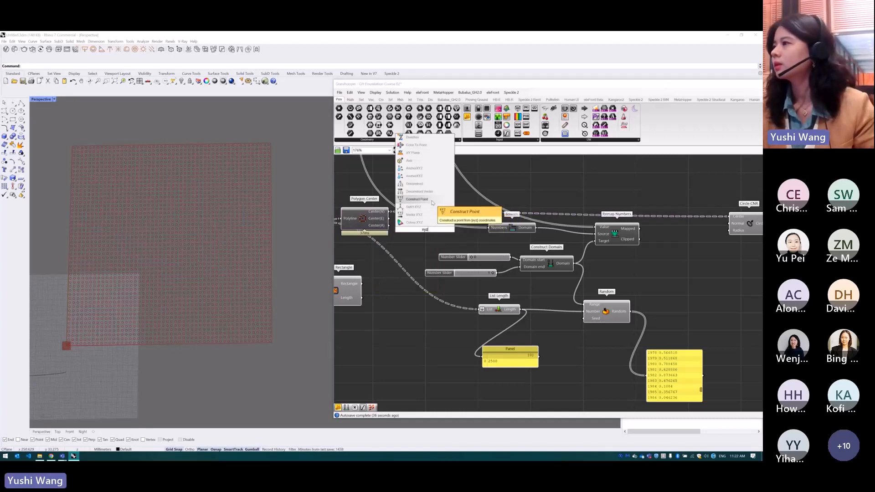
left_click(431, 184)
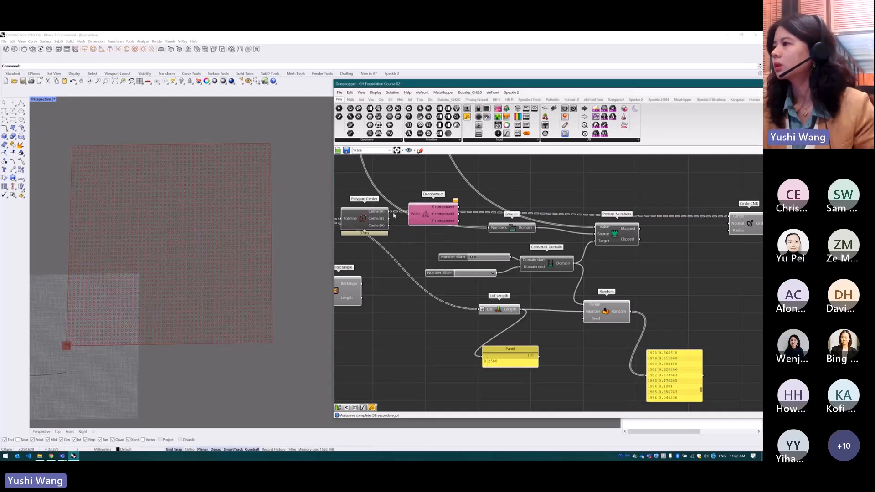
left_click_drag(391, 211, 435, 223)
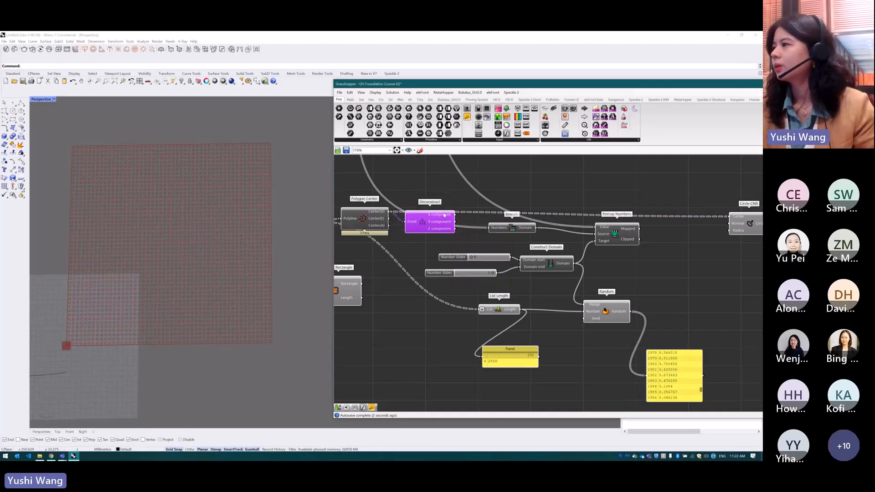
Flatten Deconstruct's X component output and connect it to Remap Numbers' Value input and Bounds' Numbers input
right_click(444, 215)
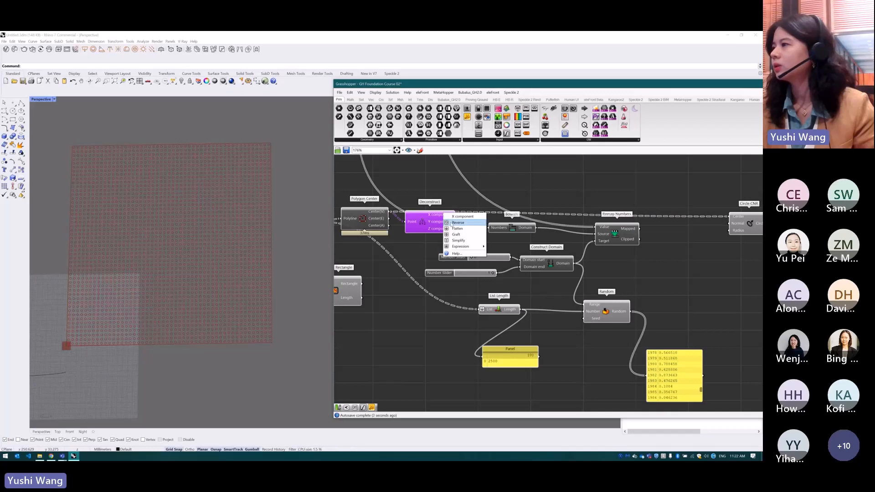
left_click(456, 228)
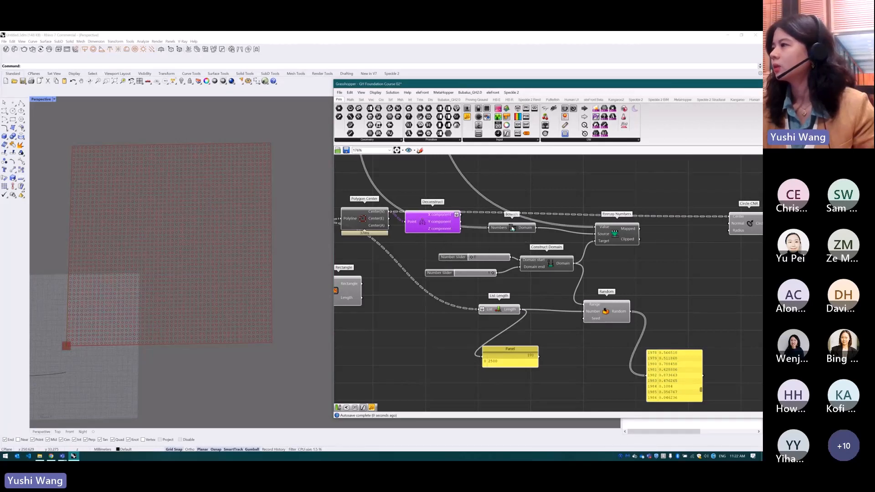
left_click_drag(513, 229, 526, 237)
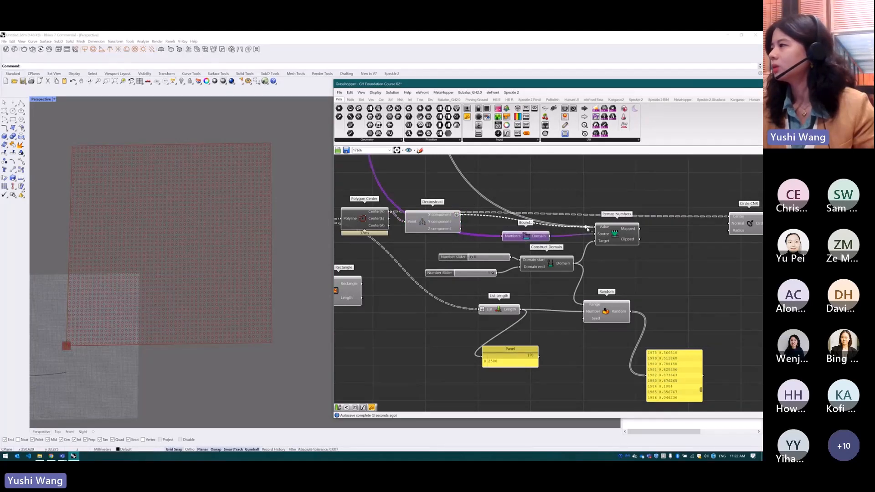
left_click_drag(615, 232, 616, 240)
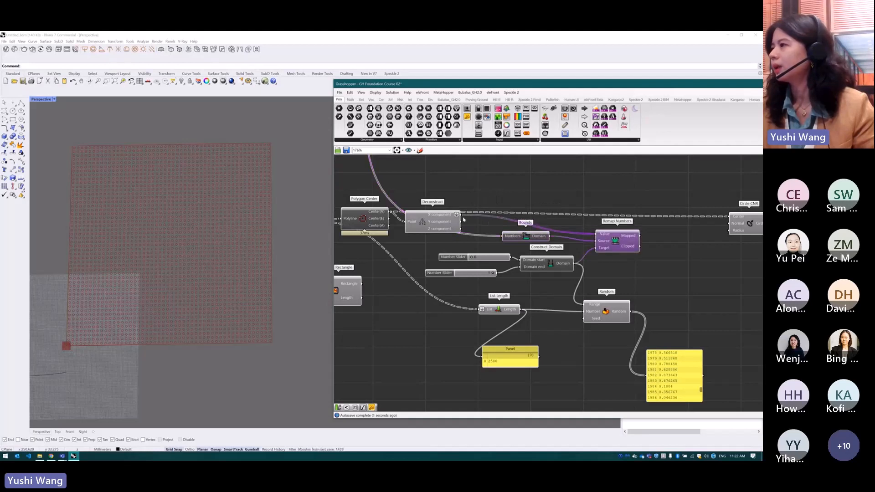
left_click_drag(461, 214, 509, 239)
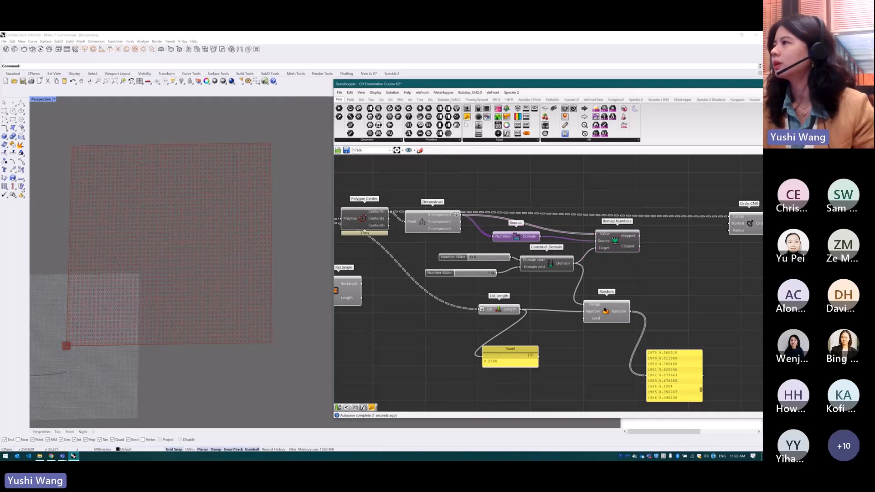
Add a Panel above Bounds to read its Domain output, and rewire the panel to Remap Numbers' Mapped output
left_click_drag(567, 190, 567, 192)
left_click_drag(541, 237, 534, 189)
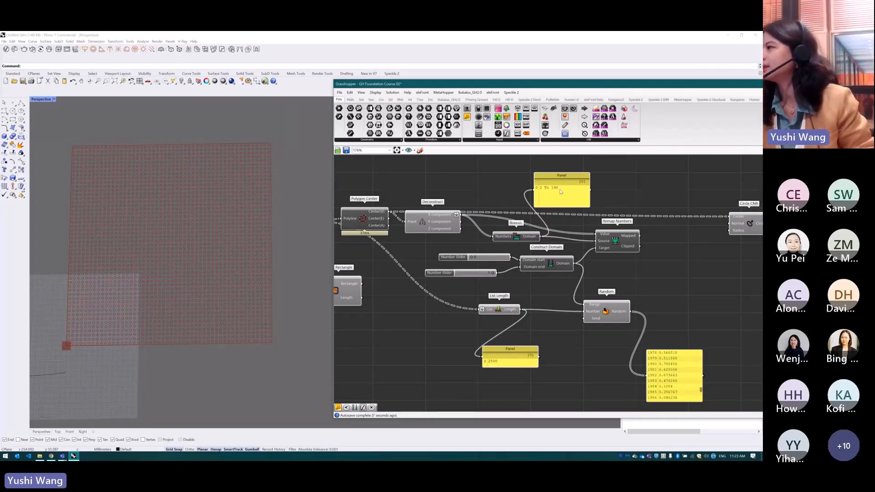
left_click_drag(578, 196, 566, 196)
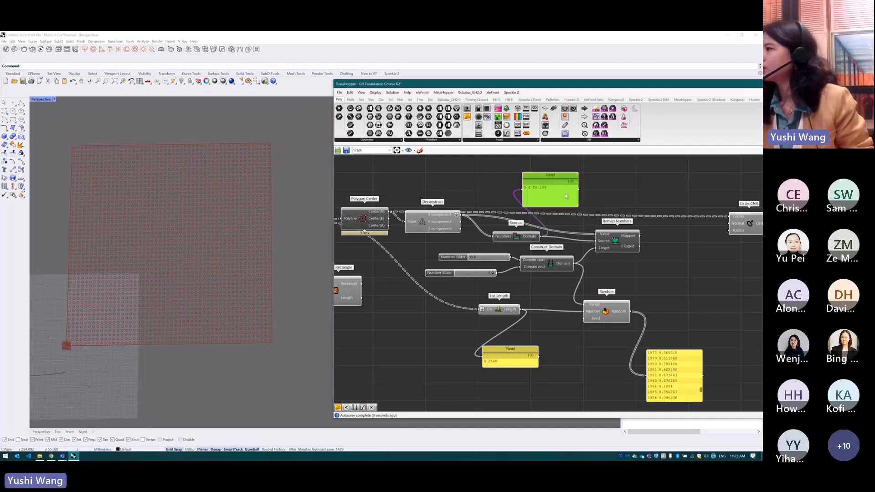
left_click_drag(640, 236, 689, 202)
scroll(523, 231, "down", 1)
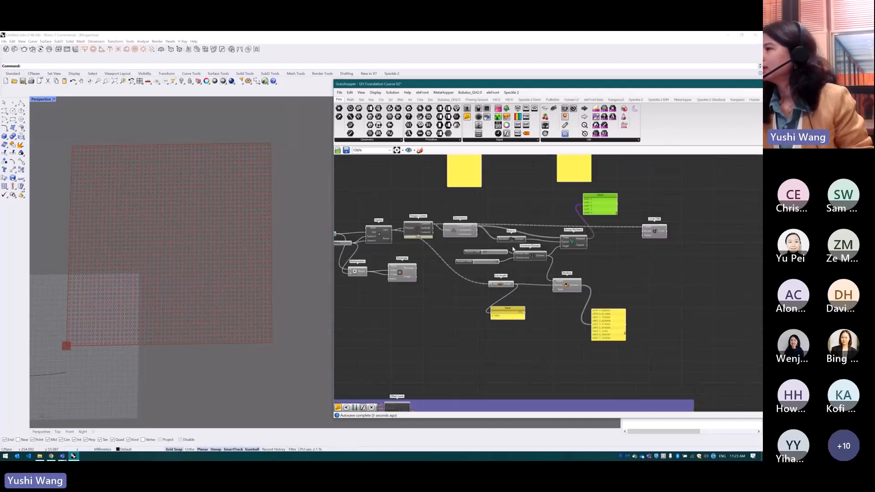
scroll(699, 230, "up", 1)
Add a Larger Than component, connecting the Mapped output to First Number and the Random output to Second Number
left_click_drag(700, 229, 756, 225)
double_click(638, 268)
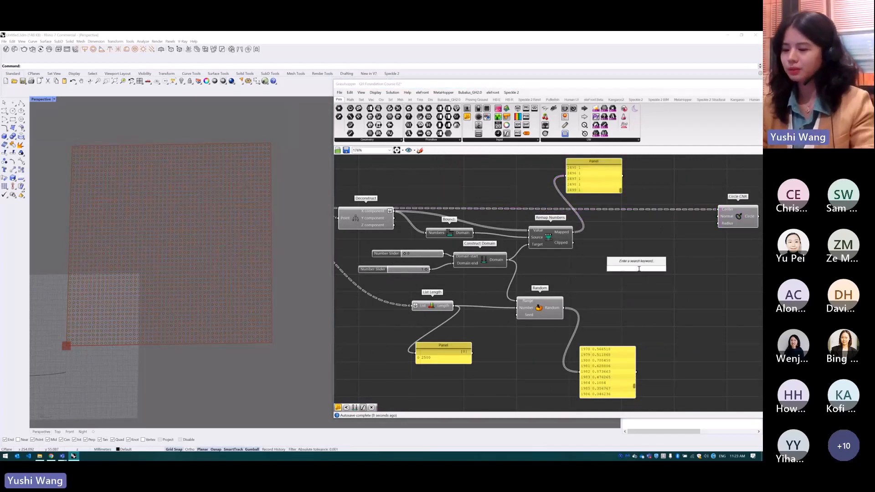
type(">")
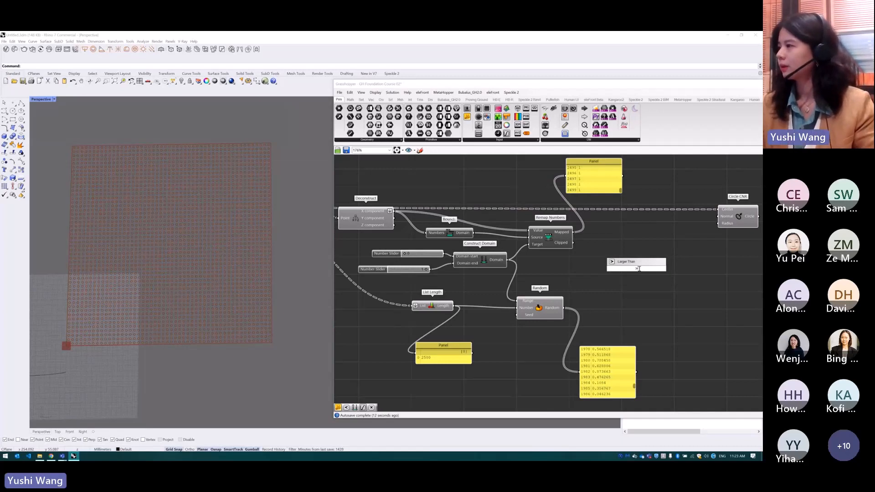
key("Return")
left_click_drag(573, 232, 603, 265)
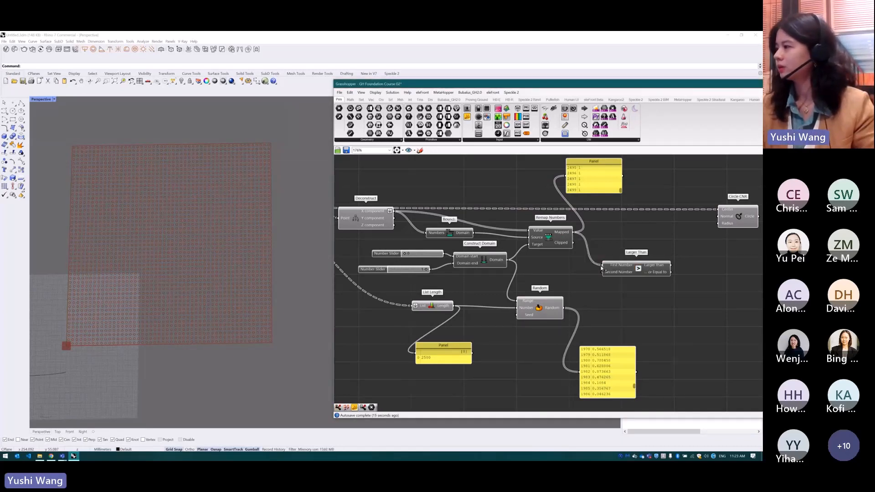
left_click_drag(565, 308, 615, 280)
Add a Panel beside Larger Than, connect the Larger Than output to it, and enlarge it to list the true/false values
left_click_drag(467, 116, 726, 288)
left_click_drag(657, 272, 718, 395)
left_click_drag(751, 281, 739, 393)
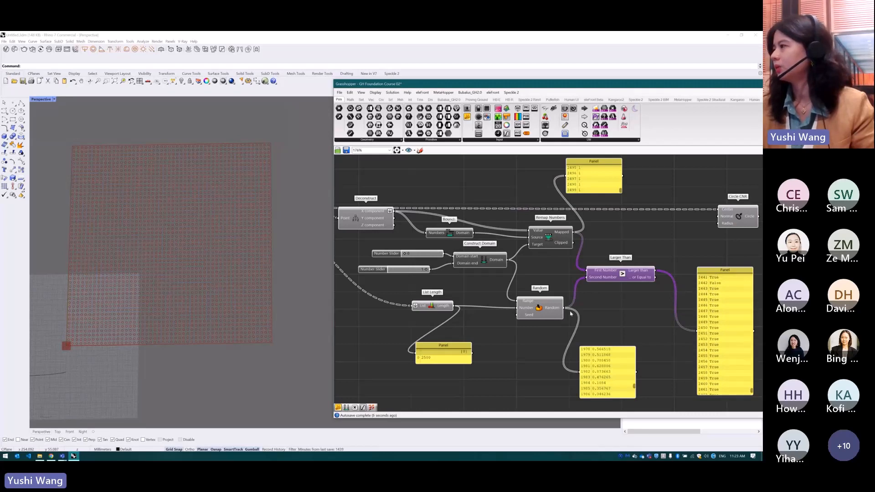
Move Circle CNR farther along to make room and add a Dispatch component before it
scroll(571, 313, "down", 2)
scroll(690, 261, "up", 1)
scroll(690, 260, "up", 1)
left_click(704, 242)
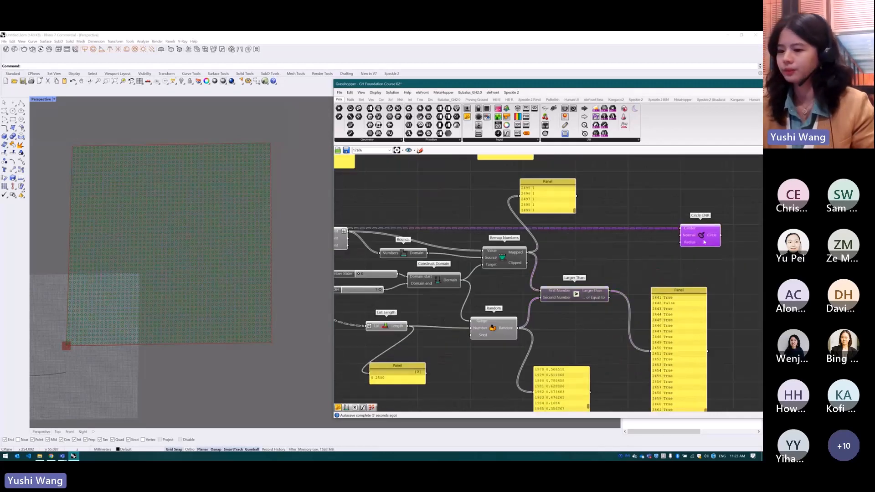
left_click_drag(704, 242, 731, 240)
left_click(637, 239)
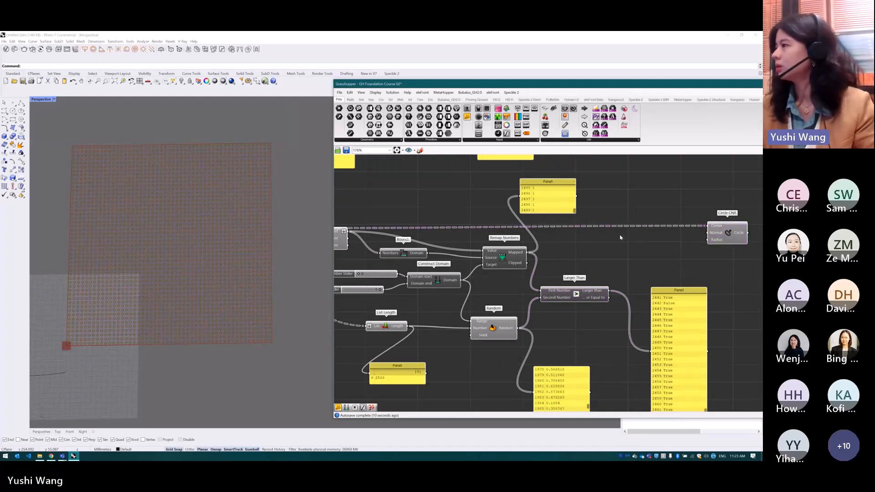
type("DisplayAttrsMgr")
double_click(631, 237)
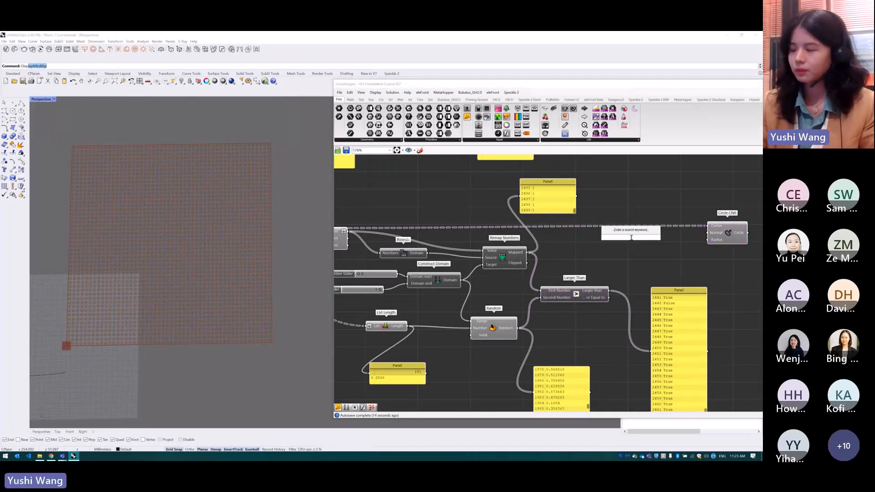
type("dispatch")
key("Return")
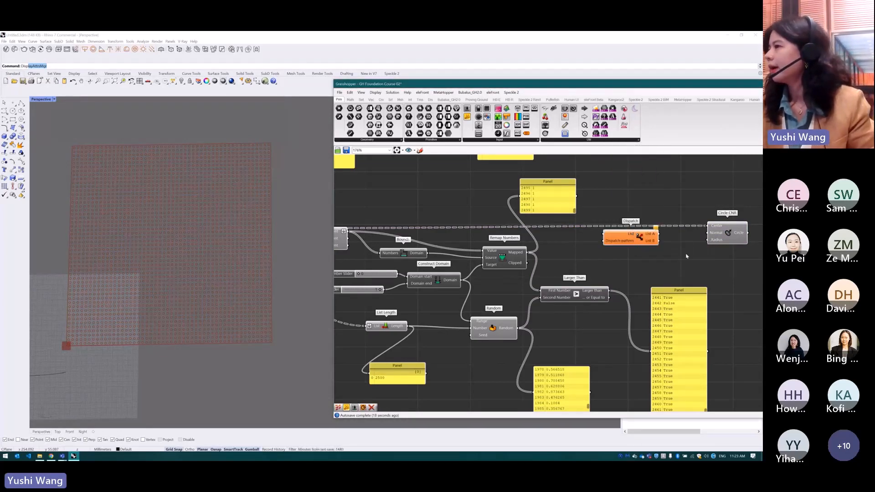
Connect Polygon Center's Center(V) output to Dispatch's flattened List input and the Larger Than output to its Dispatch pattern input
scroll(687, 257, "down", 2)
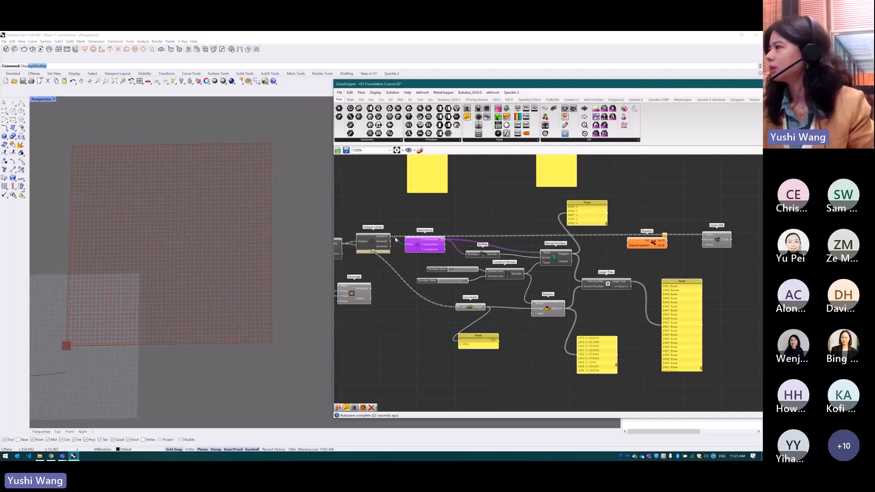
left_click_drag(391, 238, 629, 241)
scroll(616, 257, "up", 1)
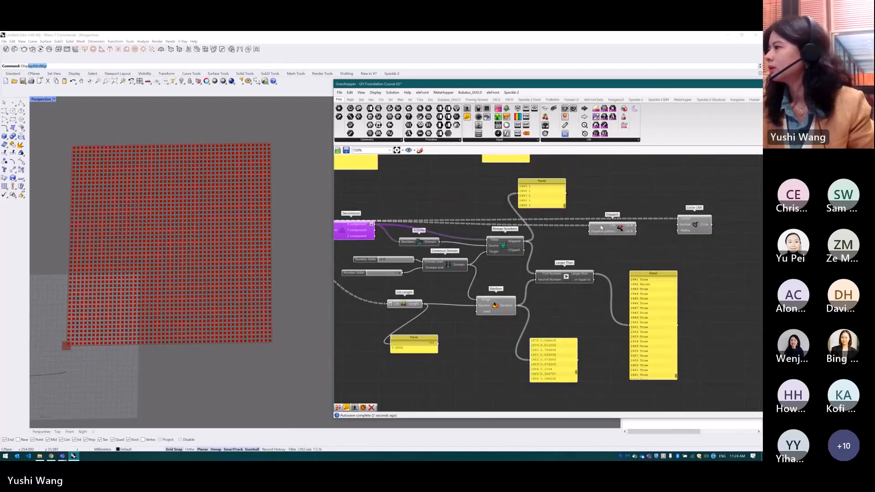
left_click_drag(594, 273, 582, 236)
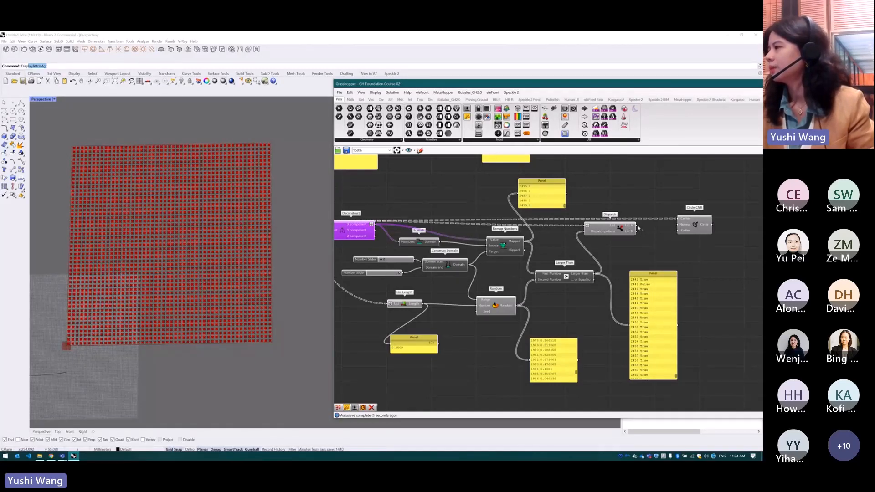
Hide the point preview of Dispatch and connect its List A output to Circle CNR's Center input
left_click_drag(629, 231, 631, 325)
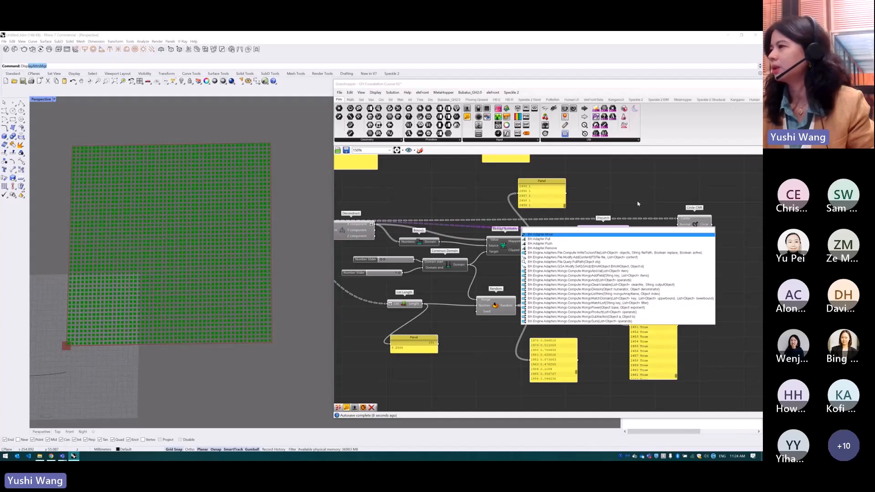
left_click(639, 228)
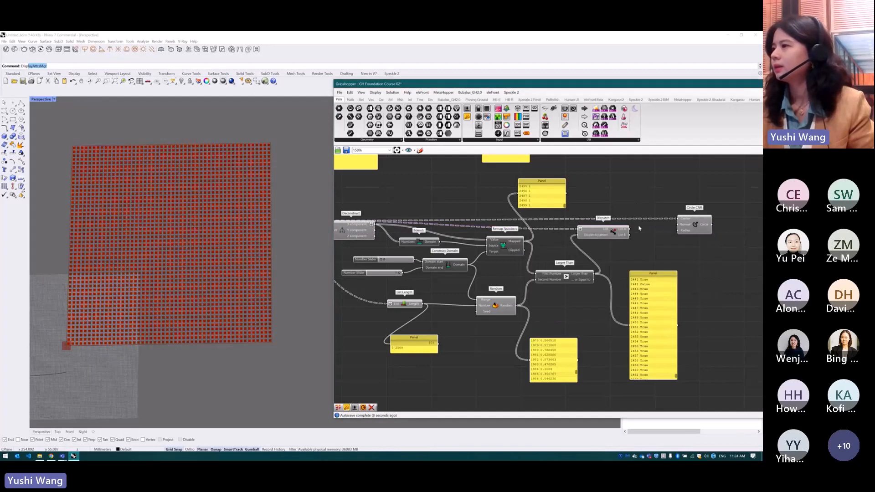
left_click(360, 228)
left_click(618, 229)
middle_click(617, 229)
left_click(639, 210)
left_click_drag(630, 230, 678, 220)
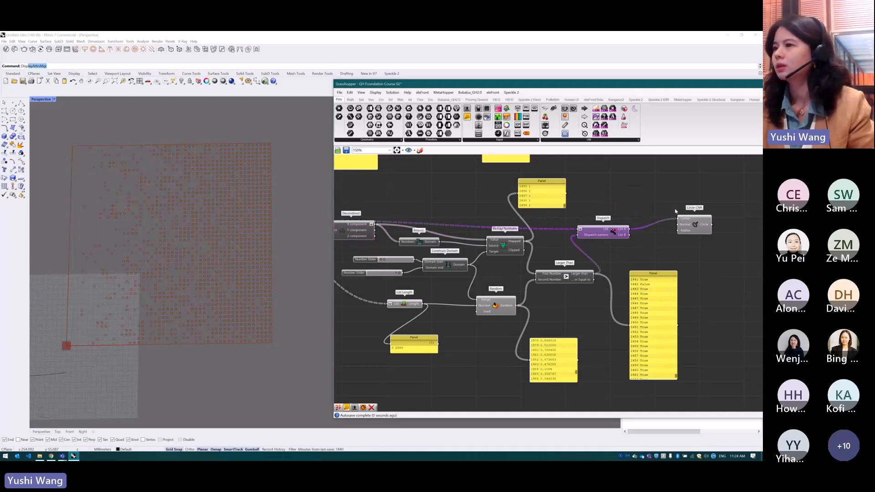
Rearrange the true/false panel, Circle CNR, Dispatch and Larger Than to open space after Remap Numbers
scroll(638, 257, "down", 1)
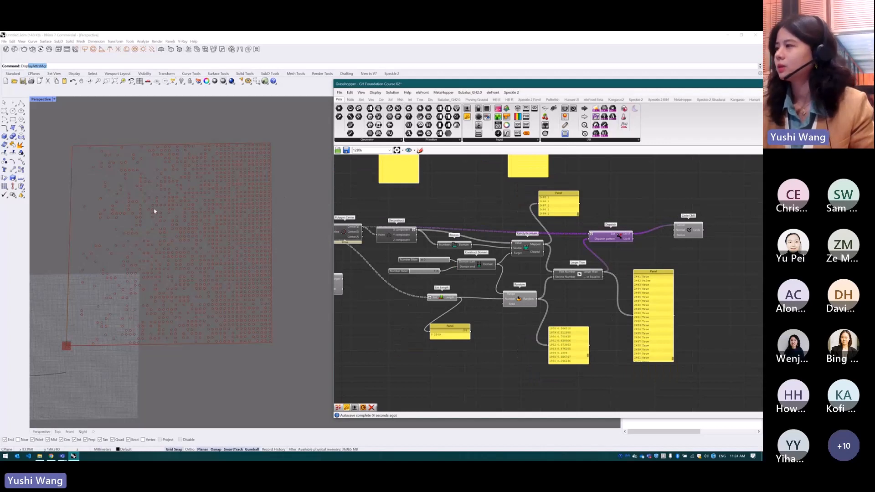
left_click_drag(666, 296, 712, 324)
left_click_drag(689, 230, 736, 231)
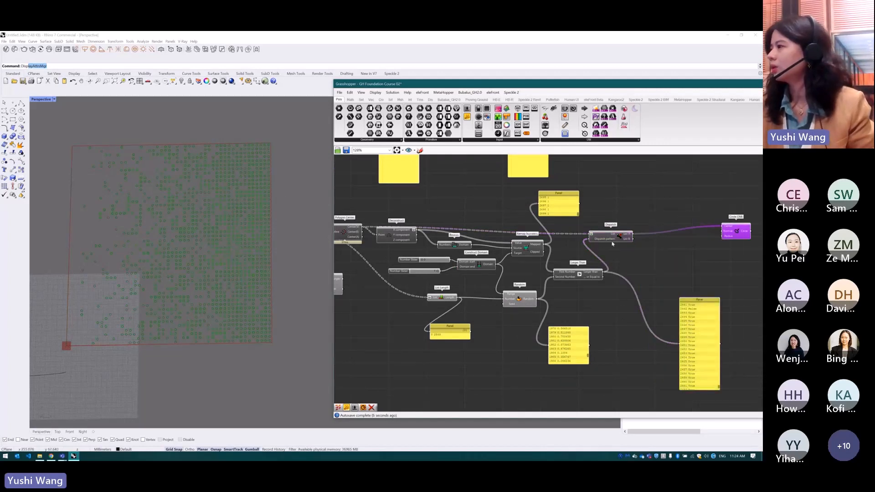
left_click_drag(613, 242, 675, 234)
left_click_drag(578, 274, 644, 286)
left_click(600, 254)
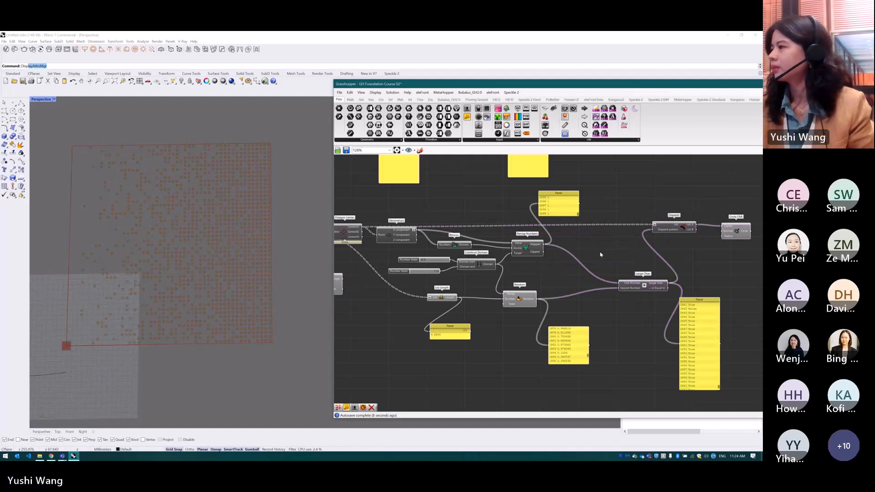
Add a Graph Mapper and wire it between Remap Numbers' Mapped output and Larger Than's First Number input
double_click(601, 255)
type("gr")
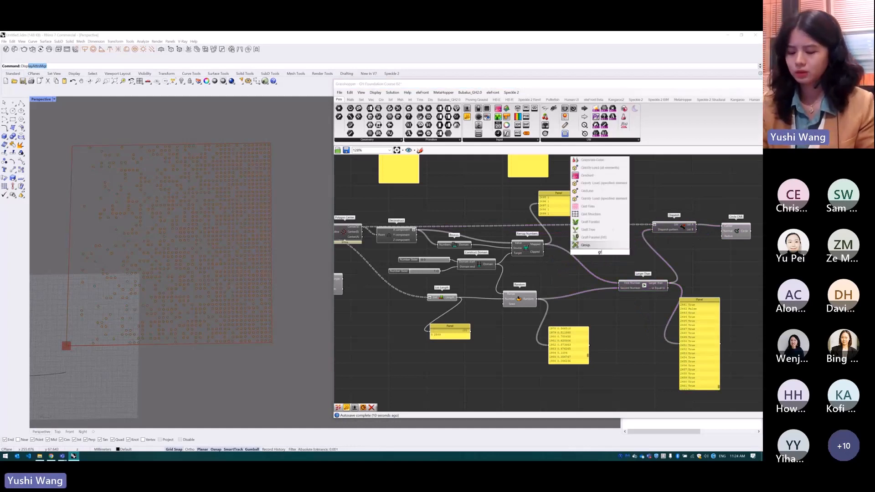
type("ap")
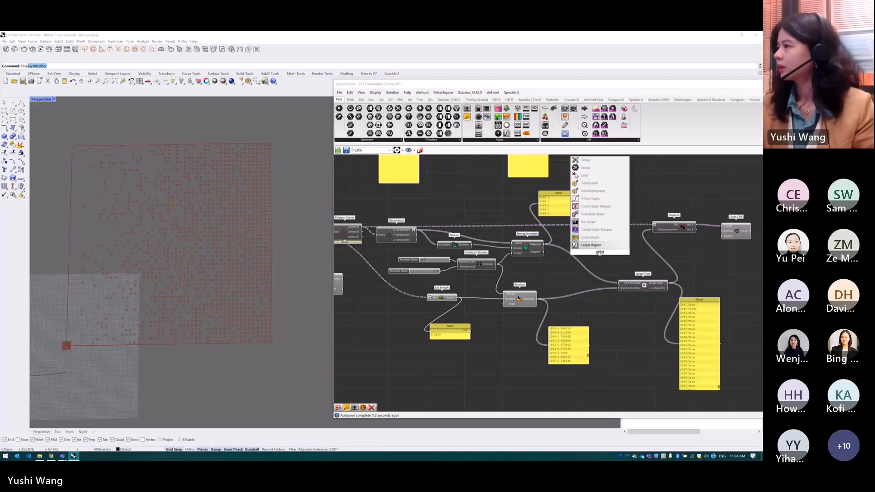
key("Return")
left_click_drag(544, 244, 620, 284)
Give the Graph Mapper a straight diagonal graph type and reshape its curve into a steep S
right_click(594, 257)
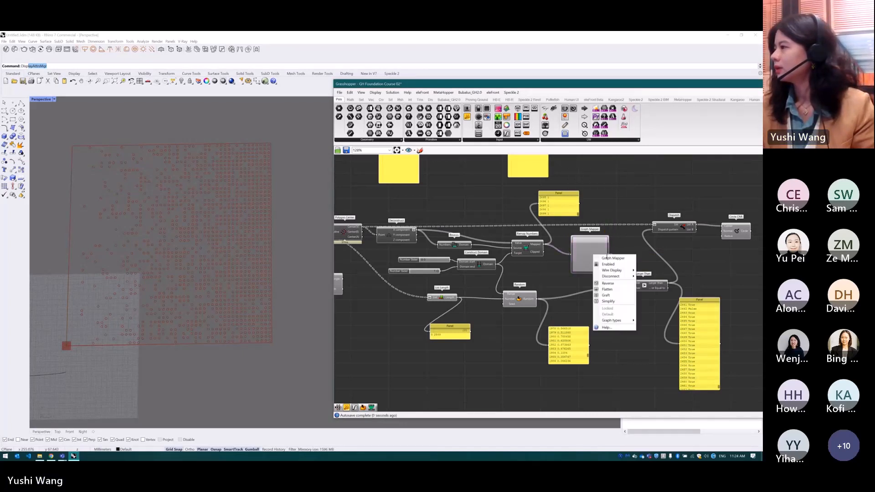
mouse_move(606, 315)
left_click(653, 327)
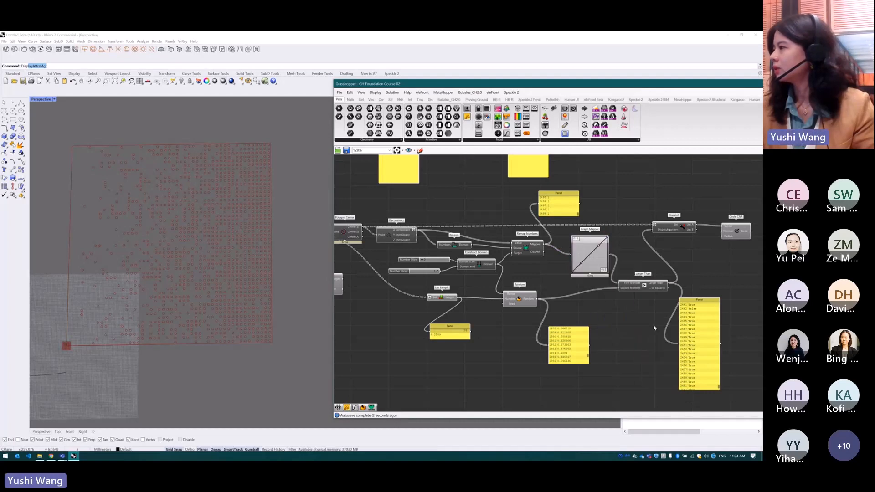
mouse_move(599, 246)
left_mouse_down()
mouse_move(580, 240)
mouse_move(603, 270)
mouse_move(598, 242)
mouse_move(603, 273)
mouse_move(590, 254)
left_mouse_up()
Change the Graph Mapper's graph type to one with a smooth, symmetrical S-shaped curve
right_click(590, 254)
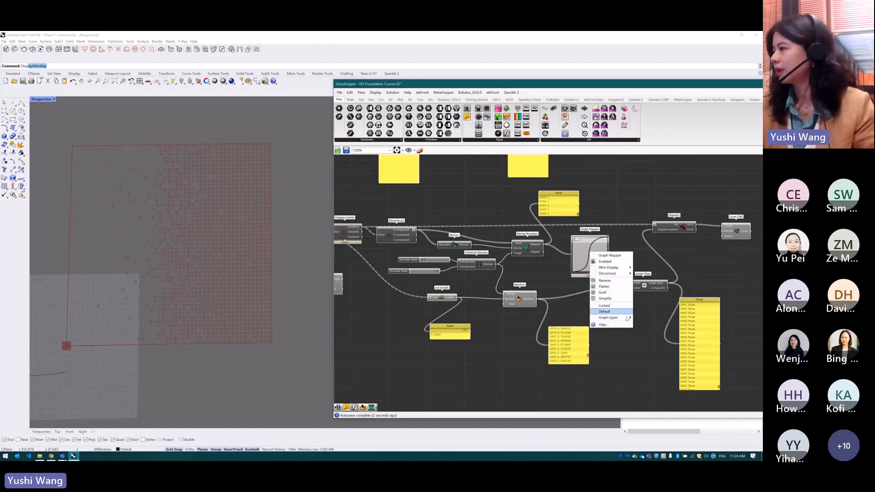
mouse_move(610, 318)
left_click(657, 366)
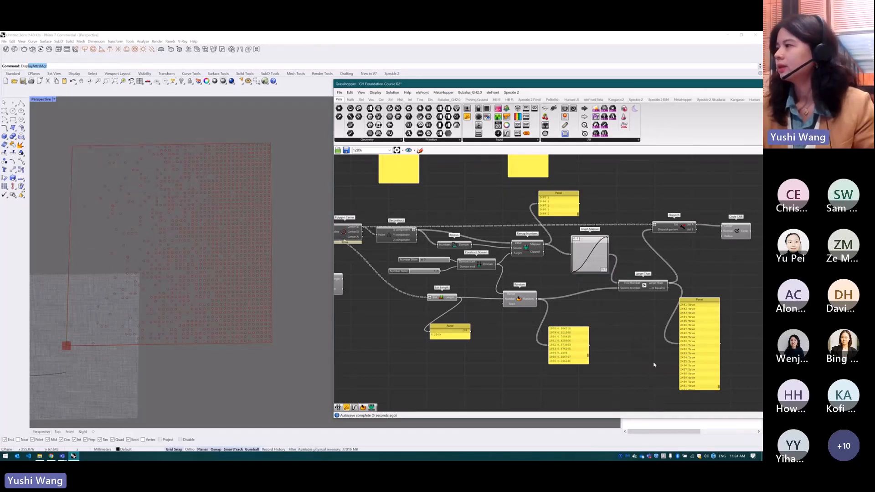
Try the Parabola graph type on the Graph Mapper
mouse_move(606, 238)
left_mouse_down()
mouse_move(571, 234)
mouse_move(608, 236)
left_mouse_up()
right_click(595, 249)
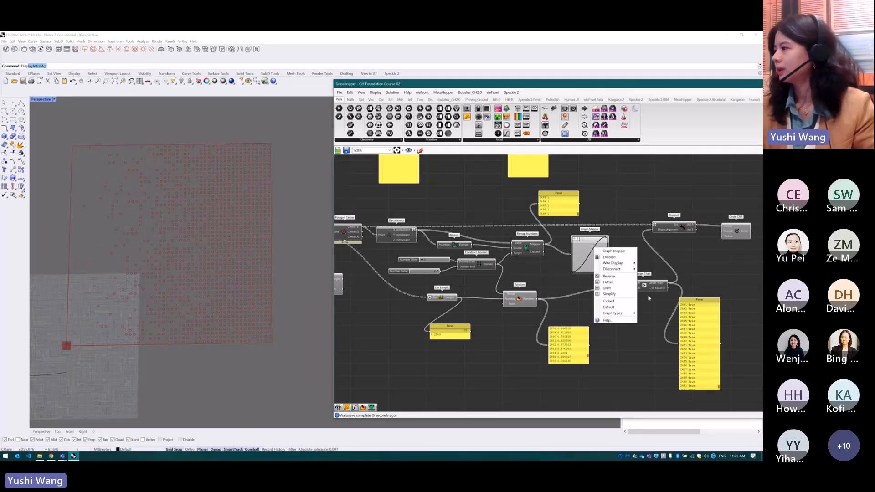
mouse_move(615, 314)
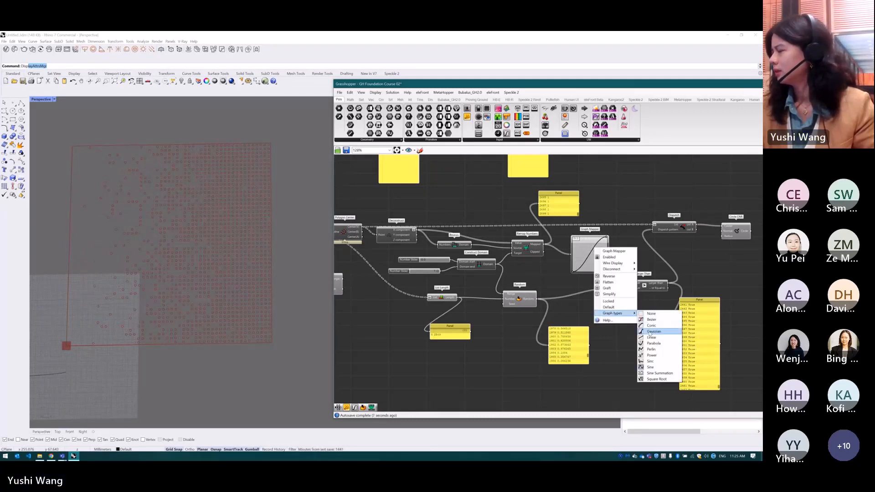
left_click(649, 345)
Set the Graph Mapper's graph type to Bezier
right_click(595, 256)
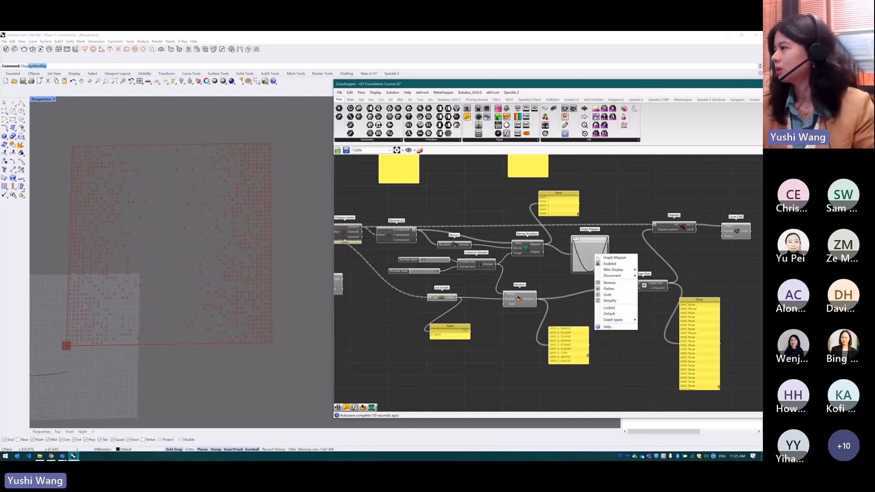
mouse_move(617, 320)
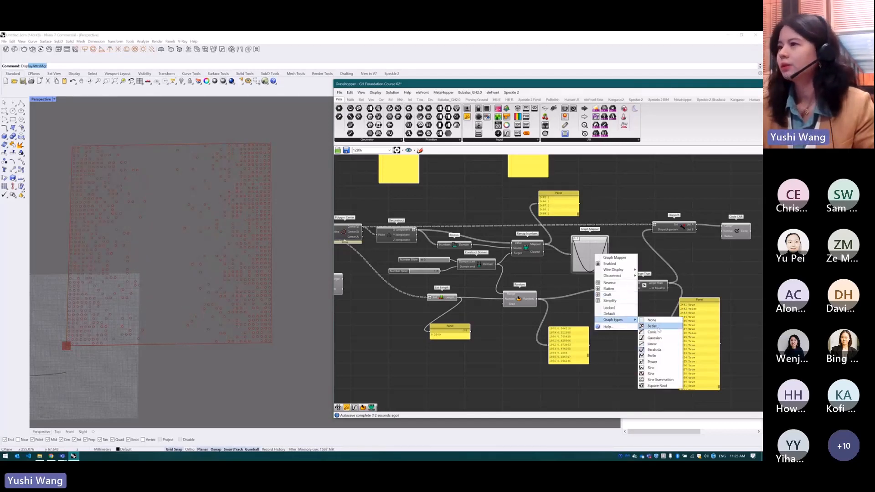
left_click(653, 326)
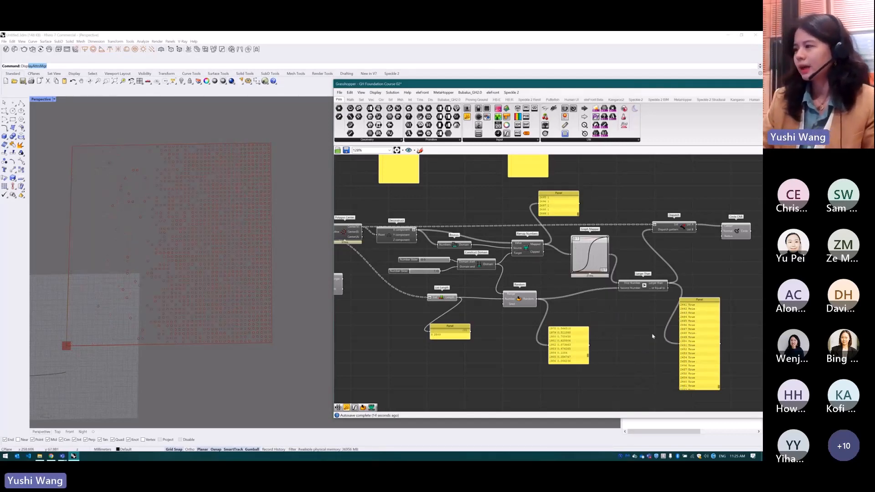
scroll(653, 332, "down", 2)
scroll(459, 274, "up", 1)
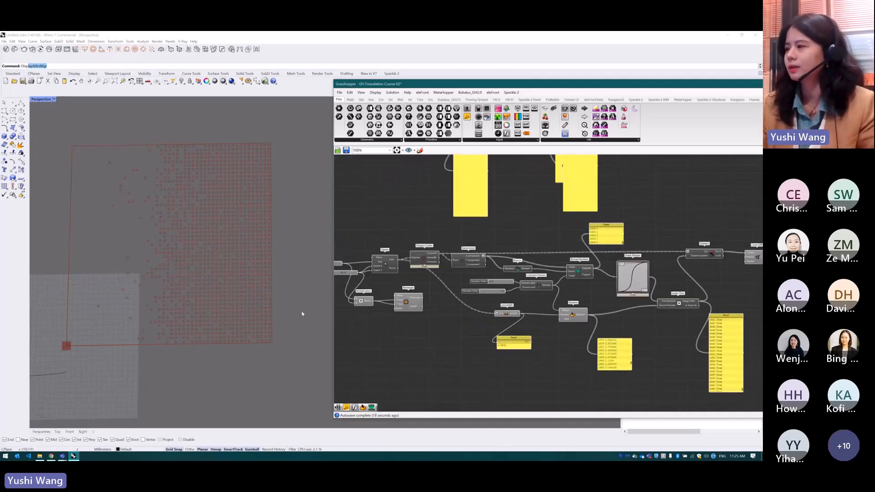
scroll(213, 283, "up", 1)
right_click_drag(213, 282, 217, 286, "shift")
scroll(241, 303, "down", 1)
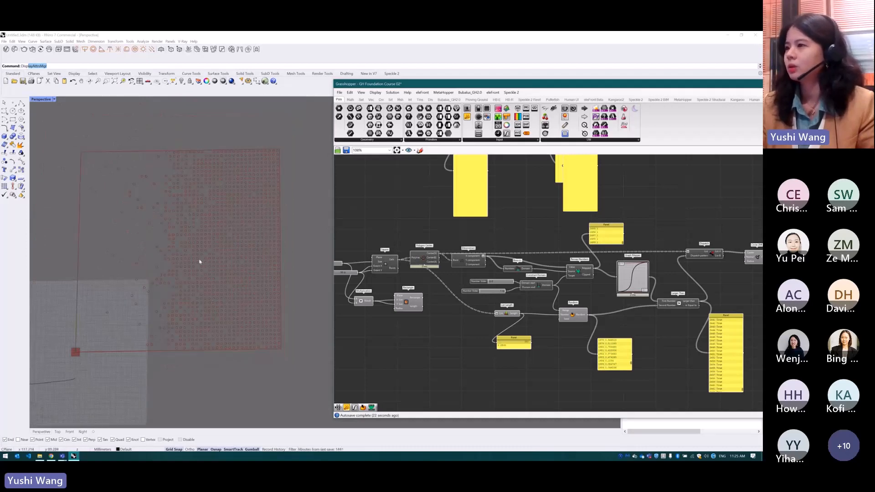
scroll(211, 259, "up", 1)
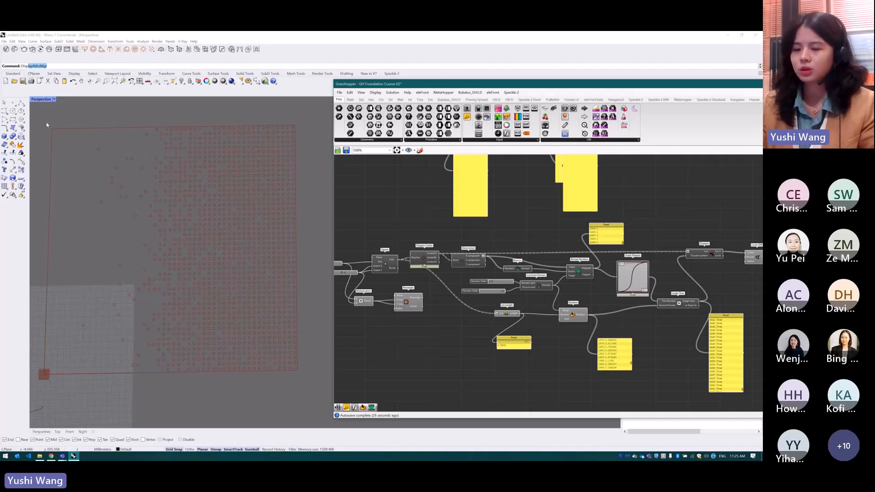
Switch to the Mural board in Chrome and handwrite "Random" with "[0,1]" beneath it, beside the circle grid image under Gradient & Random
left_click(51, 457)
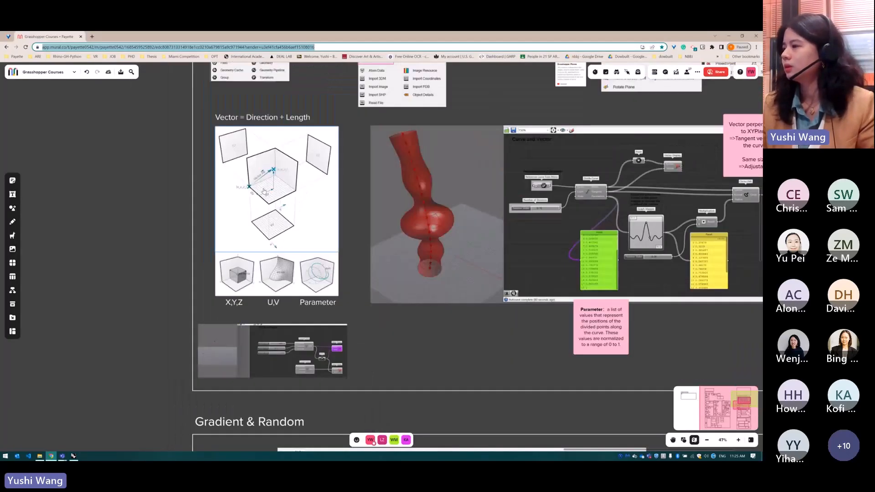
scroll(242, 169, "down", 9)
scroll(433, 333, "up", 3)
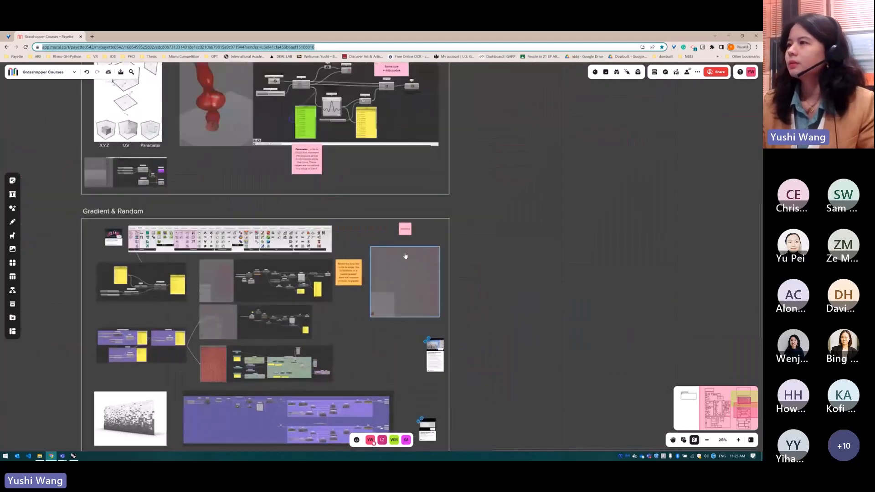
scroll(405, 256, "up", 6)
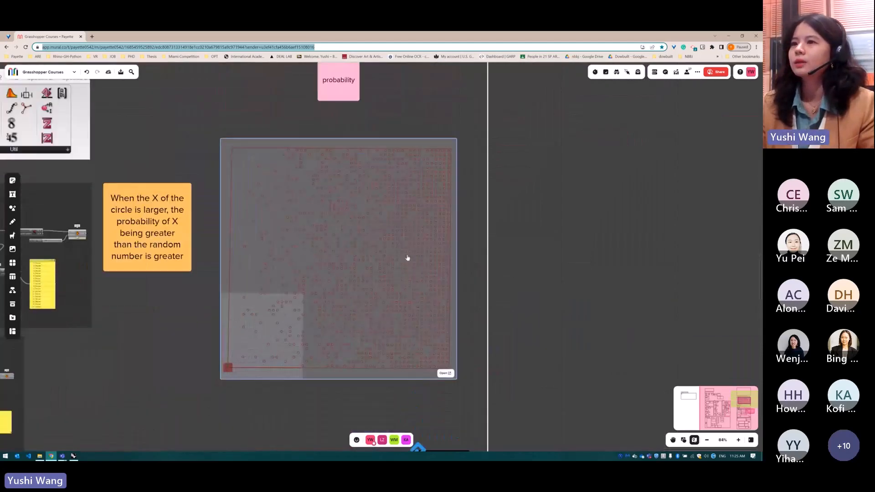
scroll(408, 258, "down", 2)
key("d")
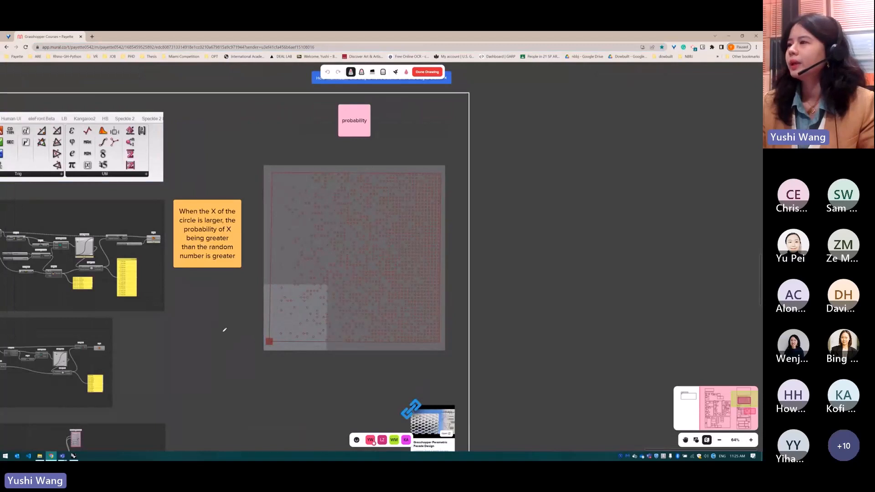
mouse_move(165, 320)
left_mouse_down()
mouse_move(174, 335)
mouse_move(188, 337)
mouse_move(195, 322)
mouse_move(222, 334)
left_mouse_up()
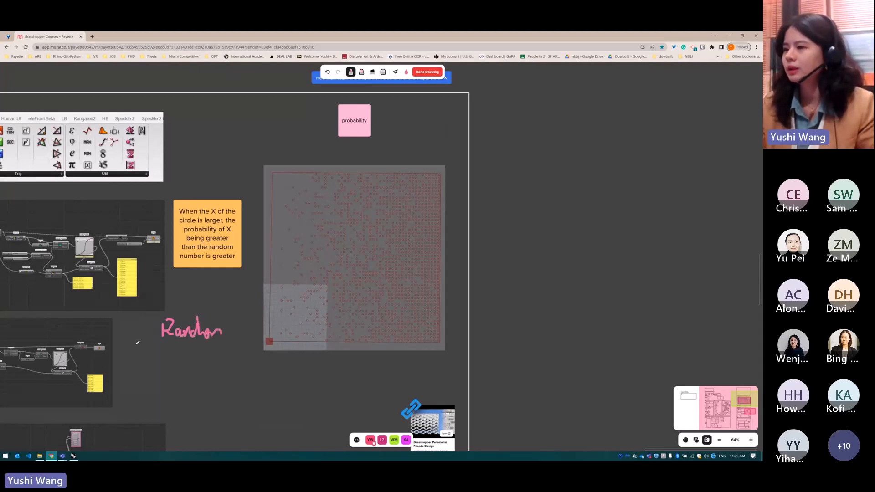
mouse_move(166, 347)
left_mouse_down()
mouse_move(167, 364)
mouse_move(173, 352)
mouse_move(187, 363)
mouse_move(203, 347)
mouse_move(197, 367)
left_mouse_up()
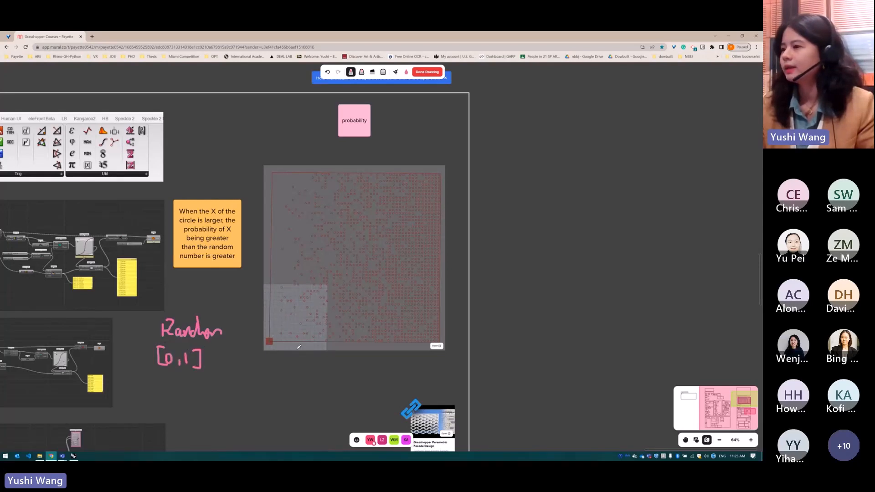
Handwrite "X" and "[0,1]" below the Random note, and write underlined minimum and maximum X values beneath the circle grid image, starting with 2
mouse_move(165, 379)
left_mouse_down()
mouse_move(178, 390)
mouse_move(165, 391)
left_mouse_up()
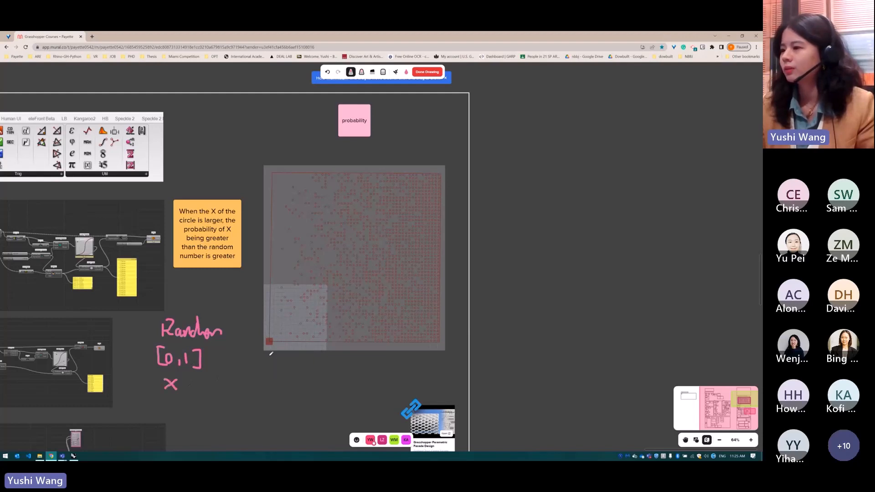
left_click_drag(265, 376, 274, 383)
mouse_move(433, 371)
left_mouse_down()
mouse_move(440, 381)
mouse_move(446, 370)
left_mouse_up()
left_click_drag(269, 384, 274, 383)
left_click_drag(263, 389, 303, 388)
left_click_drag(430, 386, 450, 386)
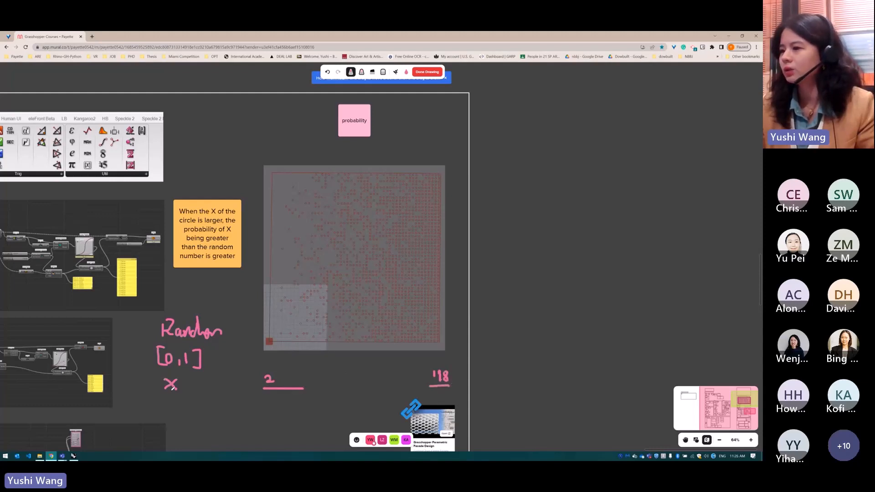
left_click_drag(166, 397, 175, 407)
mouse_move(182, 407)
left_mouse_down()
mouse_move(203, 402)
mouse_move(199, 415)
left_mouse_up()
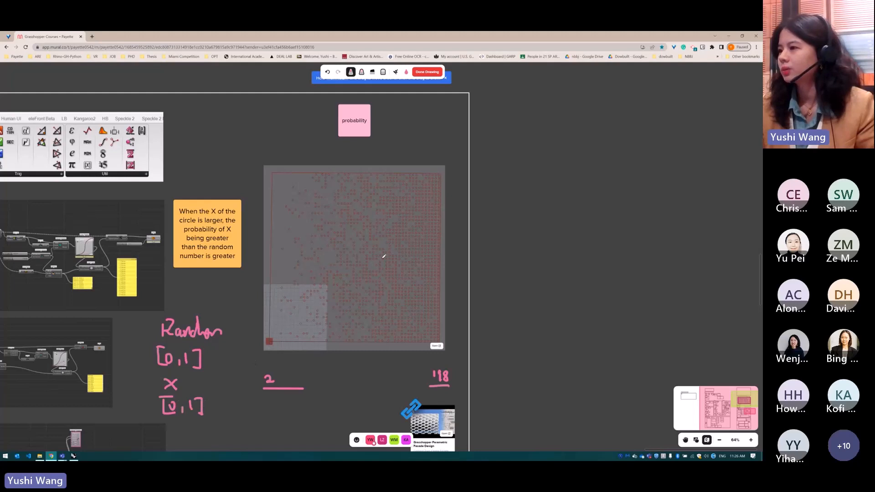
Mark 0 and 1 at the ends of the grid image's lower edge and draw an arrow labelled "X" between them
mouse_move(272, 346)
left_mouse_down()
mouse_move(267, 354)
mouse_move(273, 347)
left_mouse_up()
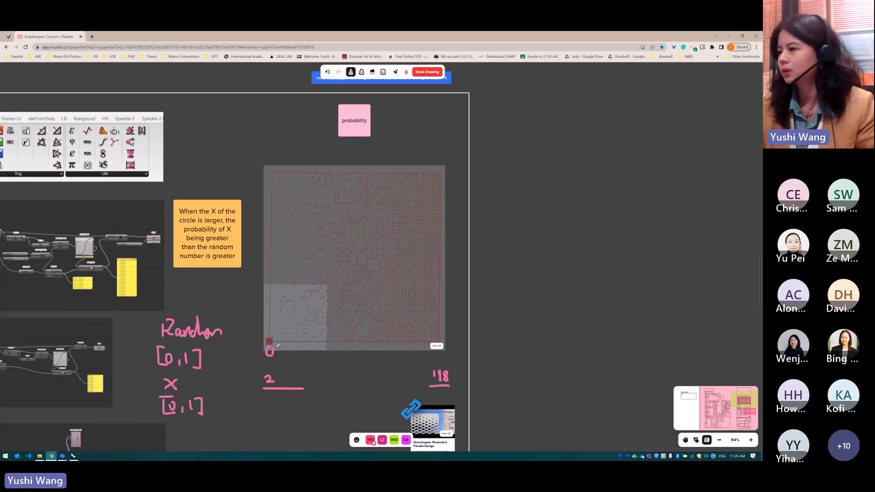
left_click_drag(439, 348, 437, 358)
mouse_move(286, 363)
left_mouse_down()
mouse_move(401, 360)
mouse_move(367, 370)
mouse_move(340, 359)
left_mouse_up()
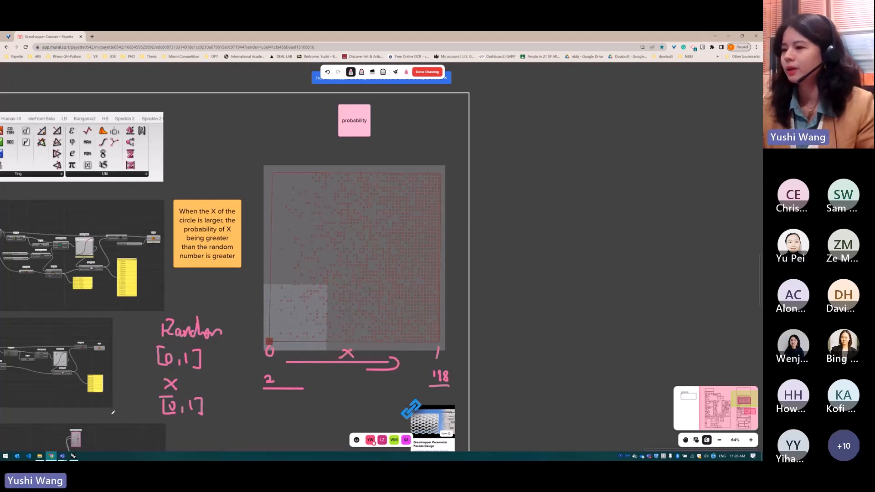
Switch to Rhino to check the Graph Mapper wiring in Grasshopper, and return to the Mural board
mouse_move(72, 456)
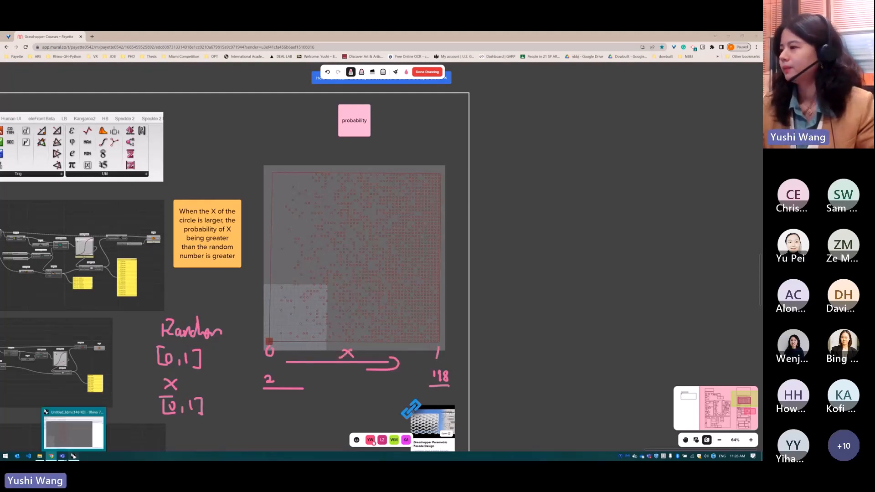
left_click(73, 456)
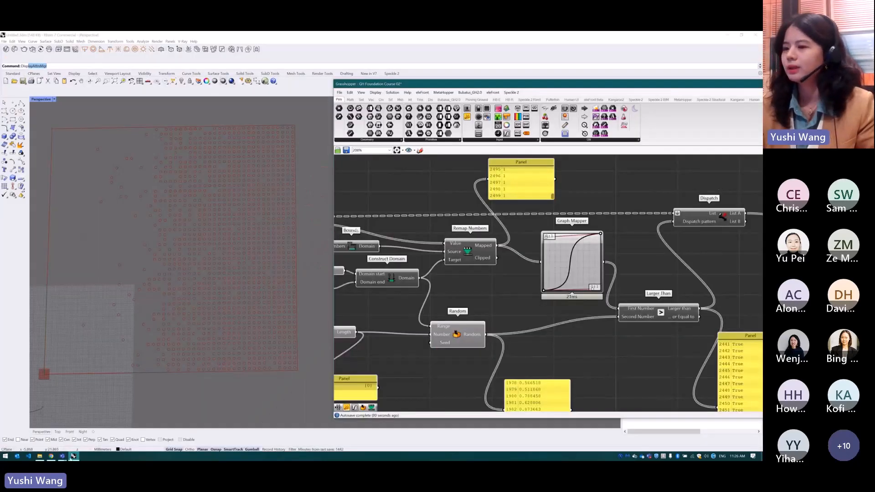
left_click(73, 456)
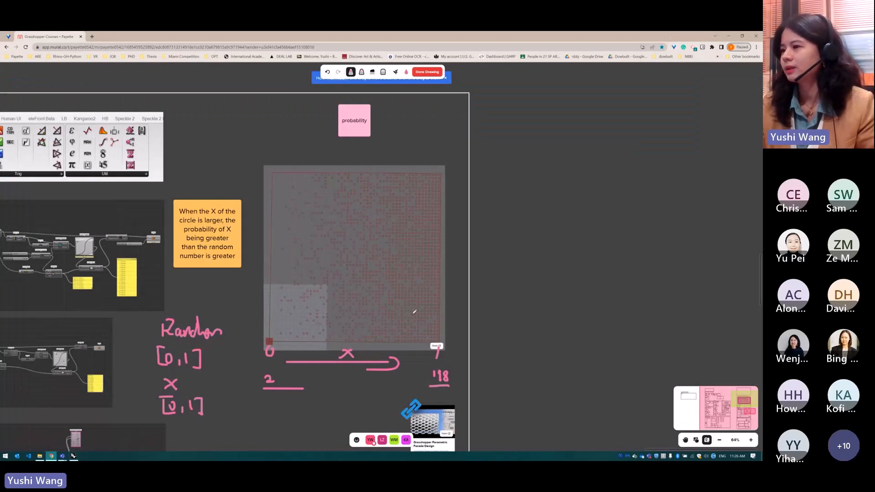
Complete the handwritten word "Random", circle the probability note, and write the condition that X is greater than Random above the grid image
mouse_move(221, 339)
left_mouse_down()
mouse_move(225, 328)
mouse_move(229, 340)
left_mouse_up()
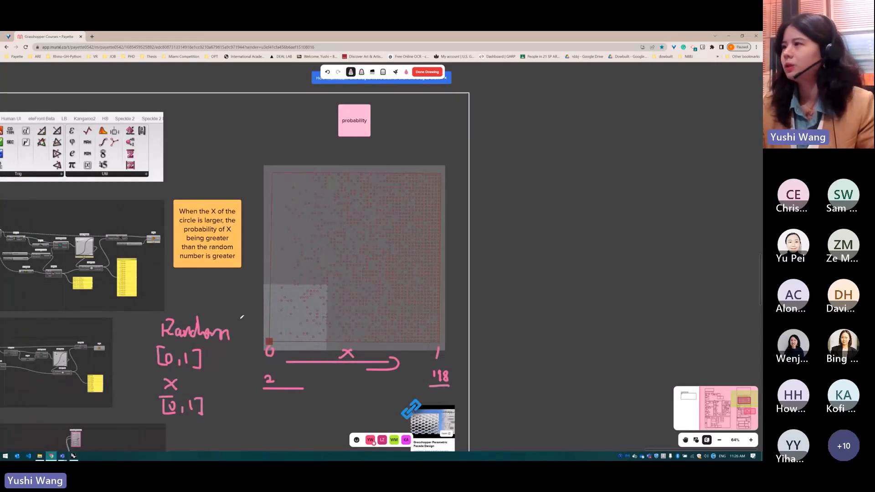
scroll(301, 316, "down", 1)
mouse_move(368, 120)
left_mouse_down()
mouse_move(337, 125)
mouse_move(360, 142)
mouse_move(379, 120)
mouse_move(366, 119)
left_mouse_up()
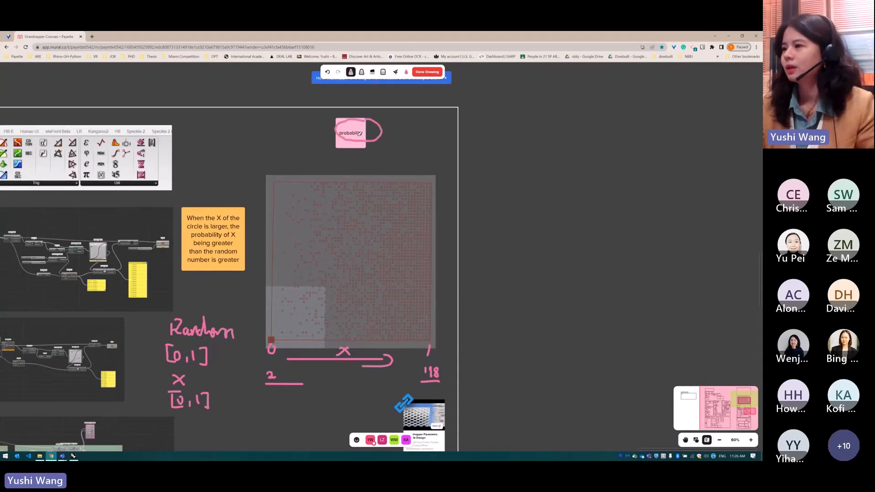
mouse_move(315, 163)
left_mouse_down()
mouse_move(325, 179)
mouse_move(305, 180)
mouse_move(348, 170)
mouse_move(337, 178)
mouse_move(365, 159)
mouse_move(355, 173)
mouse_move(395, 161)
mouse_move(401, 172)
left_mouse_up()
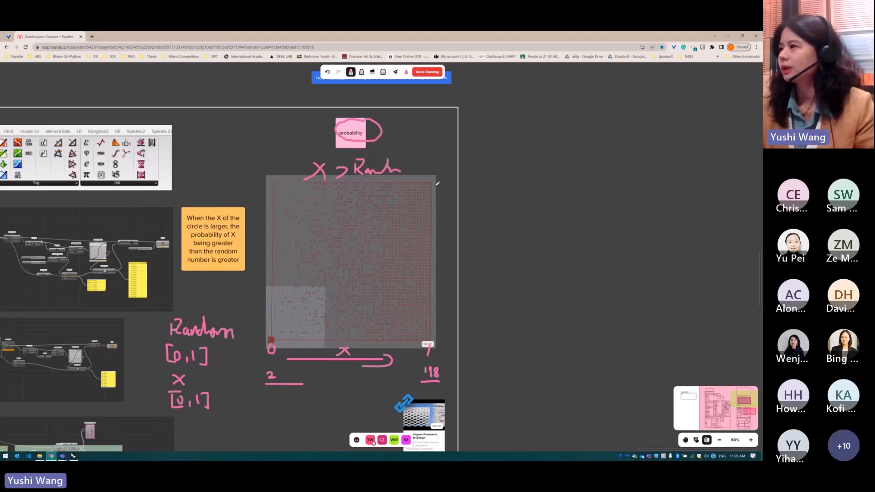
Highlight the grid's X = 1 edge, circle the 1, and label the grid's ends 0% and 100% above the image
left_click_drag(434, 181, 438, 292)
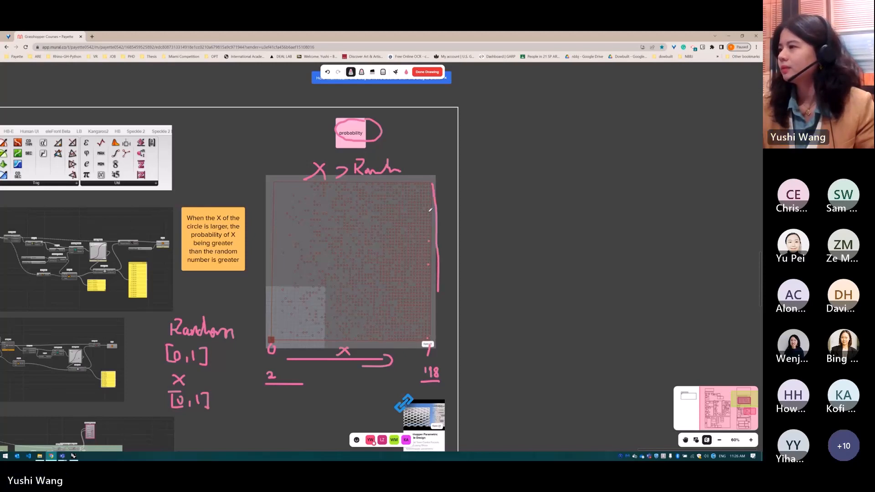
mouse_move(433, 341)
left_mouse_down()
mouse_move(421, 351)
mouse_move(436, 353)
left_mouse_up()
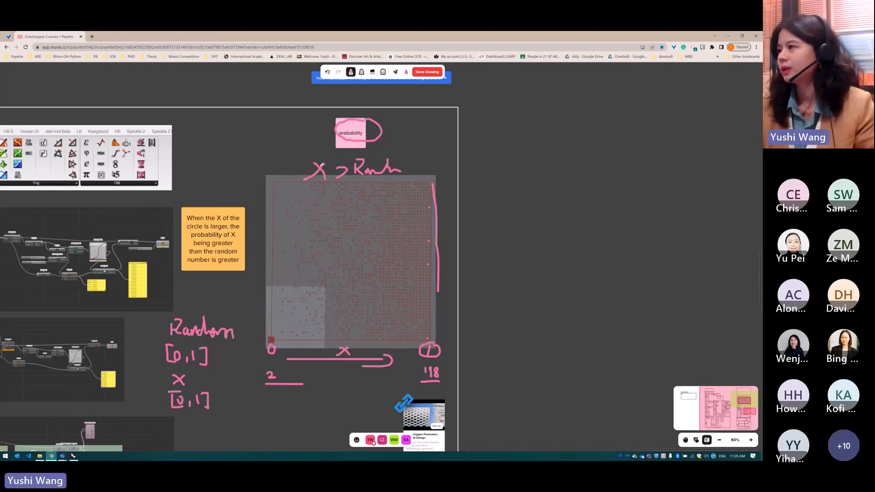
mouse_move(428, 165)
left_mouse_down()
mouse_move(422, 182)
mouse_move(449, 171)
mouse_move(444, 181)
left_mouse_up()
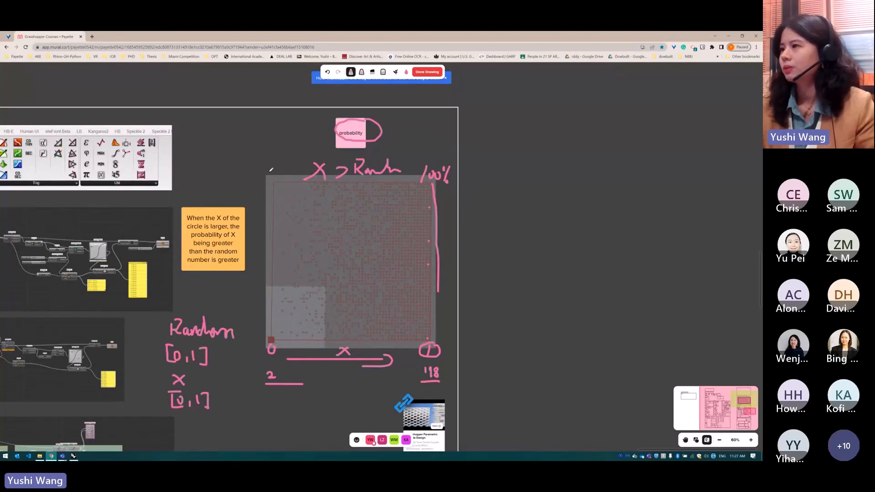
mouse_move(268, 166)
left_mouse_down()
mouse_move(281, 175)
mouse_move(282, 164)
left_mouse_up()
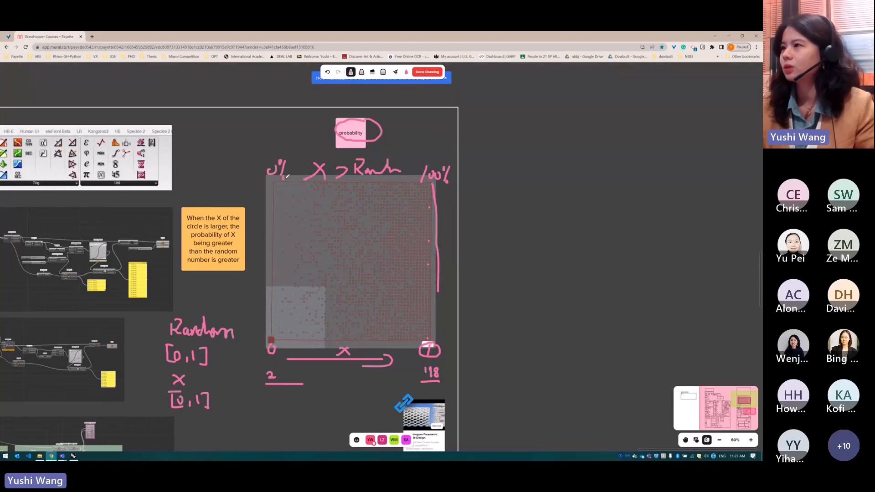
left_click_drag(276, 166, 270, 167)
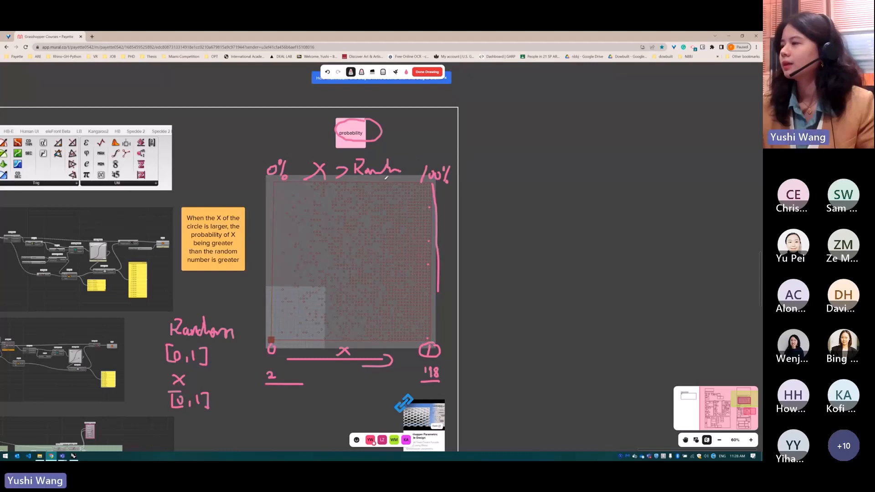
Underline Larger Than in the first Grasshopper definition screenshot, and circle its true/false panel and the Dispatch component
scroll(406, 212, "down", 1, "ctrl")
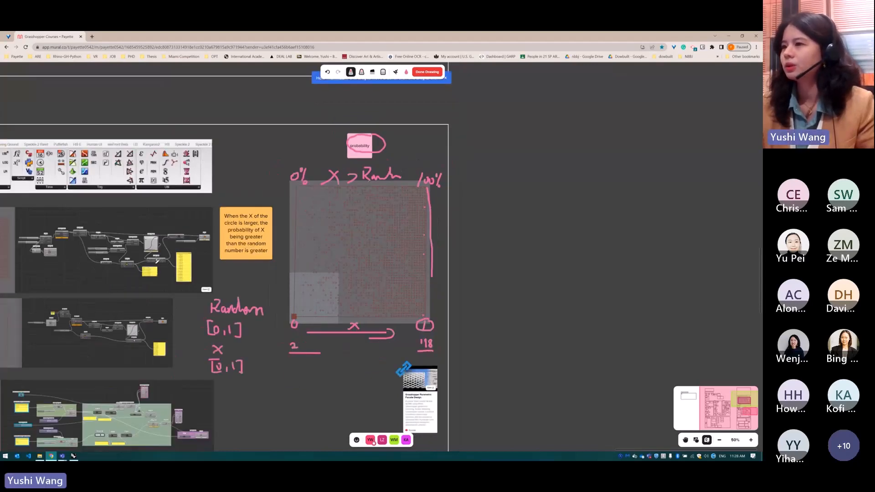
scroll(157, 261, "up", 1, "ctrl")
scroll(150, 263, "up", 4, "ctrl")
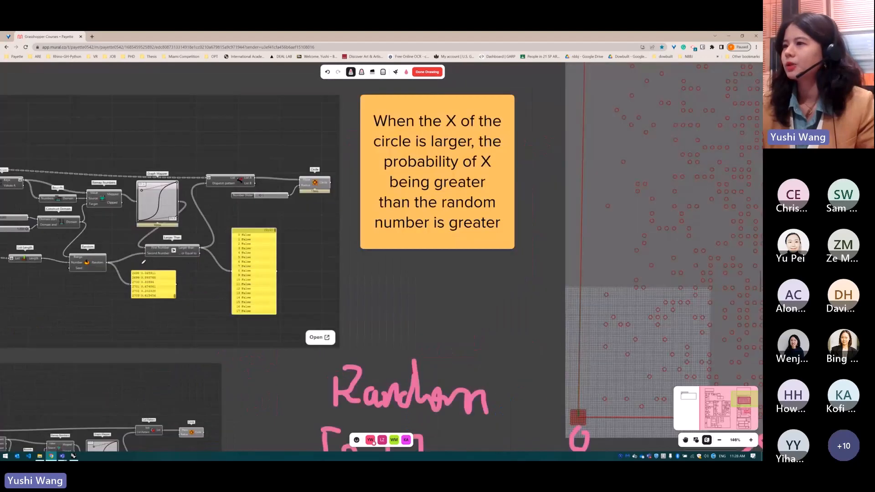
scroll(144, 262, "up", 2, "ctrl")
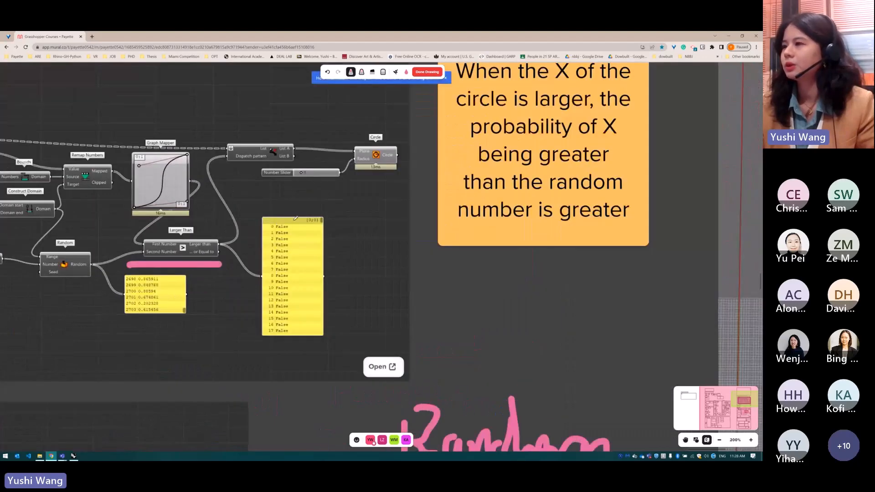
mouse_move(294, 220)
left_mouse_down()
mouse_move(248, 320)
mouse_move(321, 254)
mouse_move(310, 213)
left_mouse_up()
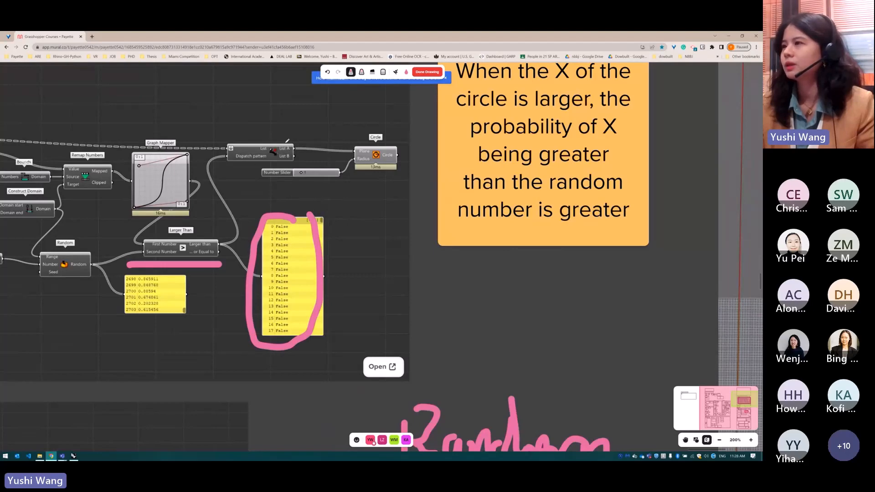
mouse_move(295, 139)
left_mouse_down()
mouse_move(222, 158)
mouse_move(309, 152)
mouse_move(300, 142)
left_mouse_up()
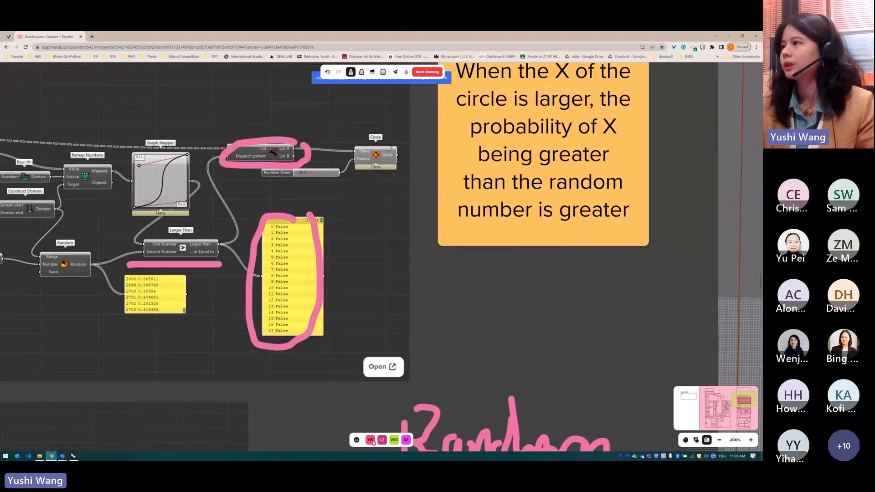
Switch from the Mural board to Rhino and bring the purple group below the first Grasshopper definition into view
scroll(311, 232, "down", 3)
scroll(298, 248, "down", 4)
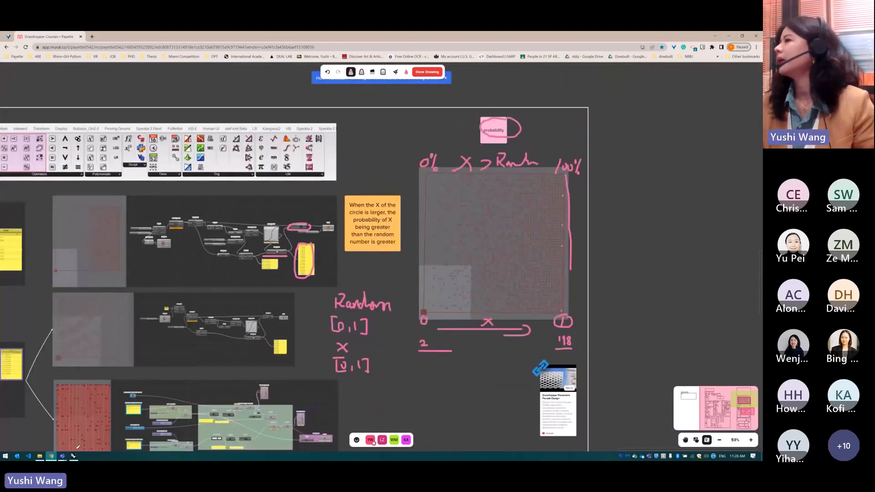
left_click(73, 455)
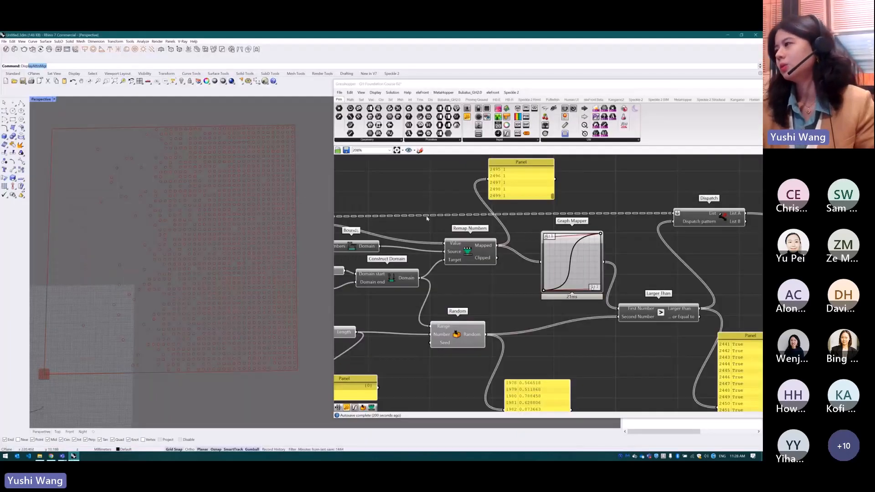
scroll(532, 283, "down", 5)
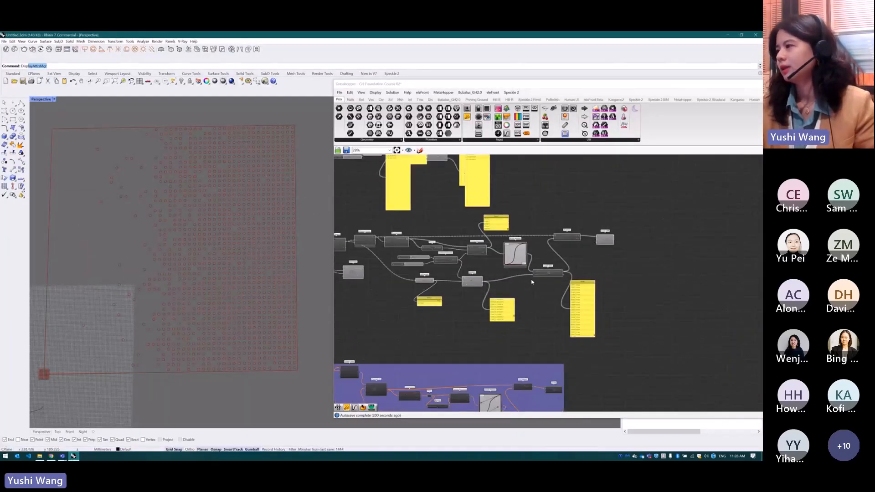
scroll(532, 282, "down", 3)
left_click(631, 325)
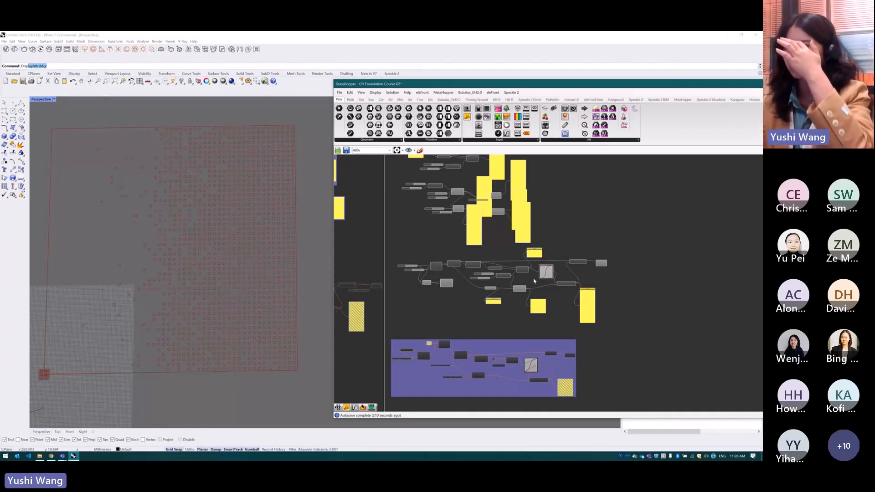
Enable all components of the purple group so its circle pattern appears beside the grid in the viewport
scroll(192, 221, "down", 6)
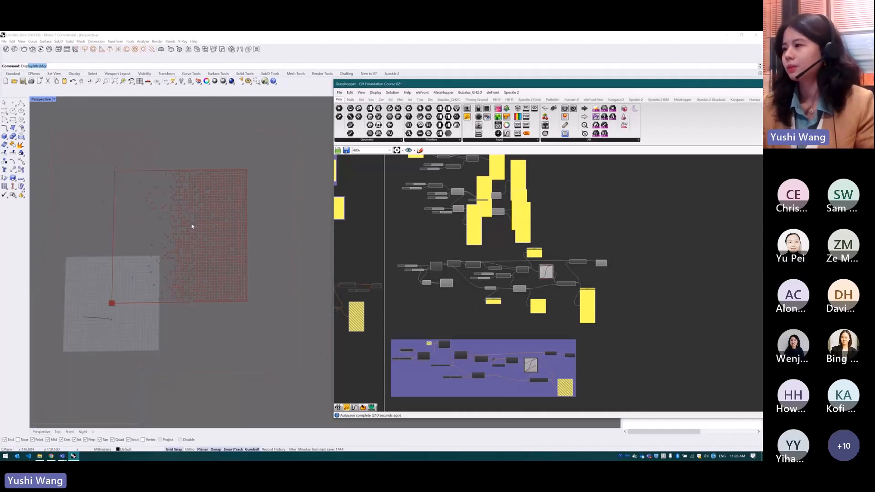
left_click_drag(587, 334, 388, 399)
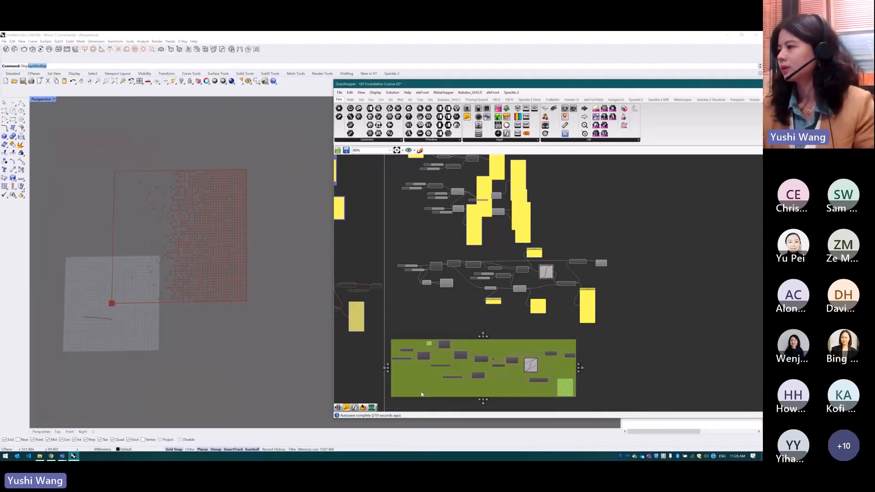
middle_click(543, 369)
left_click(556, 377)
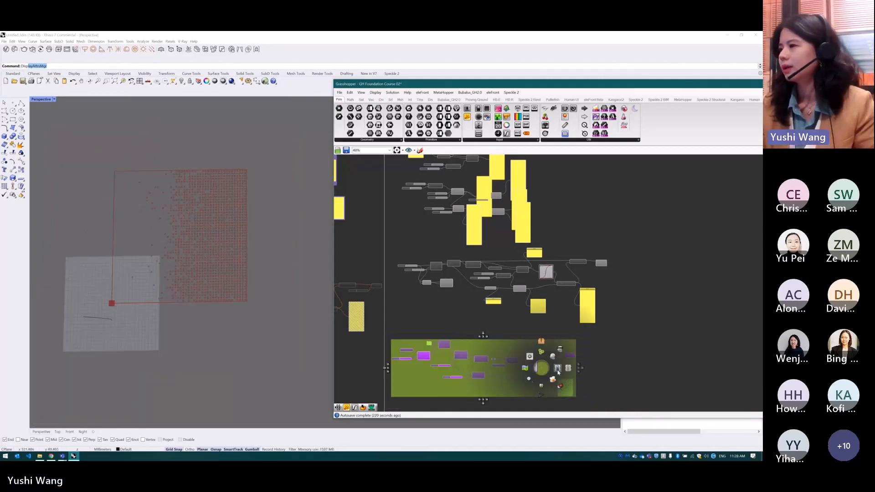
scroll(208, 242, "down", 3)
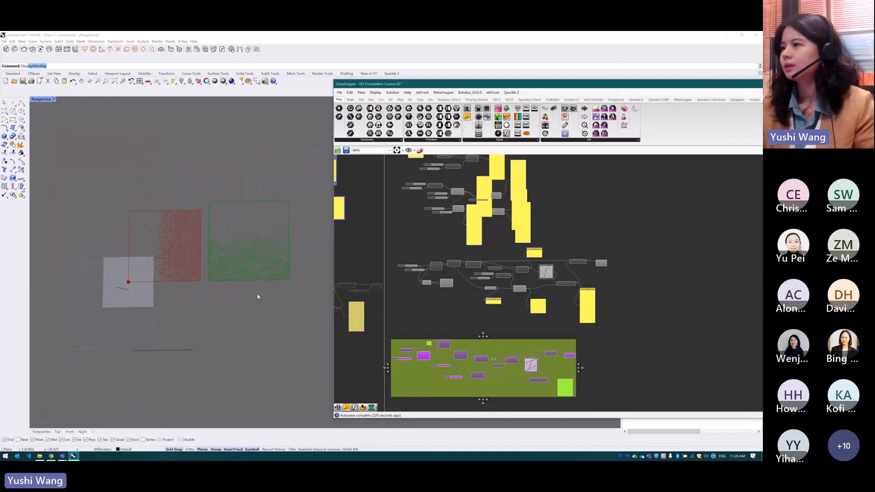
left_click(402, 303)
Search the Grasshopper components for "popul" to point out the Populate tools, and close the search without placing anything
scroll(556, 381, "up", 6)
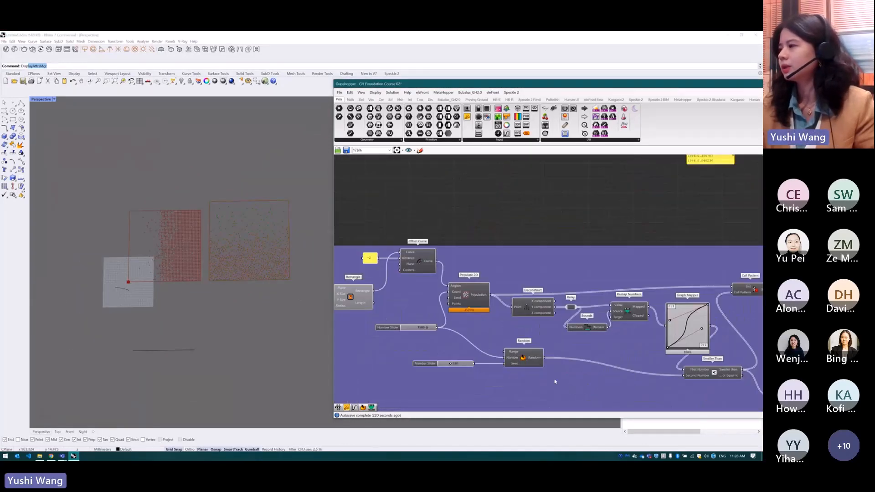
scroll(557, 373, "down", 2)
left_click_drag(487, 304, 485, 304)
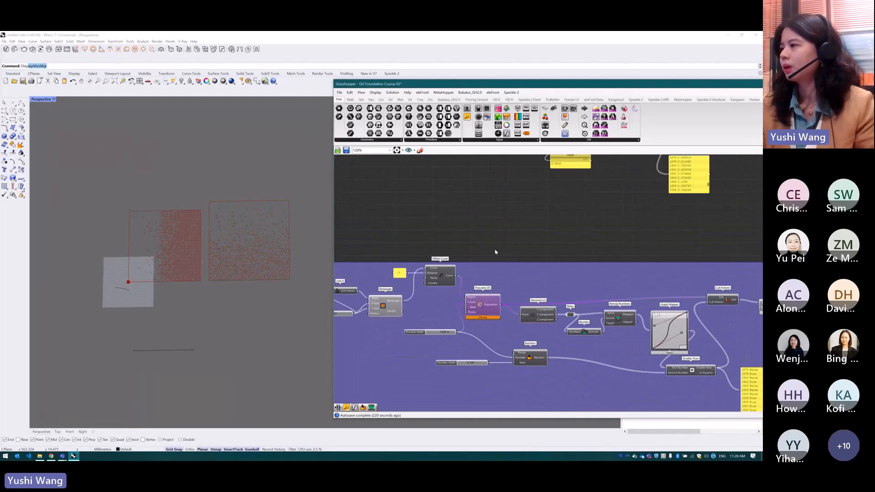
double_click(500, 251)
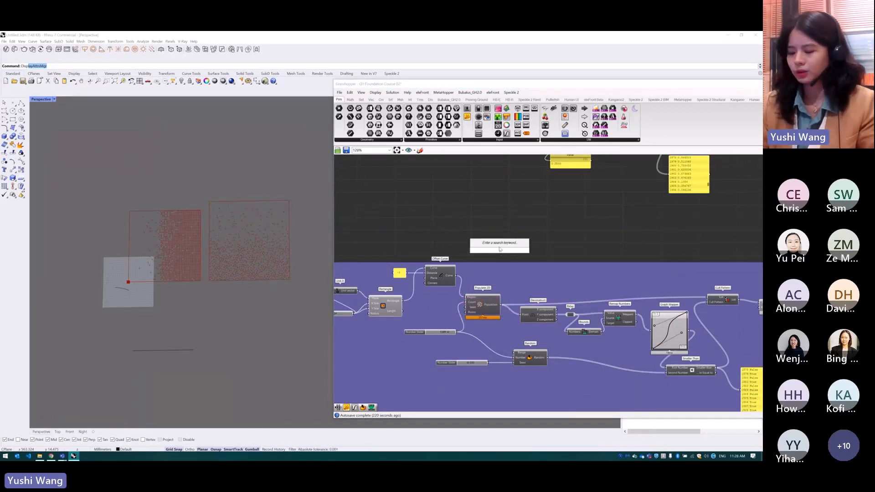
type("popul")
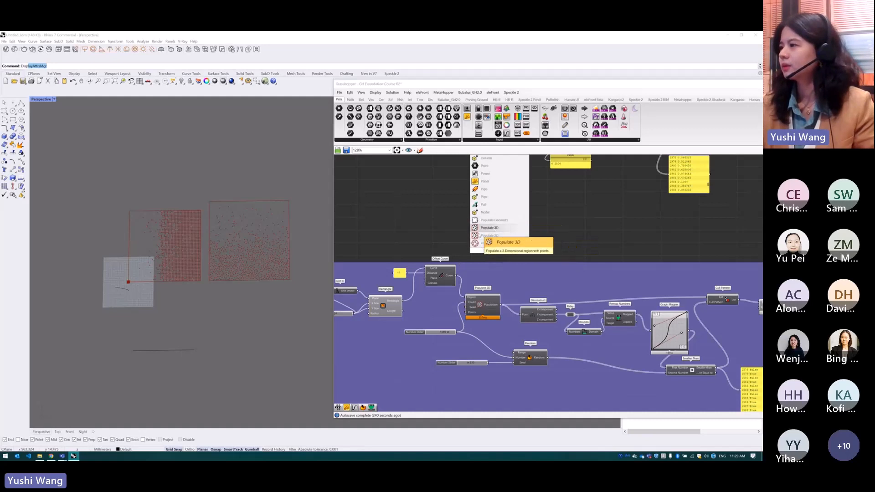
left_click(559, 236)
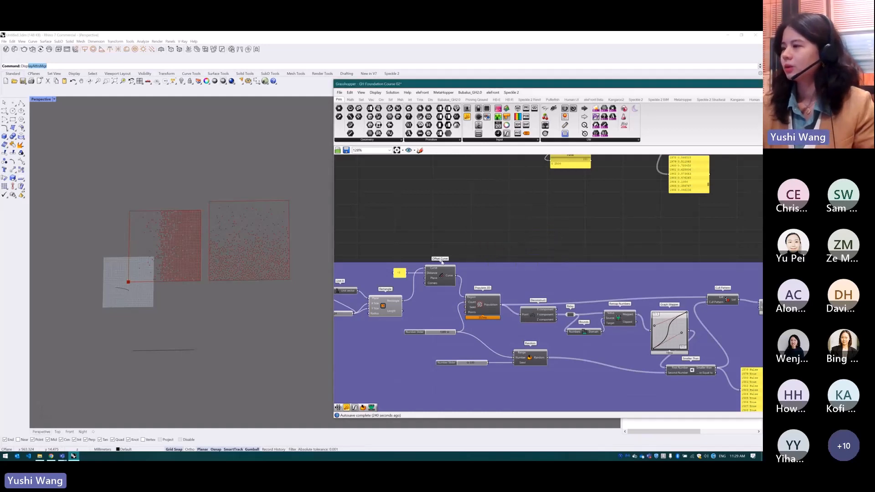
Turn on the preview of the Populate 2D component and inspect its scattered points in the viewport
left_click(484, 305)
middle_click(486, 304)
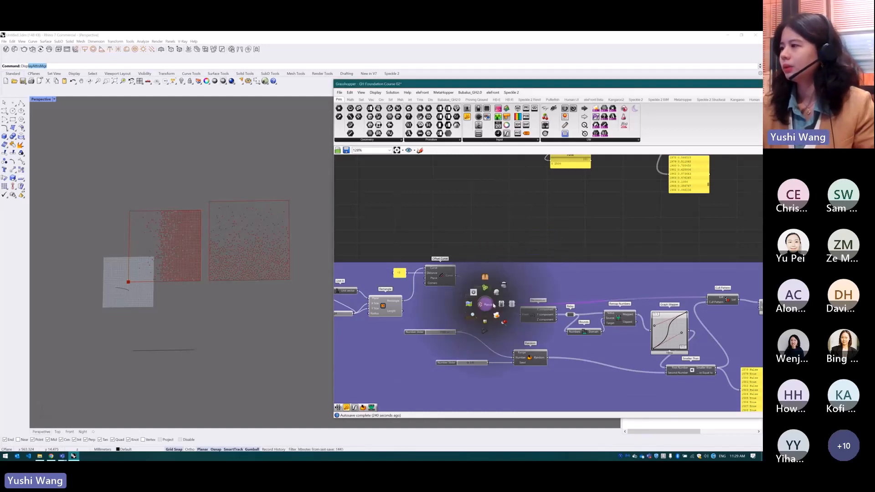
left_click(494, 305)
scroll(317, 228, "up", 4)
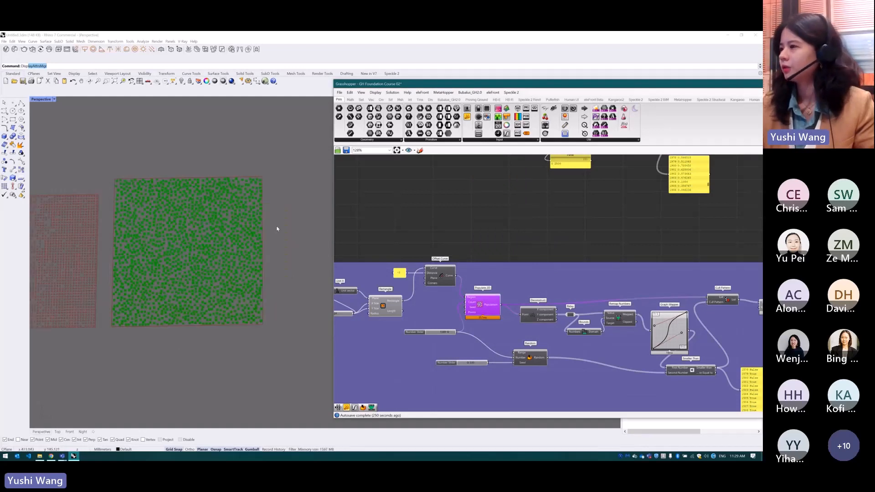
left_click(518, 241)
left_click(480, 306)
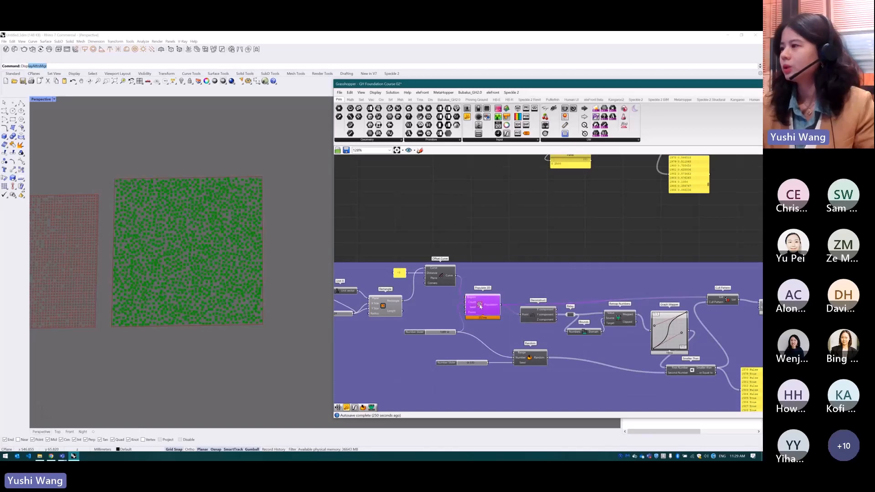
scroll(411, 304, "up", 1)
left_click(471, 222)
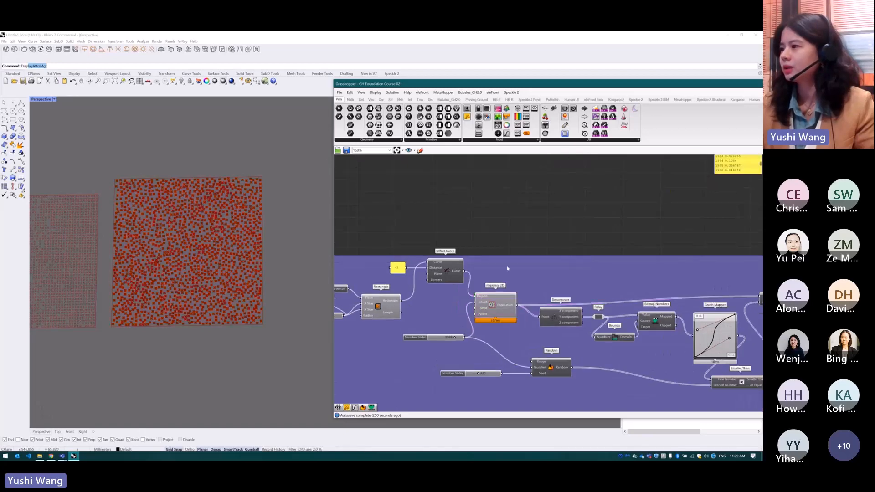
Turn off the preview of the Populate 2D component
left_click(496, 304)
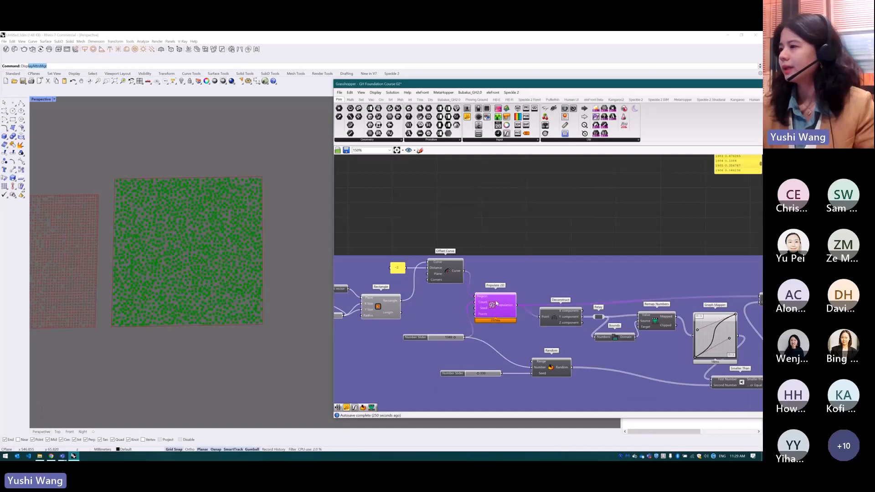
middle_click(495, 303)
left_click(512, 285)
left_click(510, 275)
Connect the Rectangle output directly to the Populate 2D Region input, bypassing Offset Curve, and inspect the circles at the border
left_click_drag(402, 301, 473, 297)
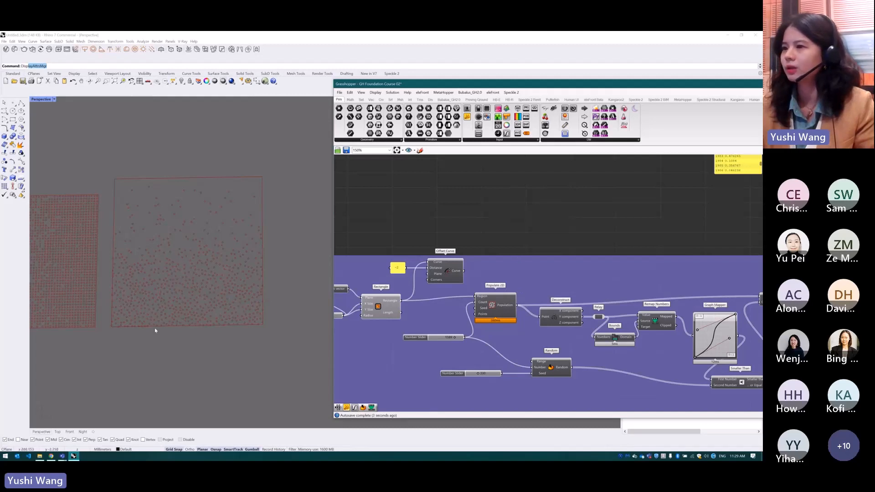
scroll(140, 331, "up", 3)
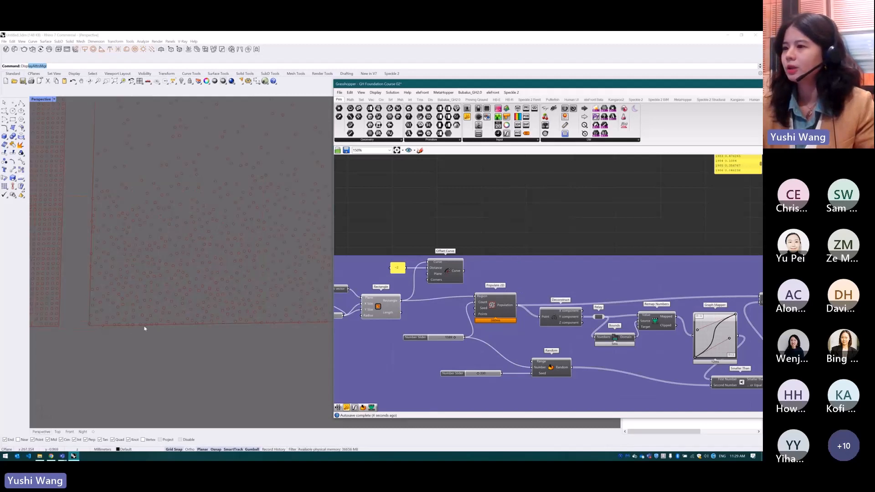
scroll(164, 335, "down", 3)
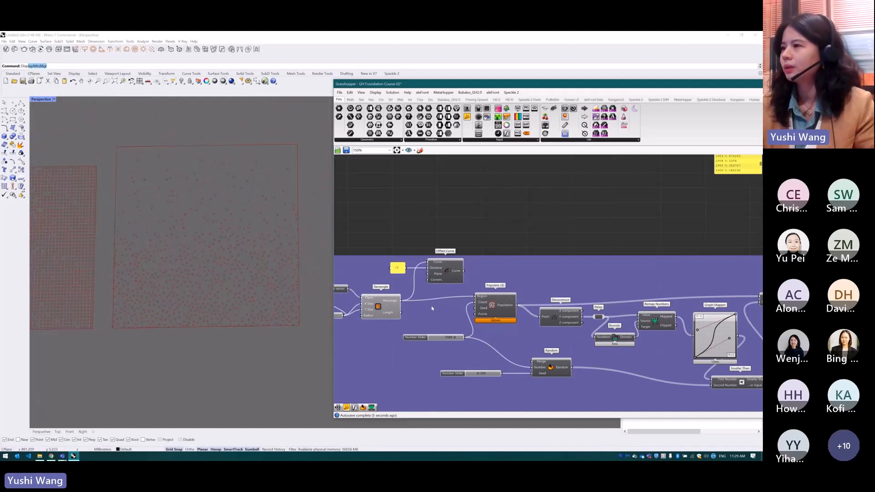
Turn on the Offset Curve preview and connect its Curve output back to the Populate 2D Region input
left_click(441, 273)
middle_click(446, 254)
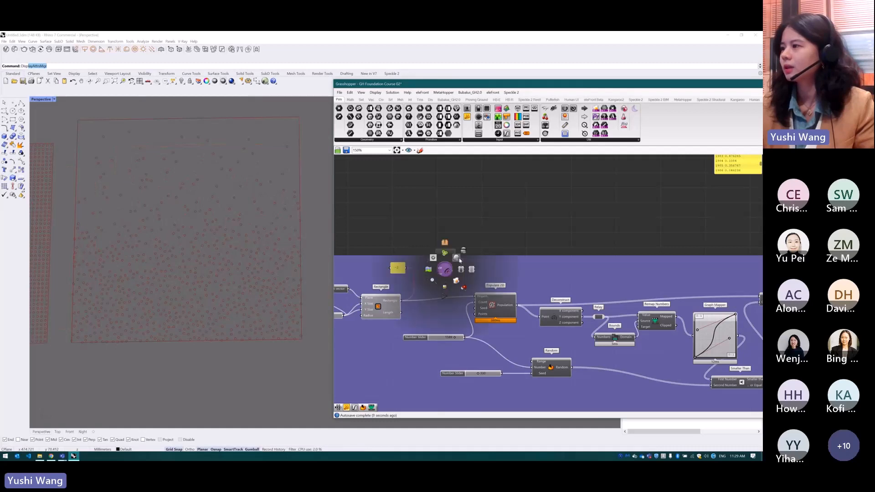
left_click(458, 261)
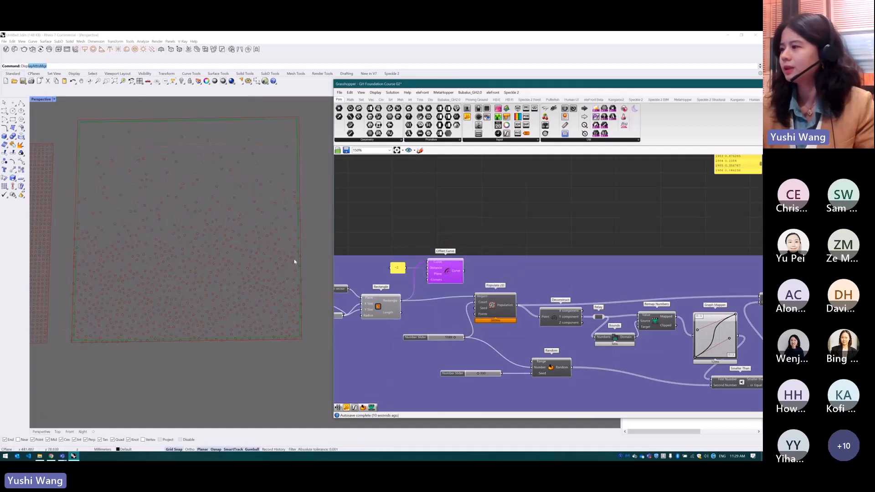
left_click_drag(458, 275, 475, 296)
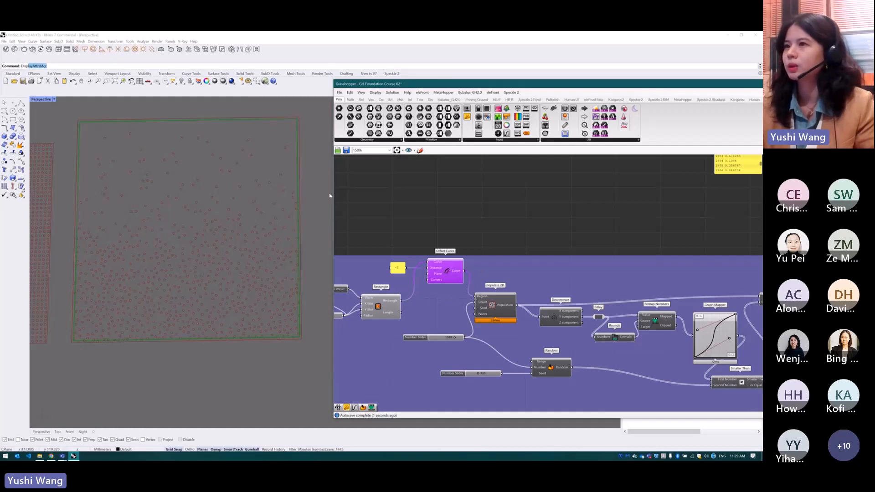
left_click(422, 249)
scroll(423, 253, "down", 2)
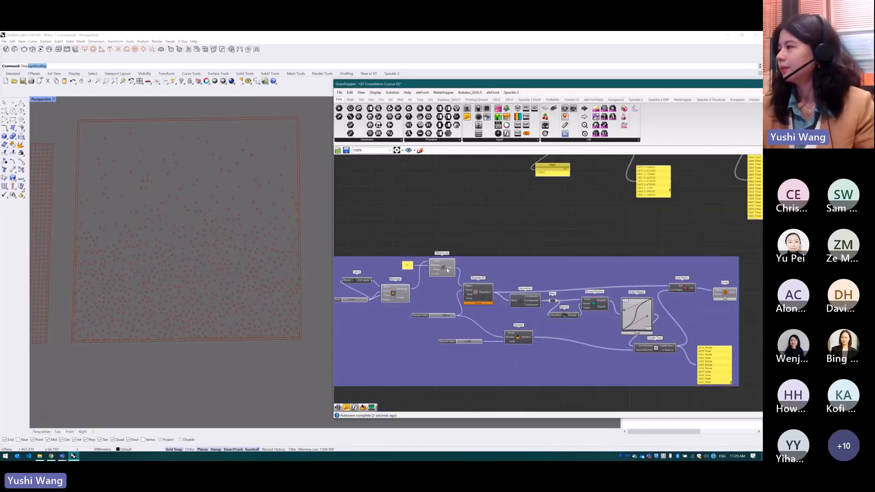
Connect the X component output of Deconstruct to the relay feeding Bounds and Remap Numbers
scroll(639, 310, "up", 2)
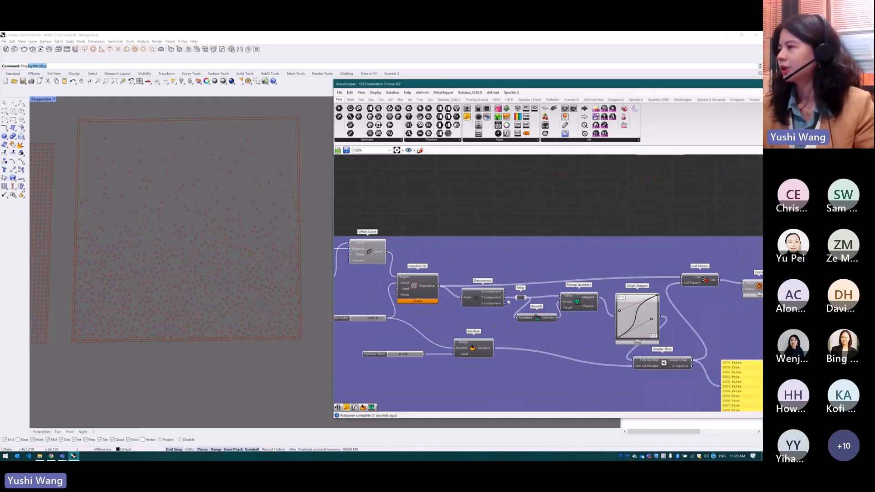
left_click_drag(584, 302, 585, 307)
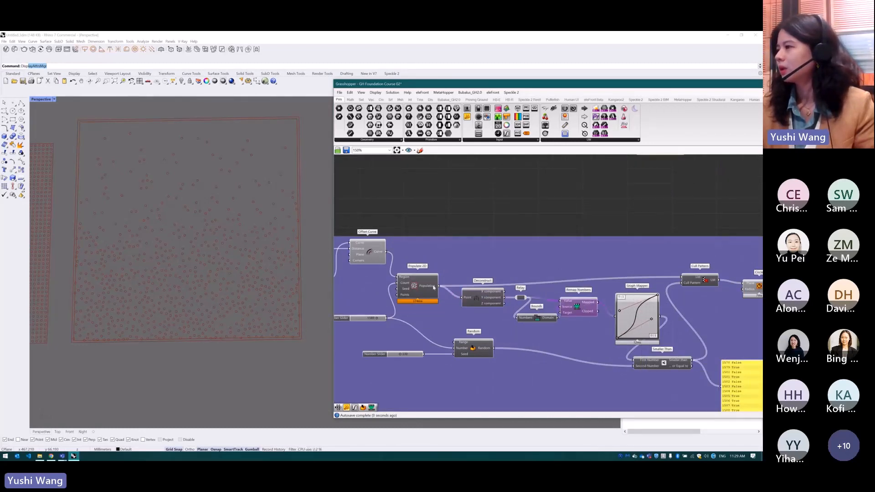
left_click_drag(479, 296, 474, 298)
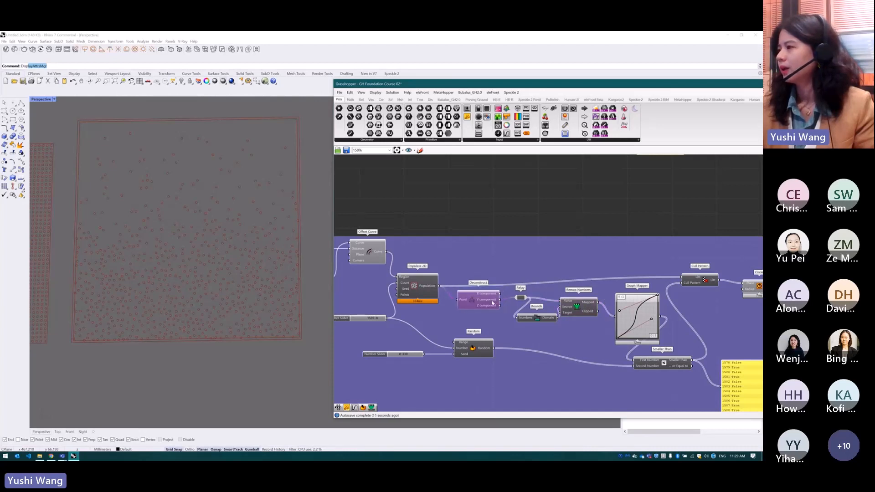
left_click_drag(501, 294, 514, 299)
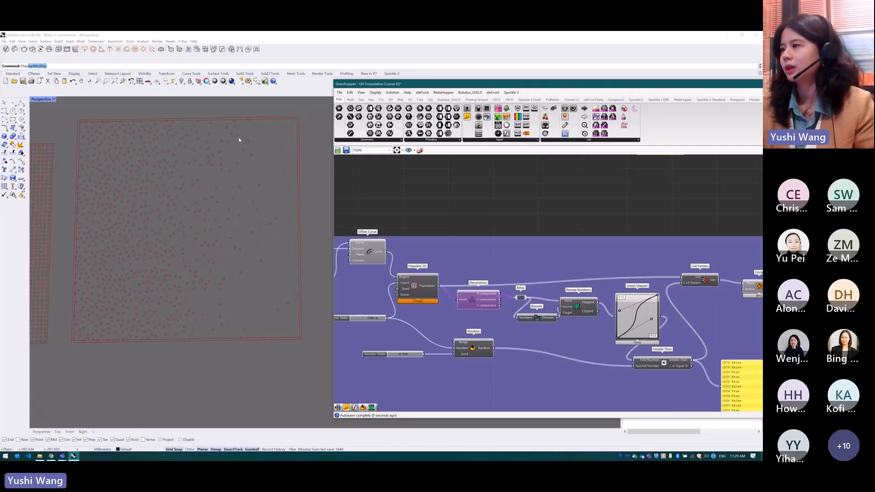
Turn off the preview of the Offset Curve component
left_click(367, 250)
middle_click(368, 250)
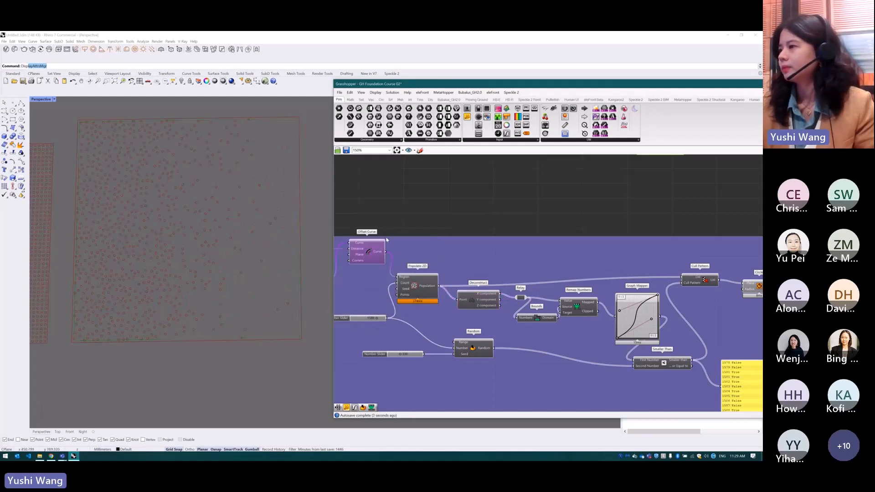
scroll(479, 245, "down", 2)
Change the number slider feeding the Random component's Seed input to vary the circle pattern
scroll(483, 298, "up", 3)
left_click(574, 290)
mouse_move(356, 338)
left_mouse_down()
mouse_move(381, 346)
mouse_move(359, 349)
left_mouse_up()
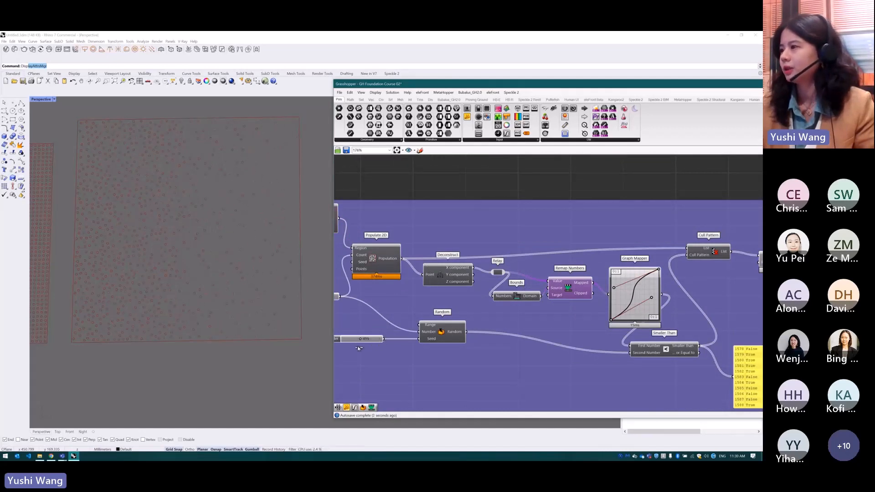
Reshape the Graph Mapper's Bezier curve to a steeper slope, and switch its graph type to Parabola
scroll(581, 312, "down", 2)
left_click_drag(582, 302, 549, 278)
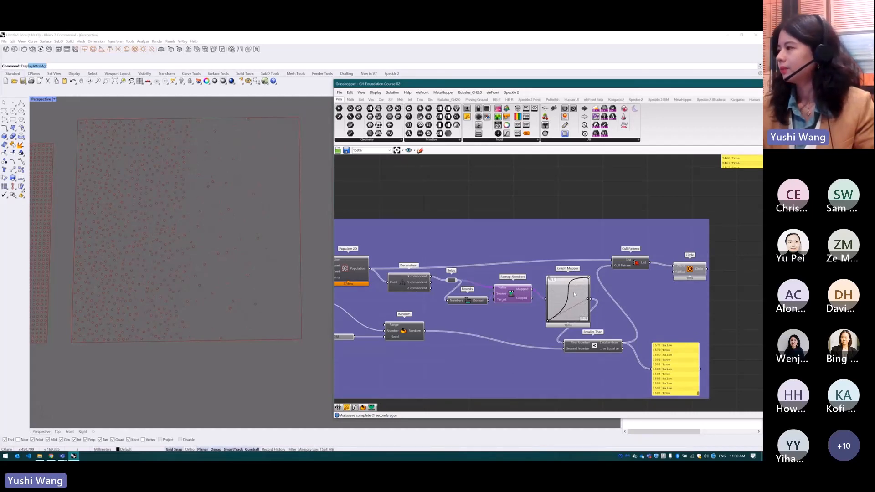
right_click_drag(574, 292, 572, 299)
right_click(572, 299)
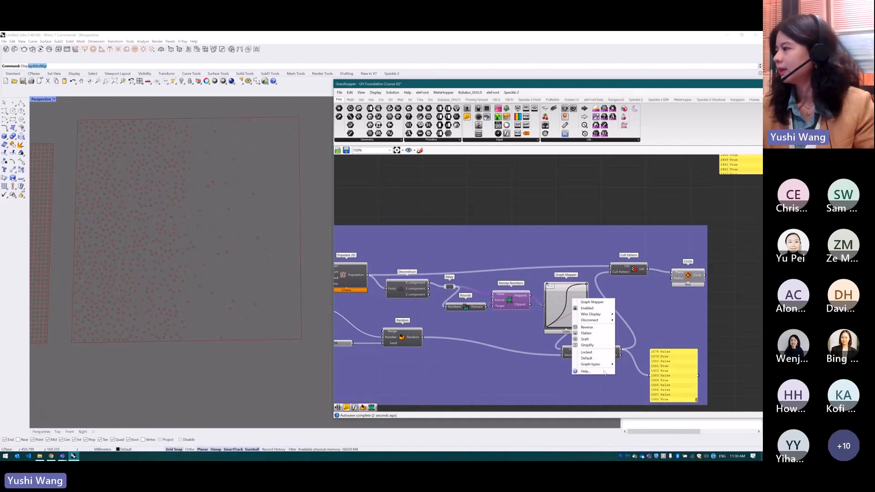
right_click(569, 302)
mouse_move(602, 370)
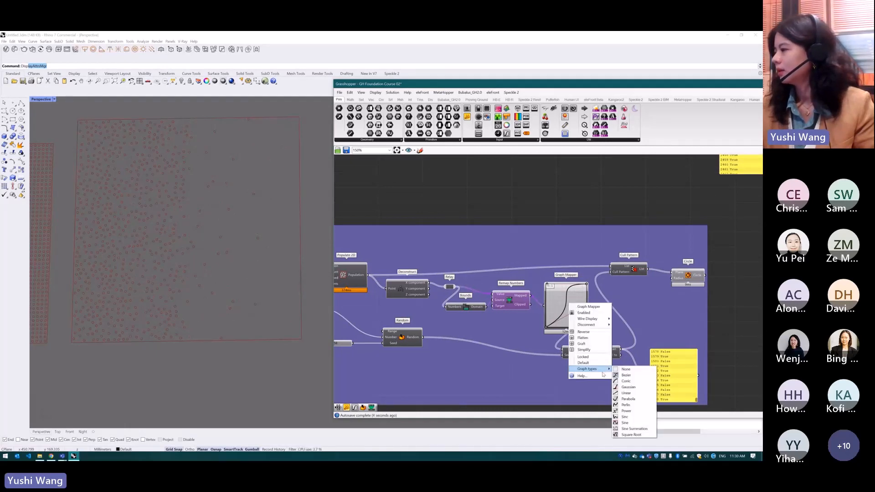
left_click(628, 399)
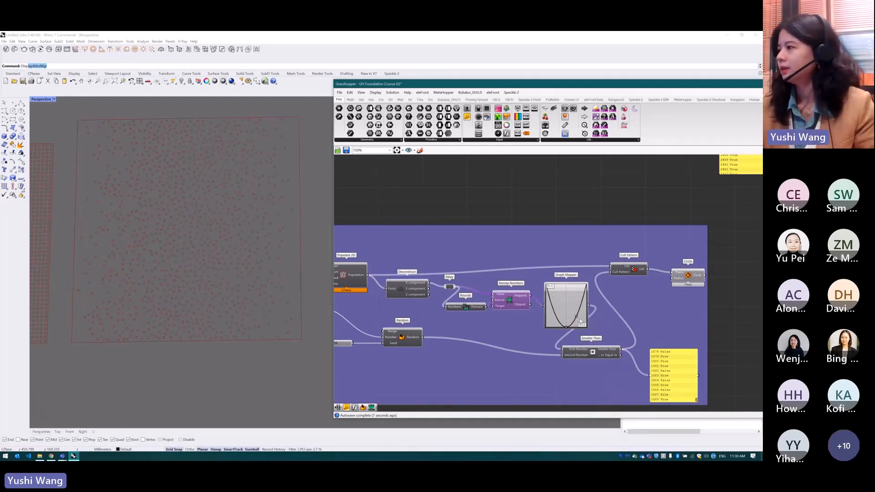
Shift the Graph Mapper's parabola vertex toward higher X values and narrow the curve to reshape the circle distribution
mouse_move(567, 329)
left_mouse_down()
mouse_move(574, 322)
mouse_move(568, 327)
left_mouse_up()
scroll(570, 218, "down", 2)
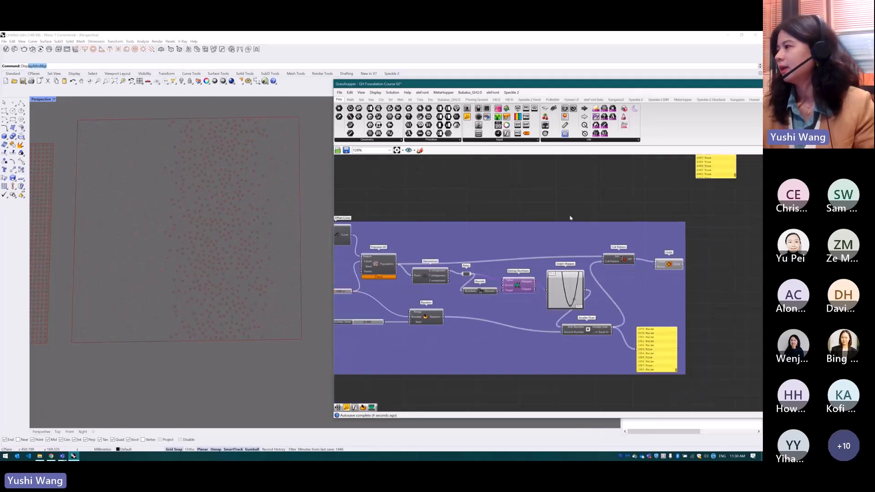
scroll(647, 258, "up", 3)
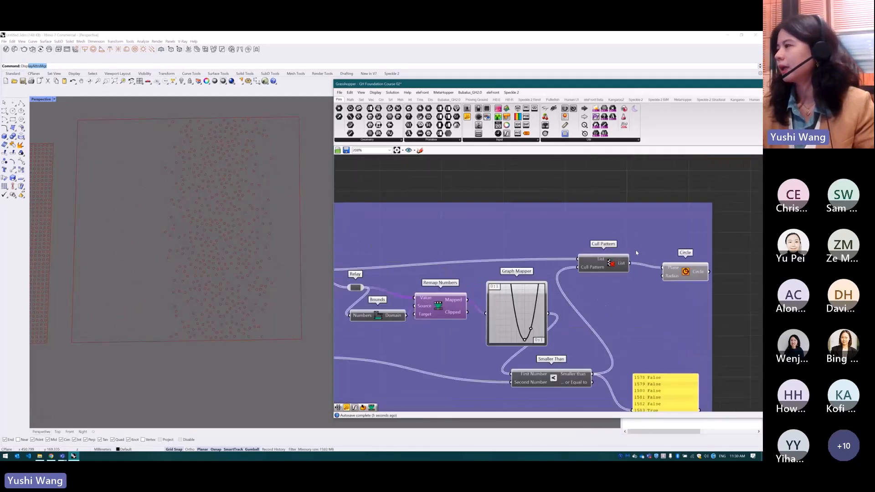
Reposition the panel reading Larger Than below the Circle CNR component and review its True/False values beside the Dispatch component
left_click(609, 264)
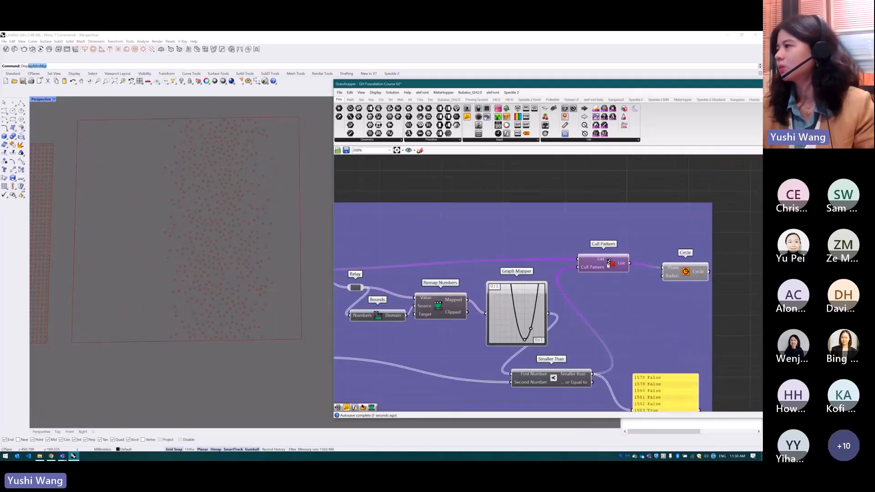
scroll(625, 201, "down", 5)
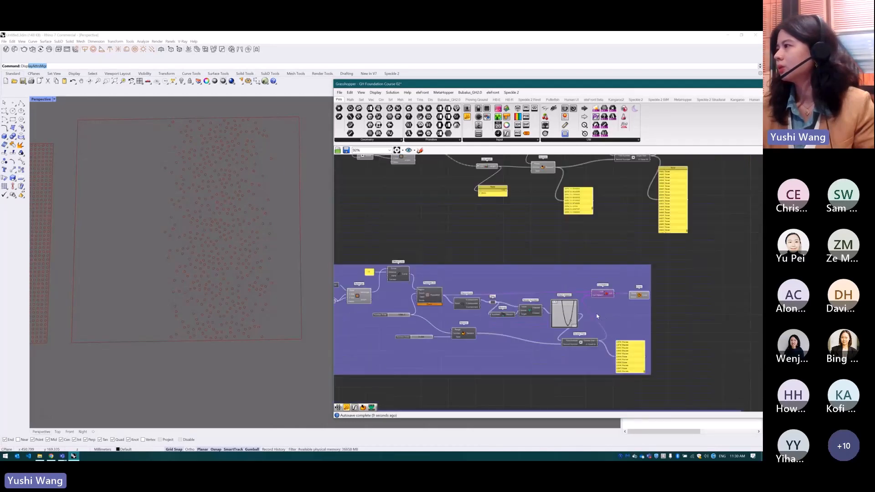
left_click(625, 200)
scroll(625, 201, "up", 3)
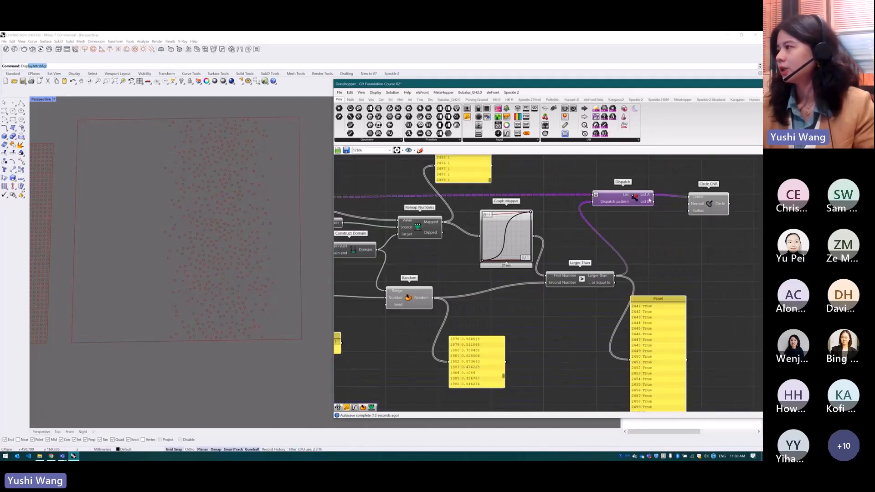
left_click_drag(654, 301, 691, 258)
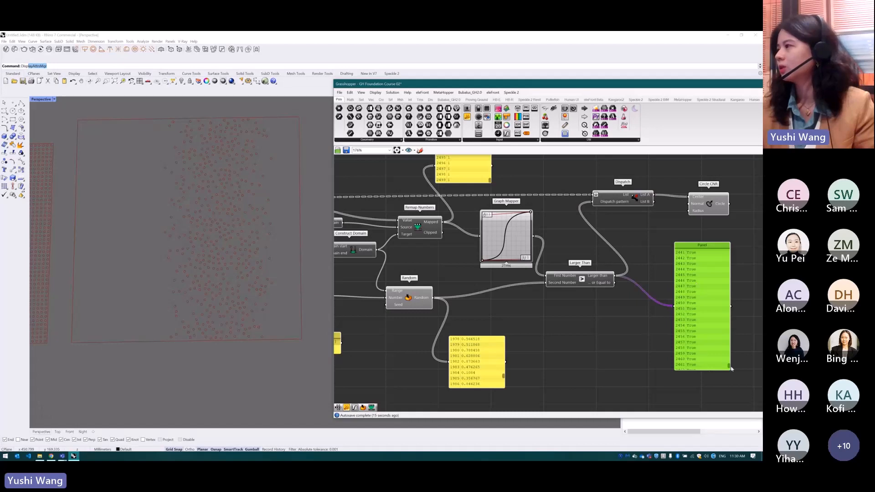
left_click_drag(730, 366, 729, 291)
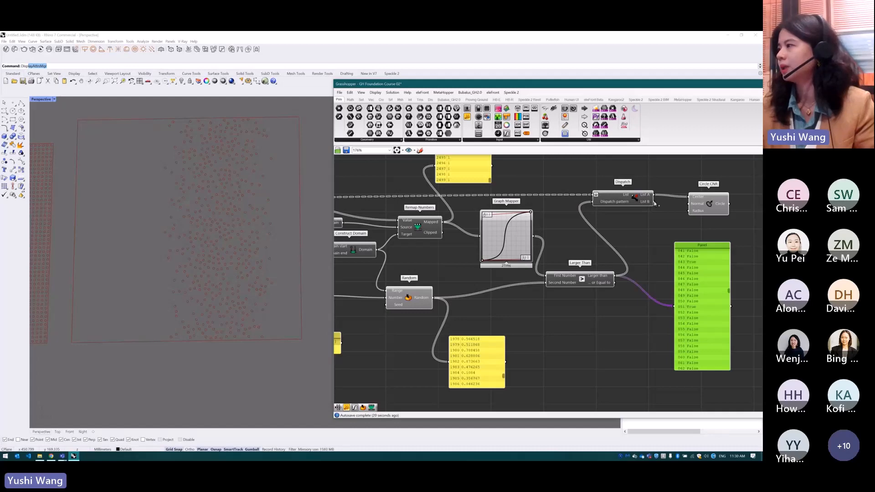
Examine the Cull Pattern component, its True/False pattern panel and the Circle component it feeds in the grouped definition
scroll(656, 263, "down", 6)
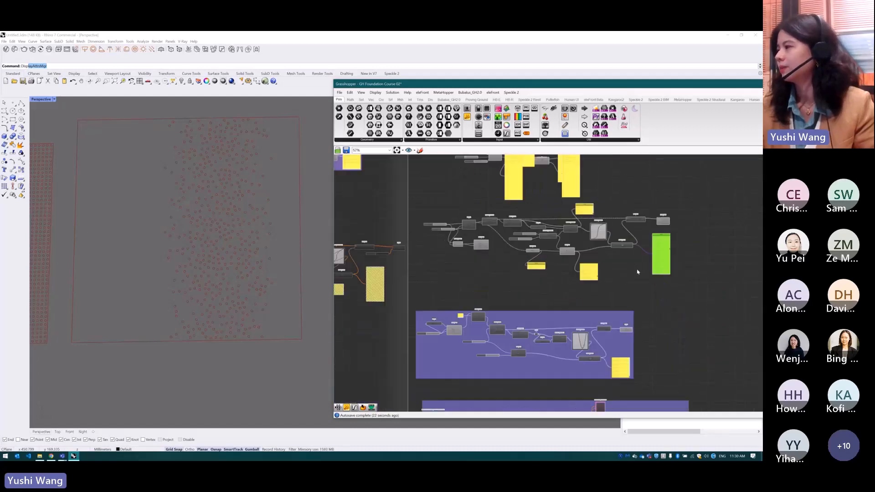
scroll(620, 340, "up", 7)
left_click(578, 310)
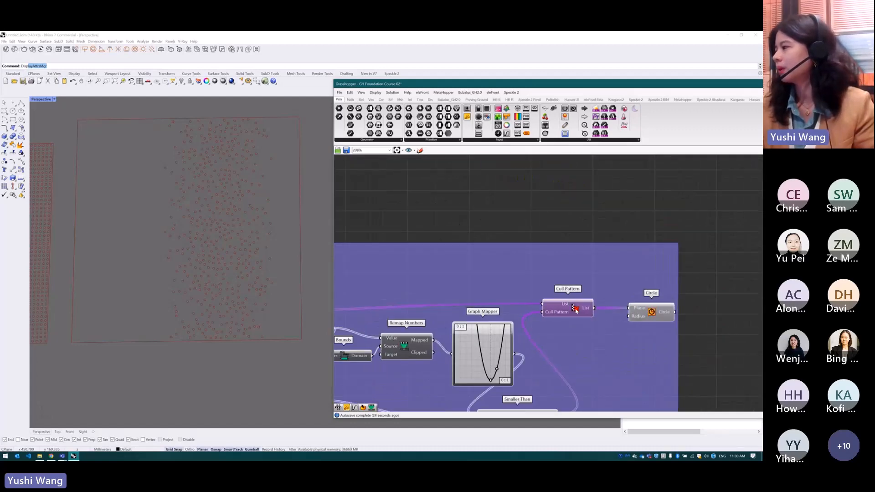
scroll(603, 328, "down", 3)
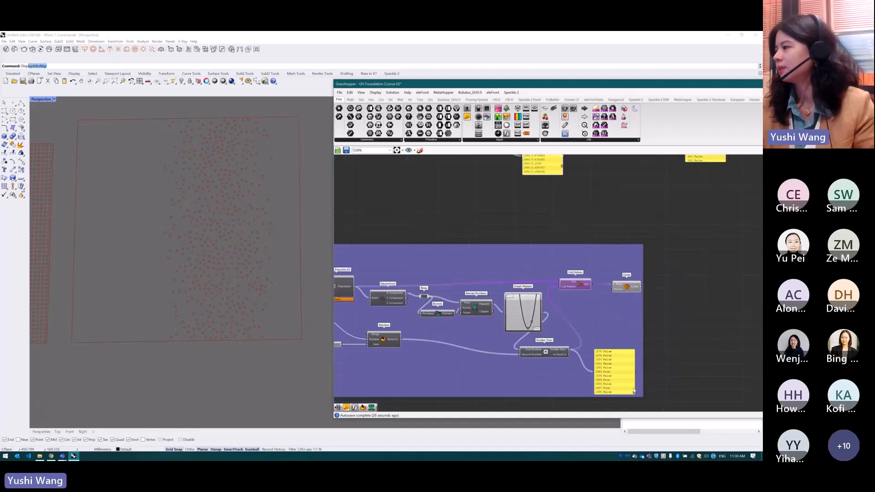
scroll(633, 394, "up", 5)
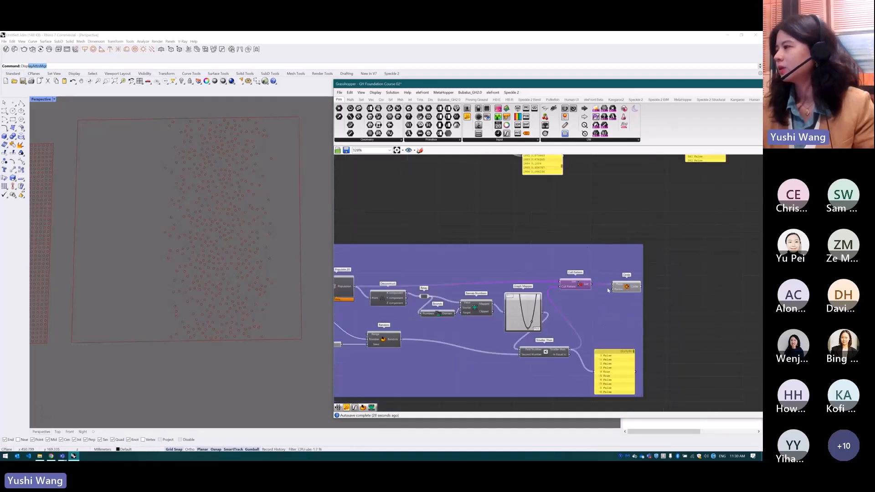
left_click_drag(631, 286, 638, 286)
left_click(622, 269)
scroll(682, 273, "down", 3)
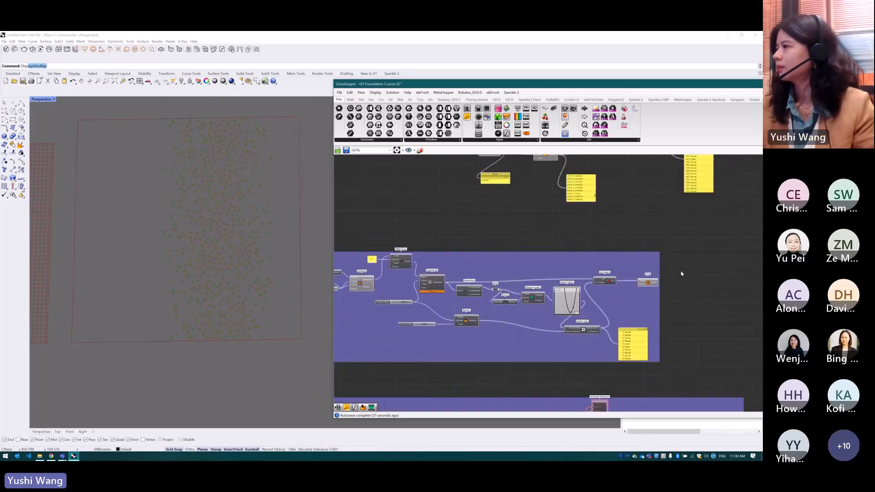
Disable both random circle pattern definitions together, the ungrouped one and the purple group below it
scroll(682, 273, "down", 2)
left_click_drag(722, 336, 448, 167)
left_click_drag(448, 167, 449, 166)
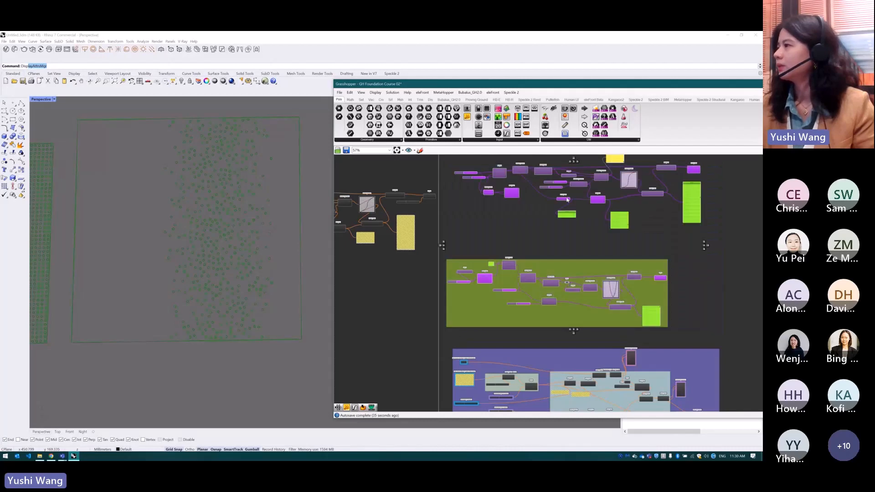
middle_click(567, 200)
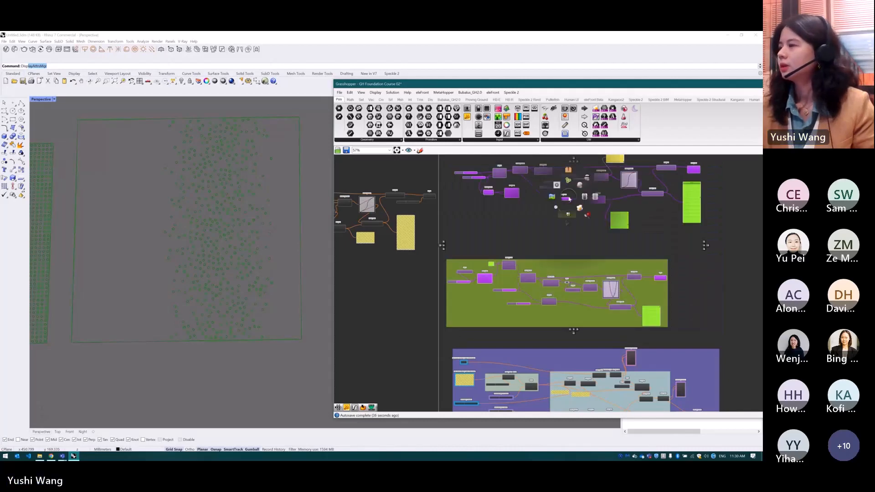
scroll(567, 199, "up", 1)
left_click(594, 197)
left_click(530, 236)
scroll(529, 198, "down", 4)
Enable the facade panel definition group below the circle pattern group
scroll(507, 282, "up", 3)
left_click(592, 322)
middle_click(585, 311)
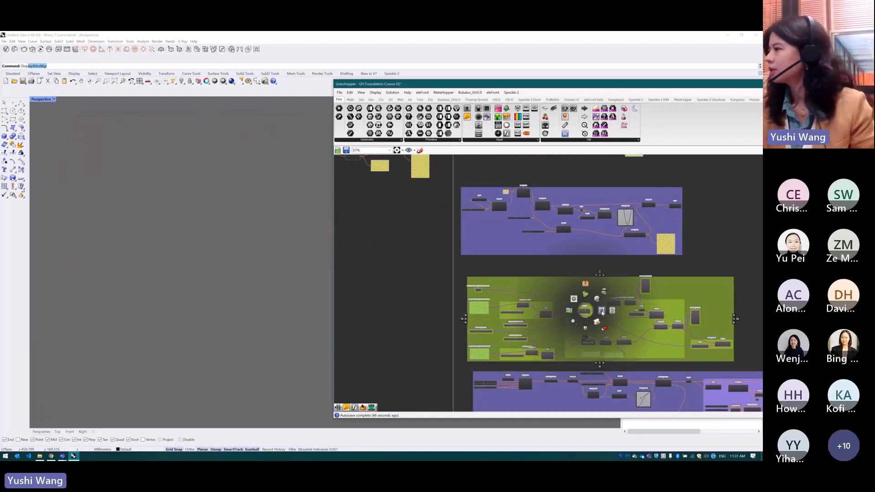
left_click(601, 316)
left_click(719, 270)
Examine the generated facade panels and the definition's inputs for bottom edge curve, panel widths, facade height and panel lengths
scroll(537, 345, "up", 1)
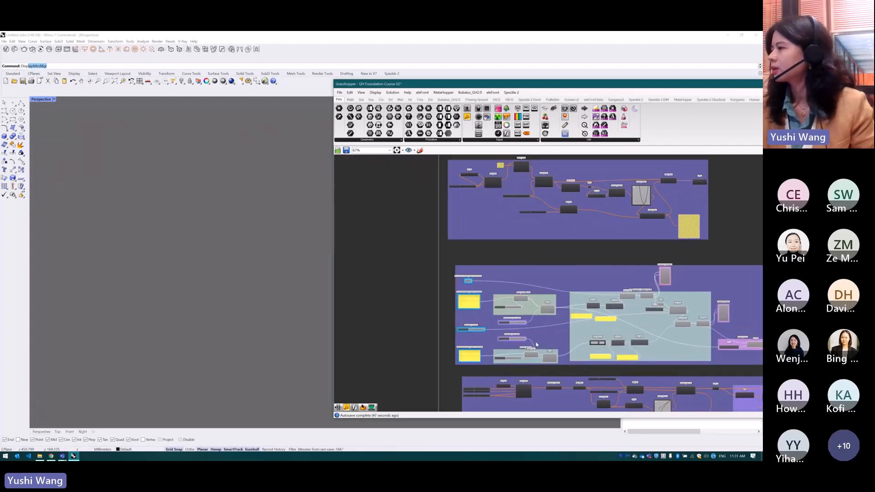
scroll(536, 345, "up", 3)
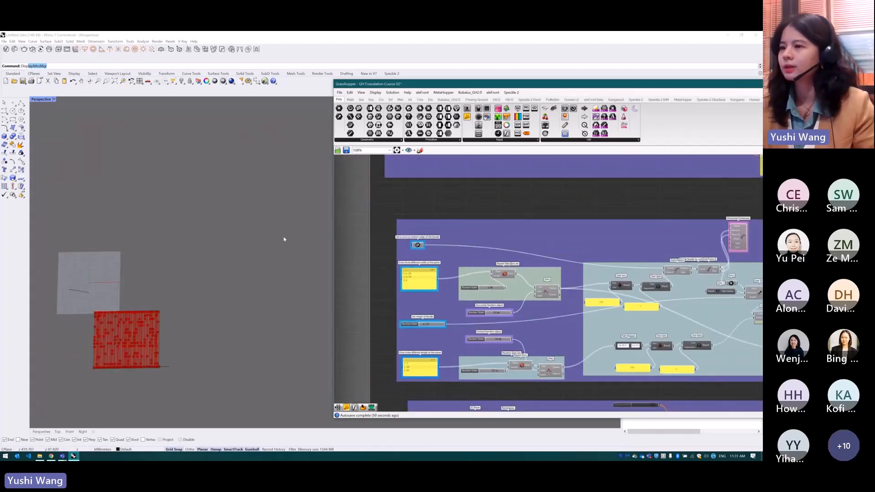
scroll(135, 359, "up", 4)
scroll(278, 308, "down", 2)
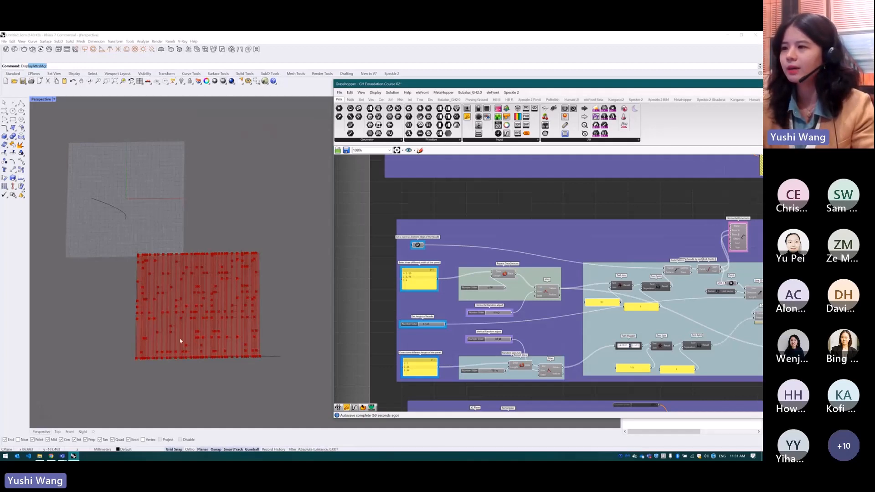
scroll(180, 341, "up", 3)
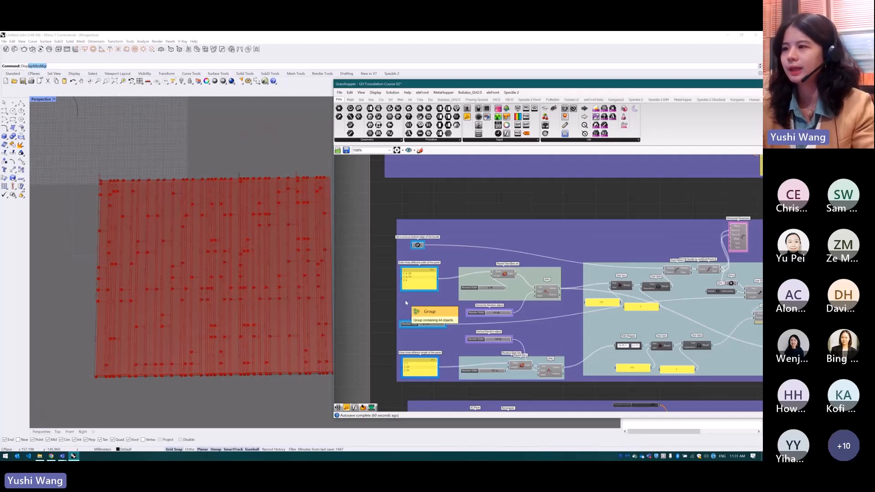
scroll(405, 303, "up", 4)
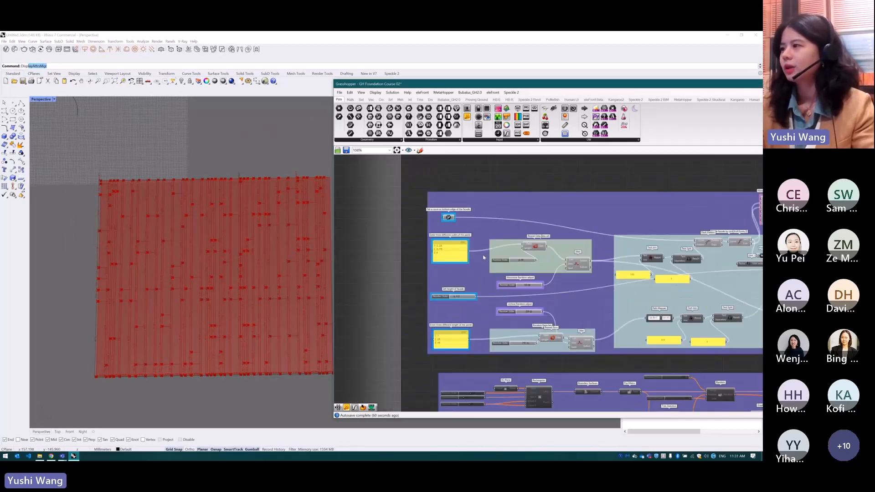
scroll(454, 244, "up", 1)
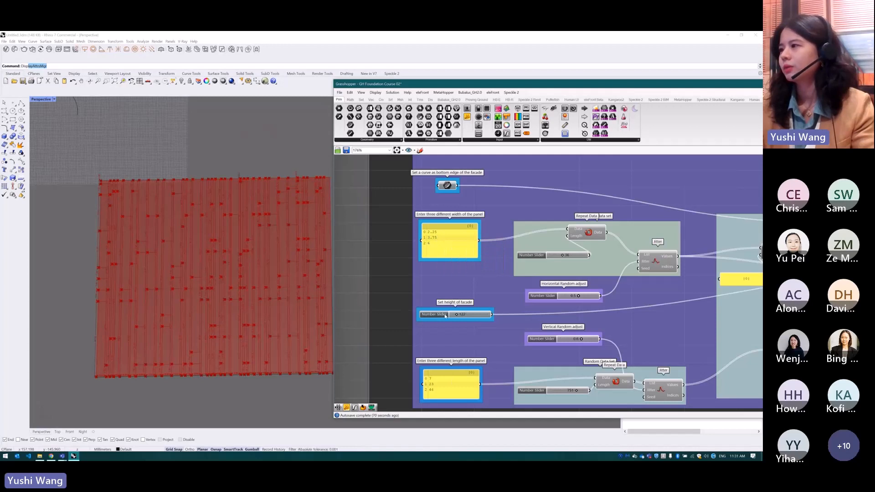
left_click(452, 386)
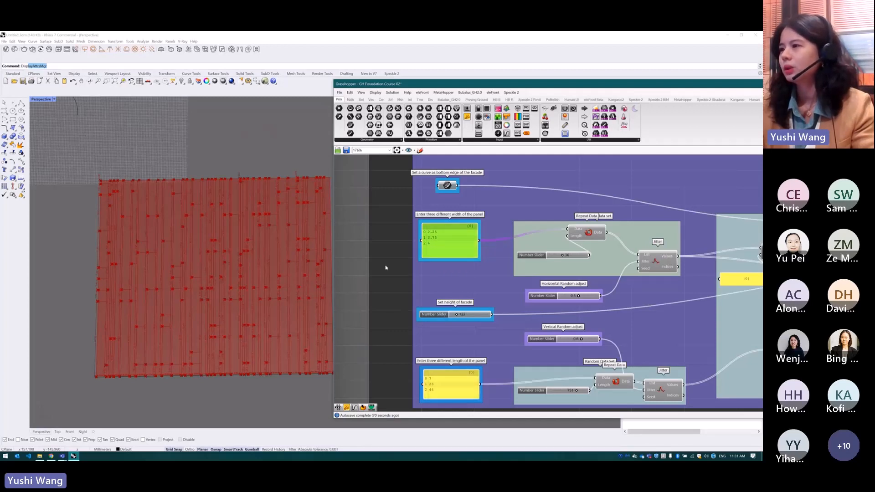
scroll(456, 250, "down", 3)
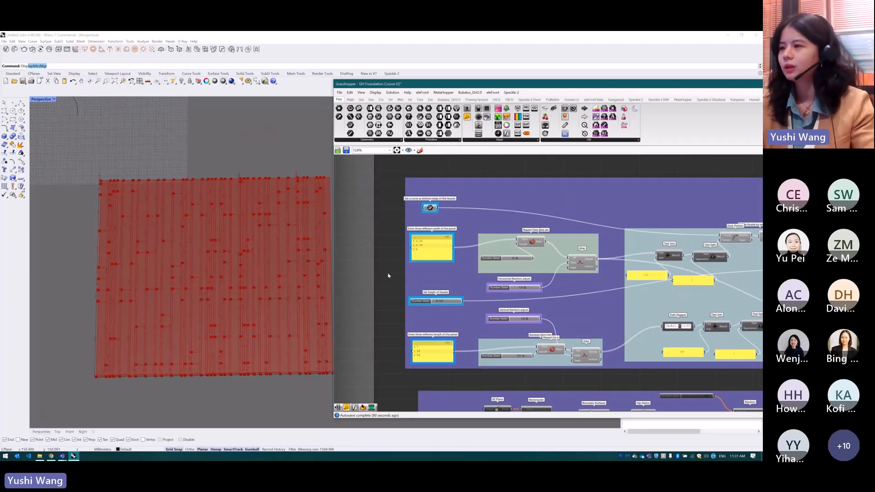
scroll(391, 303, "down", 2)
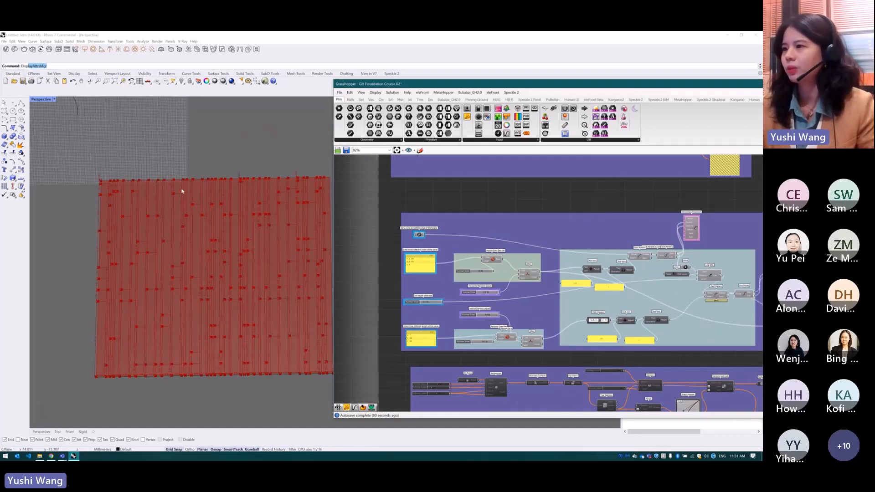
scroll(165, 276, "down", 2)
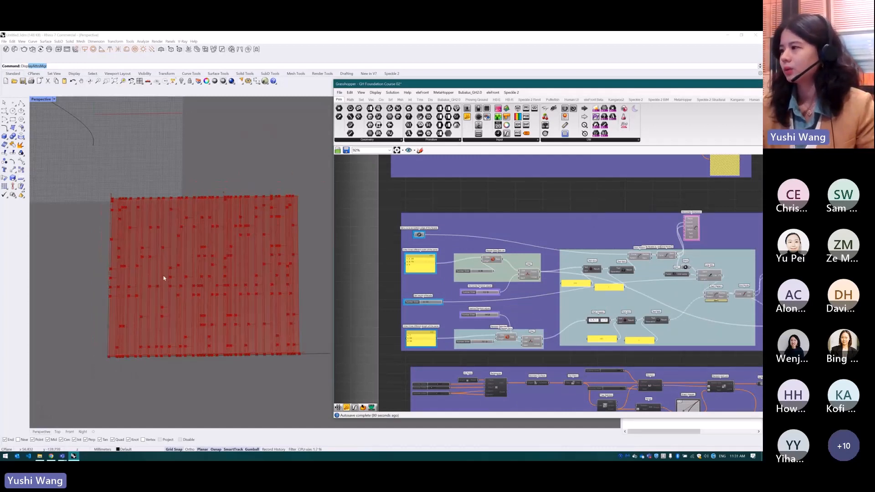
scroll(209, 264, "up", 2)
Add a tall Panel beside the panel-width Jitter component and connect the Repeat Data output to it
scroll(522, 272, "up", 4)
left_click(535, 277)
left_click_drag(467, 117, 570, 218)
scroll(398, 248, "down", 1)
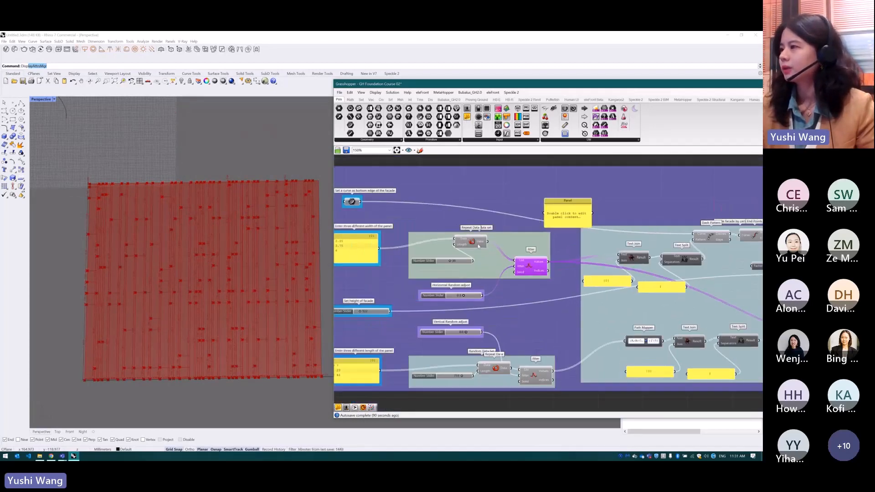
left_click_drag(487, 242, 574, 317)
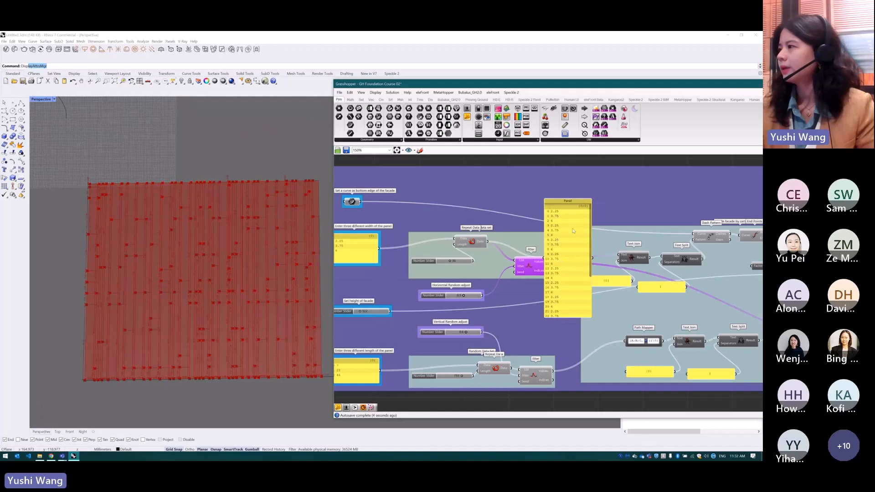
left_click_drag(573, 231, 605, 228)
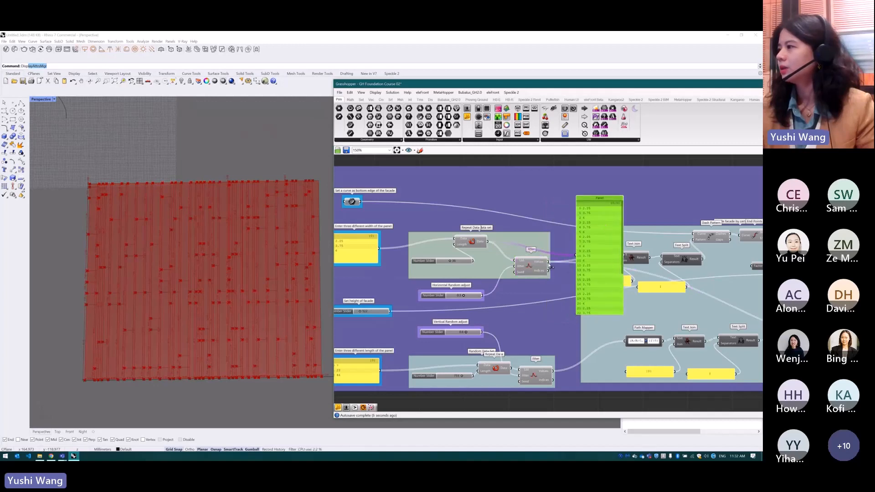
Connect the panel-width Jitter's Values output to the new Panel and review the shuffled widths
left_click_drag(549, 261, 576, 256)
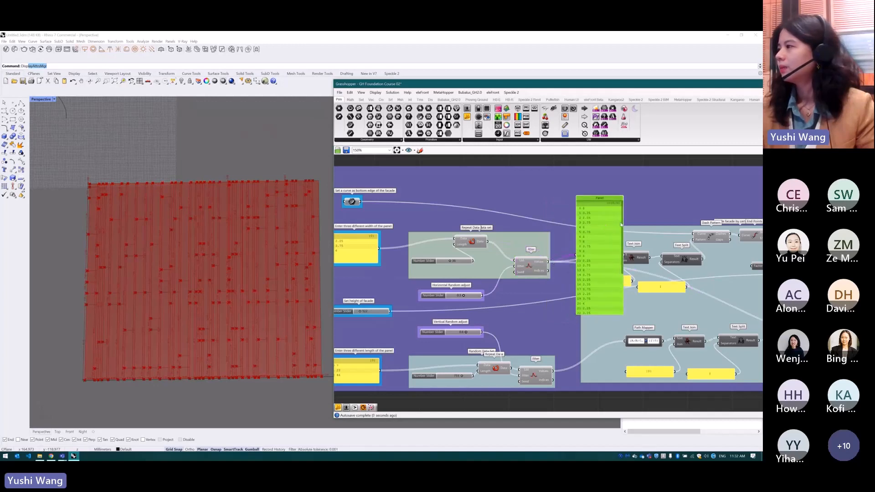
scroll(613, 249, "down", 4)
scroll(613, 250, "up", 4)
scroll(608, 214, "down", 4)
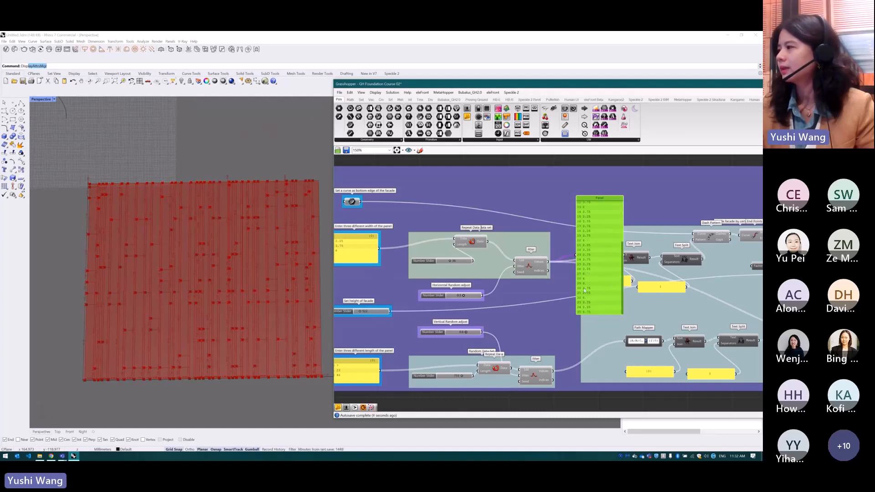
Adjust the Horizontal Random adjust slider and the number slider feeding the Length input of the panel-length Repeat Data component
scroll(450, 297, "up", 1)
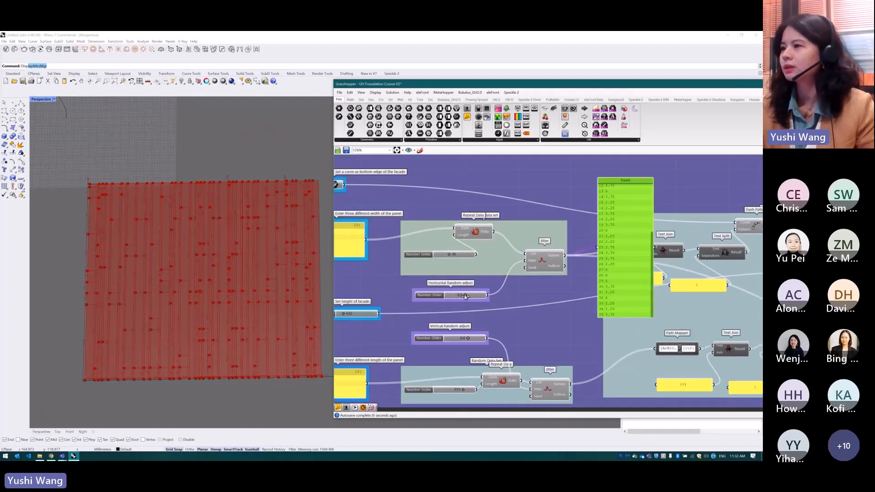
left_click_drag(463, 297, 466, 299)
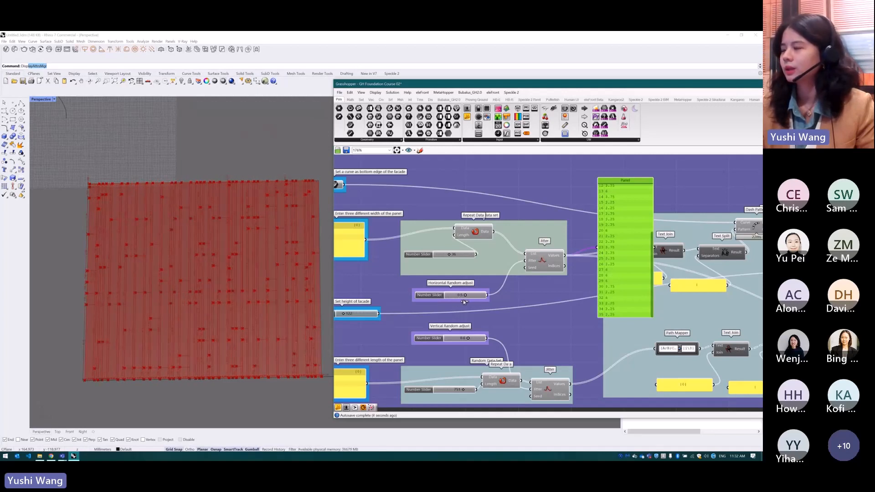
scroll(538, 301, "down", 1)
scroll(538, 301, "down", 1)
scroll(416, 395, "up", 2)
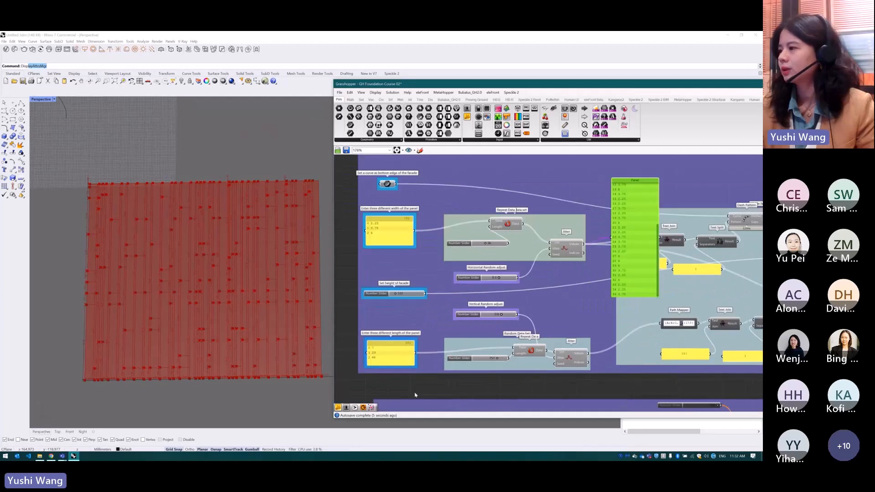
left_click_drag(509, 355, 514, 355)
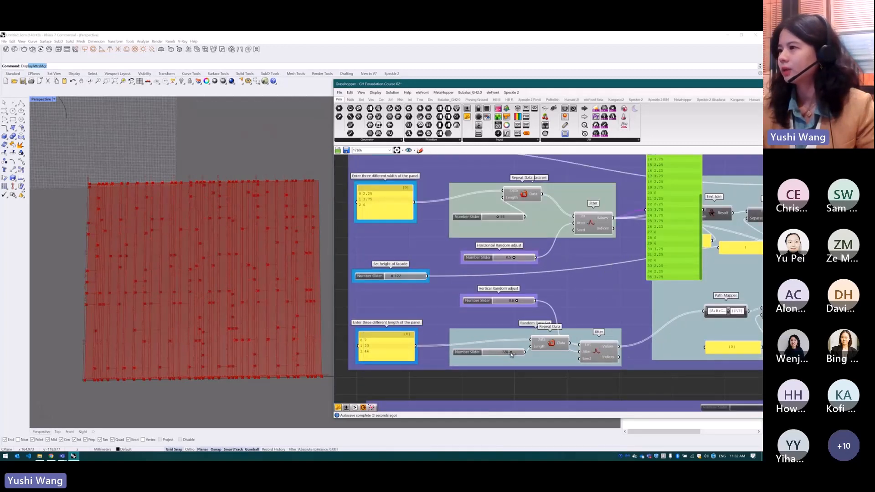
scroll(503, 296, "down", 2)
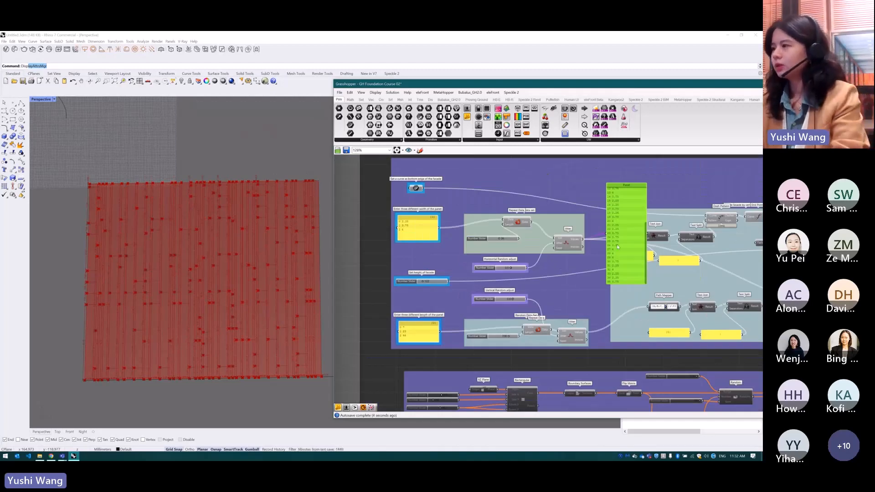
Bake the facade panels from the Extrude component at the end of the panel-width and panel-length definition
scroll(532, 276, "down", 3)
scroll(670, 273, "up", 3)
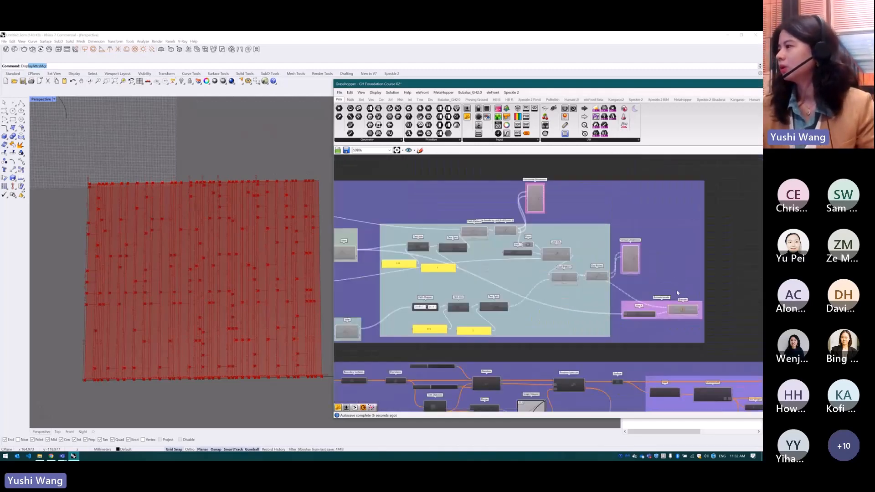
left_click(683, 310)
middle_click(685, 310)
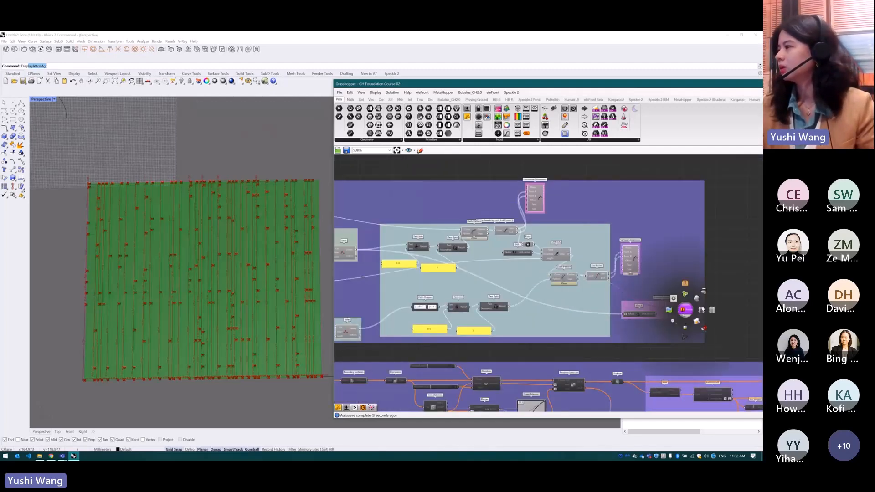
left_click(748, 250)
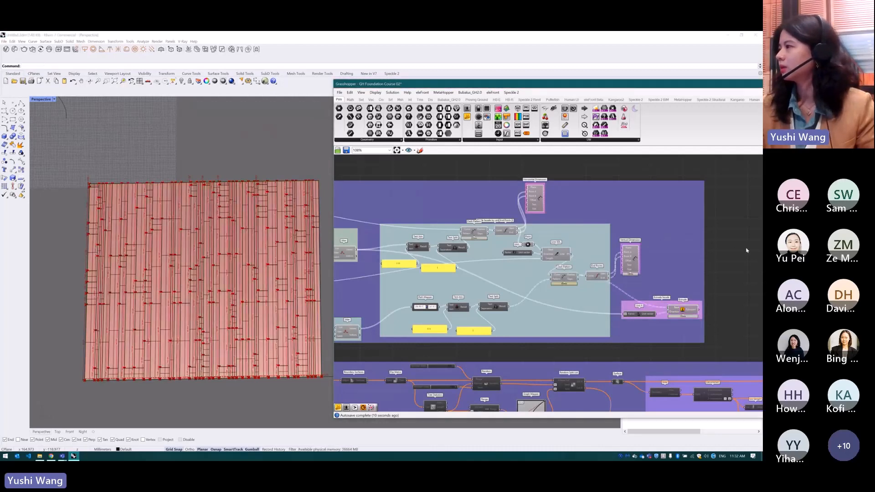
Disable the whole facade panel group so only the baked panels show in the Rhino viewport
scroll(735, 209, "down", 3)
left_click(516, 278)
middle_click(516, 278)
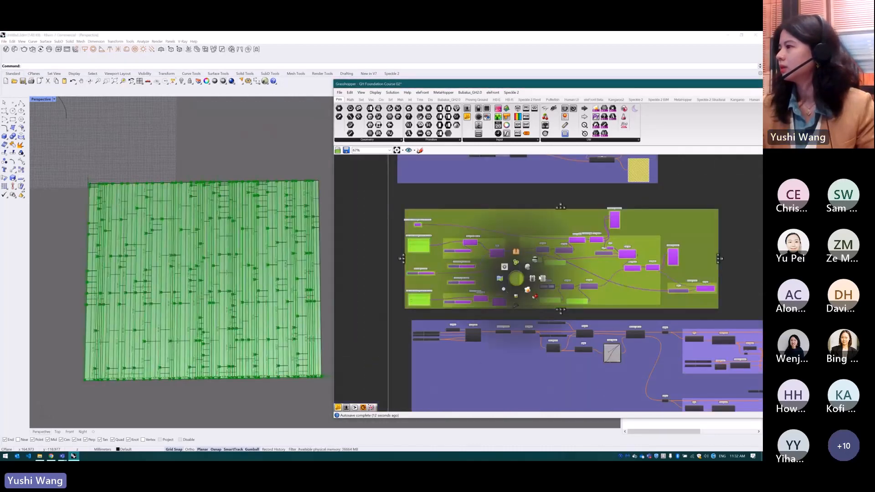
left_click(544, 281)
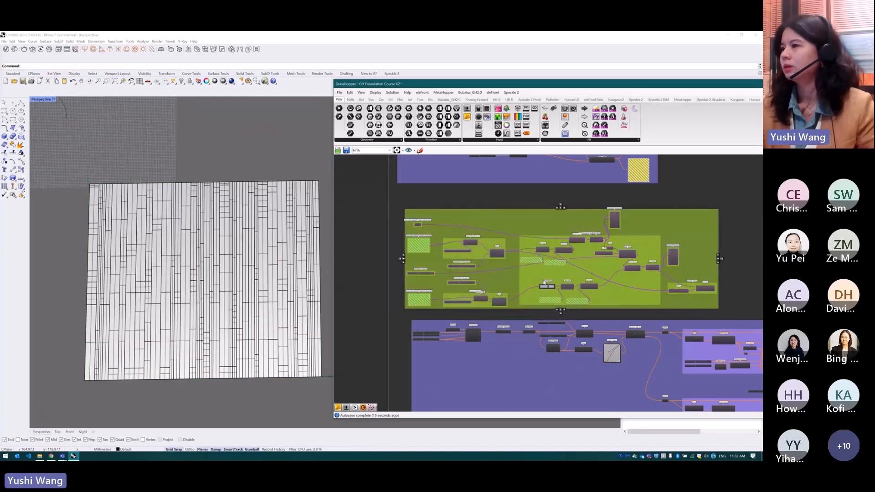
Pick individual baked surfaces across the facade to inspect the different panel widths and lengths
left_click(240, 254)
left_click(255, 233)
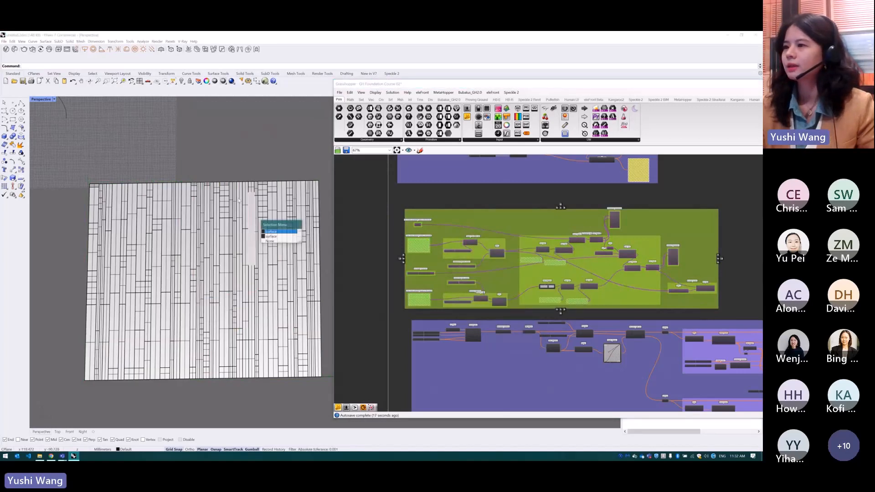
left_click(179, 222)
left_click(145, 272)
left_click(256, 303)
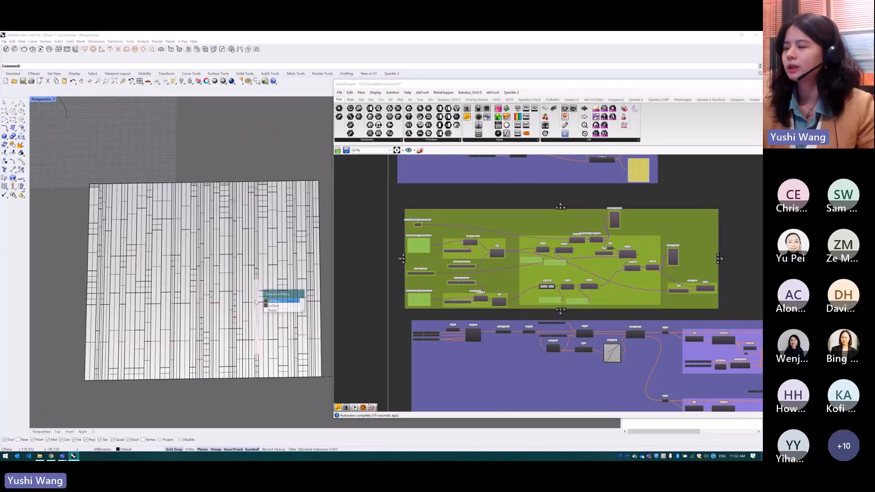
left_click(149, 309)
left_click(284, 332)
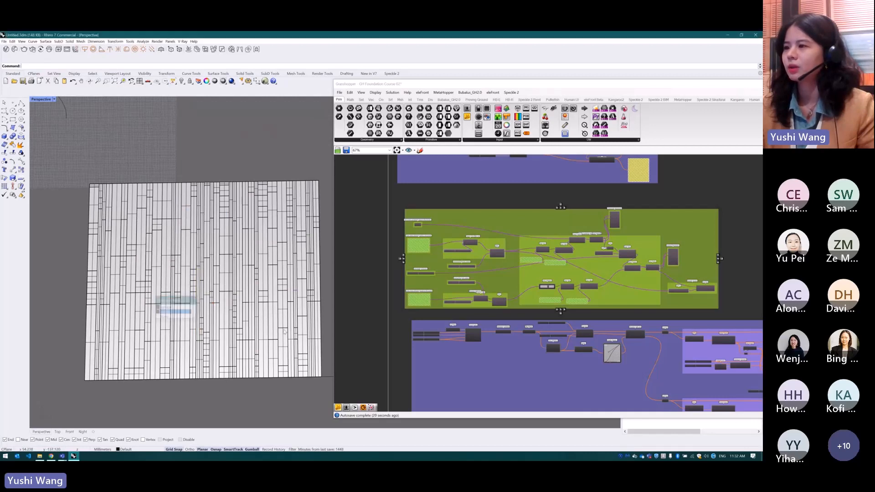
left_click(256, 289)
left_click(196, 298)
left_click(286, 332)
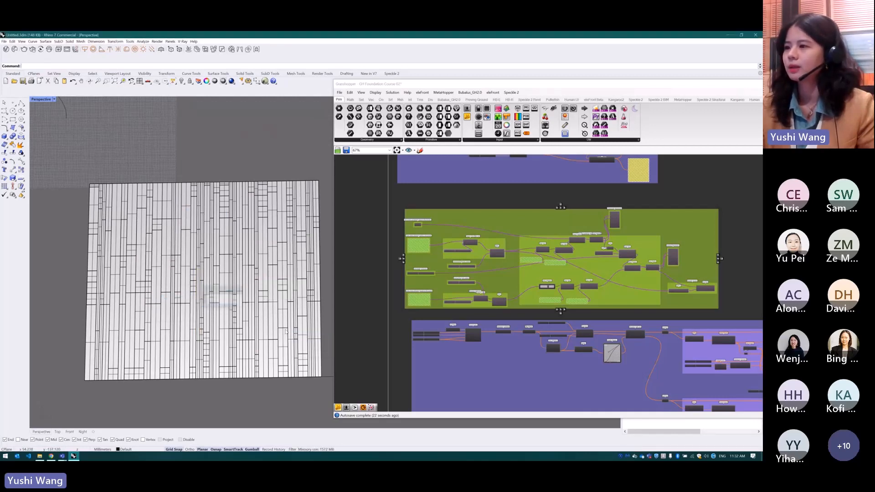
left_click(292, 221)
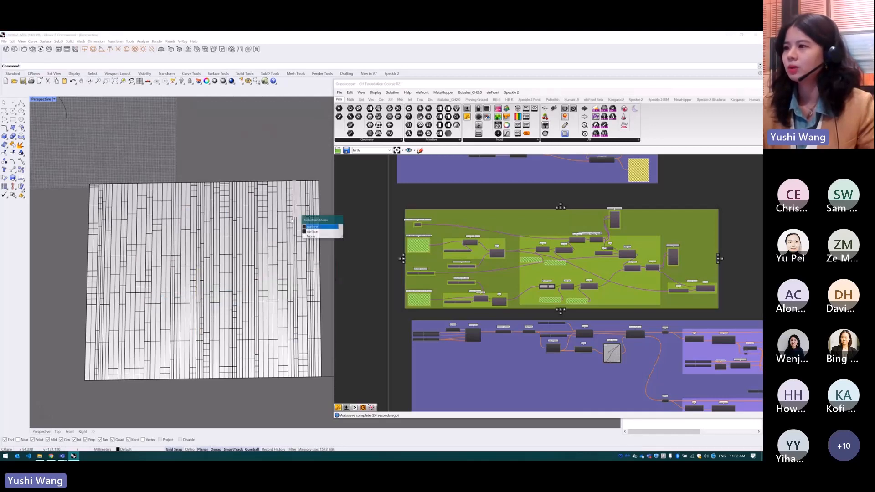
left_click(216, 237)
left_click(136, 293)
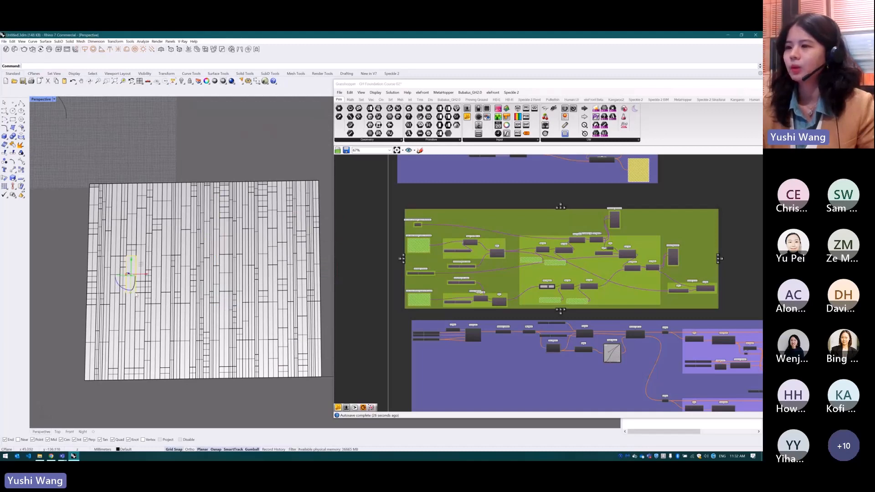
left_click(178, 322)
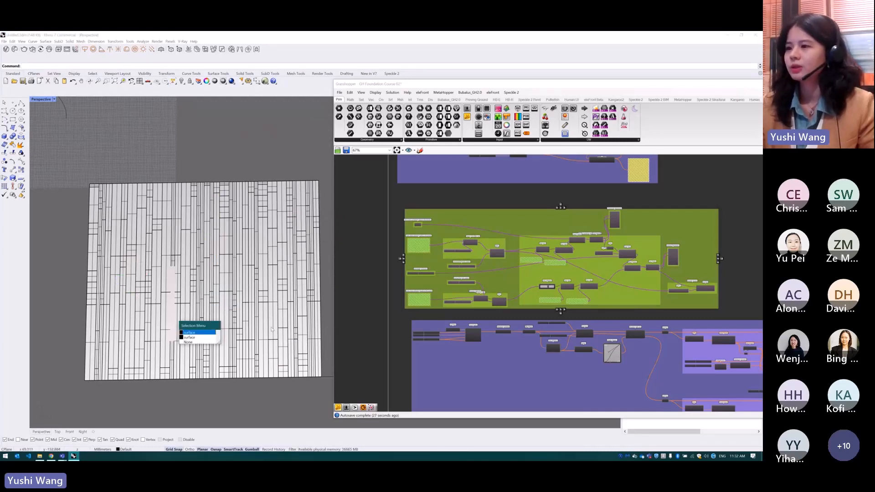
left_click(282, 309)
left_click(219, 323)
left_click(181, 333)
left_click(303, 273)
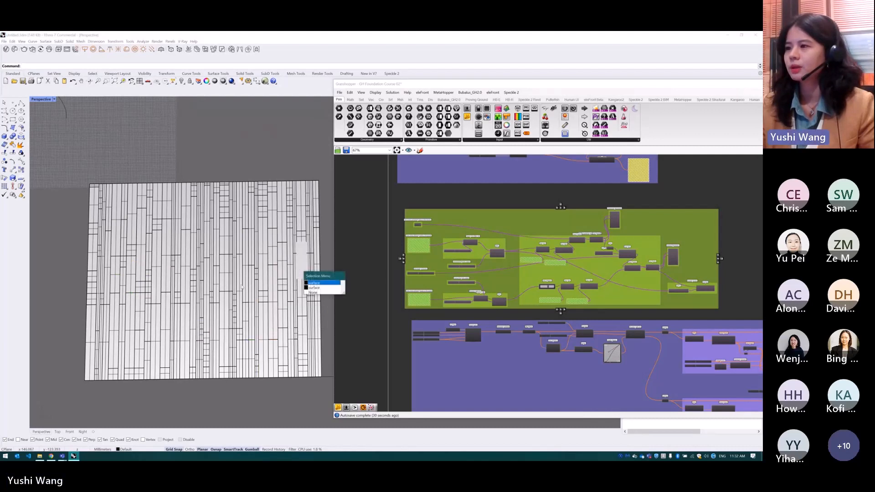
left_click(237, 321)
left_click(191, 334)
left_click(166, 344)
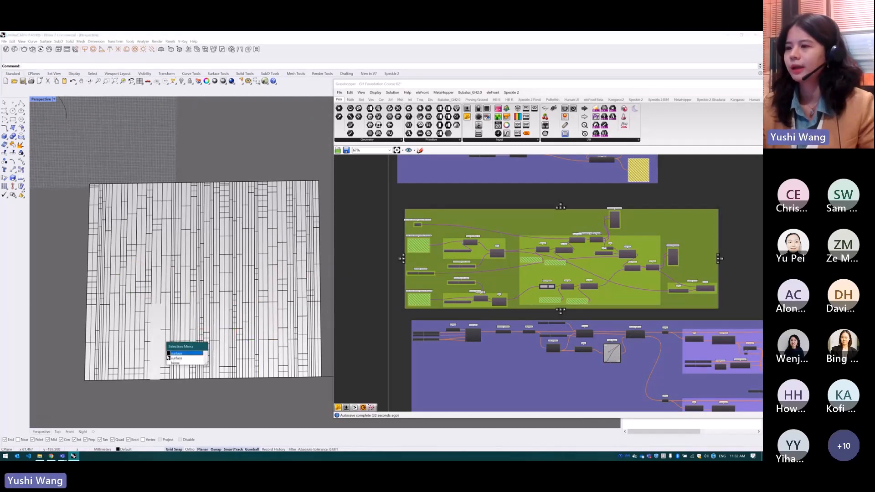
left_click(273, 351)
left_click(306, 342)
left_click(320, 324)
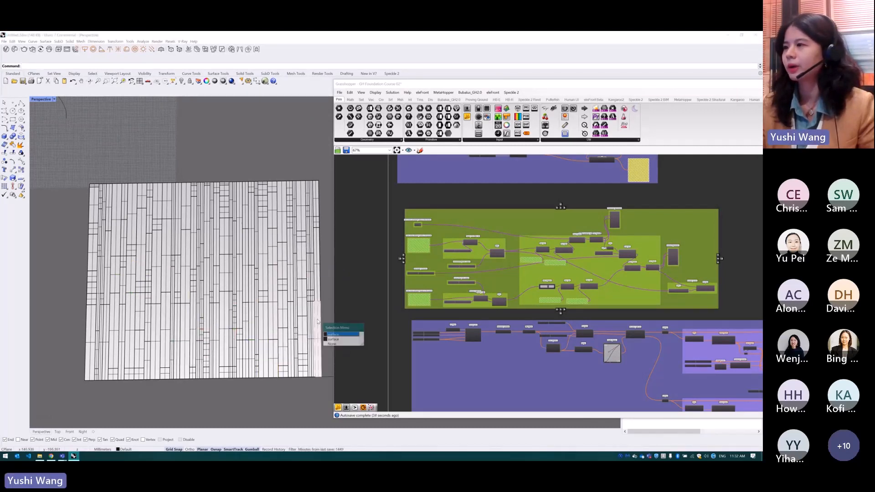
Select all the baked facade panels and delete them from the Rhino model
left_click(322, 175)
left_click_drag(322, 166, 84, 391)
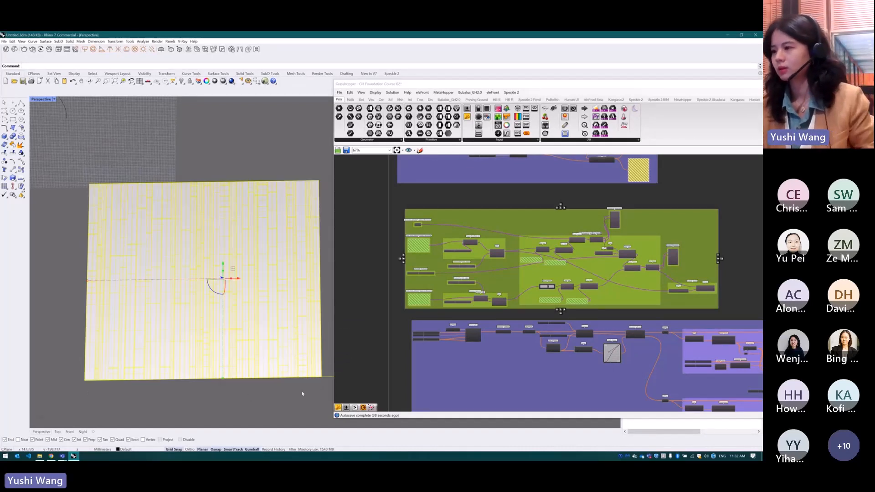
key("Delete")
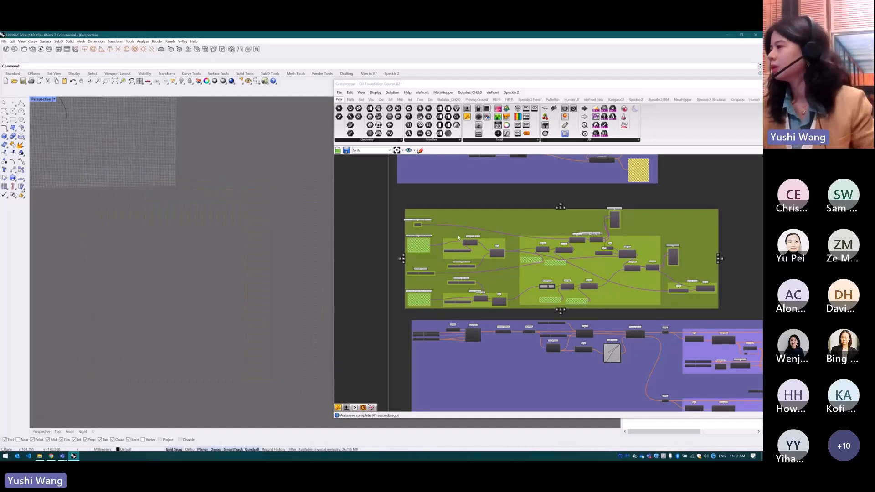
Enable the large group above the Attractor section so its facade geometry is generated
scroll(458, 237, "down", 3)
scroll(207, 289, "down", 3)
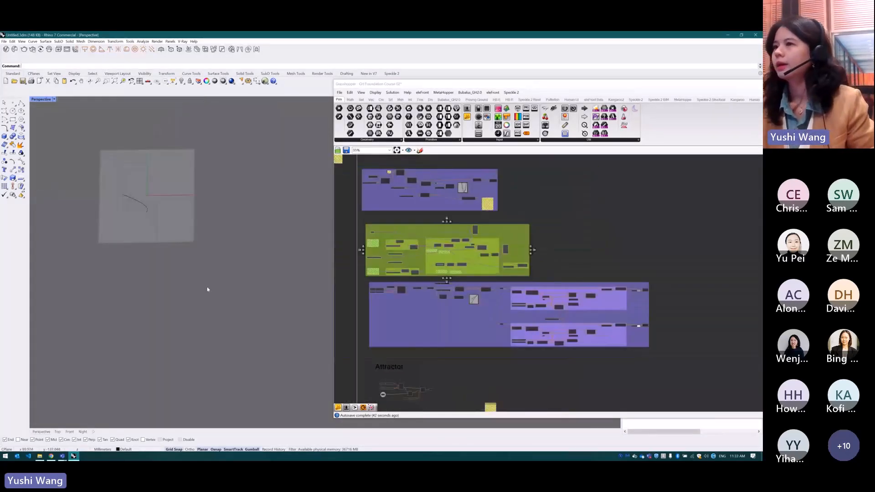
right_click_drag(154, 236, 155, 219)
scroll(262, 173, "up", 7)
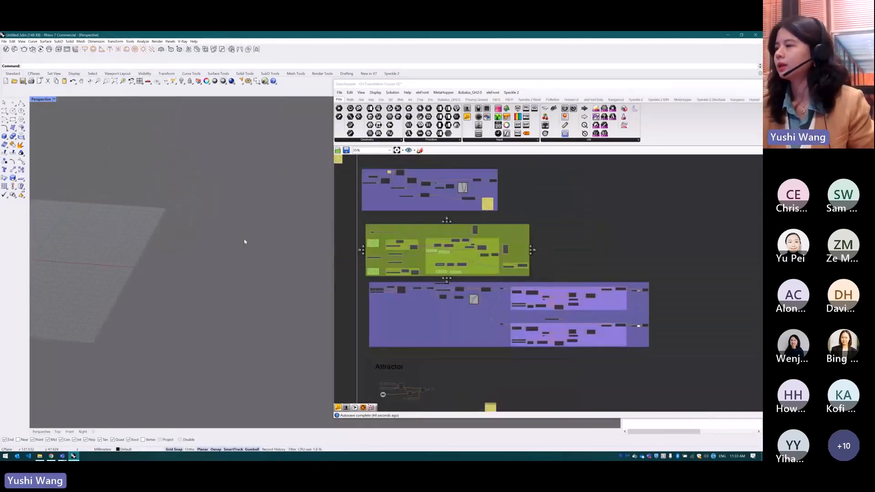
left_click_drag(669, 281, 346, 343)
middle_click(579, 322)
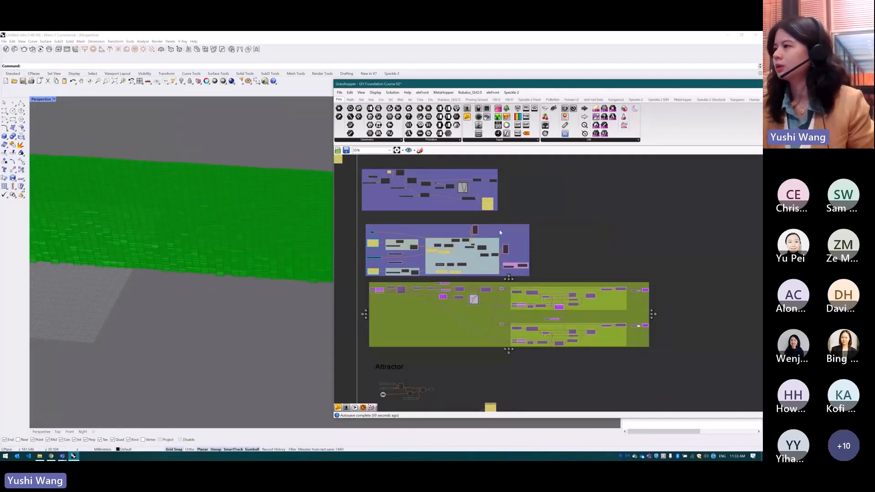
left_click(664, 222)
Examine the generated facade together with the Random, Graph Mapper and Random Split List components that divide its panels
right_click_drag(256, 314, 313, 347, "shift")
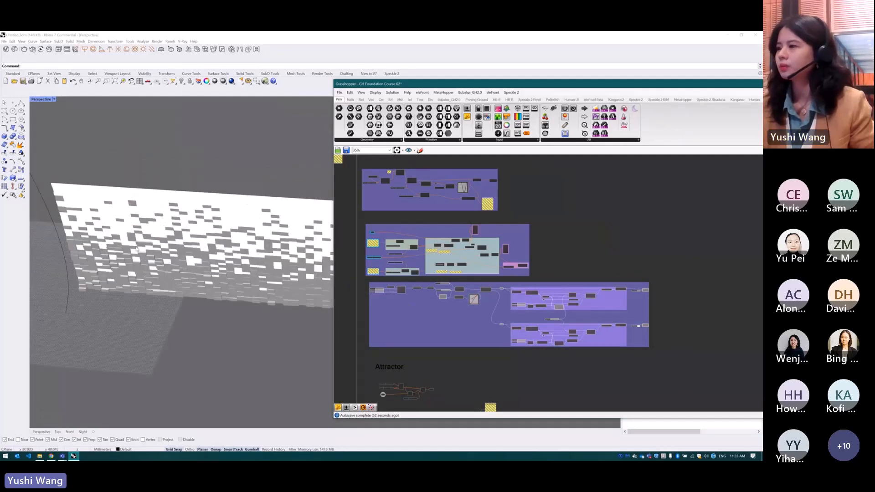
scroll(543, 289, "up", 1)
scroll(584, 299, "down", 2)
right_click_drag(584, 299, 648, 304)
scroll(648, 304, "up", 6)
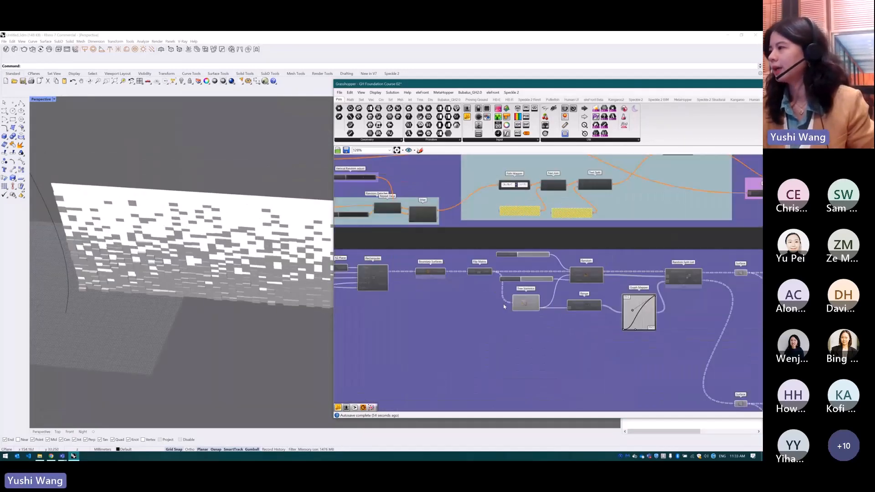
scroll(621, 278, "up", 1)
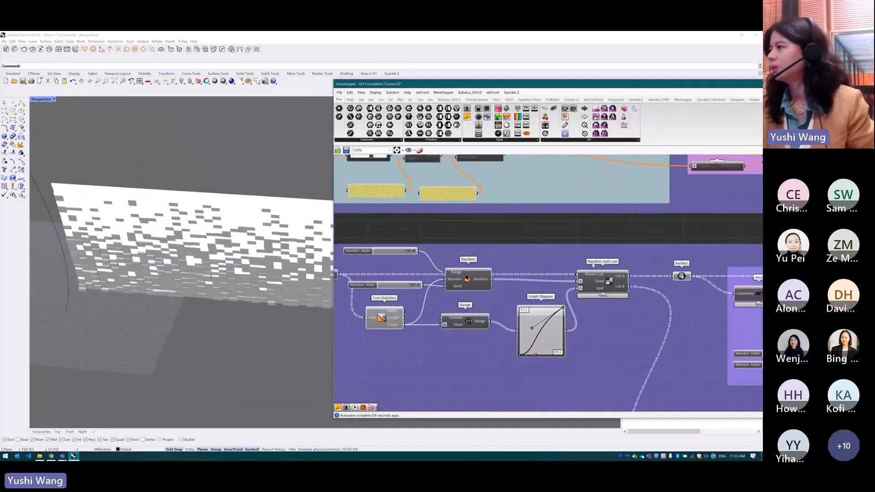
left_click(599, 284)
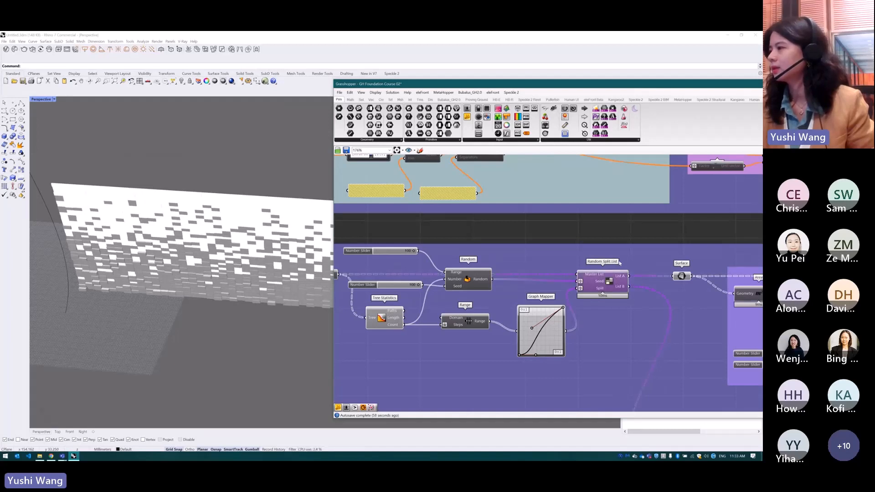
left_click_drag(601, 287, 605, 286)
scroll(183, 268, "down", 4)
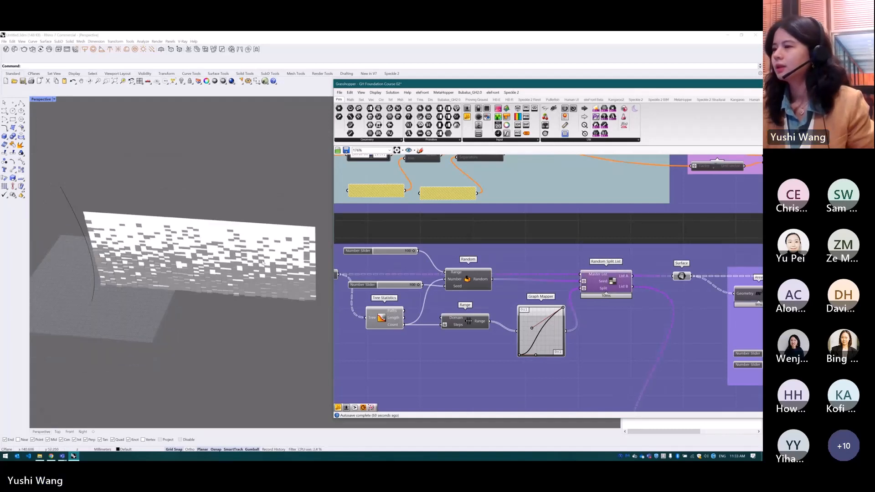
scroll(262, 263, "up", 2)
scroll(263, 263, "up", 2)
scroll(559, 275, "down", 2)
scroll(641, 279, "up", 2)
scroll(658, 281, "down", 2)
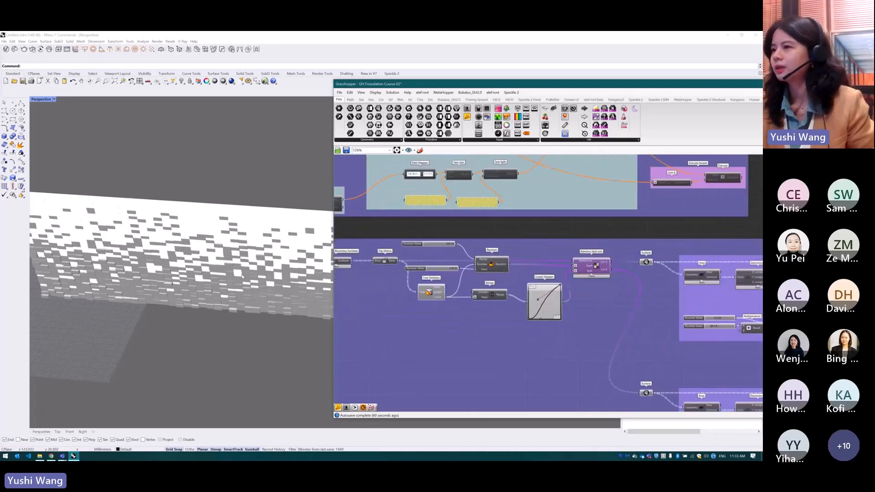
Highlight the two Surface components fed by List A and List B to compare the Random Split List's outputs
left_click(645, 263)
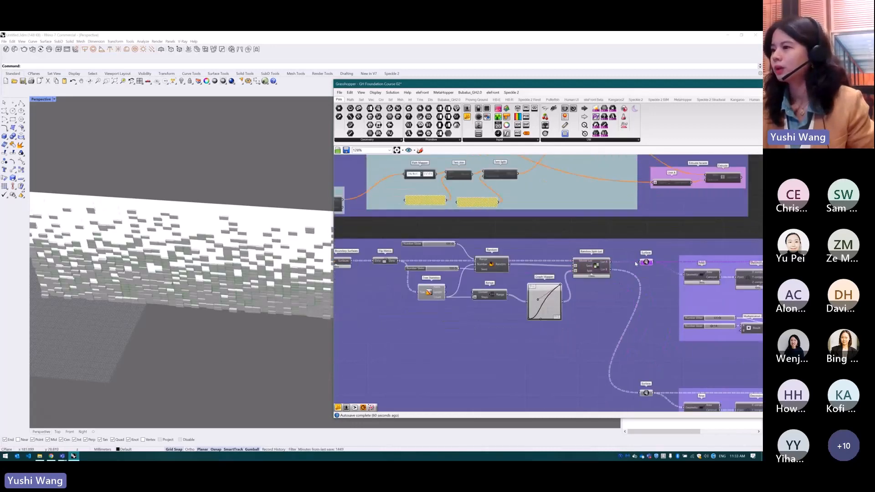
left_click(646, 393)
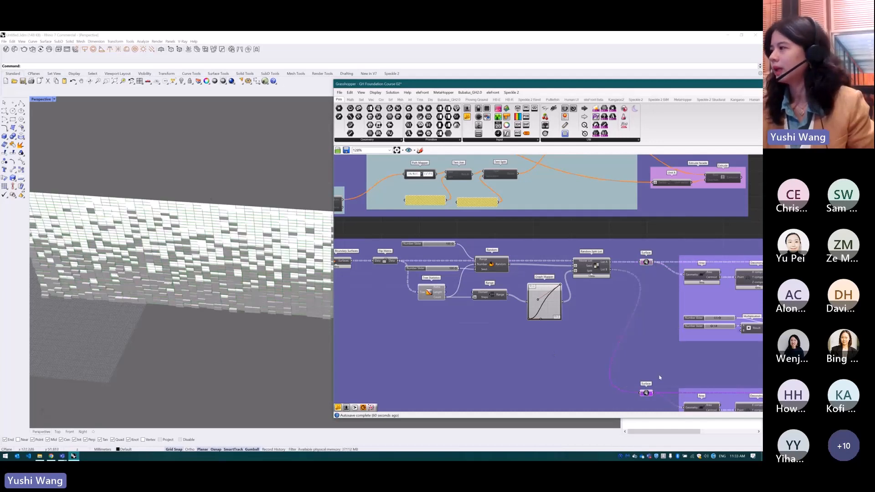
left_click(647, 262)
left_click_drag(594, 265, 595, 267)
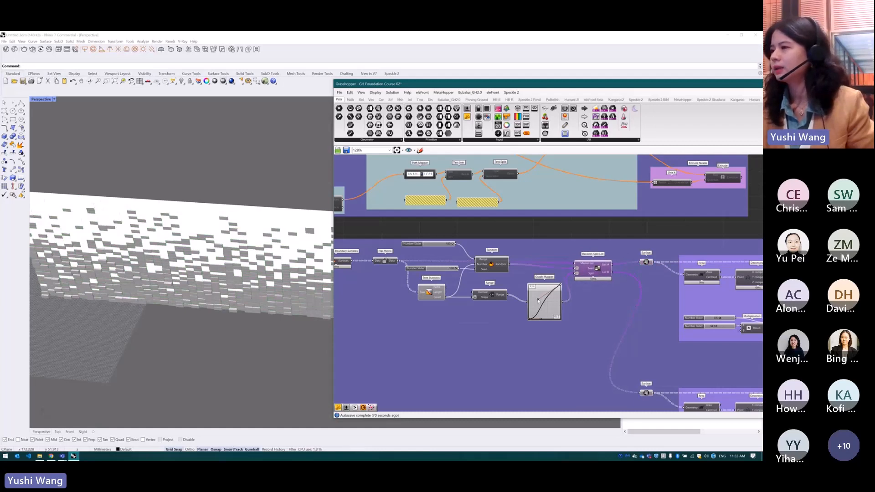
Reshape the Graph Mapper curve driving Random Split List by raising its upper handle and shifting its lower handle to the right
mouse_move(537, 293)
left_mouse_down()
mouse_move(530, 298)
mouse_move(536, 291)
left_mouse_up()
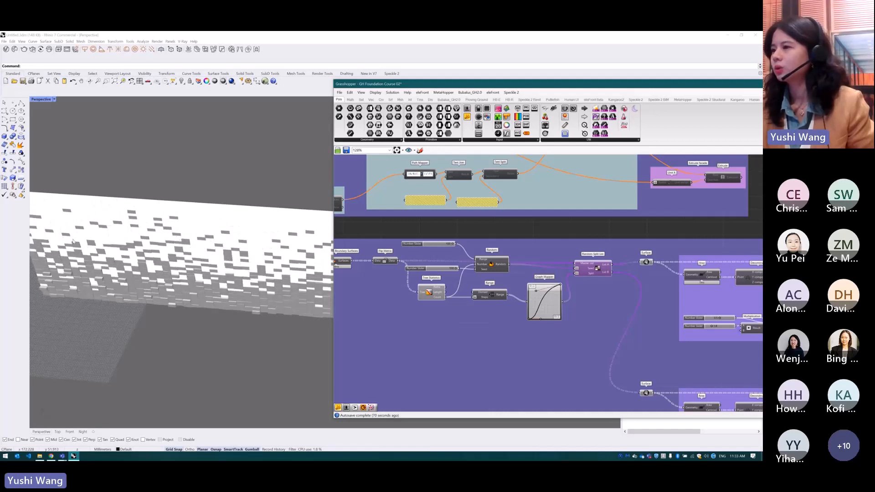
scroll(530, 301, "down", 1)
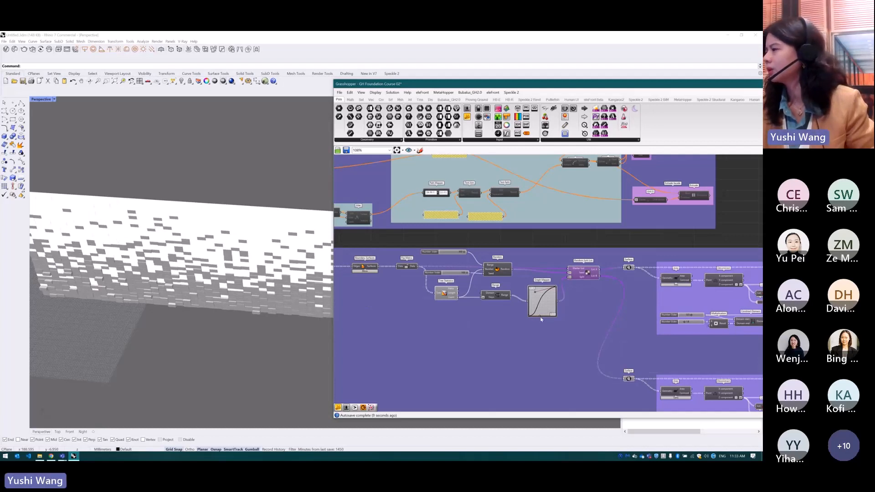
left_click_drag(541, 316, 549, 317)
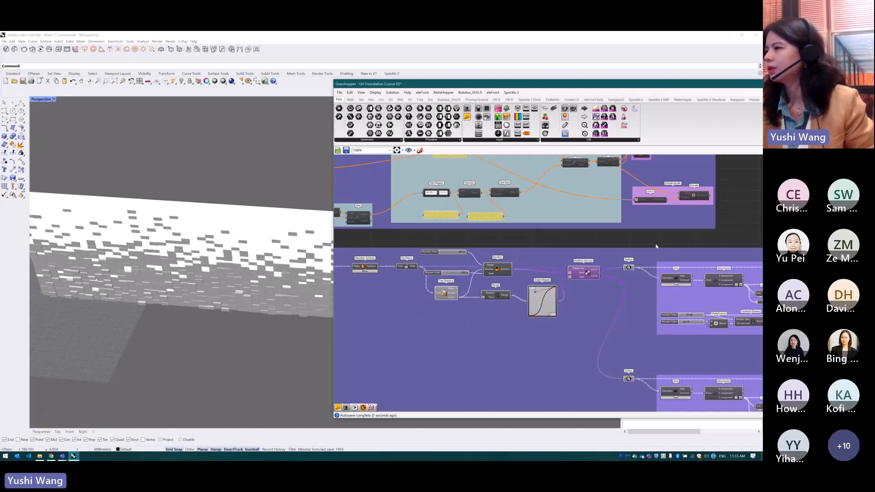
Inspect the Remap Numbers, Unit Y and Area components in the upper facade branch
scroll(701, 302, "down", 5)
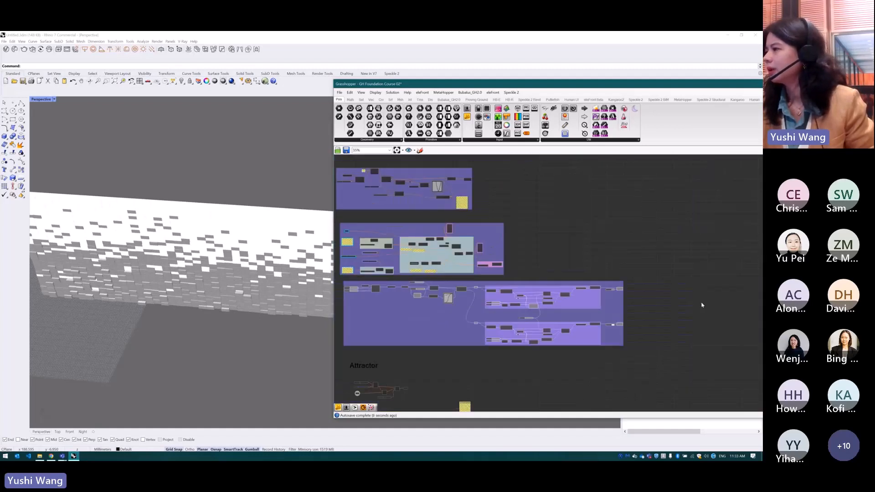
scroll(635, 309, "up", 8)
scroll(565, 288, "down", 2)
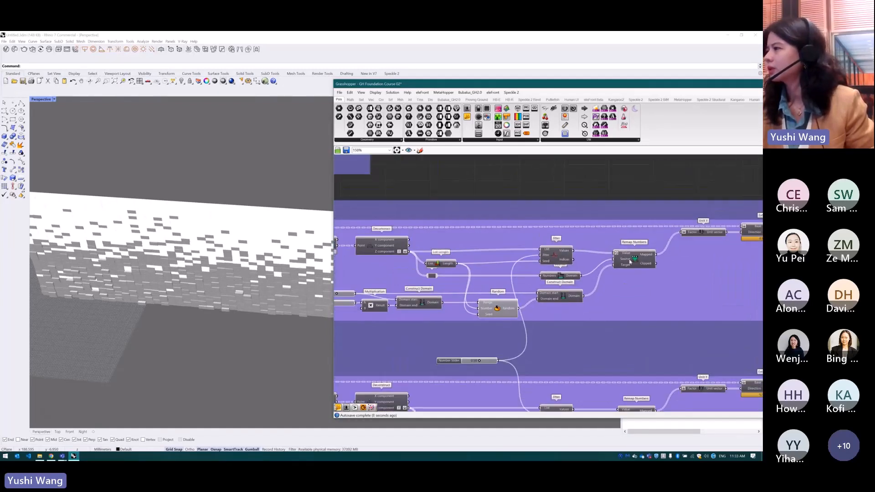
left_click(631, 253)
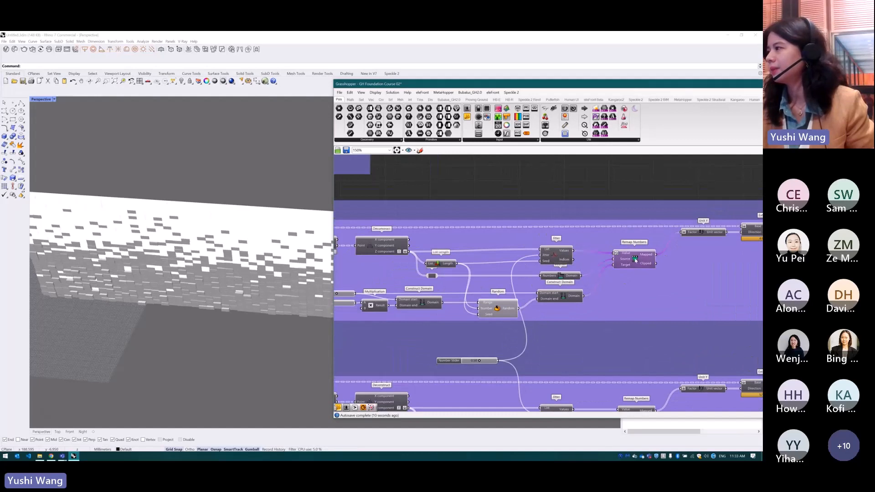
scroll(675, 228, "down", 1)
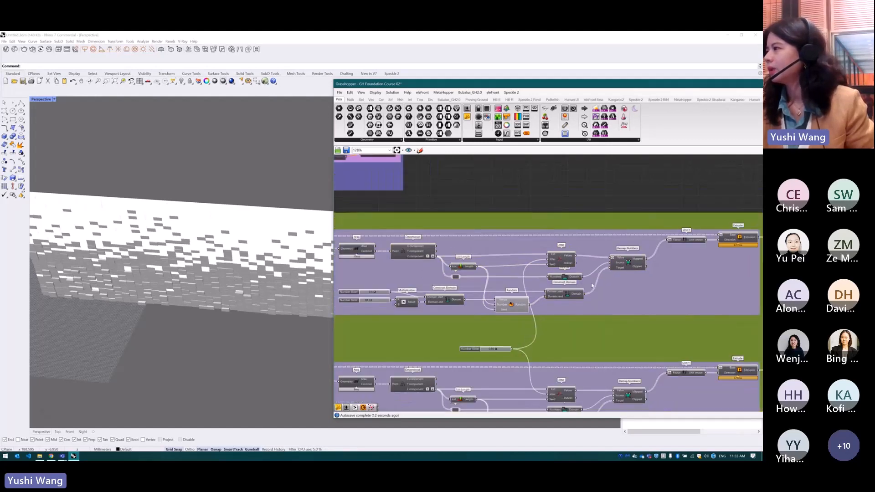
left_click_drag(687, 243, 687, 249)
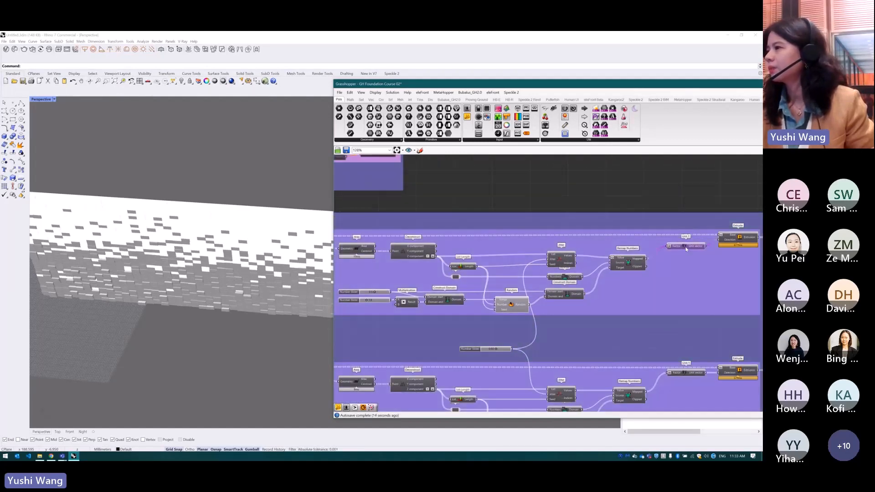
left_click(356, 250)
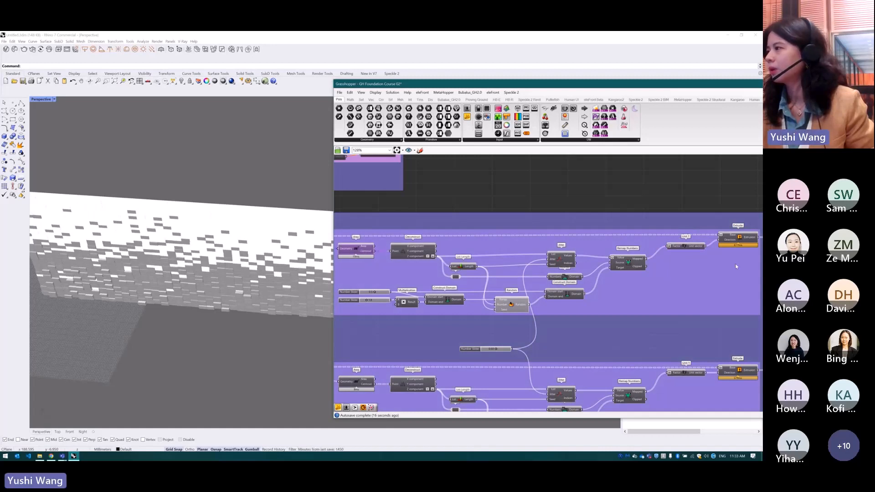
scroll(686, 248, "up", 1)
left_click(686, 247)
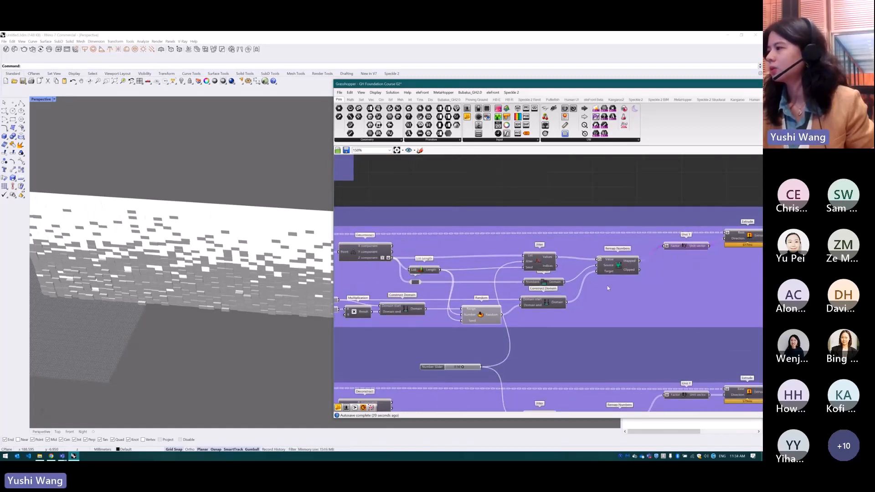
Examine the extruded facade panels up close and from farther away in the perspective view
scroll(91, 290, "up", 3)
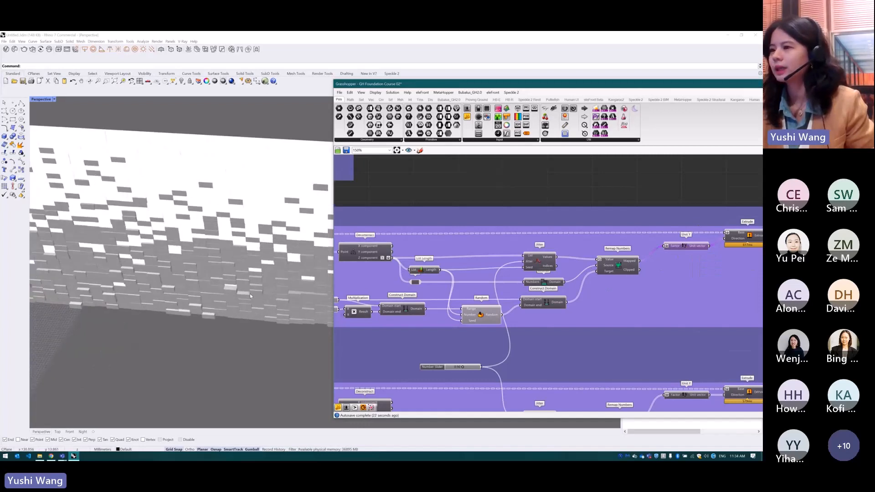
scroll(91, 291, "up", 2)
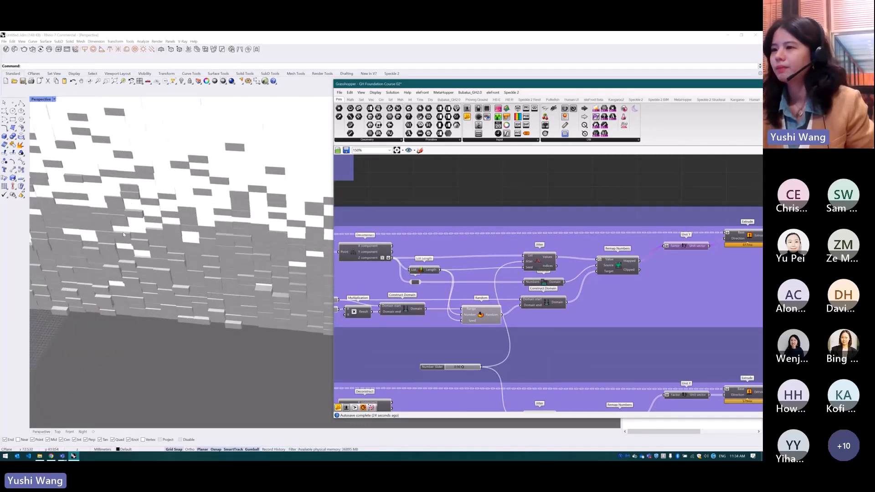
scroll(228, 285, "down", 5)
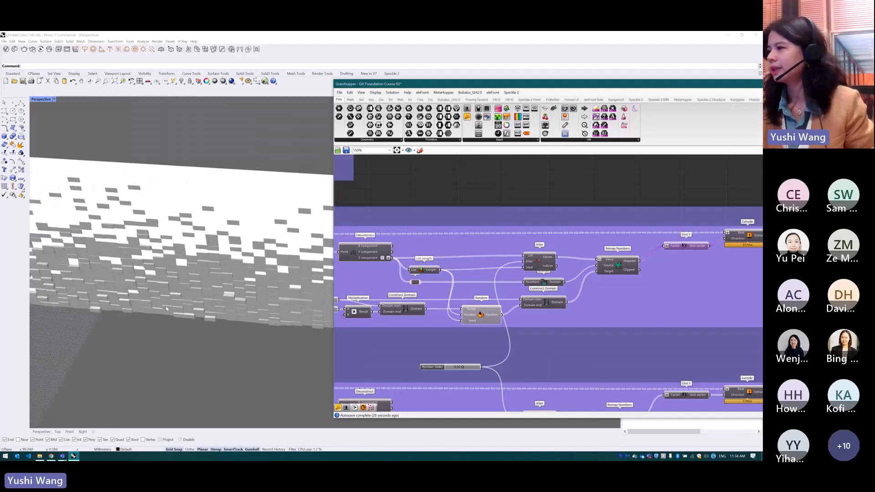
scroll(281, 294, "up", 2)
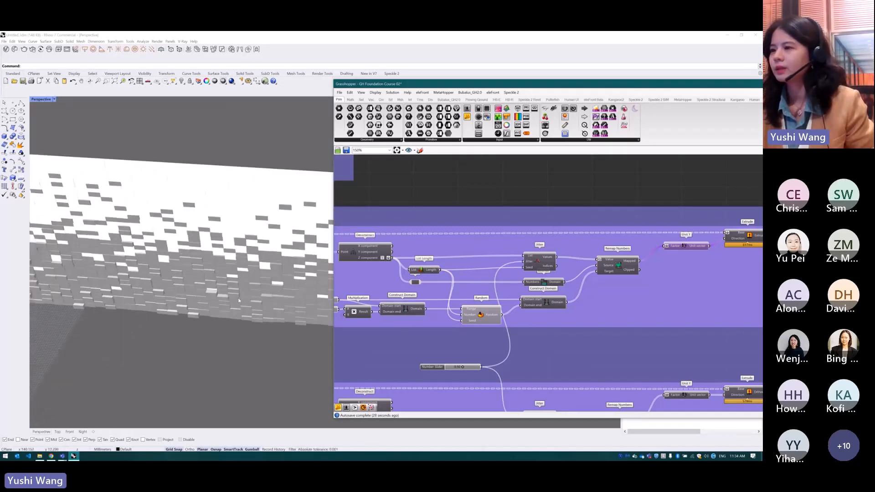
Inspect the upper branch's Area component and the lower branch's Jitter component with the shared number slider feeding it
scroll(572, 273, "down", 3)
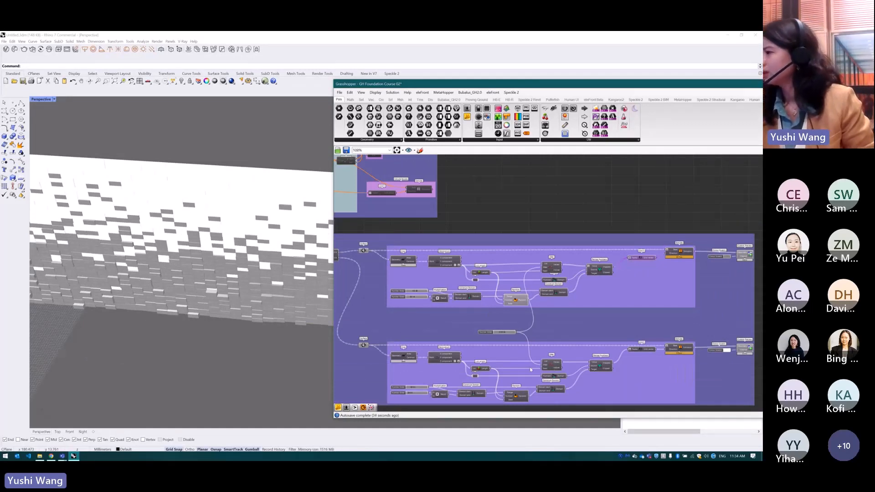
scroll(389, 185, "up", 3)
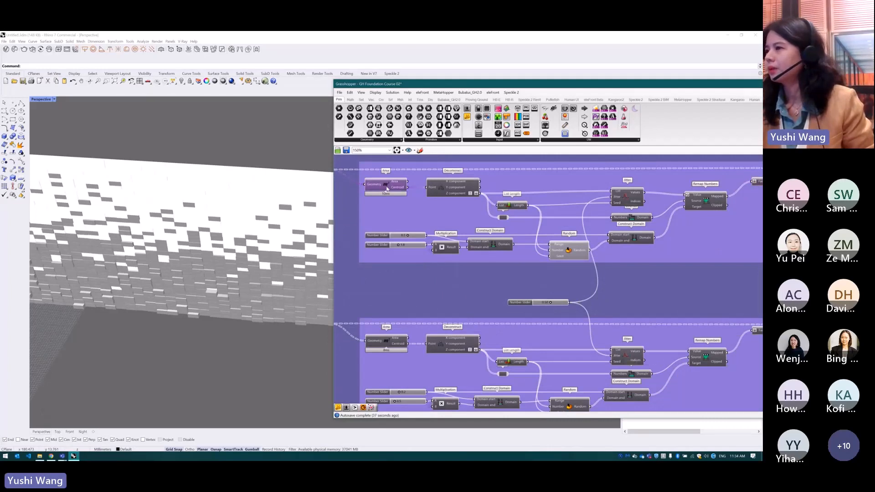
scroll(617, 340, "up", 2)
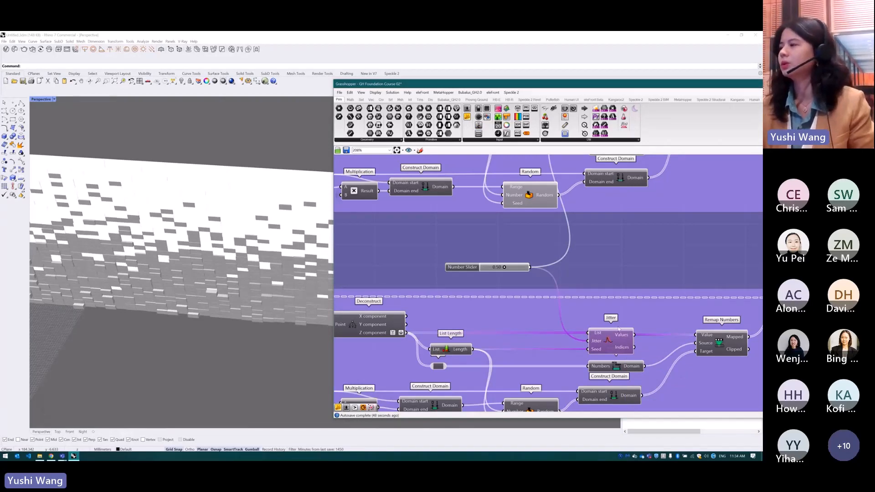
scroll(611, 280, "down", 4)
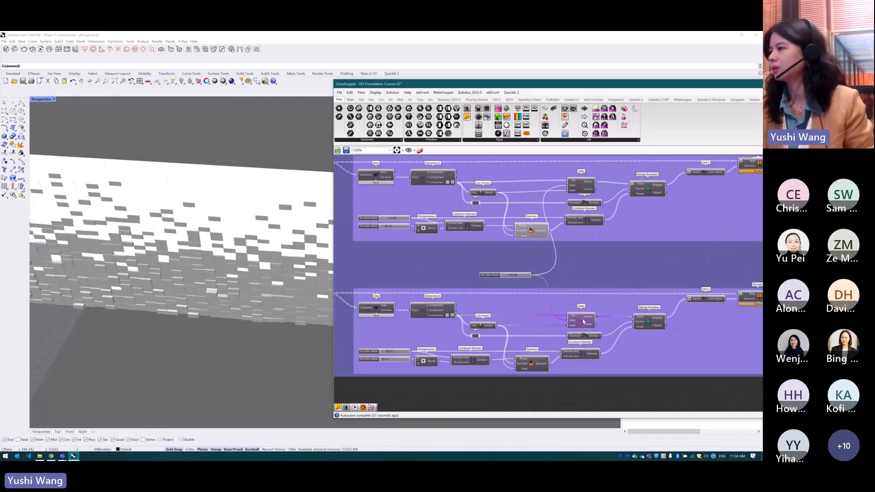
Highlight the Extrude and Custom Preview components ending both branches to compare the two sets of facade panels
scroll(570, 351, "down", 3)
scroll(570, 351, "up", 3)
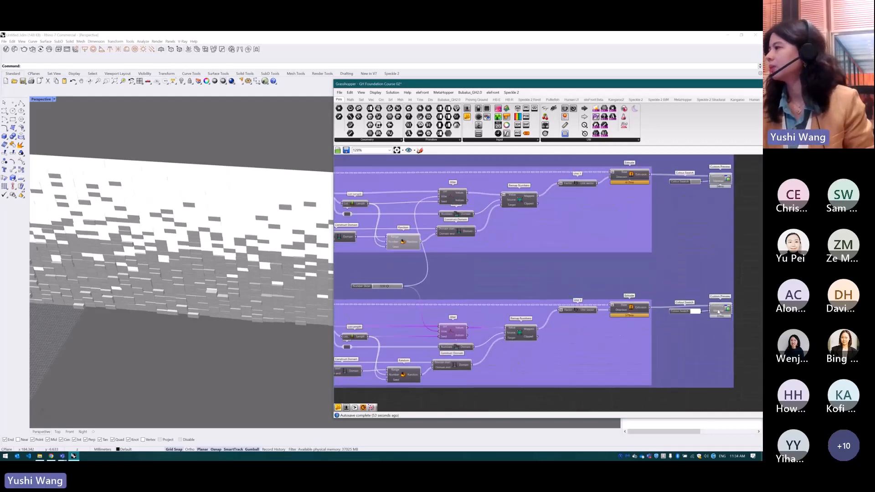
left_click(616, 308)
left_click(630, 309)
left_click_drag(644, 182, 651, 184)
left_click(721, 180)
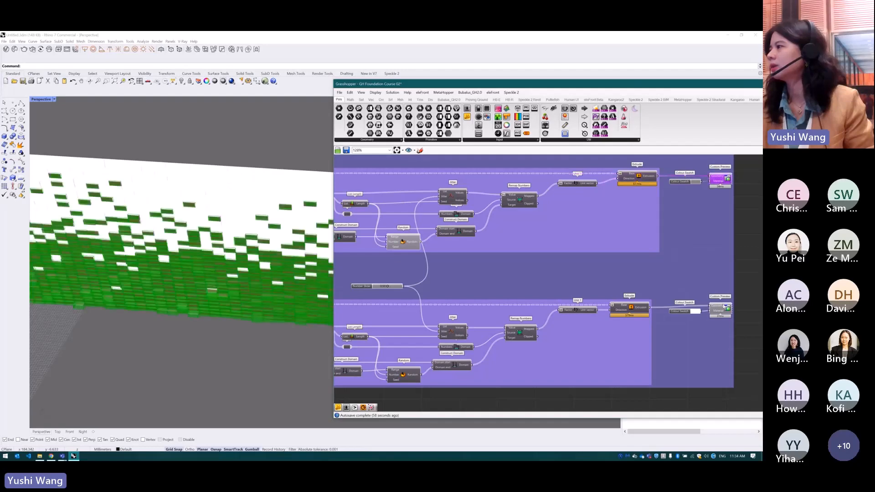
left_click(724, 308)
left_click(758, 261)
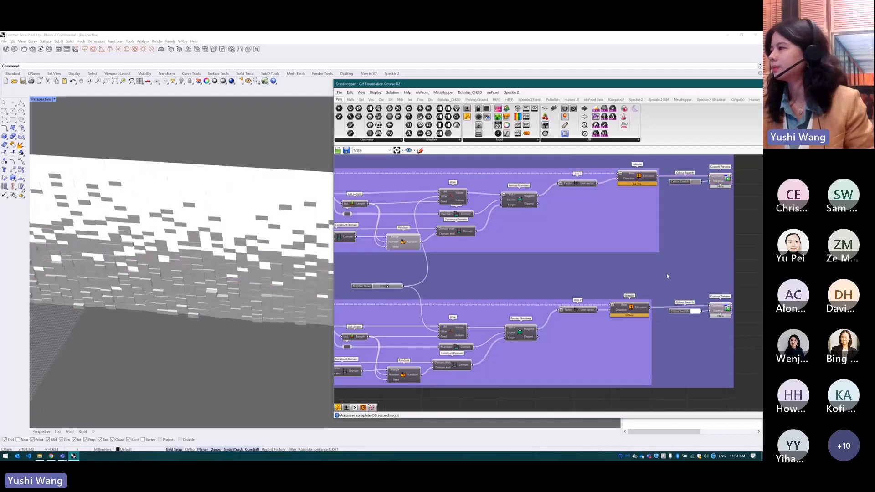
Disable the large facade group above the Attractor section
scroll(698, 278, "down", 5)
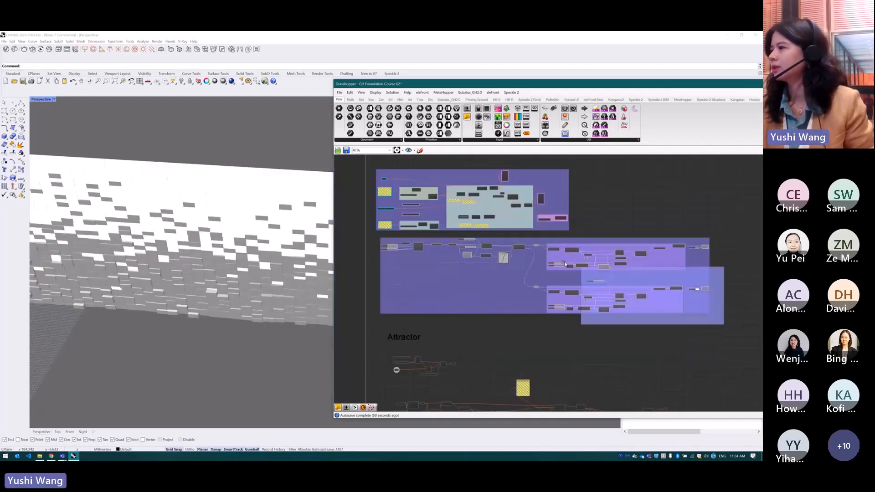
left_click(593, 273)
middle_click(656, 283)
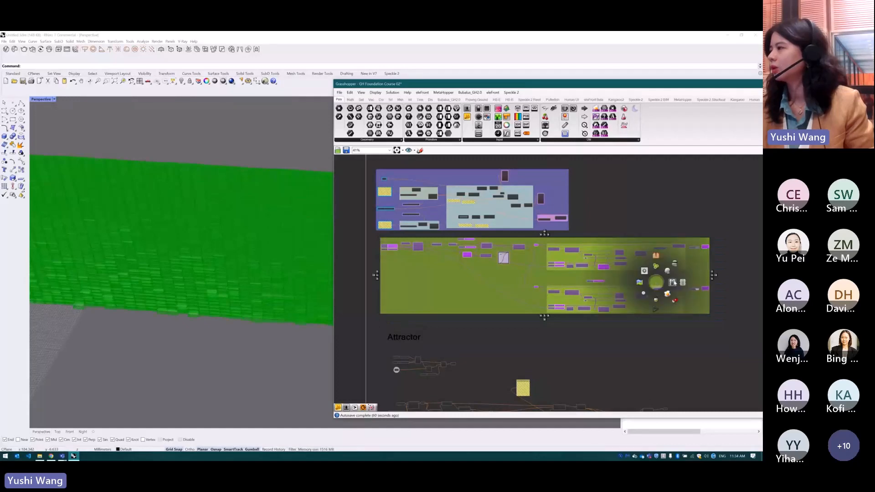
left_click(682, 283)
left_click(543, 280)
Enable the small definition directly beneath the Attractor heading
scroll(549, 283, "down", 3)
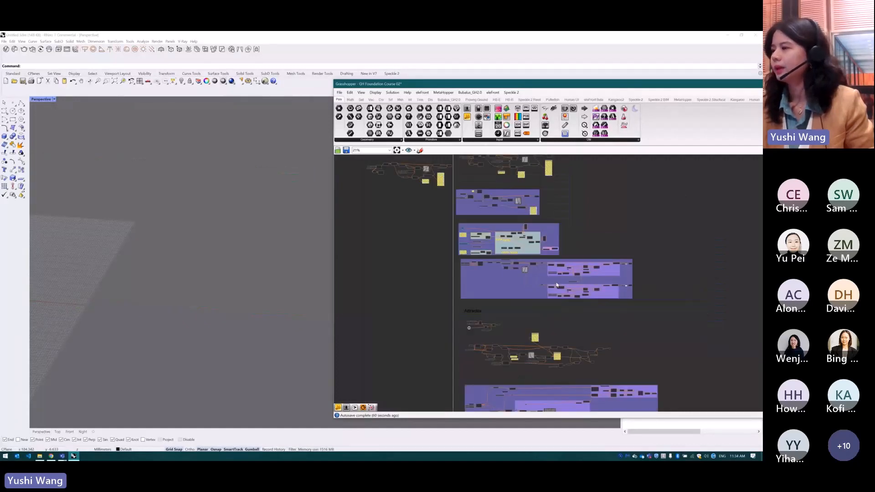
scroll(487, 327, "up", 4)
left_click_drag(538, 308, 419, 348)
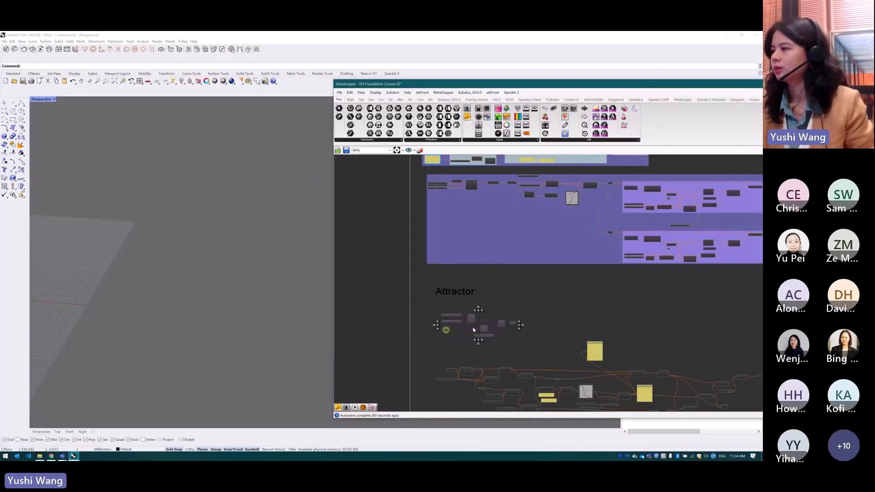
middle_click(486, 329)
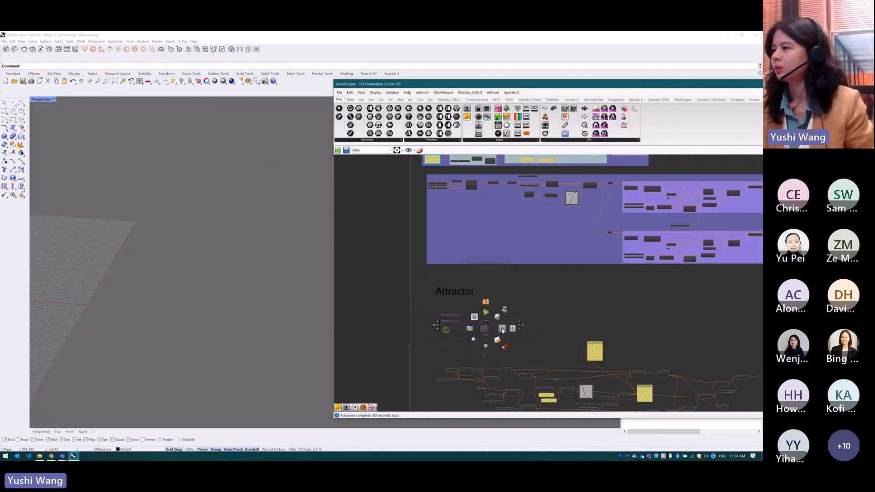
left_click(502, 331)
left_click(571, 305)
Examine the attractor's hexagonal grid and its rotated discs from above, both close up and in full
scroll(320, 279, "down", 3)
right_click_drag(321, 279, 272, 282)
scroll(272, 324, "down", 5)
scroll(242, 212, "up", 5)
scroll(244, 274, "up", 1)
scroll(197, 333, "up", 5)
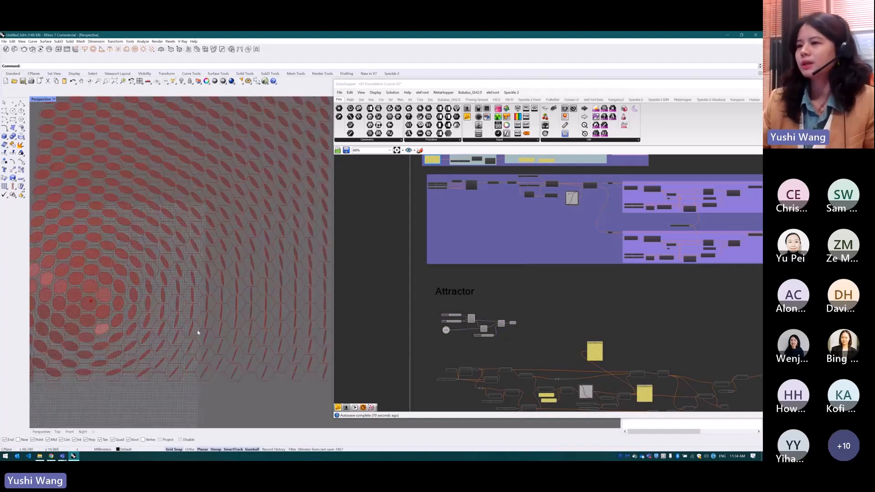
scroll(221, 334, "down", 5)
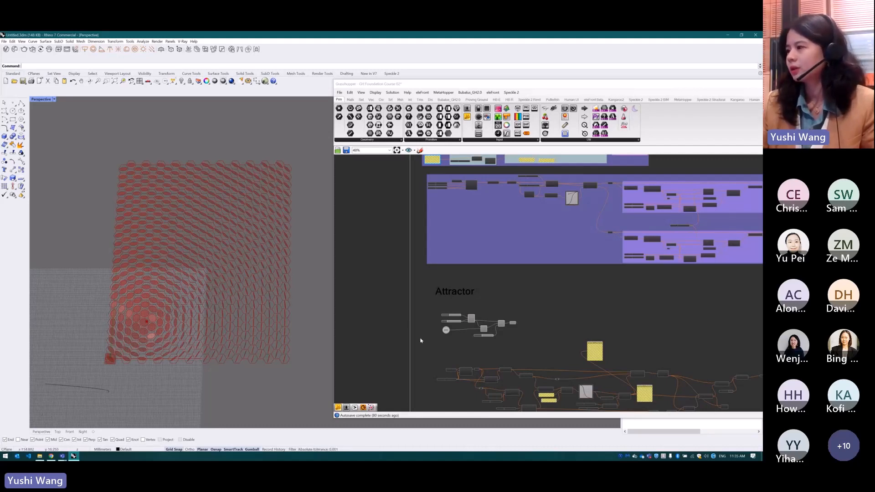
Highlight the Hexagonal, Vector 2Pt and Boundary Surfaces components to see what each contributes to the attractor pattern
scroll(465, 340, "up", 5)
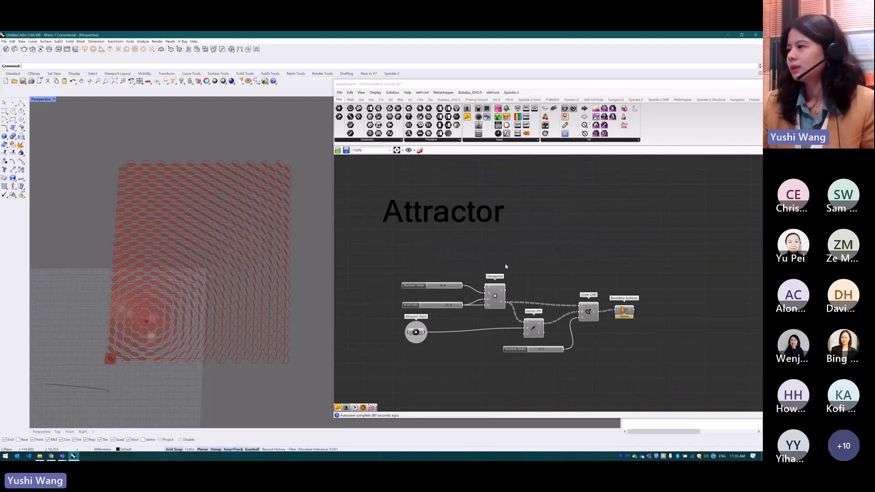
left_click(495, 300)
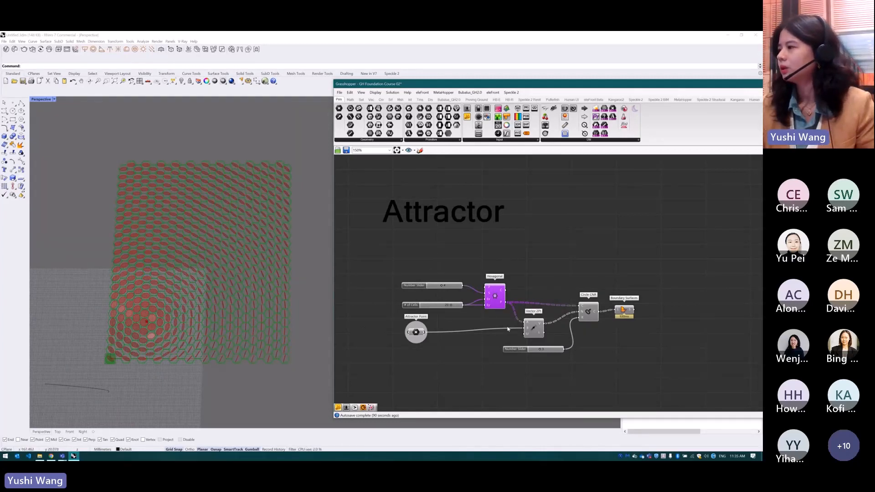
left_click(533, 329)
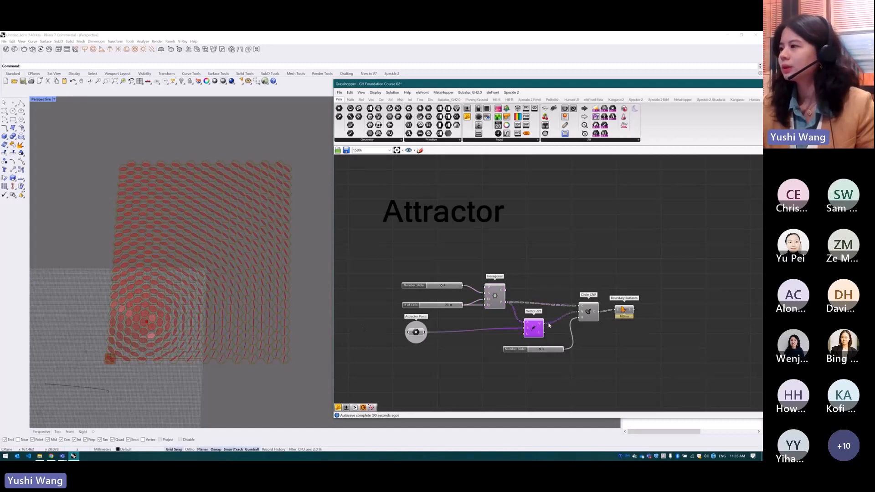
left_click(496, 298)
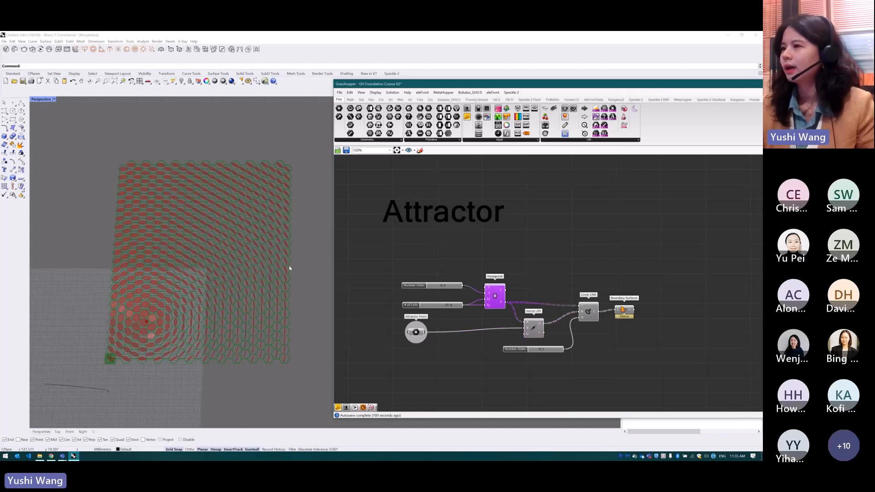
left_click(604, 349)
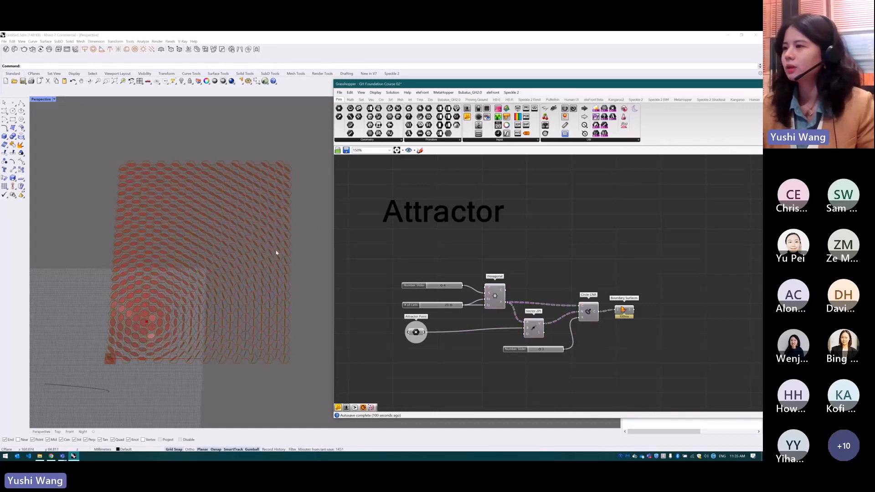
left_click(623, 310)
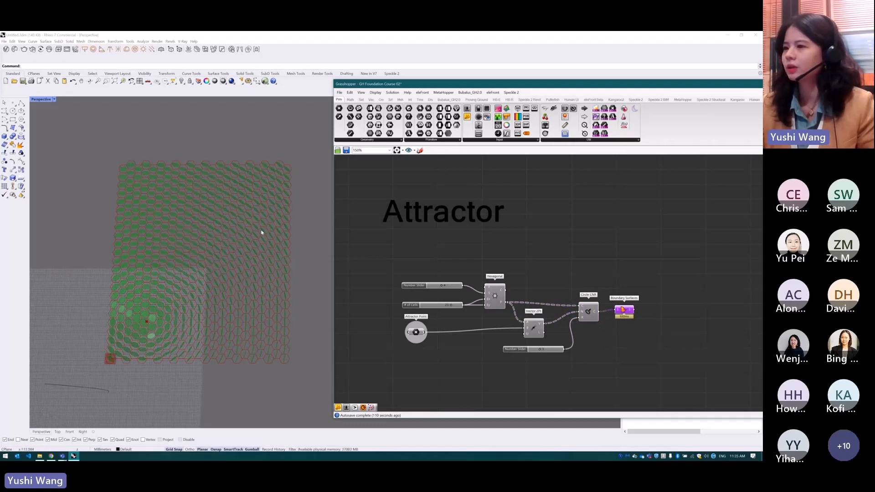
left_click(596, 346)
Add a Vector Display component, feeding its Anchor from the Hexagonal grid's points and its Vector from Vector 2Pt
scroll(591, 349, "up", 1)
double_click(561, 350)
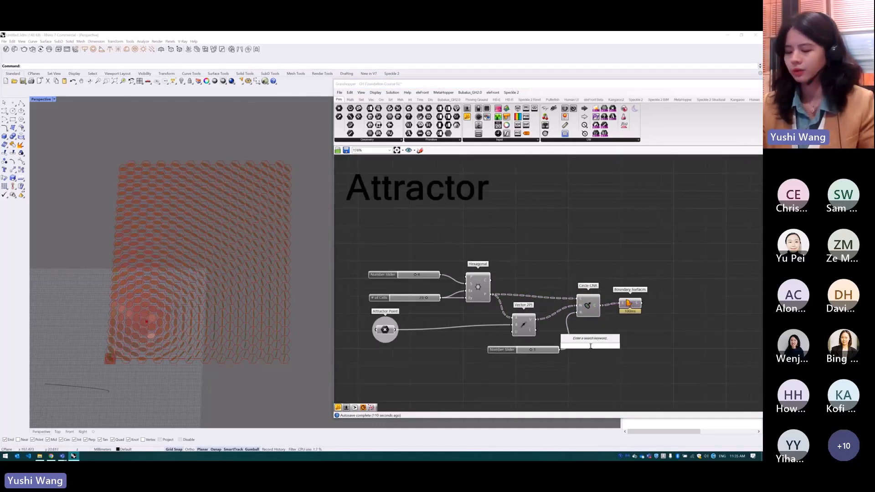
type("vector")
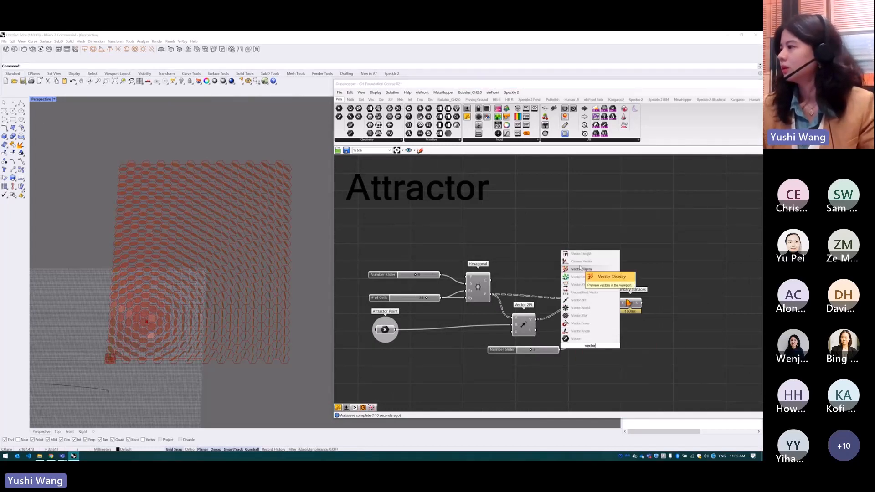
left_click(582, 270)
left_click_drag(602, 350, 648, 348)
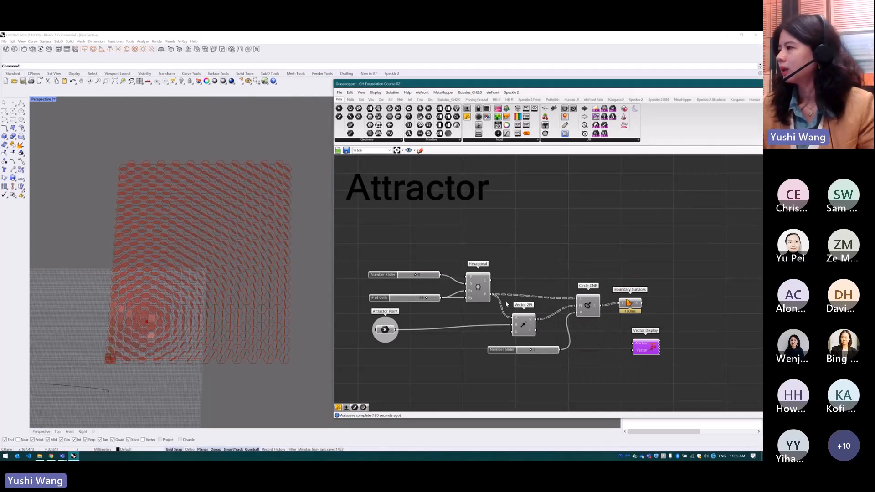
left_click_drag(493, 295, 627, 347)
left_click_drag(537, 320, 614, 352)
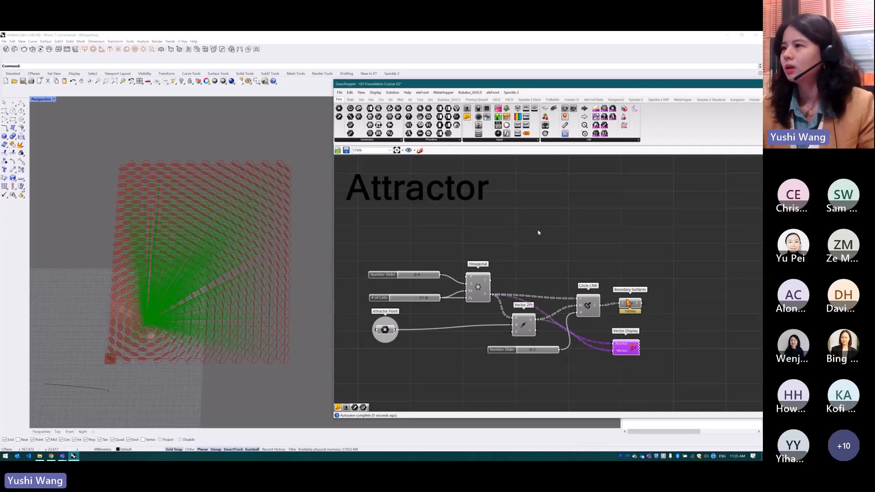
Select the Attractor Point and move it diagonally towards the middle of the hexagonal grid
scroll(275, 202, "up", 3)
right_click_drag(275, 208, 231, 271)
scroll(371, 335, "up", 2)
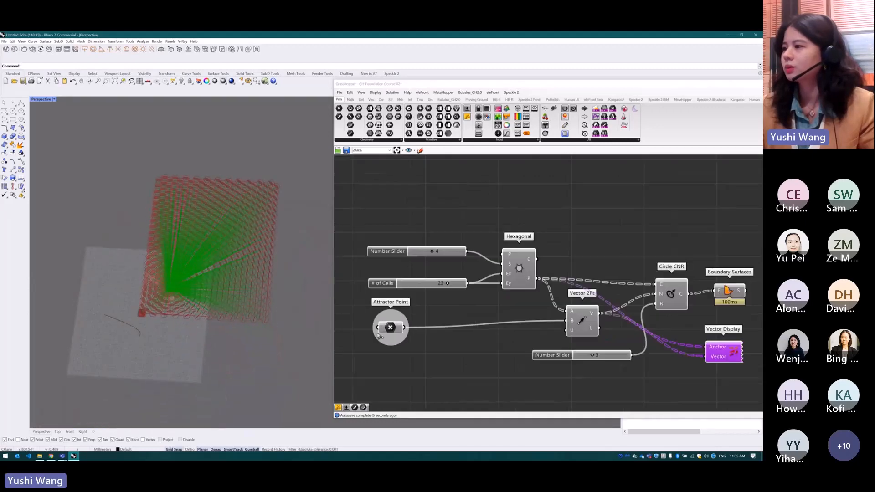
left_click(385, 330)
scroll(147, 284, "up", 2)
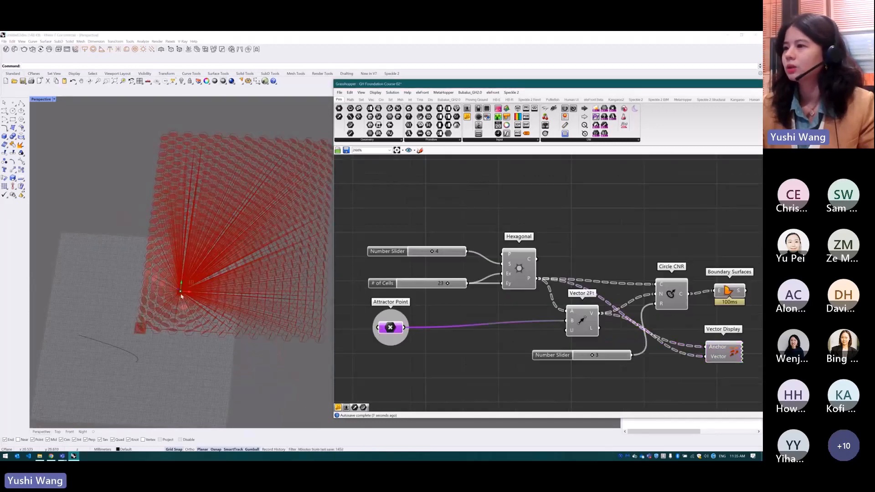
left_click_drag(181, 295, 210, 268)
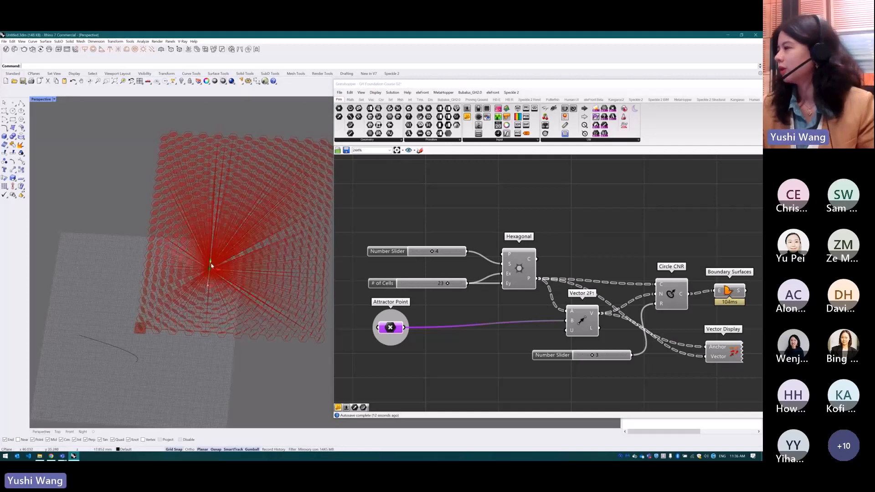
Delete the Vector Display component and move the attractor point further across the grid to see how the discs rotate
left_click(729, 348)
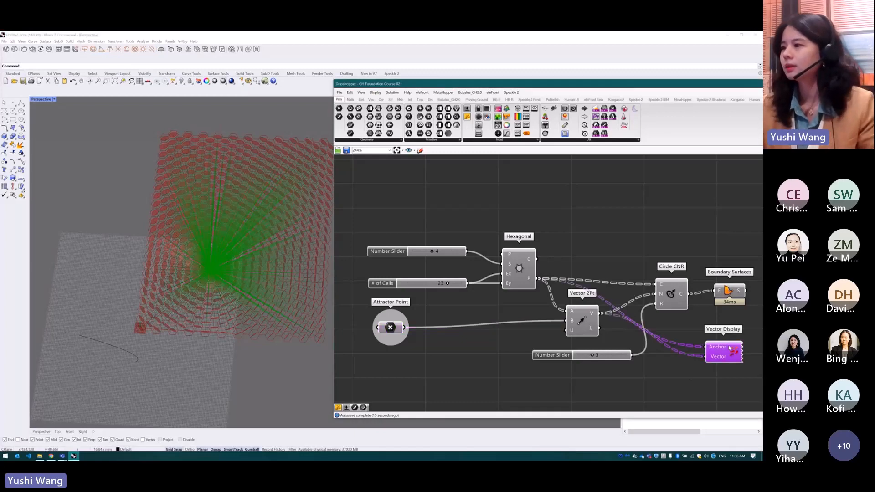
key("Delete")
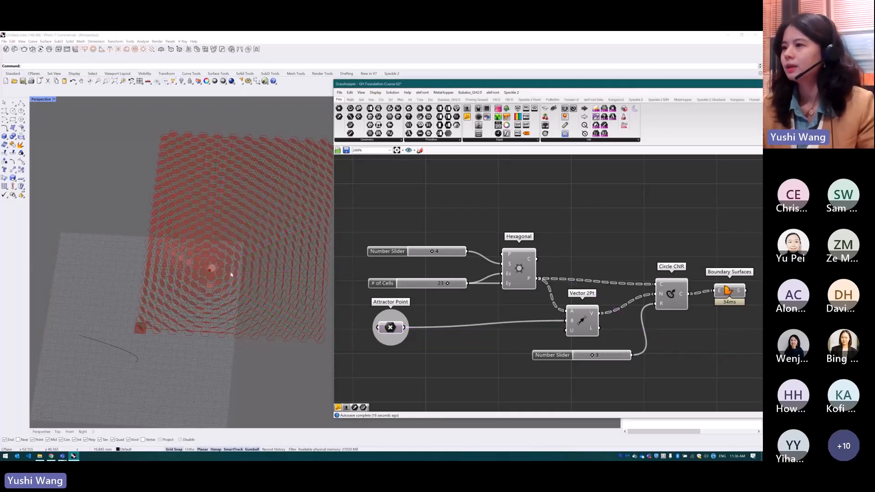
left_click(210, 268)
left_click_drag(230, 272, 269, 275)
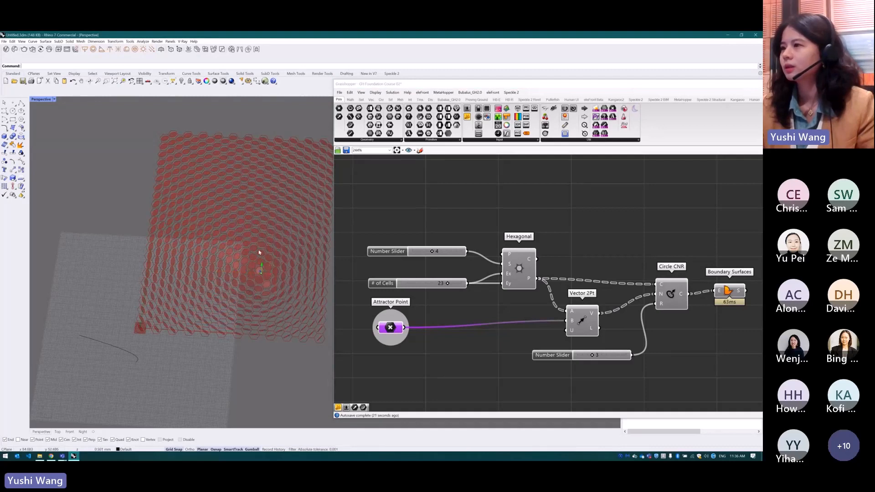
left_click_drag(262, 237, 256, 279)
scroll(195, 319, "down", 3)
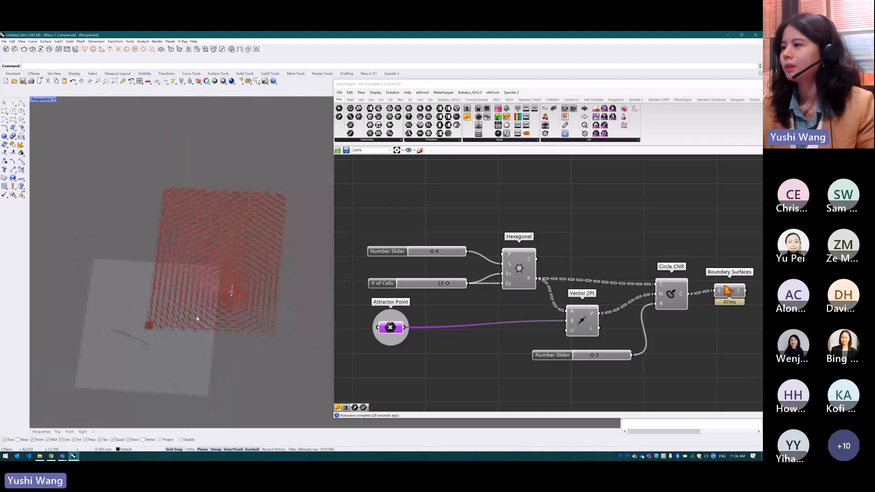
right_click_drag(196, 318, 198, 326)
Switch to the Mural board in the browser and open the "GH Script: Words showing by reflection of the mirrors" video beneath the attractor patterns
left_click(53, 458)
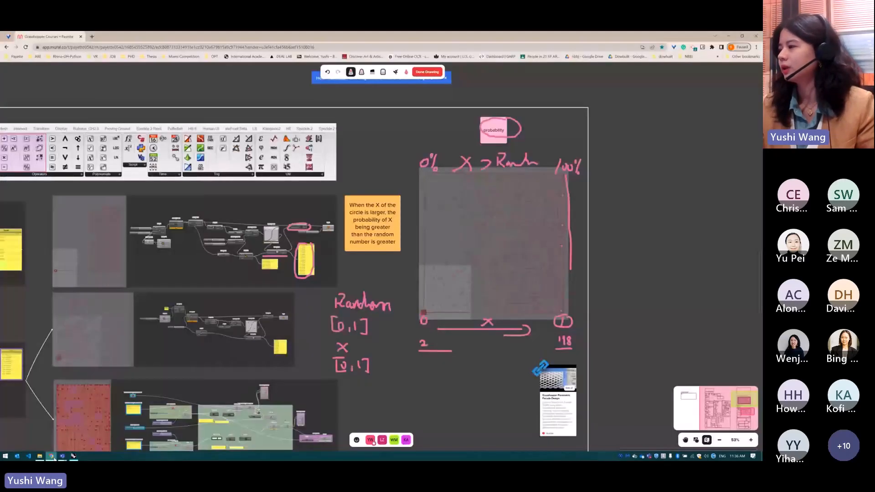
scroll(582, 147, "down", 4)
scroll(545, 378, "up", 6)
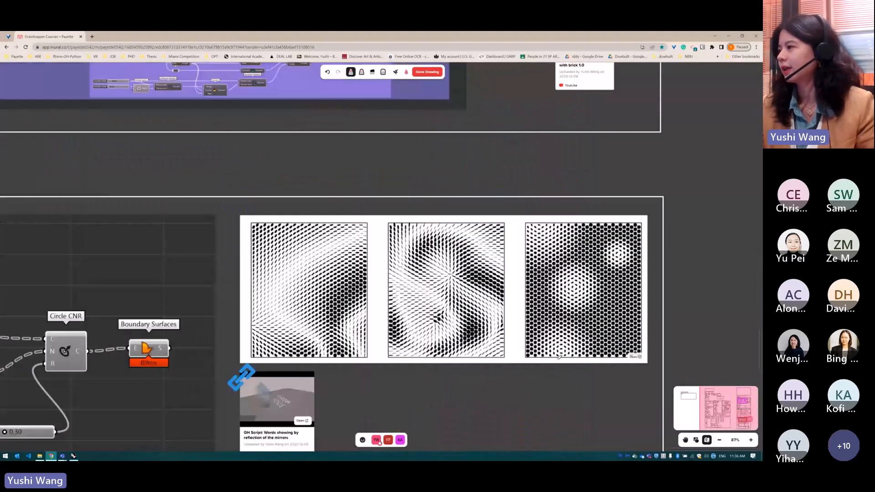
scroll(591, 182, "down", 3)
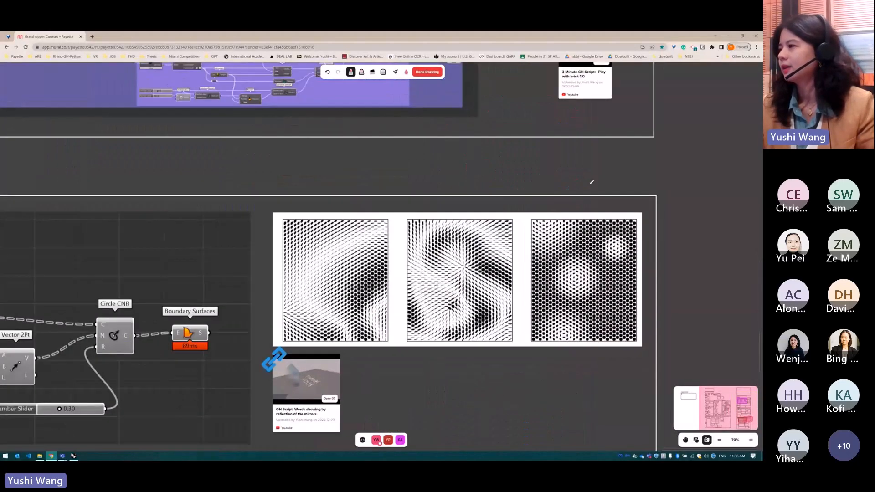
scroll(434, 349, "up", 3)
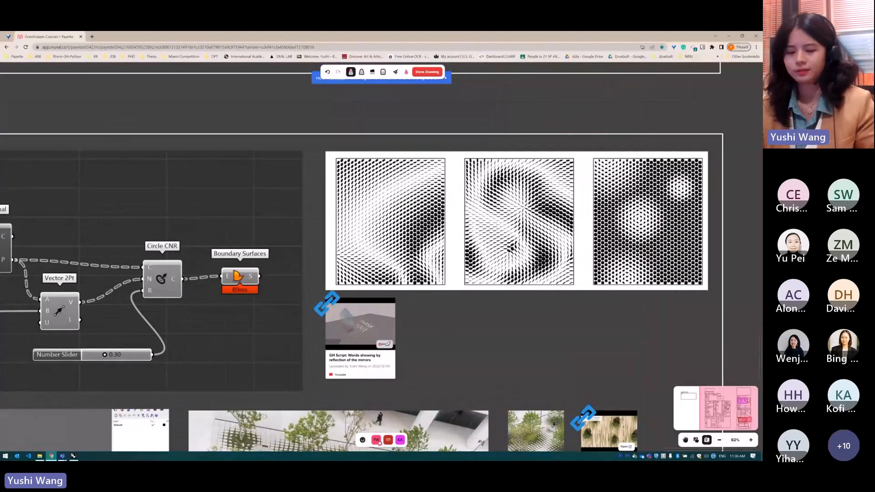
key("Escape")
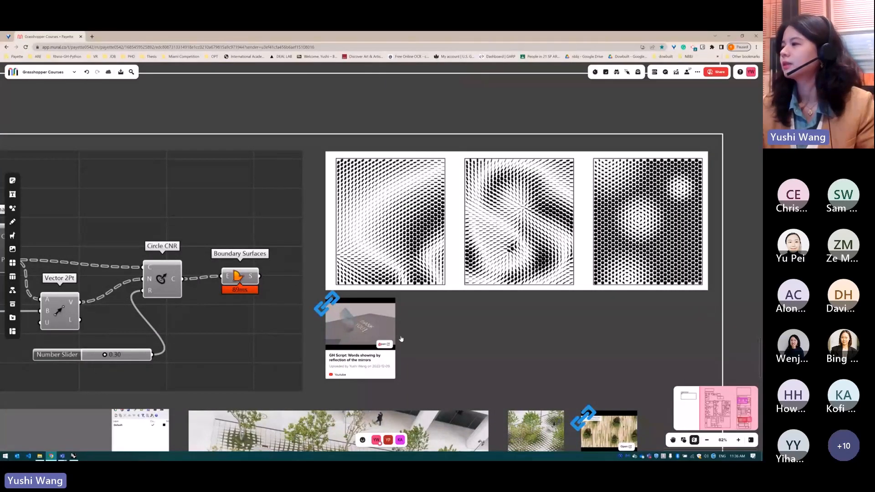
left_click(385, 344)
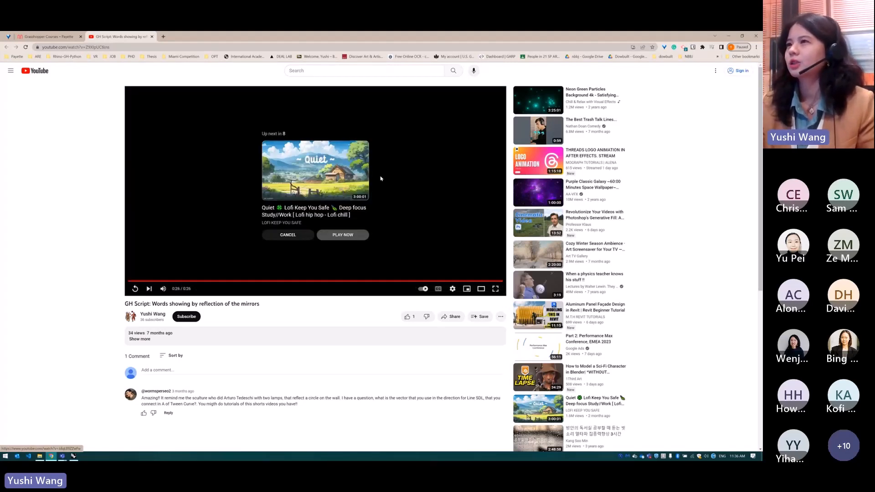
Return to the Mural board, look through the Attractors section as far as the Pull Point image, and close the YouTube tab
left_click(62, 40)
scroll(593, 219, "down", 5)
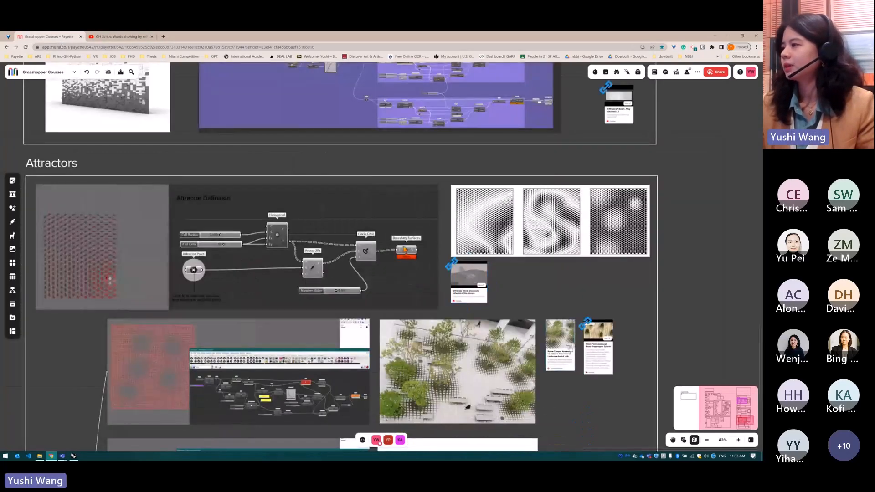
scroll(558, 271, "down", 2)
scroll(578, 201, "down", 1)
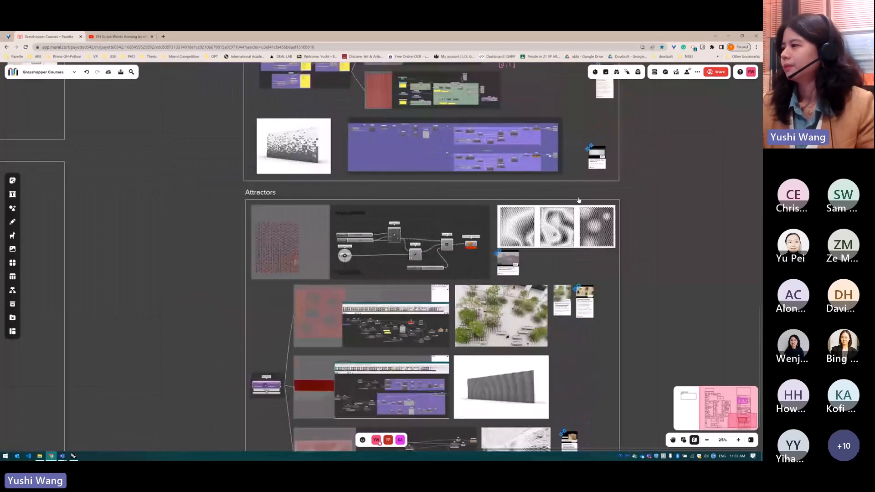
scroll(578, 201, "down", 2)
scroll(569, 325, "up", 2)
scroll(231, 351, "up", 2)
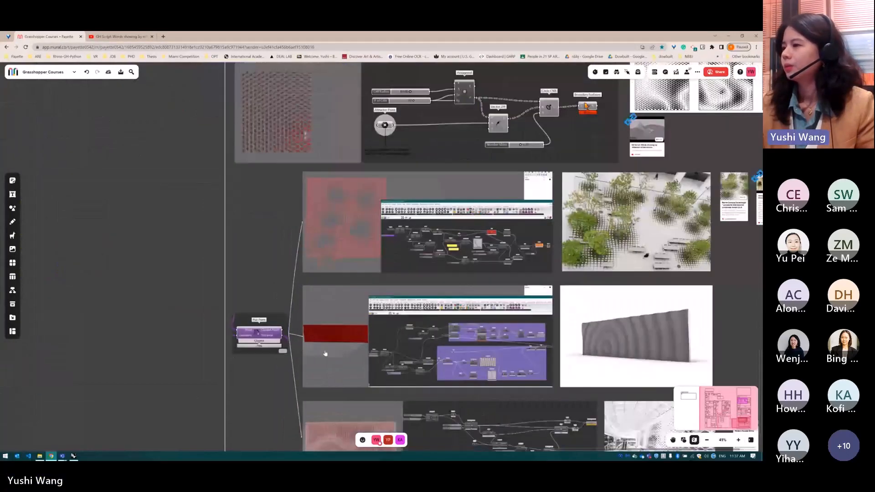
scroll(415, 205, "down", 2)
scroll(301, 308, "up", 2)
scroll(303, 309, "up", 4)
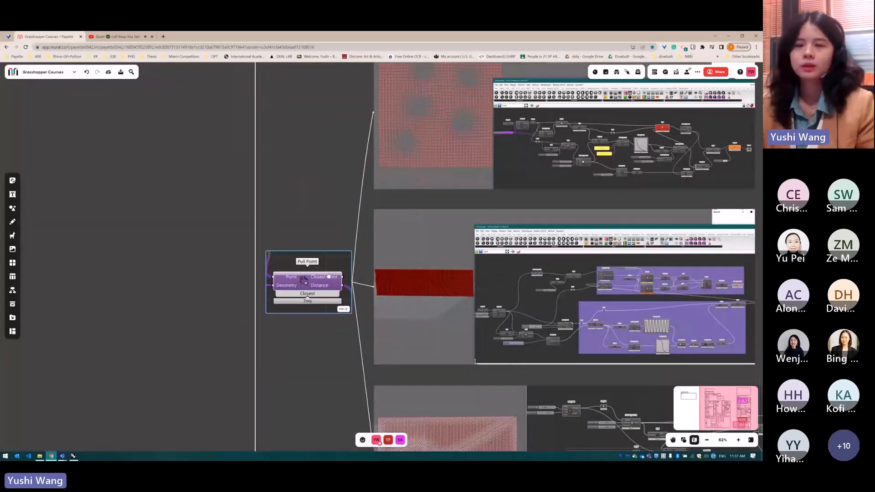
left_click(153, 37)
Examine the Pull Point component's inputs and outputs and the attractor examples connected to it
scroll(339, 292, "up", 3)
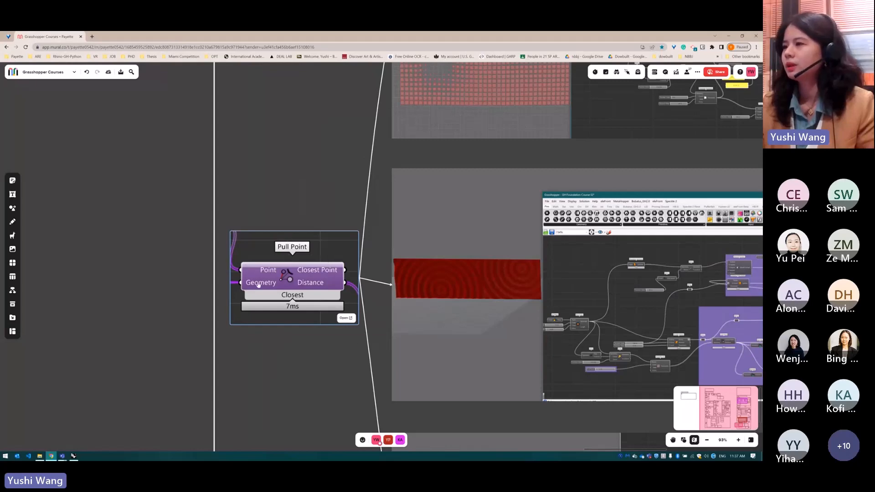
scroll(258, 285, "down", 4)
scroll(253, 299, "up", 2)
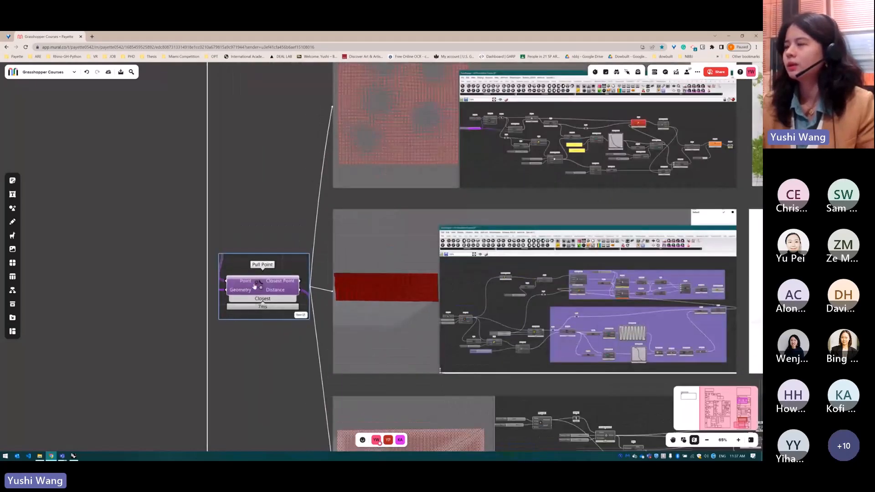
scroll(253, 292, "up", 3)
scroll(319, 321, "down", 3)
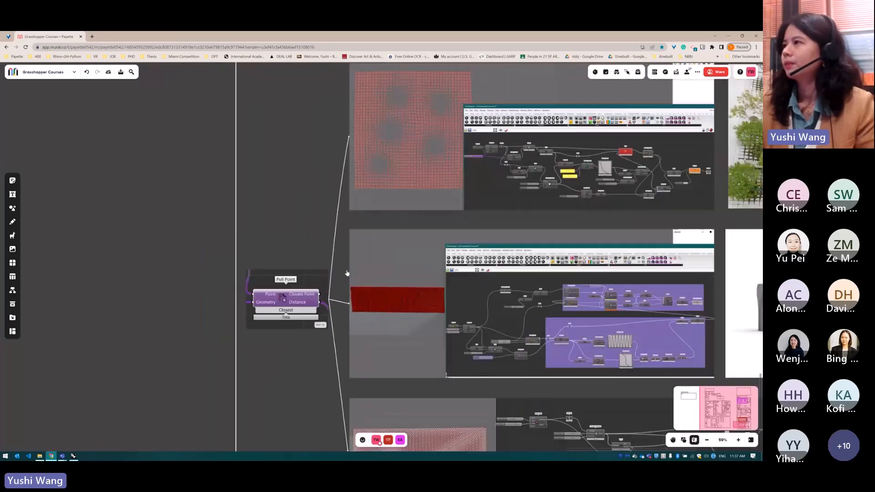
scroll(382, 163, "up", 4)
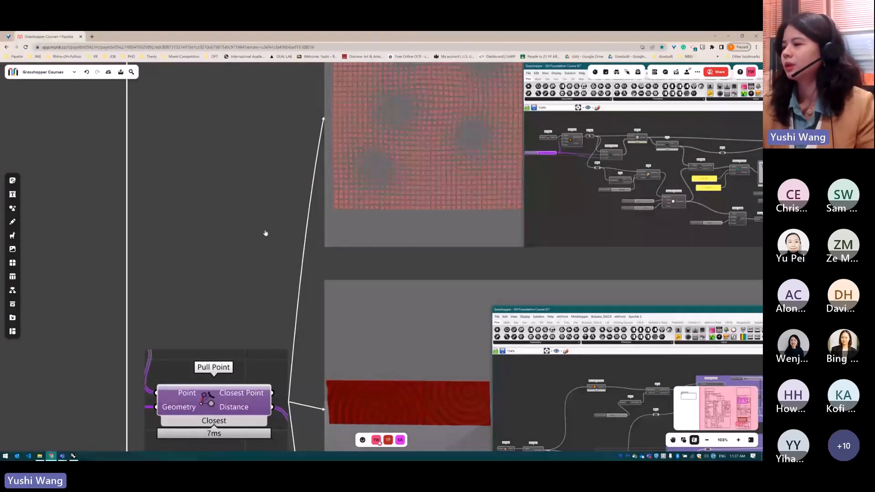
scroll(207, 314, "down", 5)
Open the Roche Campus Kaiseraugst project page from the board and examine the paving pattern around its trees
scroll(217, 324, "down", 1)
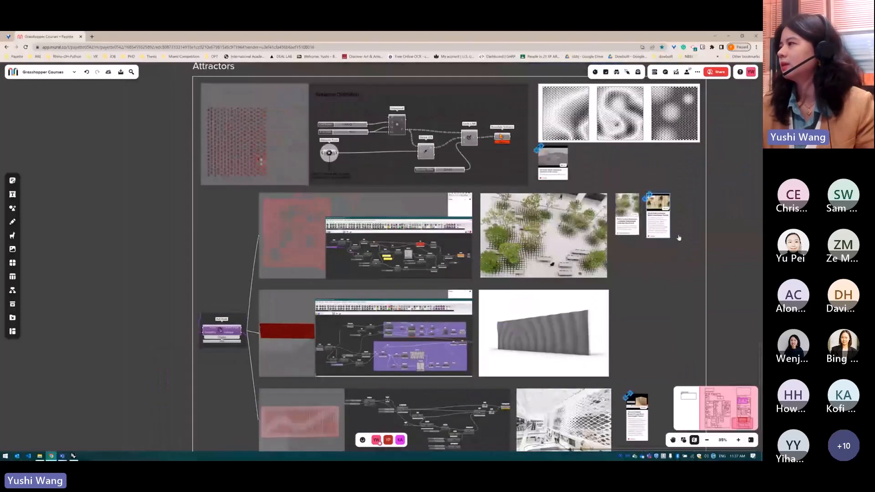
scroll(638, 219, "up", 4)
left_click(622, 217)
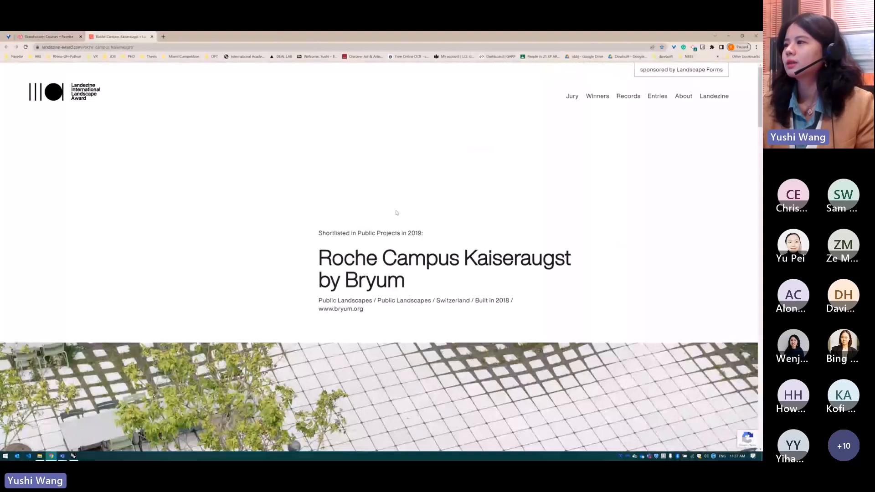
scroll(397, 212, "down", 3)
scroll(377, 206, "down", 3)
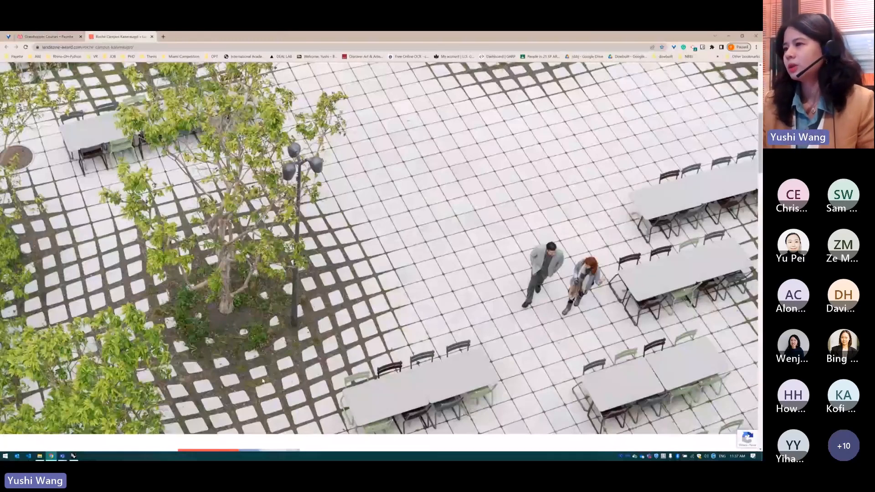
scroll(246, 360, "down", 2)
scroll(228, 337, "up", 2)
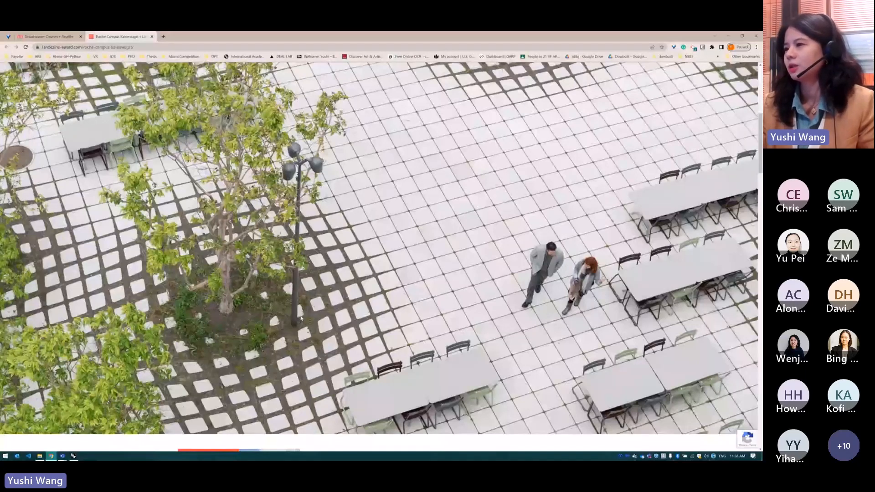
scroll(301, 318, "down", 3)
scroll(343, 315, "up", 3)
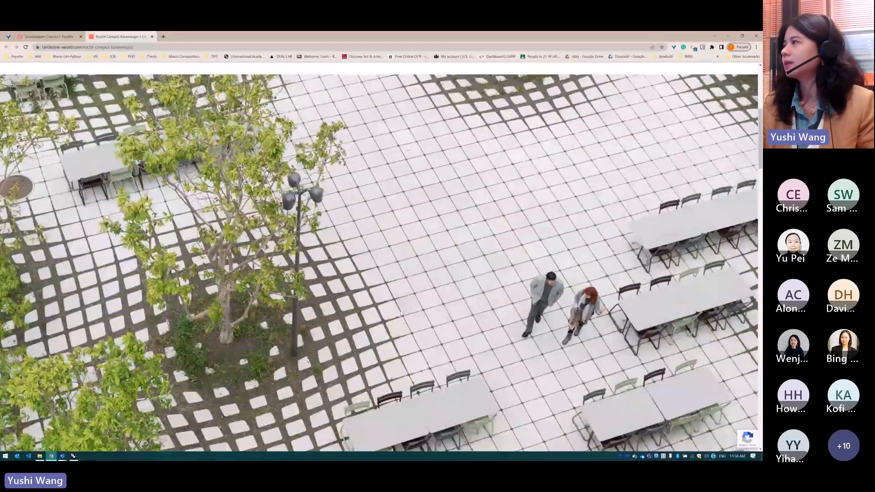
Return to Grasshopper and disable the small hexagonal definition directly beneath the Attractor heading
left_click(45, 37)
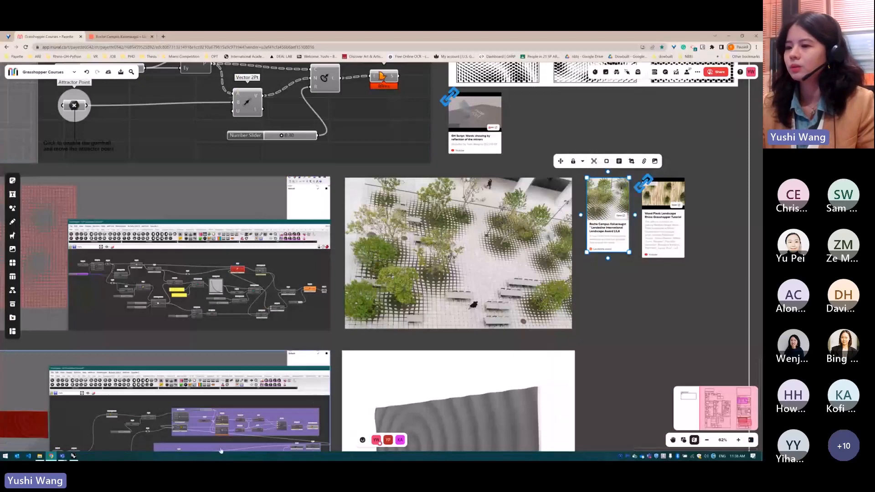
key("alt+Tab")
scroll(432, 247, "down", 5)
left_click_drag(394, 241, 559, 316)
middle_click(524, 260)
left_click(537, 244)
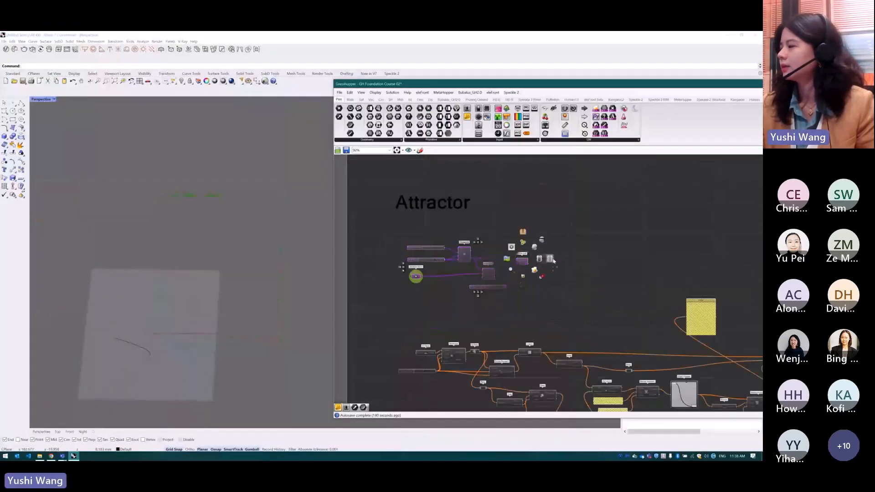
Enable the XY Plane, Rectangle, Surface and number slider at the start of the larger definition below
scroll(517, 214, "down", 2)
scroll(516, 214, "down", 2)
scroll(469, 322, "up", 4)
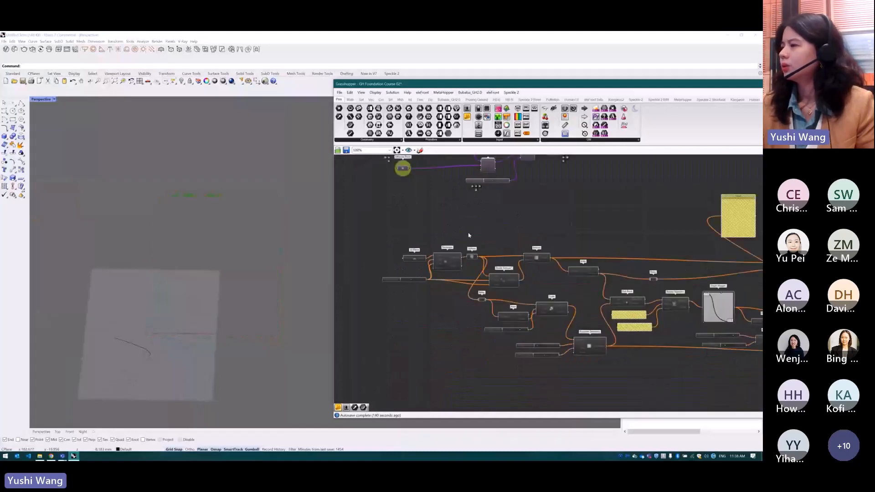
left_click_drag(469, 235, 351, 313)
scroll(438, 273, "up", 2)
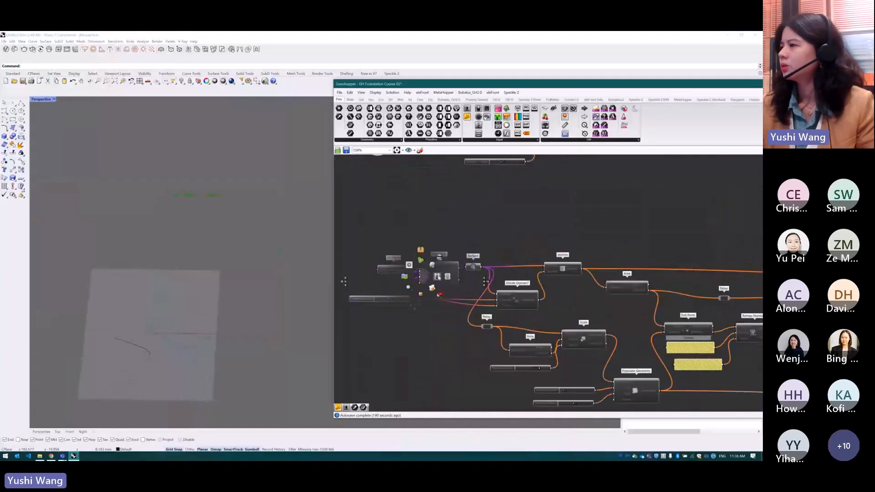
left_click(467, 236)
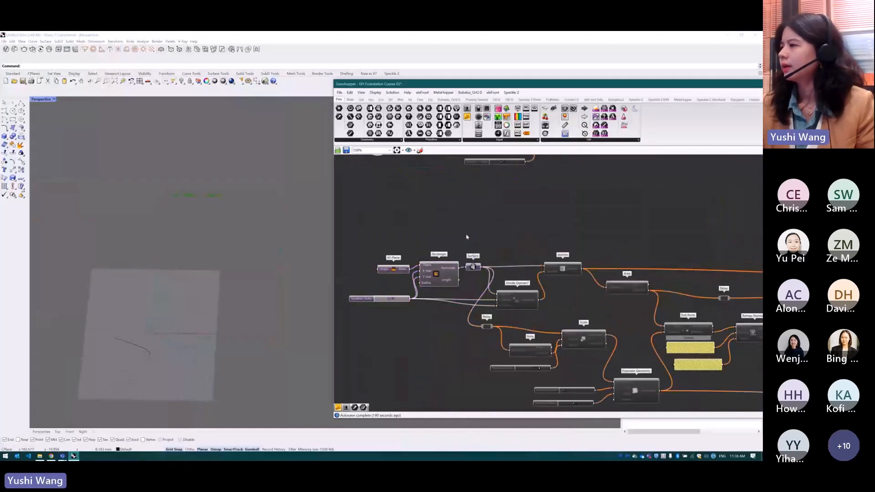
Turn on the preview of the Surface component and view the square surface up close
left_click(474, 268)
middle_click(474, 267)
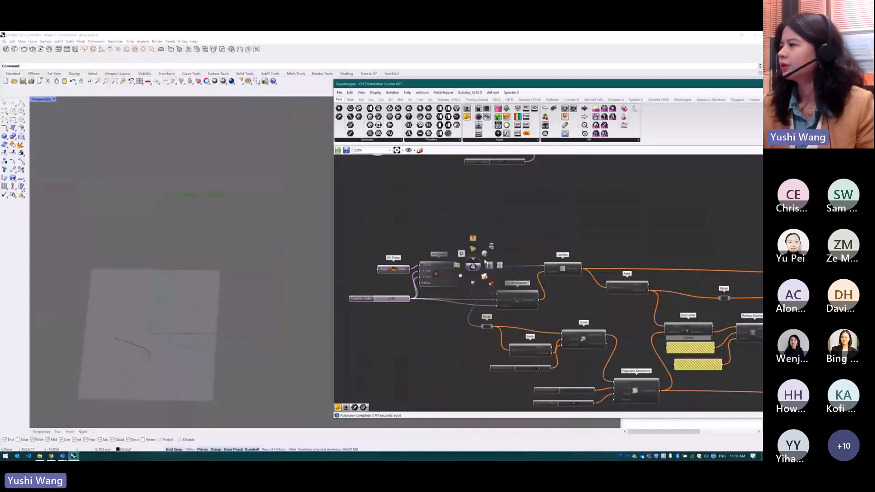
left_click(484, 253)
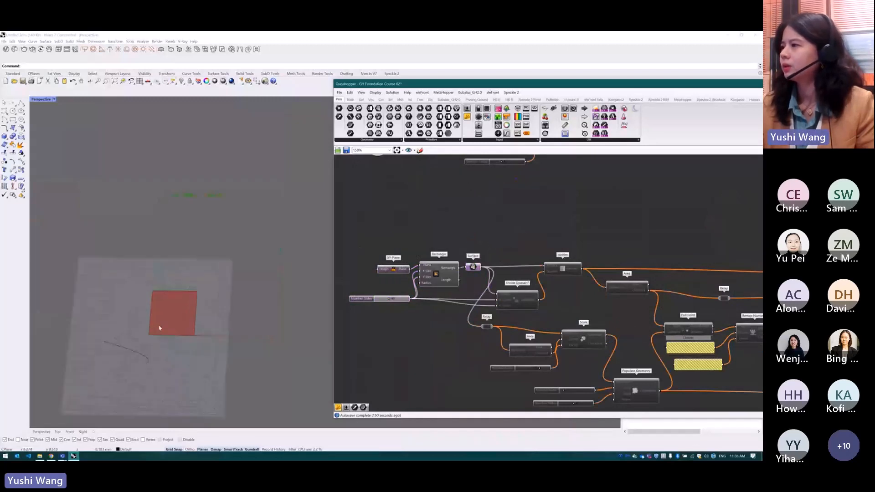
scroll(157, 326, "up", 12)
Enable the Divide Domain², Isotrim and Area components that follow the Surface
left_click_drag(615, 240, 478, 319)
middle_click(563, 279)
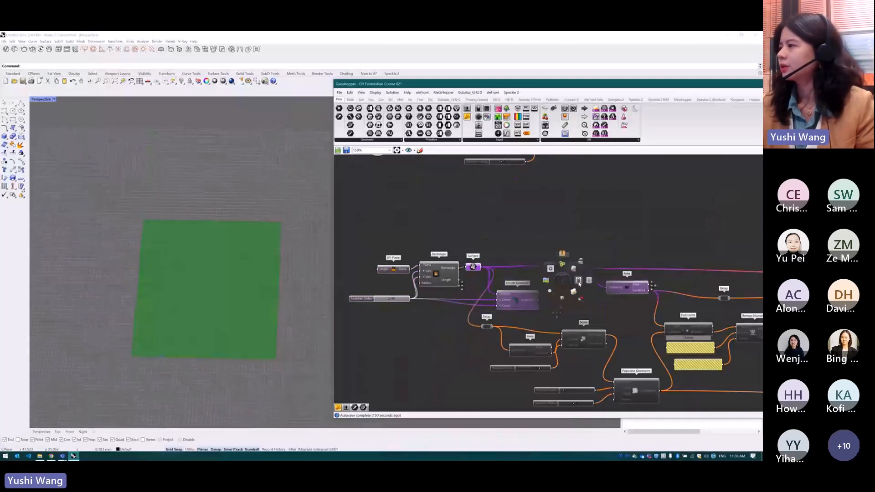
left_click(579, 283)
left_click(606, 229)
Show the Isotrim preview, hide the preview of the components before it, and view the subdivided square up close
left_click(562, 269)
middle_click(563, 268)
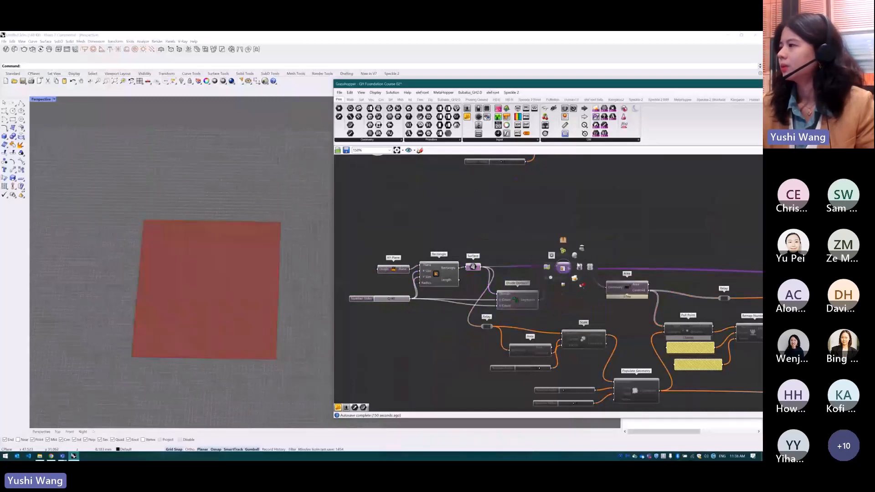
left_click(575, 255)
left_click_drag(513, 243, 407, 315)
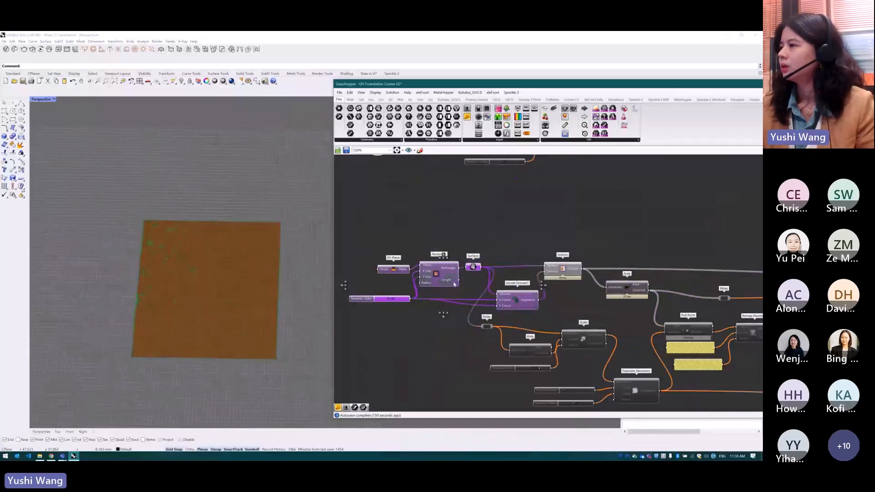
left_click(519, 239)
right_click_drag(240, 311, 266, 304)
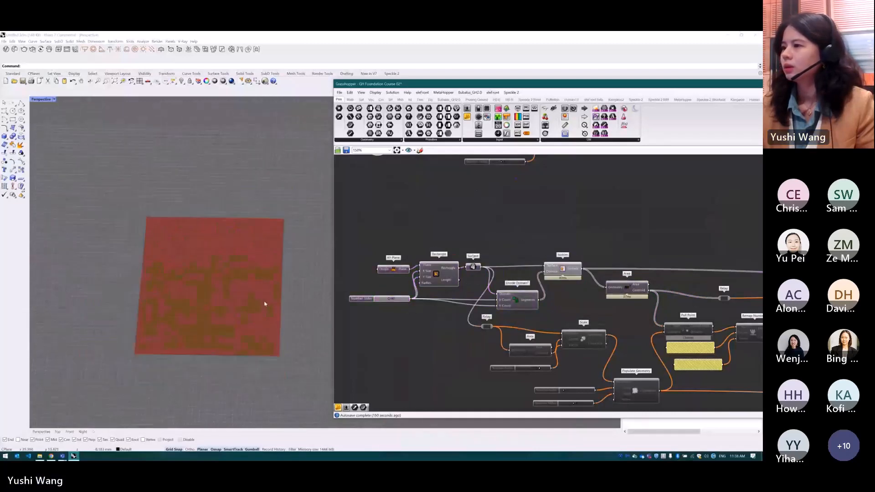
scroll(263, 301, "up", 4)
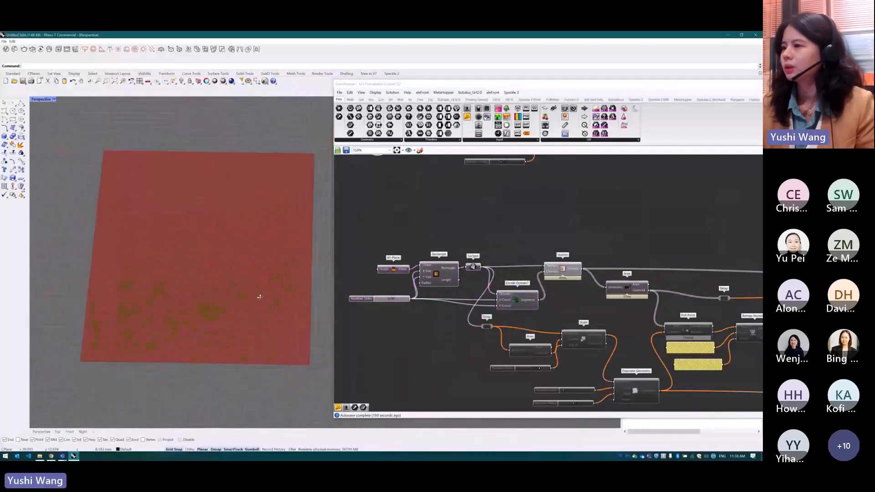
scroll(260, 298, "down", 4)
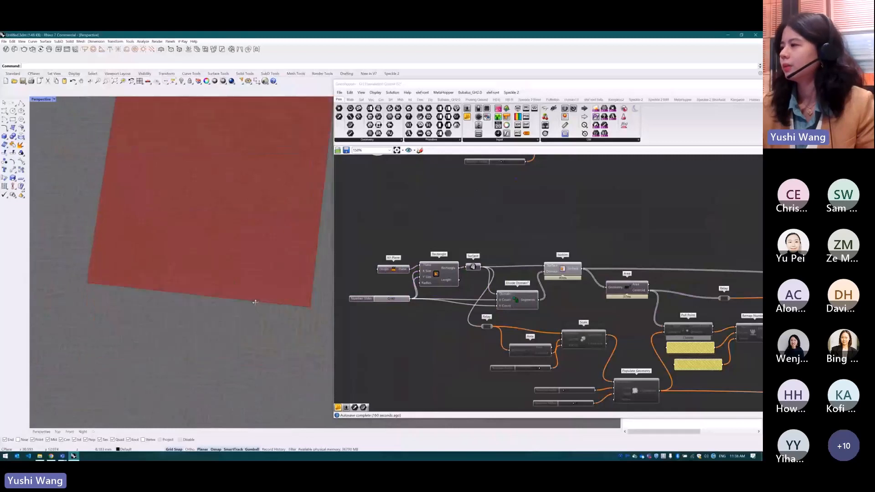
right_click_drag(267, 239, 293, 207)
scroll(492, 288, "down", 2)
scroll(616, 357, "up", 3)
Enable the lower Area, Scale and Populate Geometry components with their sliders, and turn on the preview of that Scale
left_click_drag(591, 390, 398, 277)
middle_click(578, 363)
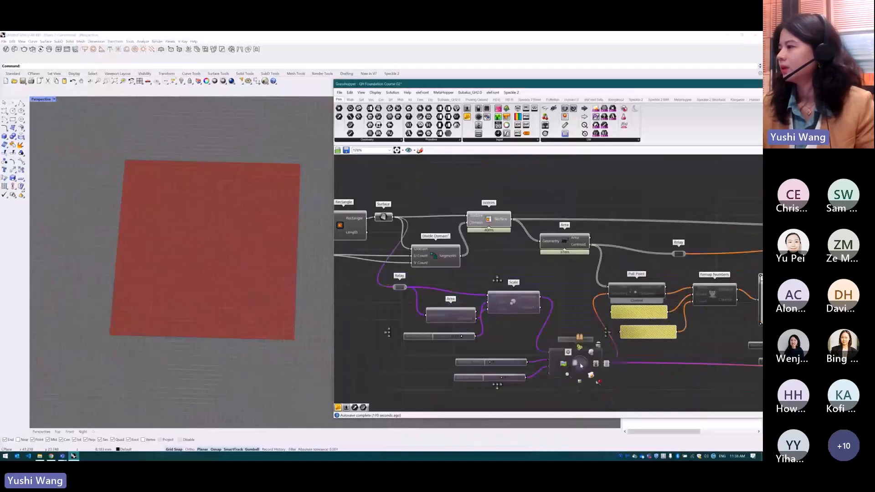
left_click(595, 365)
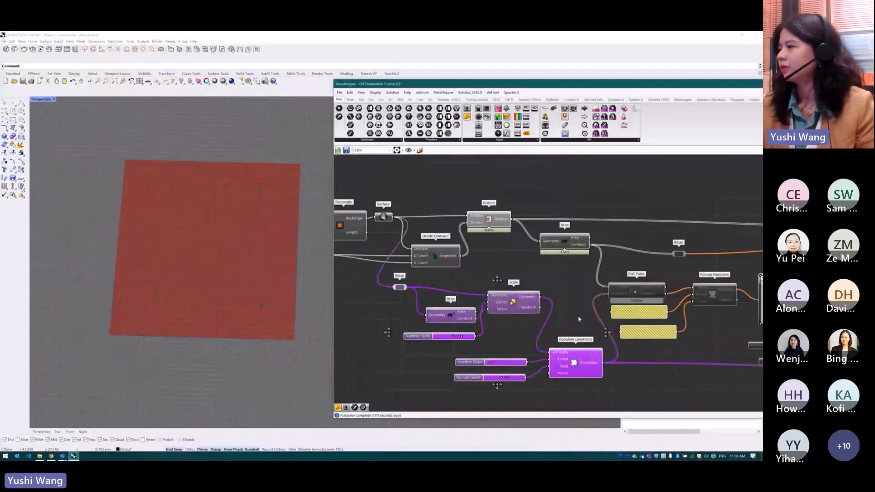
left_click(518, 301)
middle_click(513, 302)
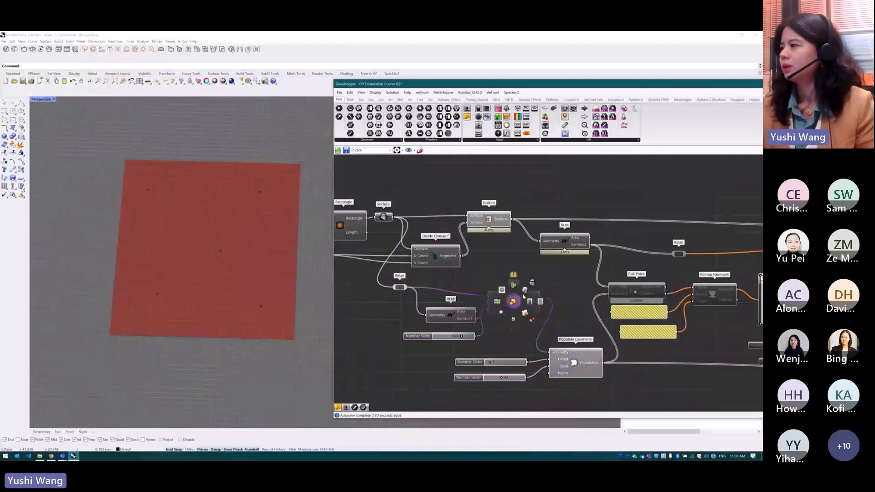
left_click(526, 290)
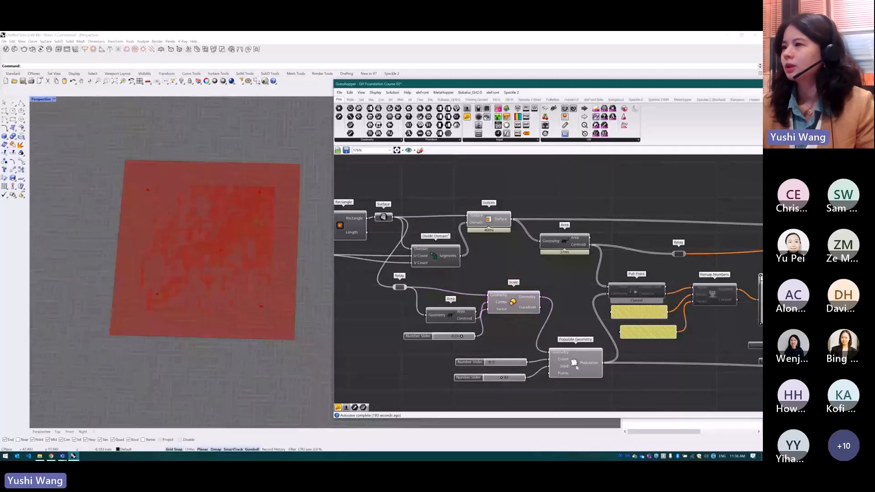
Set the Populate Geometry seed slider to 15 and its count slider to 5
left_click(592, 359)
scroll(564, 390, "up", 2)
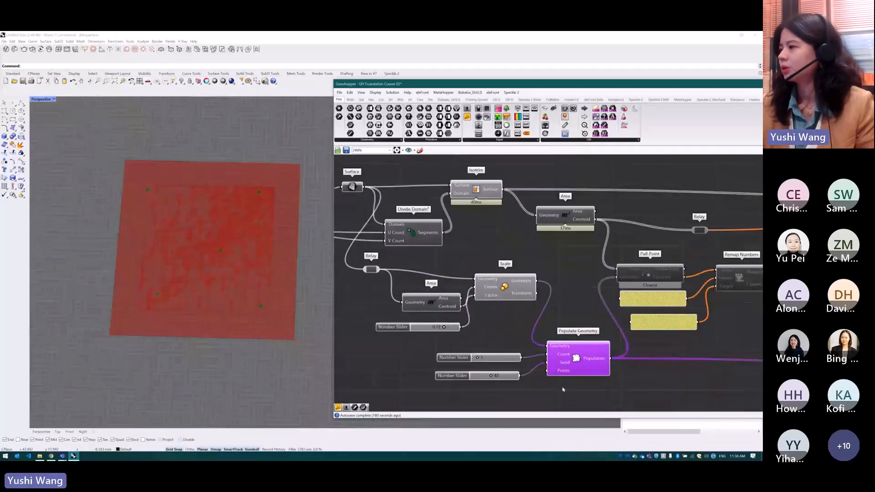
scroll(494, 355, "down", 1)
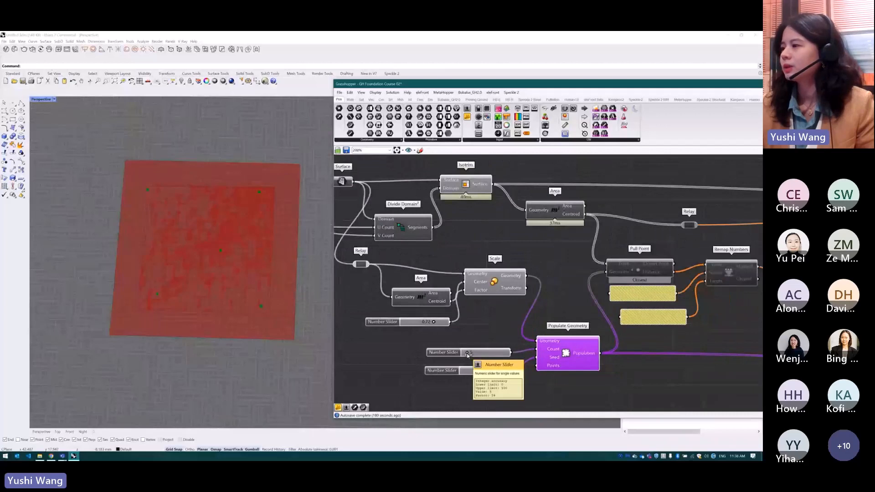
left_click_drag(470, 355, 478, 374)
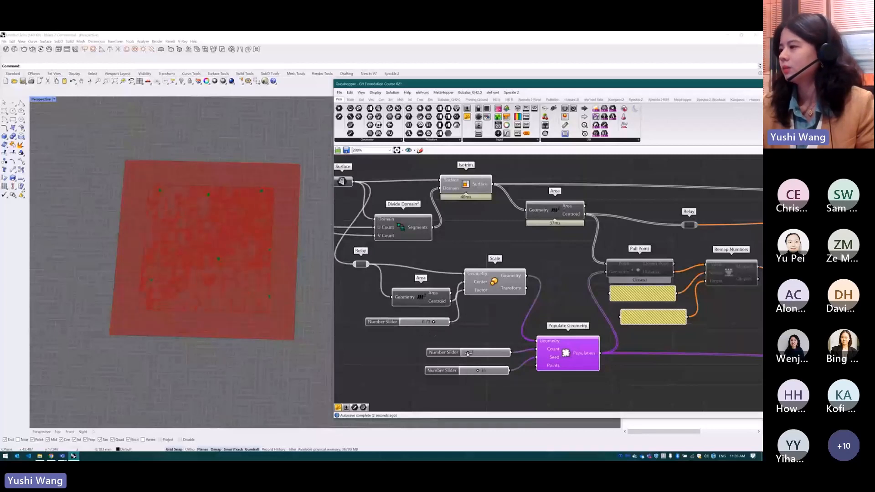
double_click(483, 353)
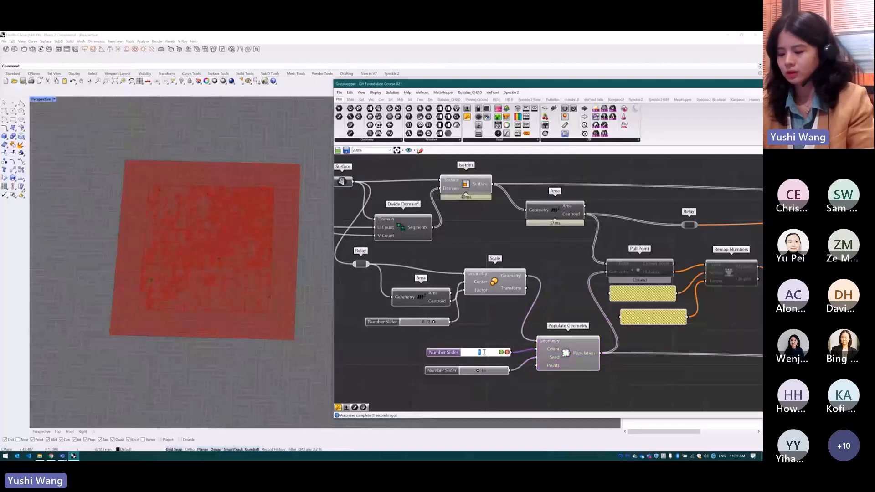
type("5")
key("Return")
Enable the chain from Pull Point through Remap Numbers, Graph Mapper, Bounds and Construct Domain to the final Scale
scroll(486, 346, "down", 5)
left_click_drag(686, 237, 477, 331)
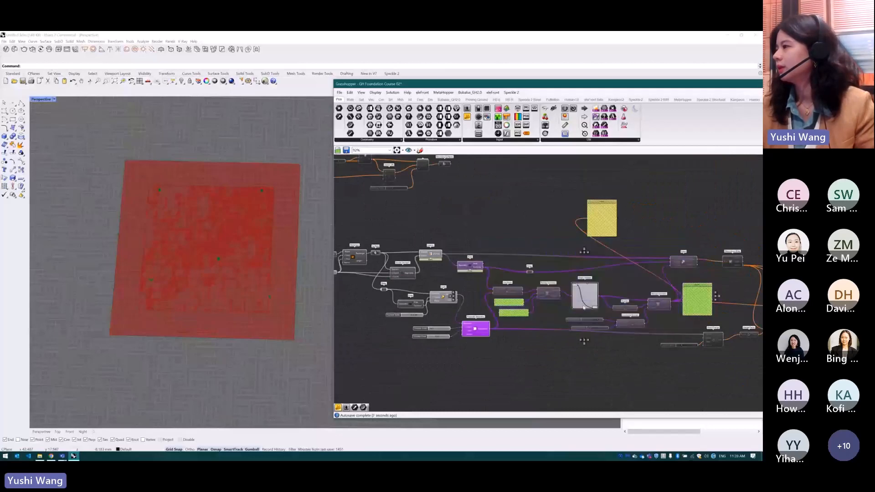
middle_click(584, 297)
left_click(600, 303)
left_click(549, 281)
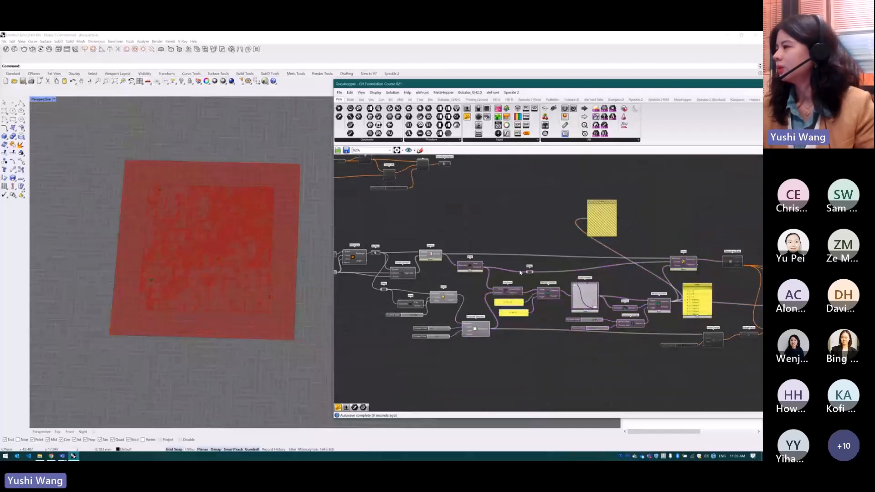
Turn on the preview of the Area component feeding Pull Point and highlight the Populate Geometry points
scroll(509, 292, "up", 5)
left_click(491, 294)
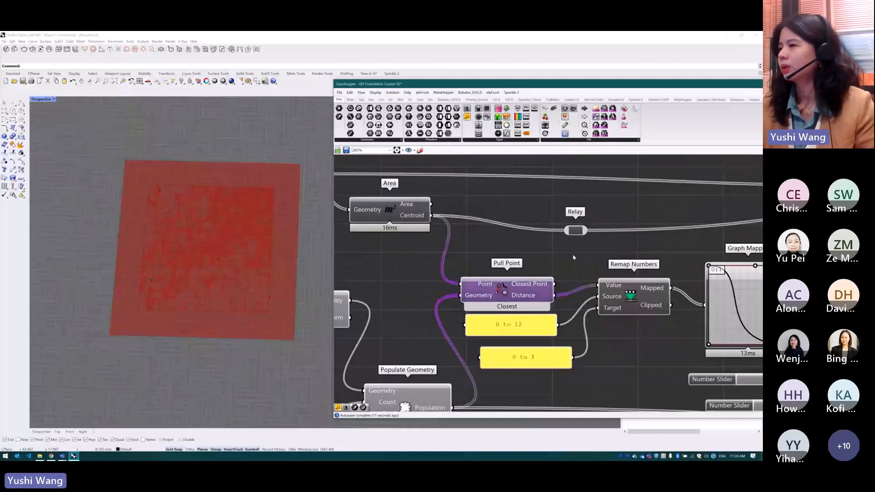
scroll(464, 228, "down", 3)
scroll(465, 225, "up", 1)
left_click(465, 225)
middle_click(463, 223)
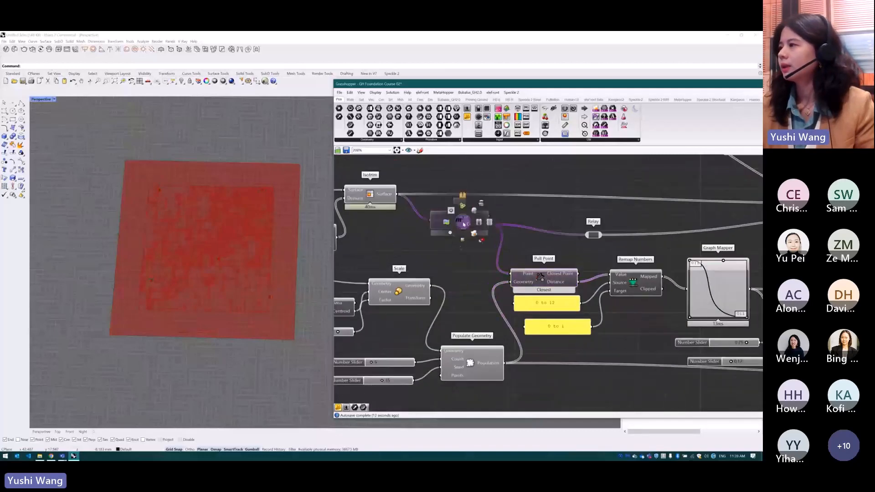
left_click(475, 214)
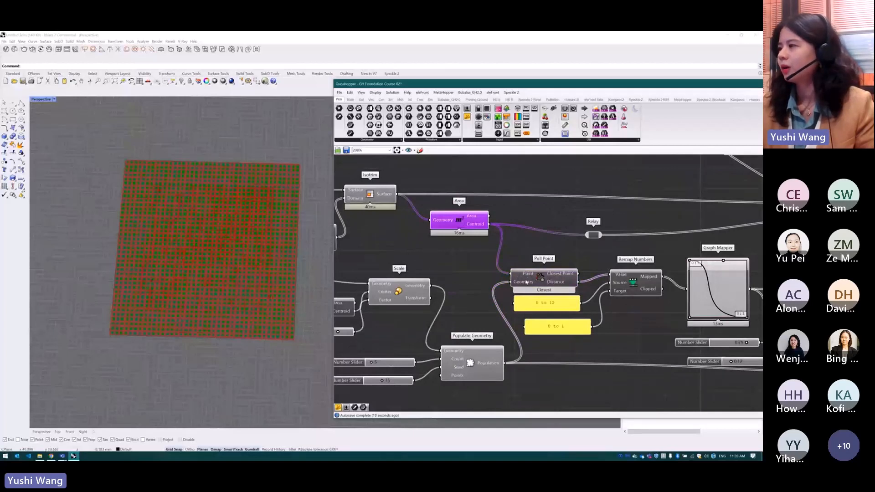
left_click(477, 366)
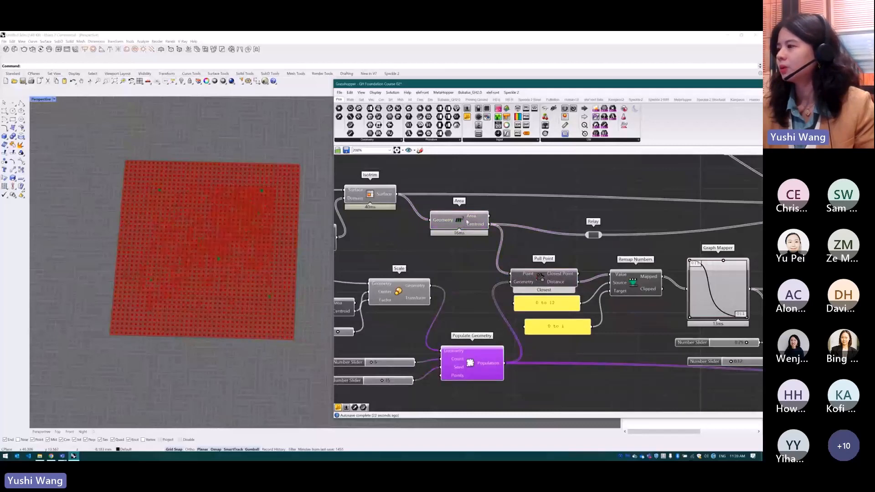
Connect a new panel to the Distance output of Pull Point and place it below the Remap Numbers component
left_click_drag(467, 117, 637, 329)
left_click_drag(579, 282, 619, 424)
left_click(638, 352)
scroll(513, 234, "down", 3)
scroll(623, 314, "up", 3)
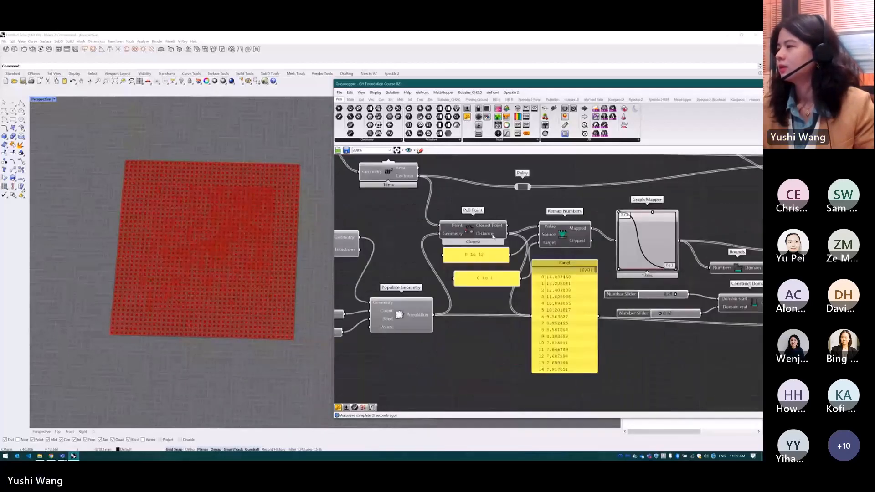
left_click_drag(493, 236, 460, 223)
left_click(410, 308)
left_click_drag(549, 275, 544, 337)
scroll(515, 341, "down", 2)
scroll(623, 286, "up", 1)
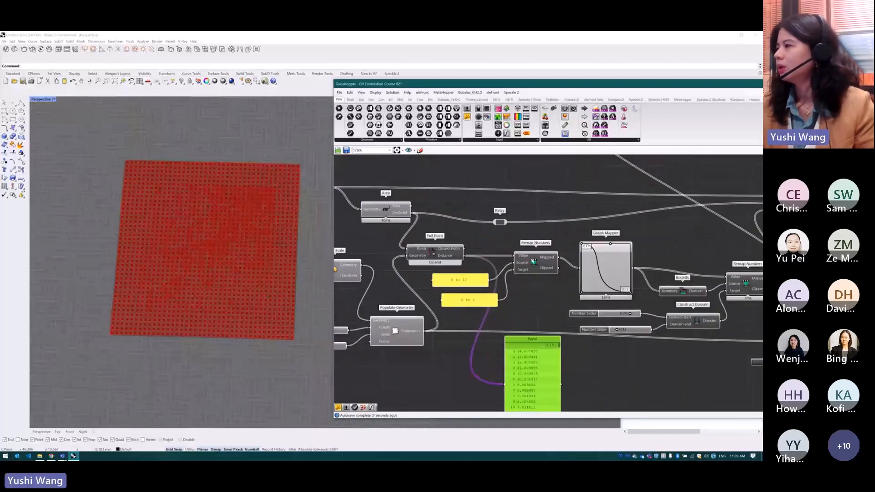
left_click_drag(544, 272, 546, 280)
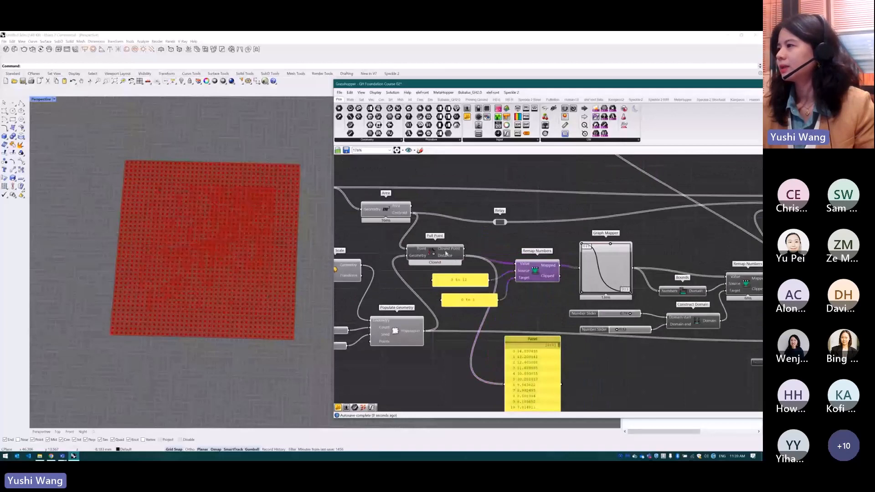
left_click_drag(446, 254, 458, 251)
Move the two Construct Domain sliders to 0.99 and 0.00, and delete the panel listing the Pull Point distances
scroll(638, 319, "down", 2)
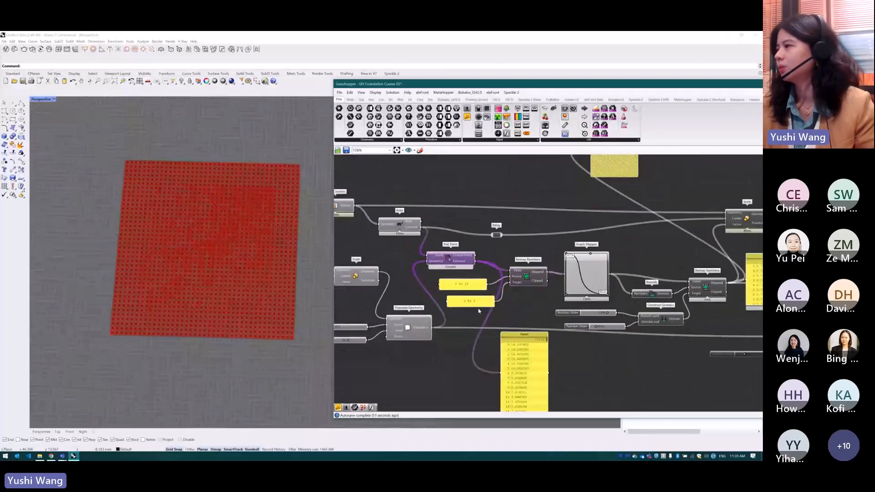
left_click_drag(588, 312, 570, 326)
left_click_drag(522, 349, 531, 360)
key("Delete")
scroll(514, 364, "down", 3)
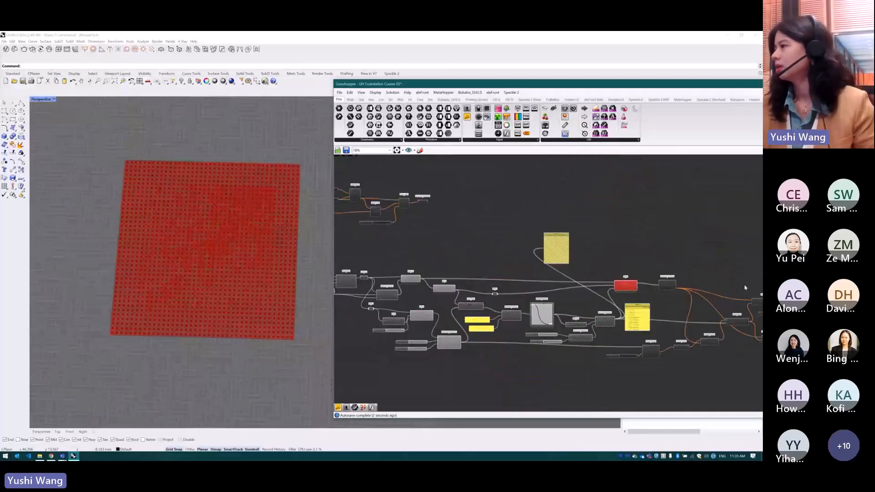
Check the error on the final Scale and adjust the Construct Domain sliders to avoid a zero scale factor
scroll(743, 287, "up", 3)
scroll(583, 309, "up", 2)
mouse_move(596, 266)
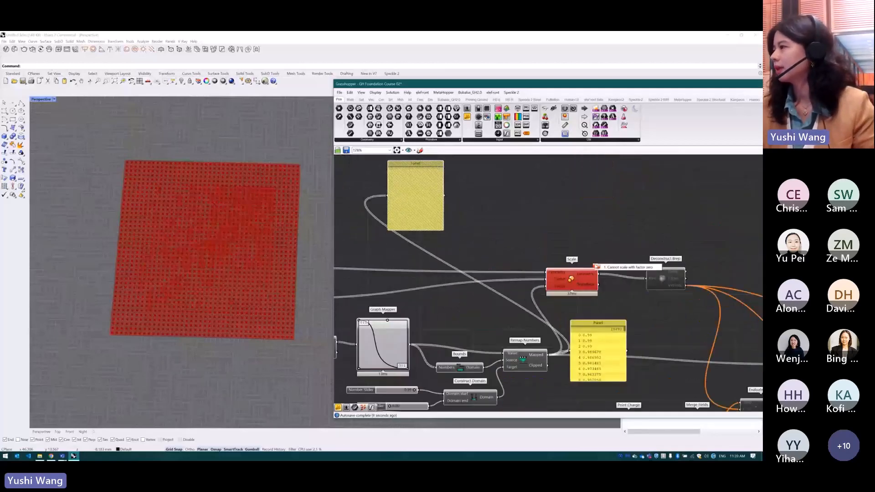
scroll(653, 240, "down", 1)
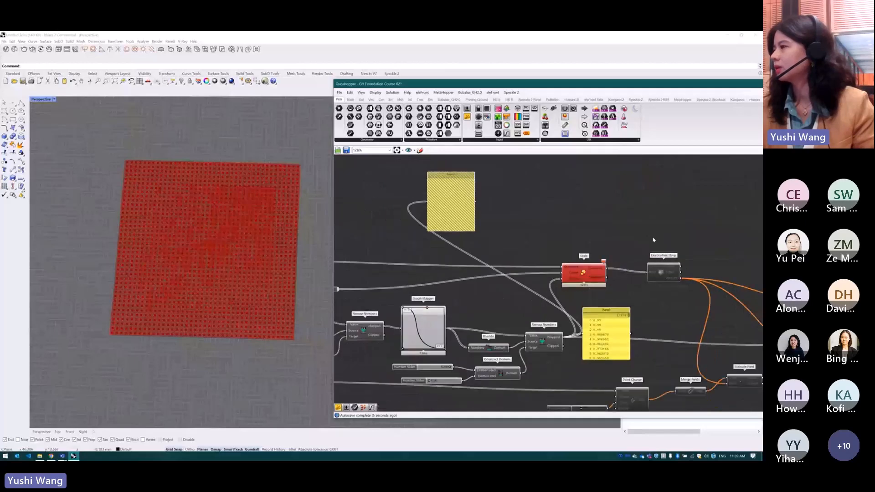
scroll(654, 239, "down", 2)
scroll(599, 294, "up", 3)
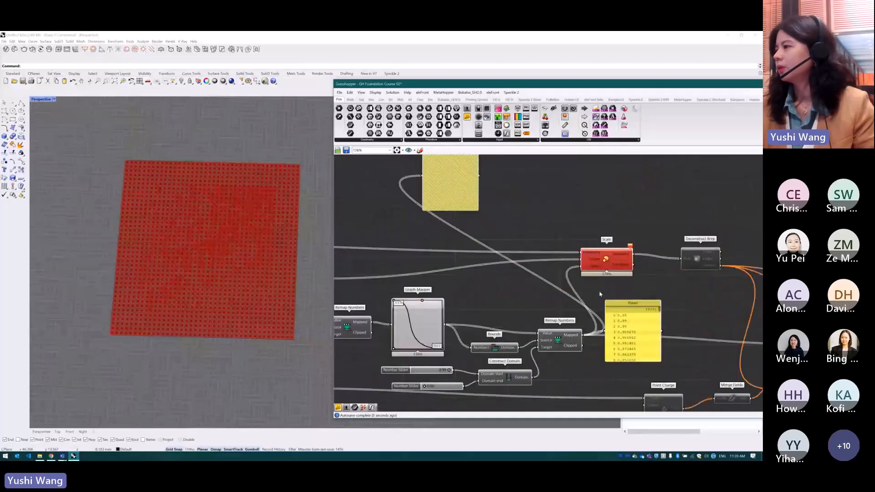
scroll(426, 379, "up", 1)
left_click_drag(455, 370, 447, 370)
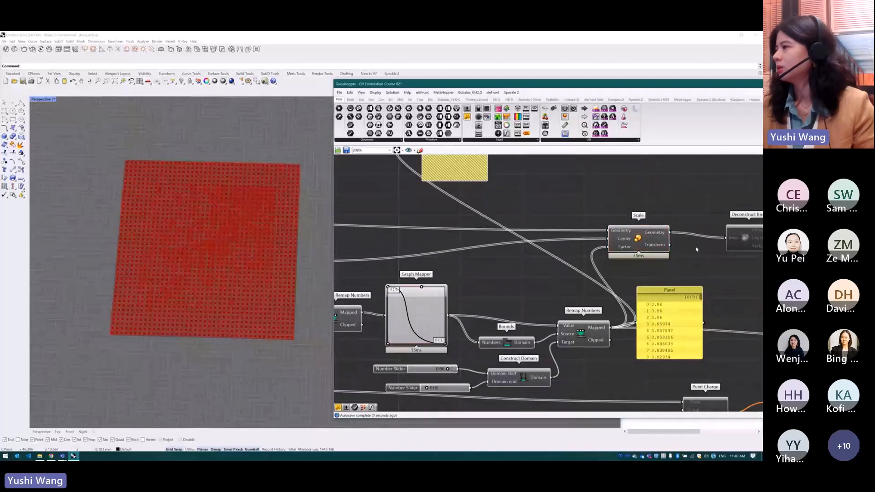
Hide the previews of all the components upstream of the final Scale
scroll(688, 246, "down", 3)
scroll(694, 255, "down", 1)
left_click_drag(630, 222, 351, 365)
middle_click(442, 303)
left_click(448, 289)
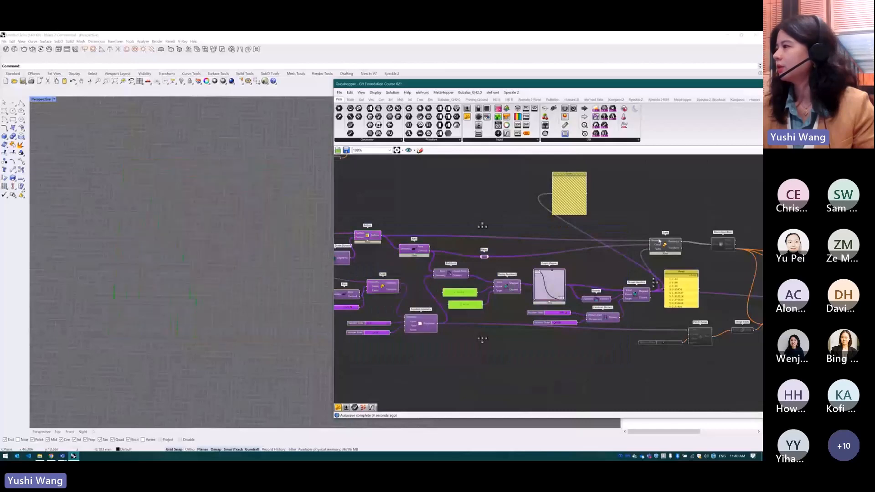
Turn on the preview of the final Scale and view the attractor-scaled paving pattern up close
middle_click(665, 249)
left_click(677, 235)
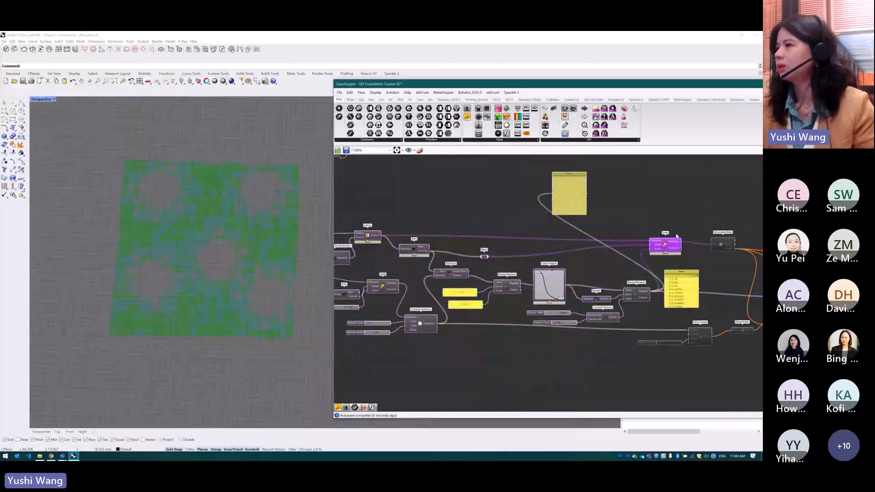
mouse_move(230, 301)
right_mouse_down()
mouse_move(237, 318)
mouse_move(235, 299)
right_mouse_up()
scroll(236, 298, "up", 2)
right_click_drag(279, 354, 276, 352)
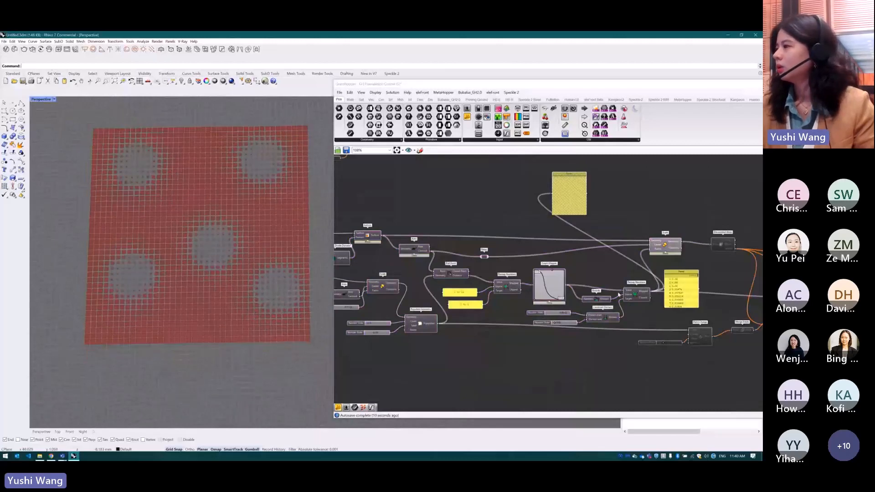
scroll(640, 221, "up", 2)
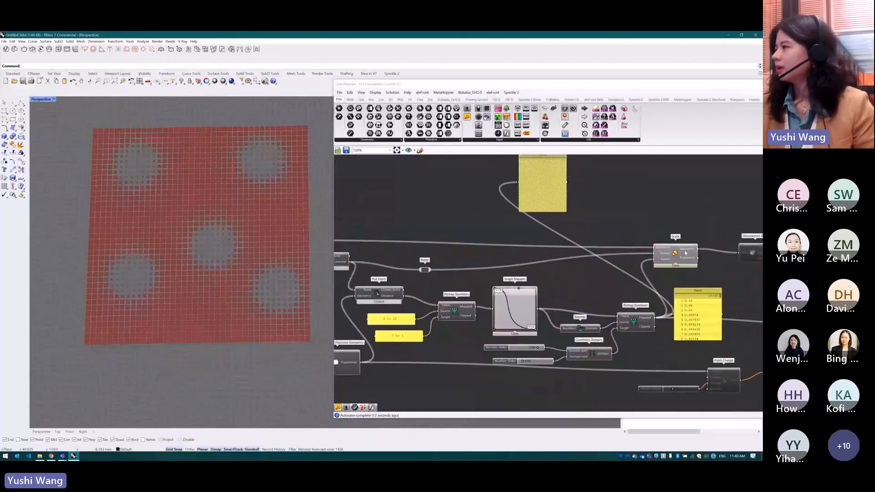
left_click(686, 253)
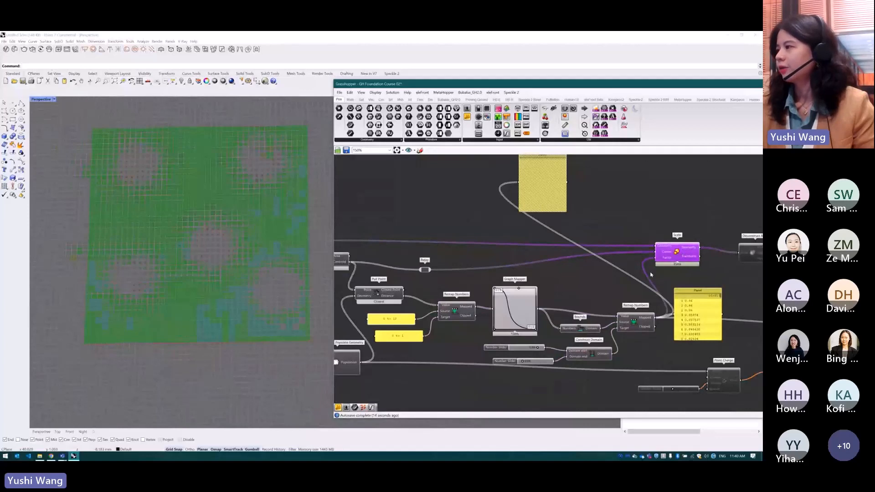
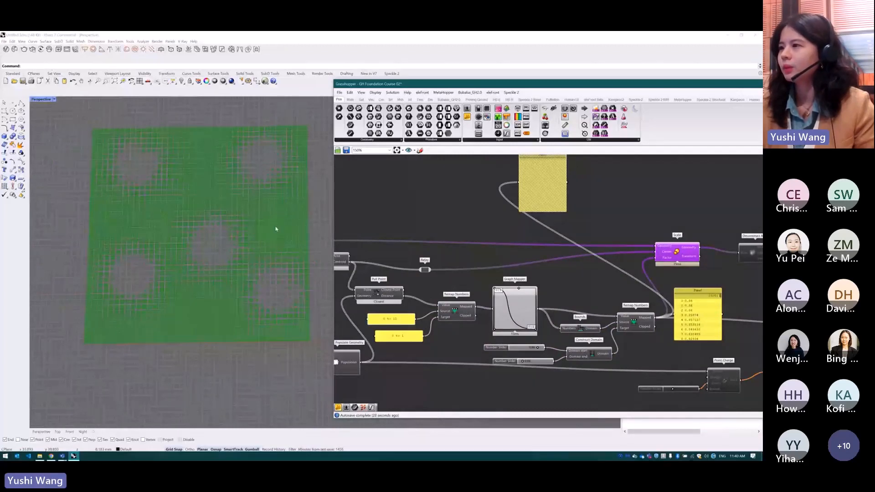
Lower the domain start slider and slightly raise the domain end slider of the Construct Domain to soften the paving scale range
scroll(275, 273, "up", 5)
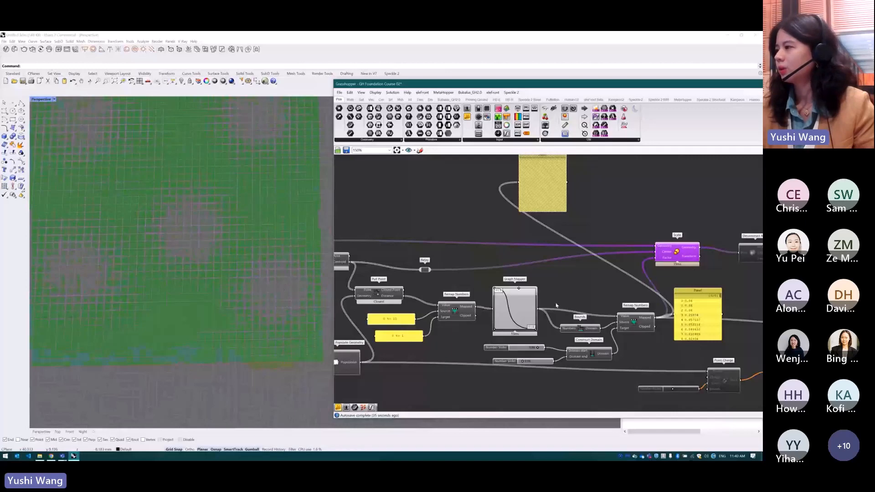
scroll(557, 306, "up", 2)
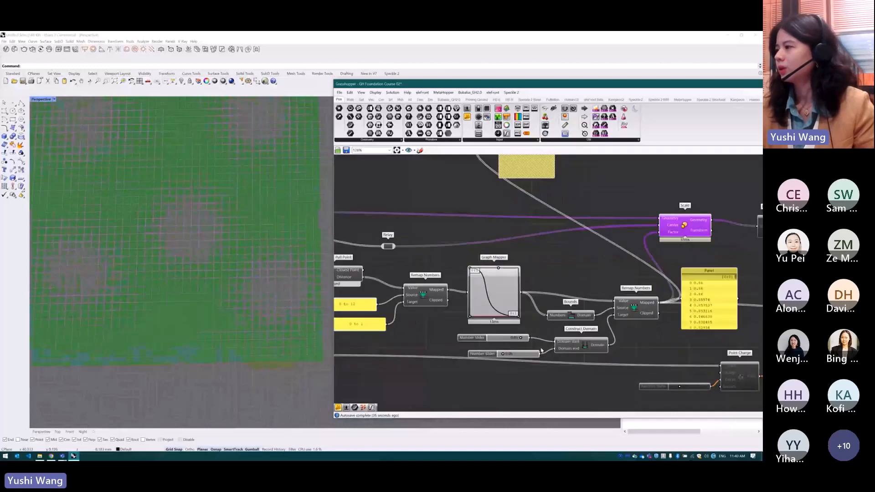
left_click(521, 339)
left_click_drag(521, 338, 514, 342)
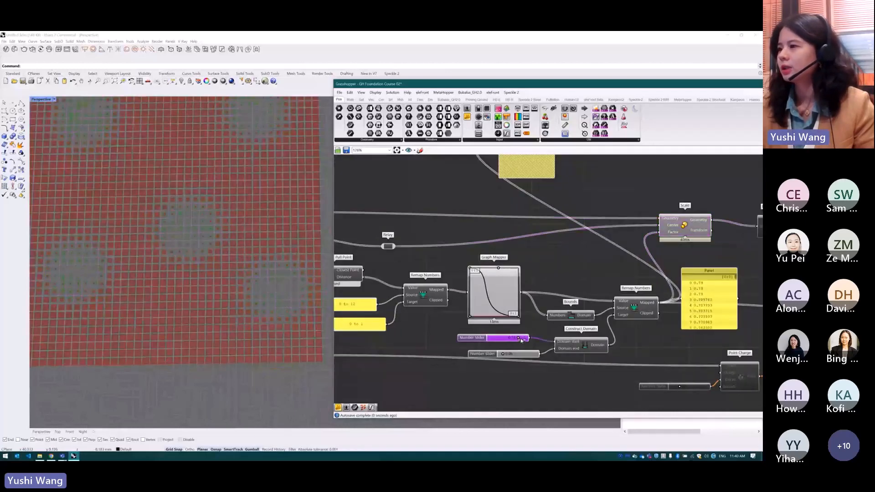
mouse_move(502, 354)
left_mouse_down()
mouse_move(515, 355)
mouse_move(505, 355)
left_mouse_up()
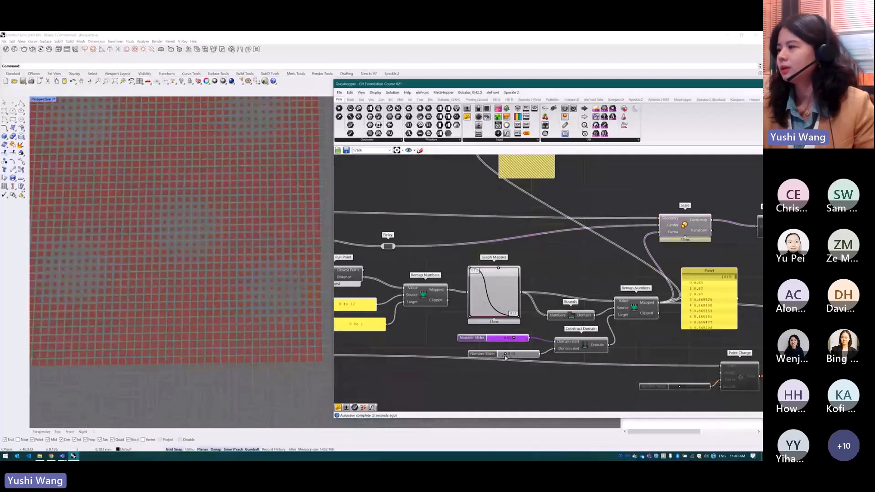
Reshape the Graph Mapper curve by repositioning its upper handle to change how the openings fade around the attractor points
right_click(503, 288)
left_click_drag(499, 269, 518, 268)
scroll(301, 322, "down", 2)
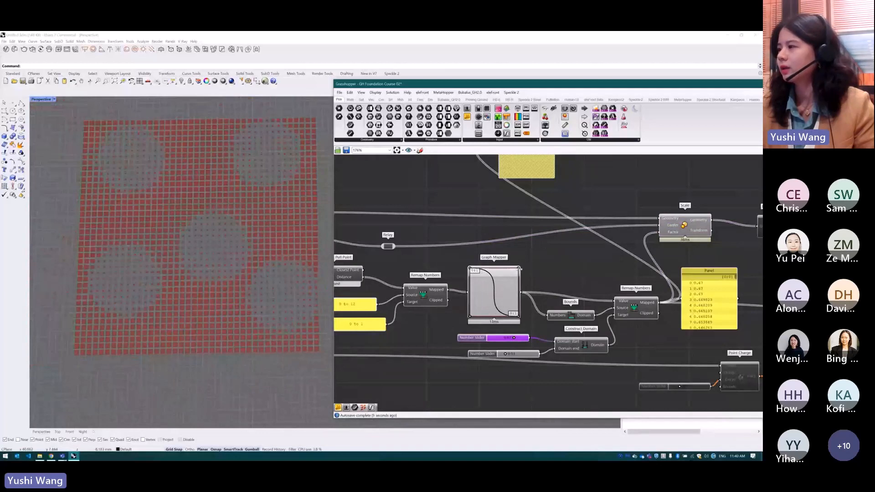
mouse_move(501, 277)
left_mouse_down()
mouse_move(519, 264)
mouse_move(505, 280)
left_mouse_up()
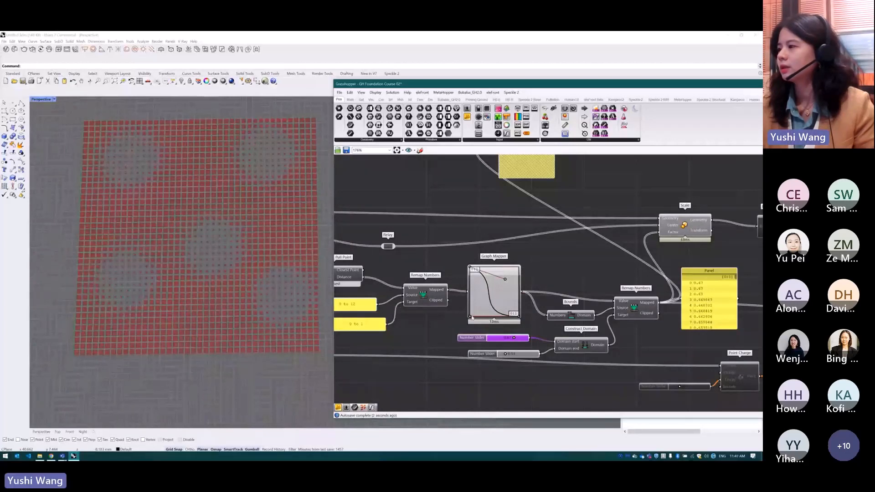
mouse_move(470, 318)
left_mouse_down()
mouse_move(481, 302)
mouse_move(470, 317)
left_mouse_up()
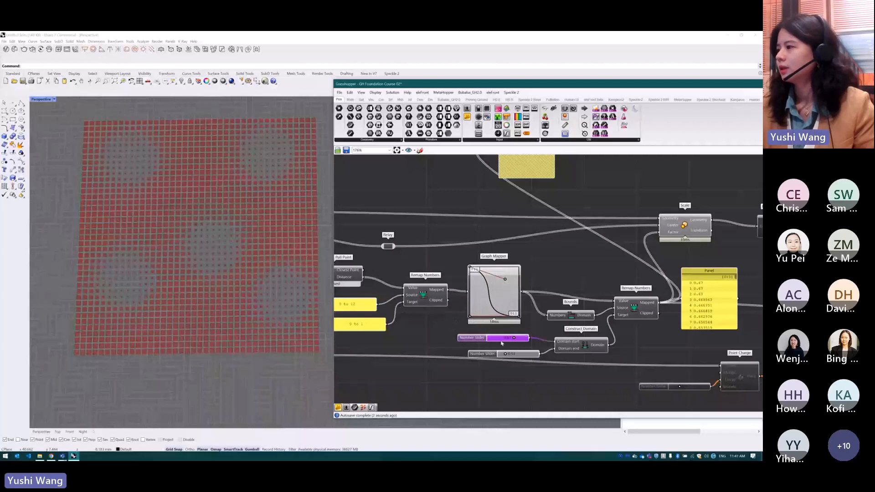
Set the Construct Domain start slider to 0.77 and inspect the paving pattern around the attractor points
mouse_move(513, 337)
left_mouse_down()
mouse_move(494, 338)
mouse_move(532, 355)
mouse_move(505, 354)
mouse_move(498, 338)
mouse_move(520, 339)
left_mouse_up()
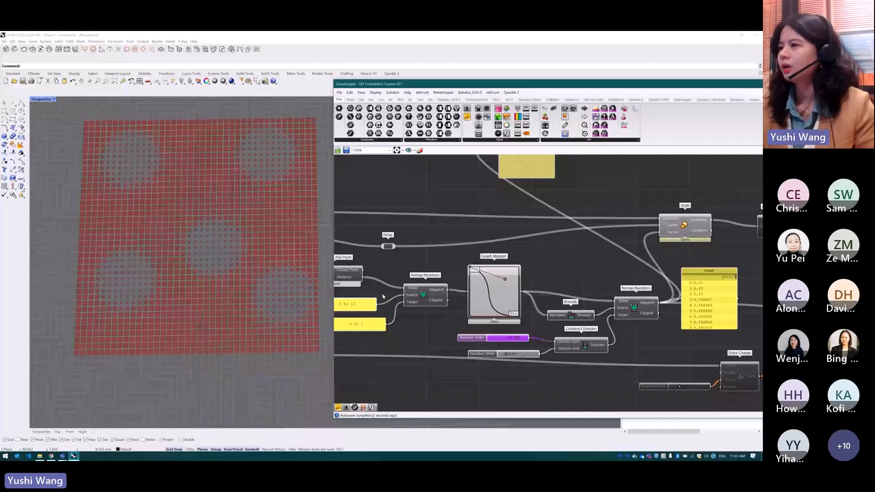
scroll(218, 286, "down", 3)
scroll(255, 254, "up", 3)
scroll(193, 297, "up", 3)
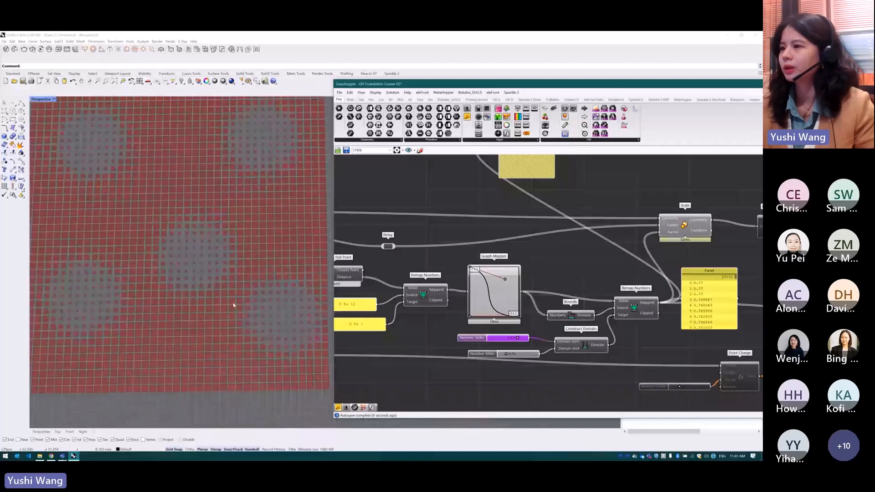
scroll(181, 333, "down", 1)
scroll(206, 308, "up", 2)
scroll(201, 301, "up", 2)
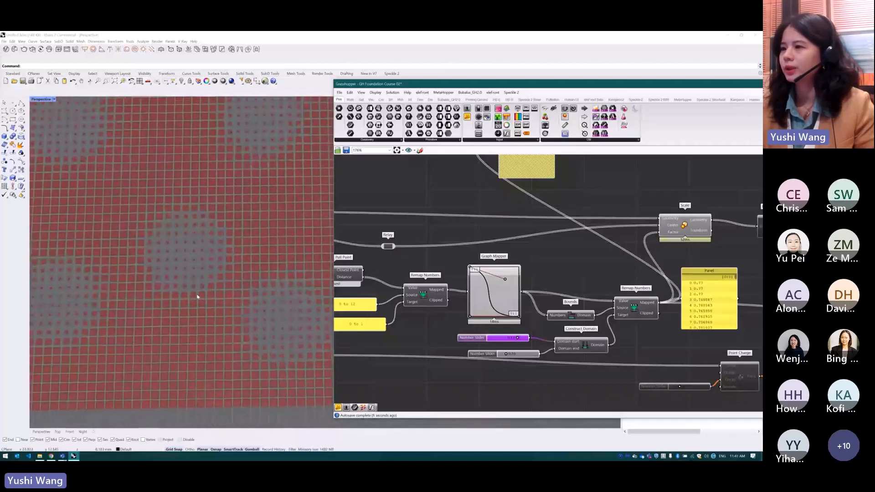
scroll(246, 324, "down", 4)
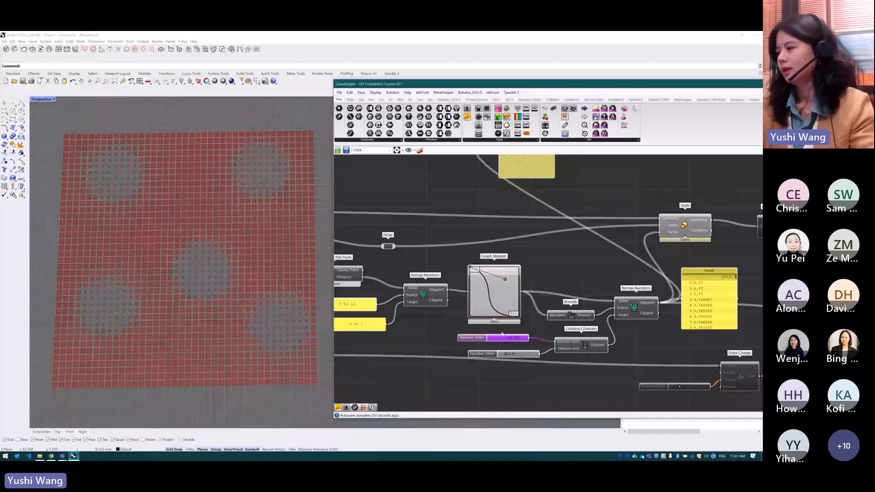
Enable the disabled components downstream of the final Scale, from Deconstruct Brep and Point Charge to the Surface
scroll(458, 312, "down", 5)
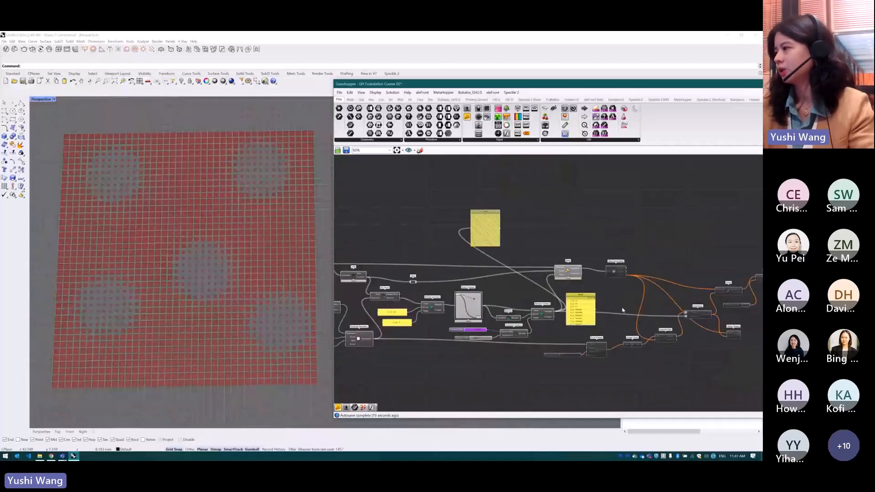
scroll(693, 285, "up", 2)
left_click_drag(674, 259, 465, 365)
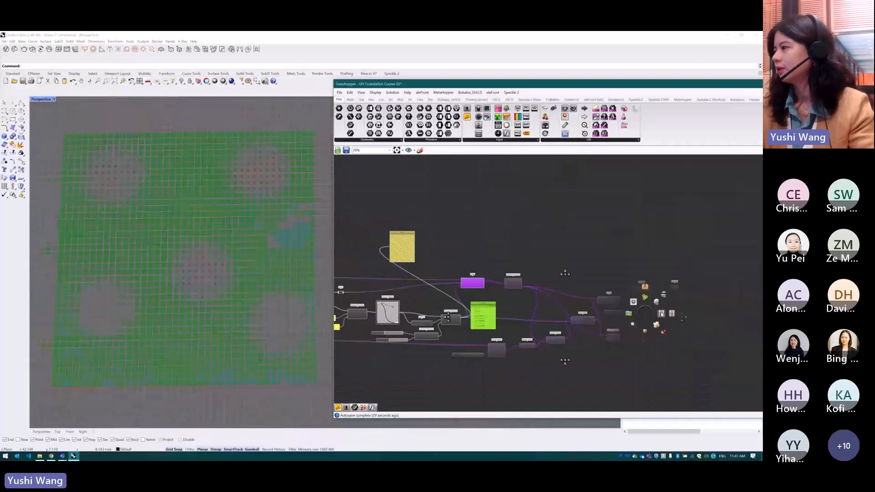
left_click(602, 246)
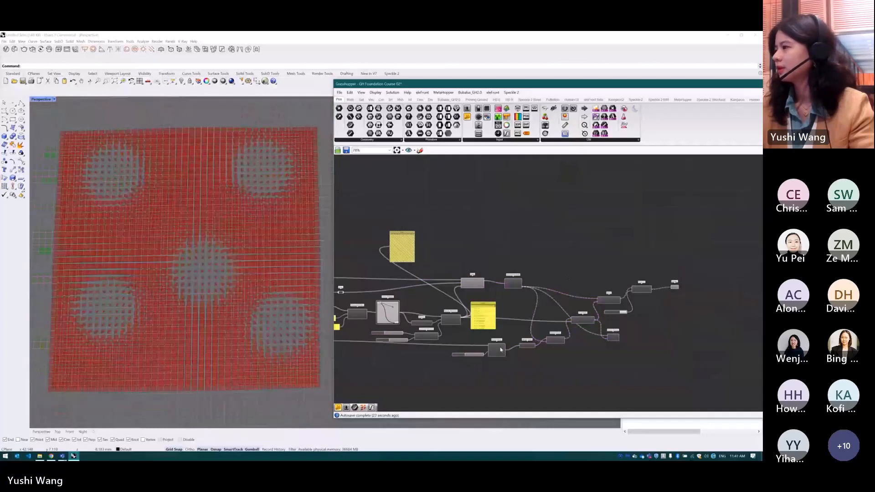
Hide the preview of the Surface component at the end of the definition
scroll(476, 362, "up", 5)
scroll(472, 245, "down", 3)
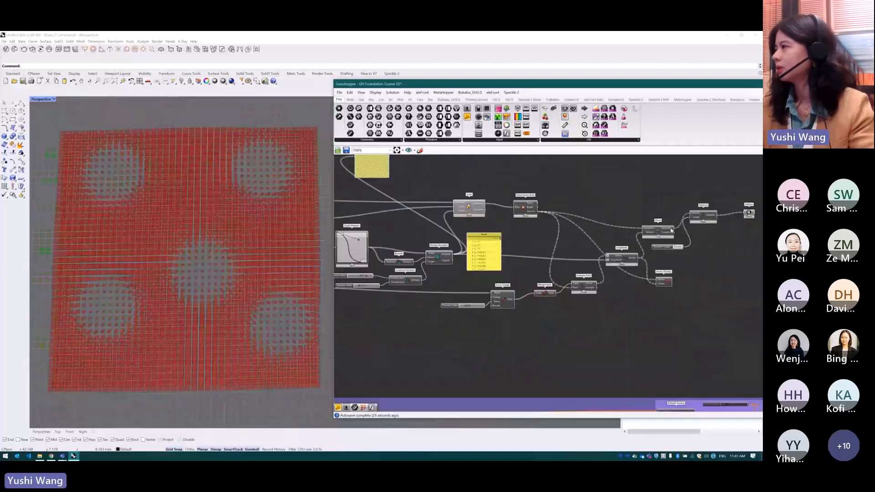
left_click(750, 213)
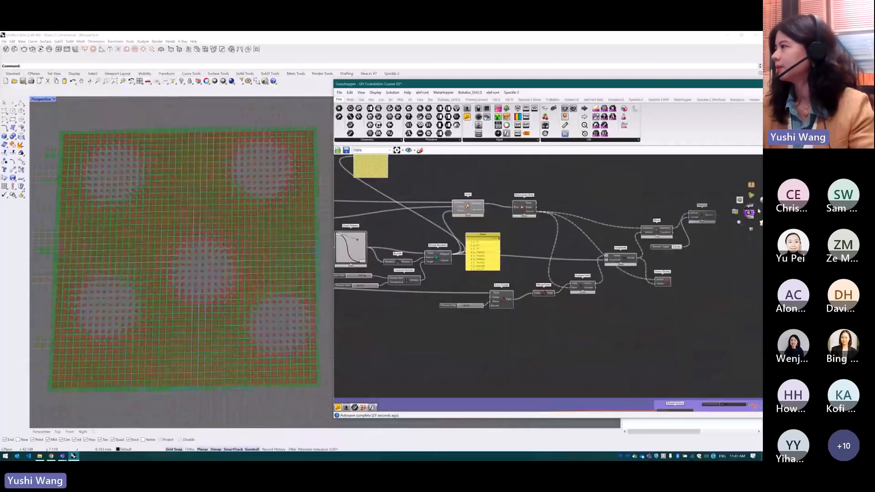
scroll(702, 228, "down", 3)
scroll(703, 223, "up", 3)
middle_click(694, 221)
left_click(709, 205)
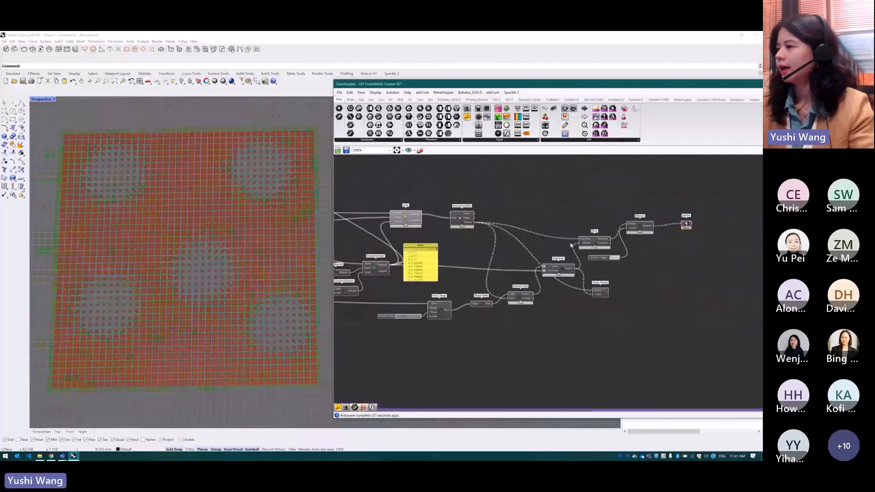
Turn on the preview of the Point Charge component to show the attractor points on the paving pattern
scroll(438, 296, "up", 4)
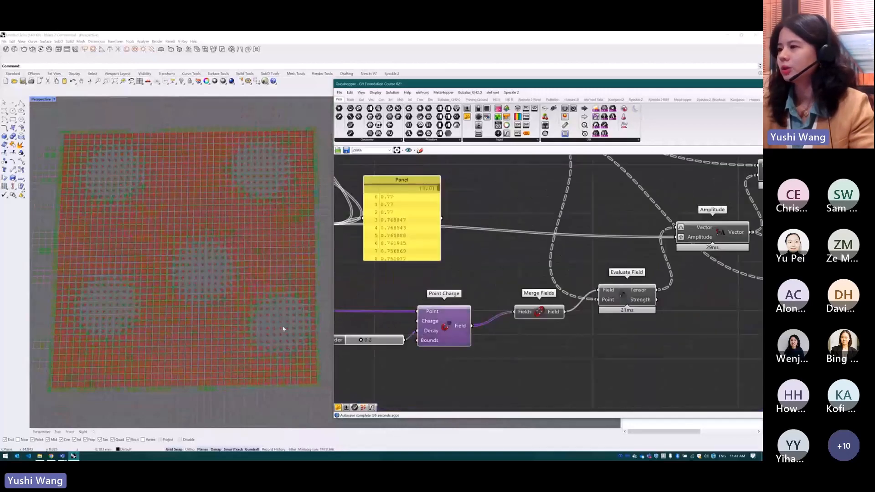
scroll(525, 307, "down", 3)
middle_click(474, 324)
left_click(486, 312)
left_click(471, 337)
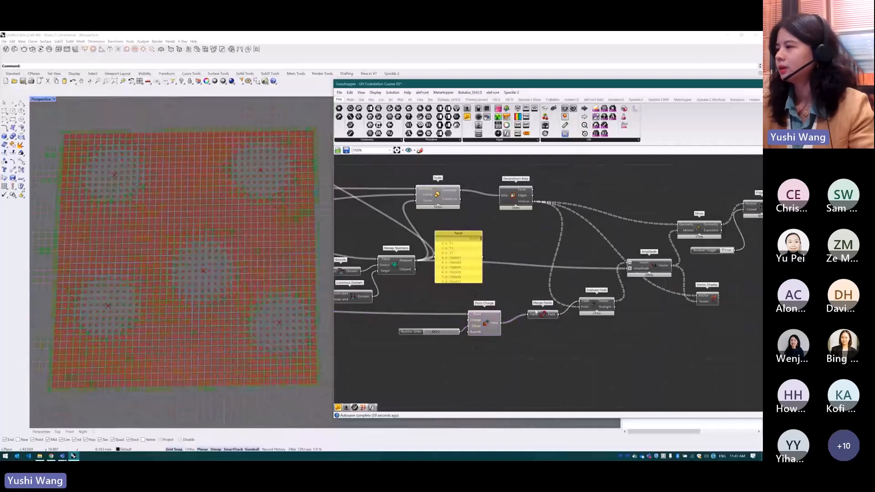
scroll(479, 324, "up", 3)
left_click(482, 324)
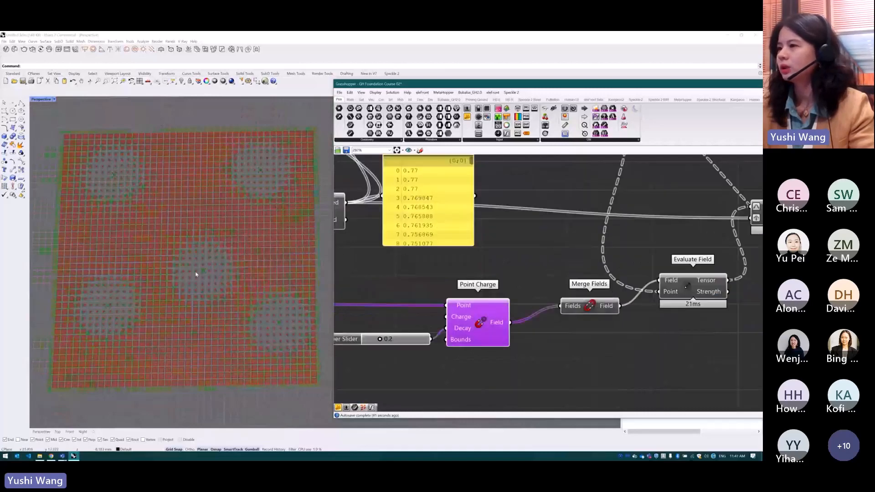
scroll(404, 278, "down", 6)
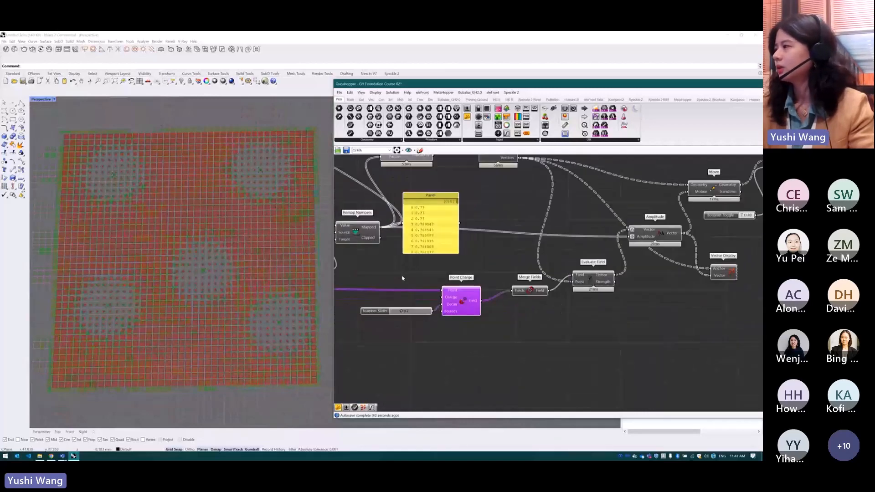
Turn on the preview of the Vector Display component to show the field vectors acting on the paving vertices
scroll(591, 256, "up", 3)
left_click(614, 286)
middle_click(613, 285)
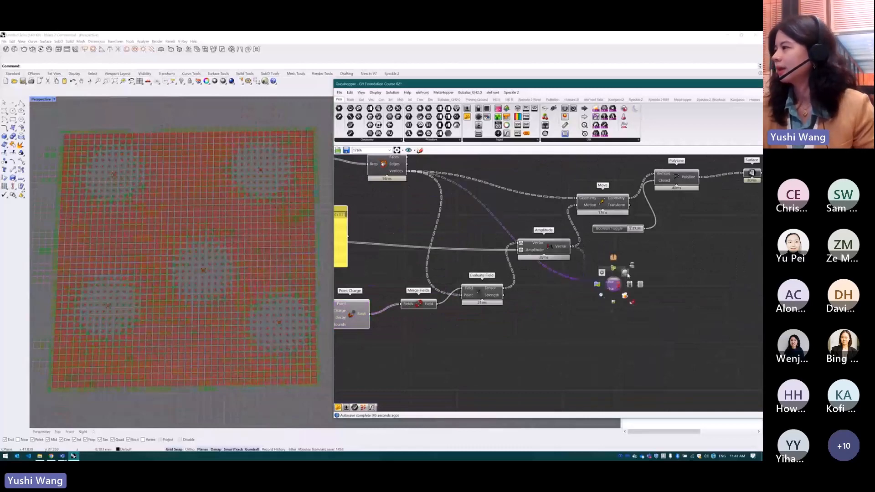
left_click(612, 252)
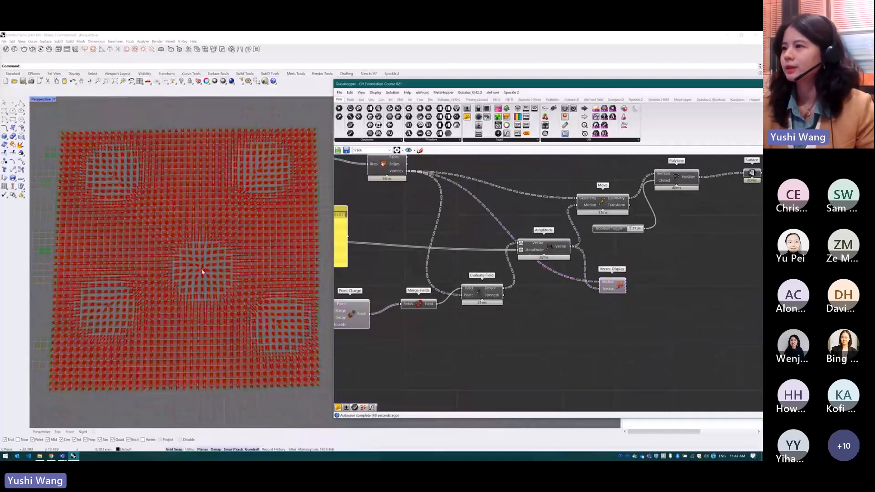
Shift the Vector Display and PolyLine components slightly on the canvas and view the whole vector field
left_click(613, 283)
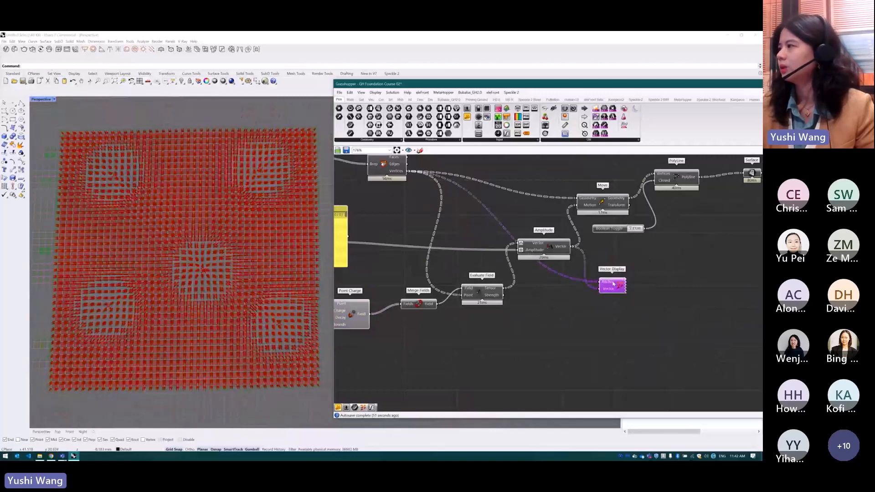
left_click_drag(614, 284, 607, 297)
left_click(677, 177)
left_click_drag(677, 177, 680, 187)
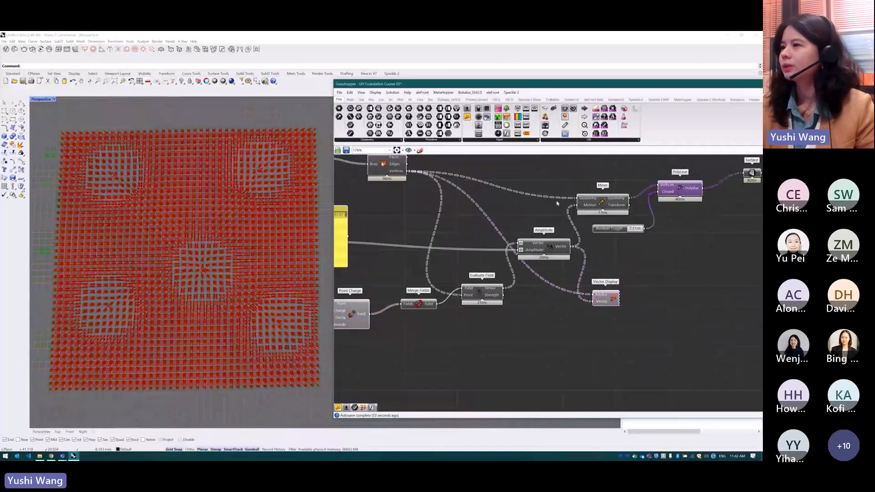
scroll(218, 281, "down", 2)
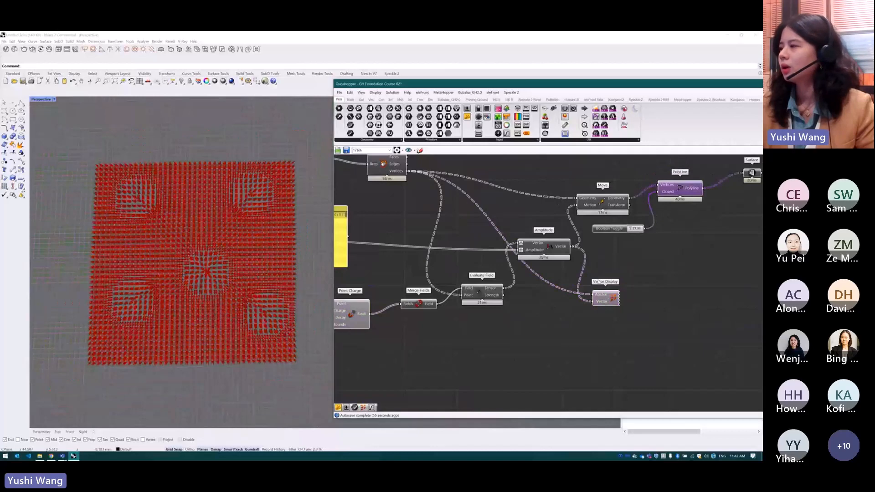
Hide the preview of the Vector Display component
left_click(610, 300)
middle_click(608, 299)
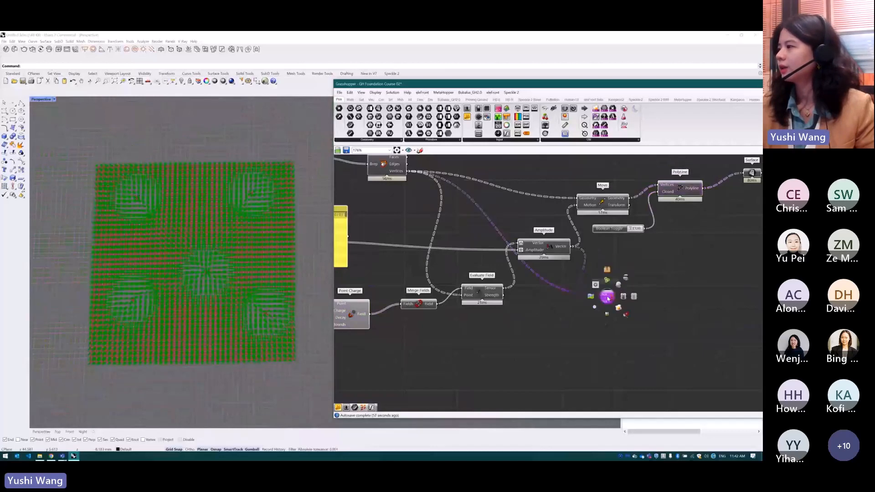
left_click(627, 279)
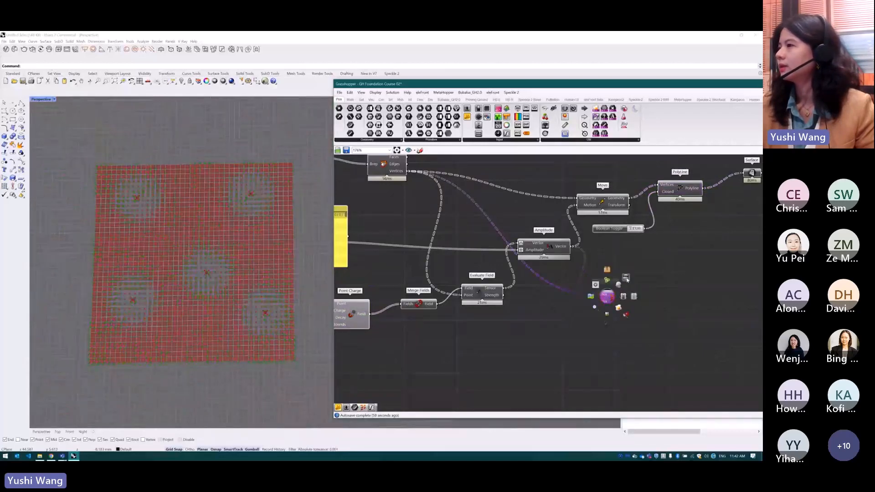
Turn the preview of the final Surface component back on
scroll(627, 279, "down", 2)
left_click(681, 215)
middle_click(680, 215)
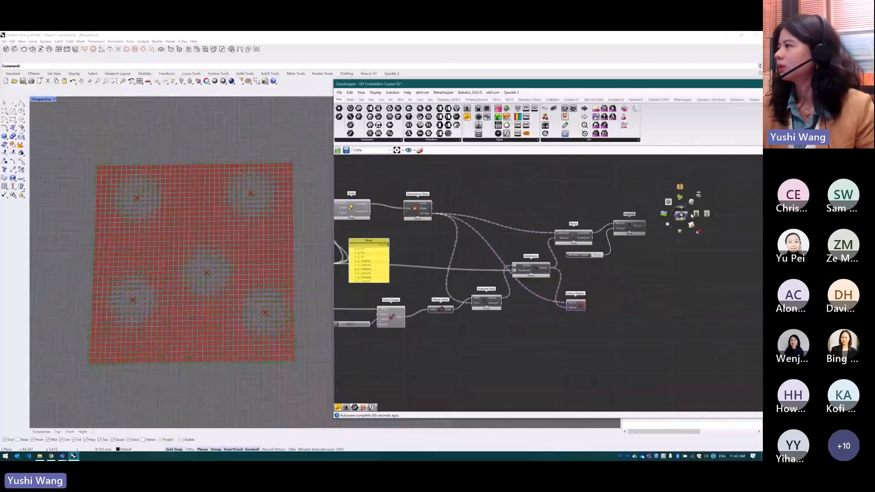
left_click(694, 203)
left_click(694, 204)
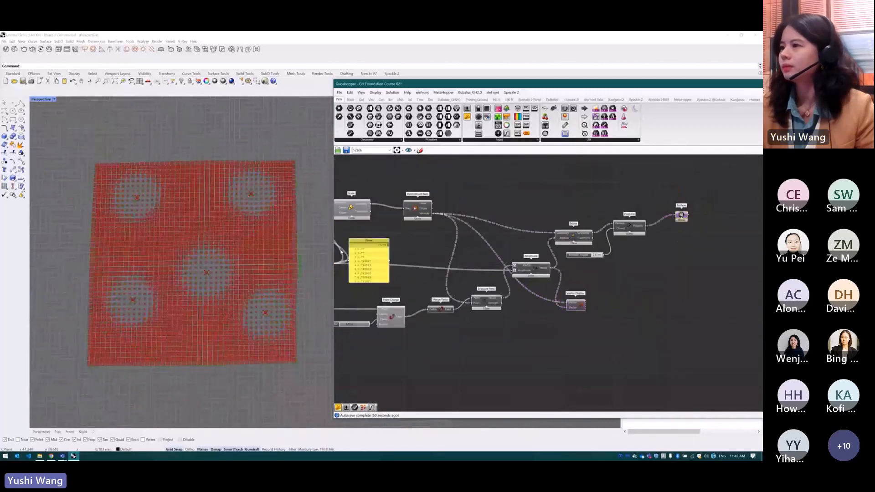
Hide the previews of the Point Charge, Deconstruct Brep and Scale components and view the displaced paving surfaces up close
scroll(351, 248, "up", 2)
left_click(413, 333)
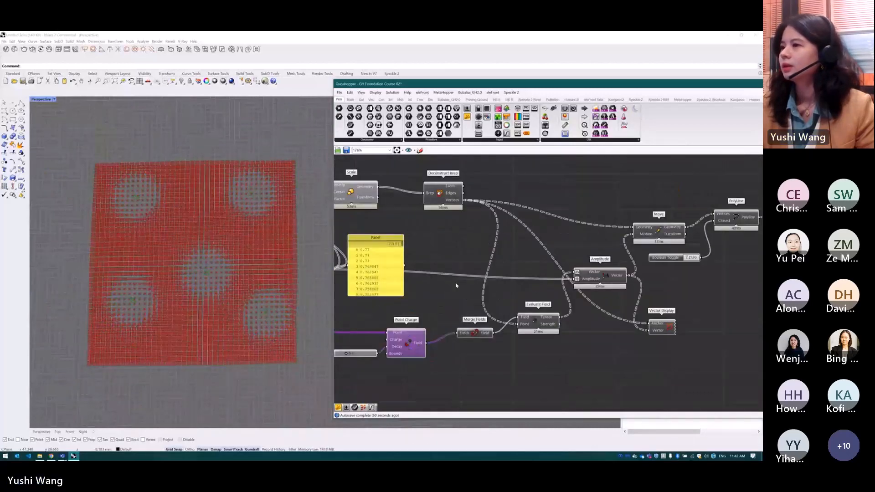
scroll(449, 186, "up", 1)
left_click(442, 197)
middle_click(440, 195)
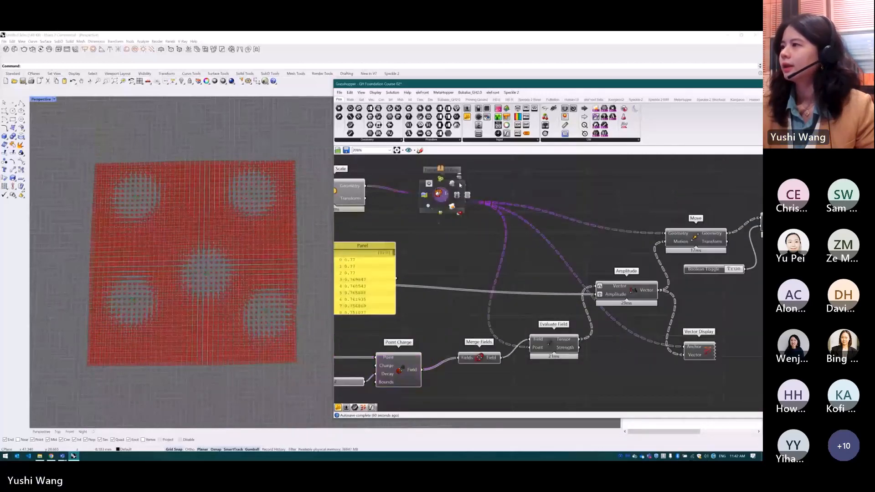
left_click(352, 202)
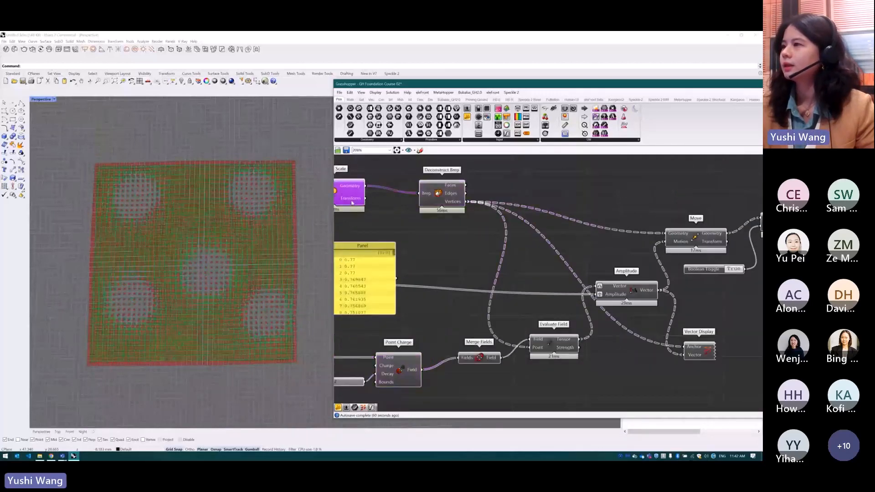
left_click(372, 178)
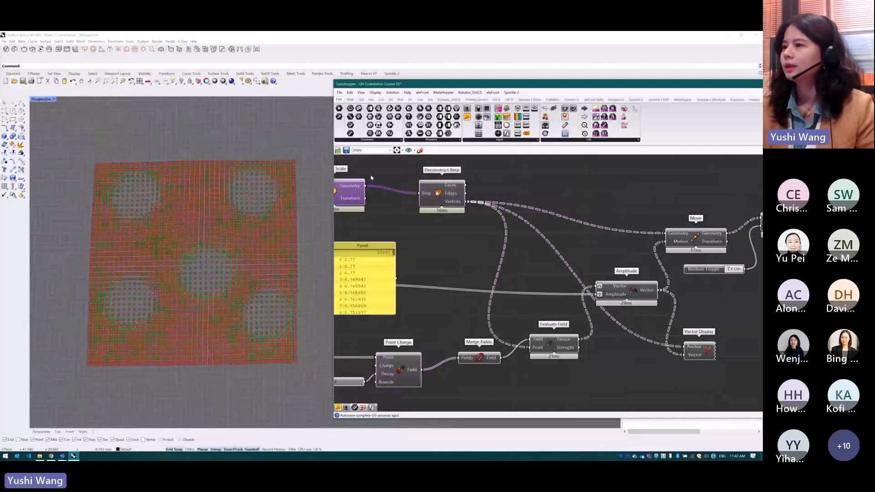
scroll(241, 277, "up", 2)
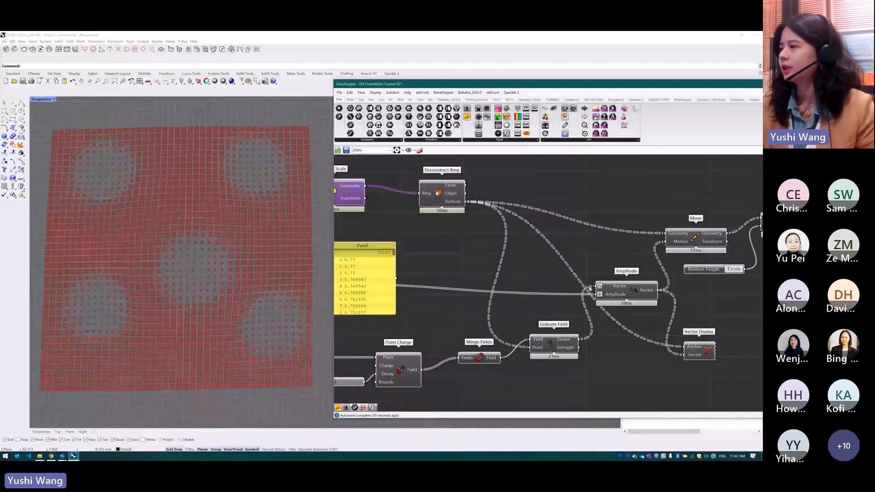
Set the number slider feeding the Point Charge decay to 0.3
scroll(563, 313, "down", 4)
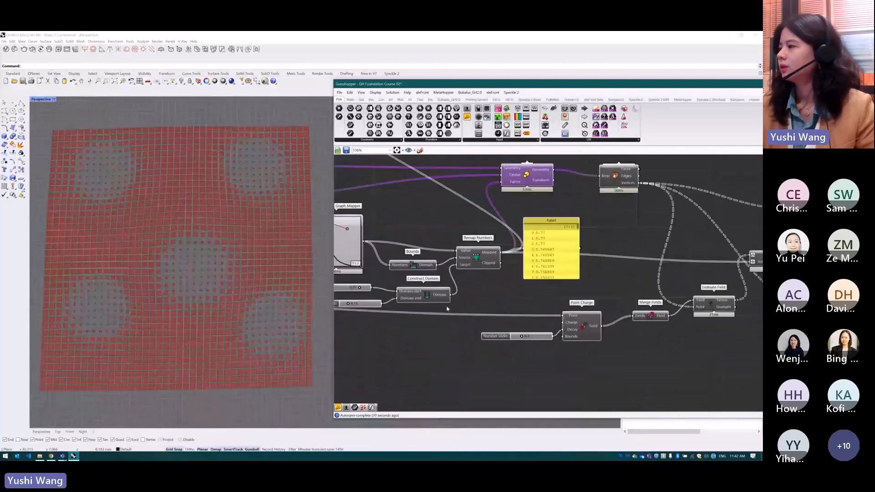
scroll(471, 328, "up", 5)
scroll(471, 328, "up", 1)
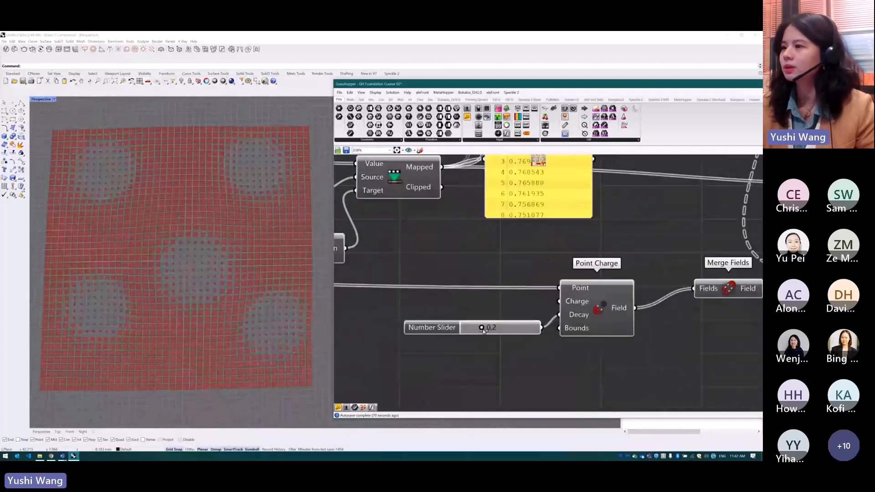
mouse_move(481, 327)
left_mouse_down()
mouse_move(533, 327)
mouse_move(469, 332)
mouse_move(490, 334)
left_mouse_up()
scroll(658, 332, "down", 3)
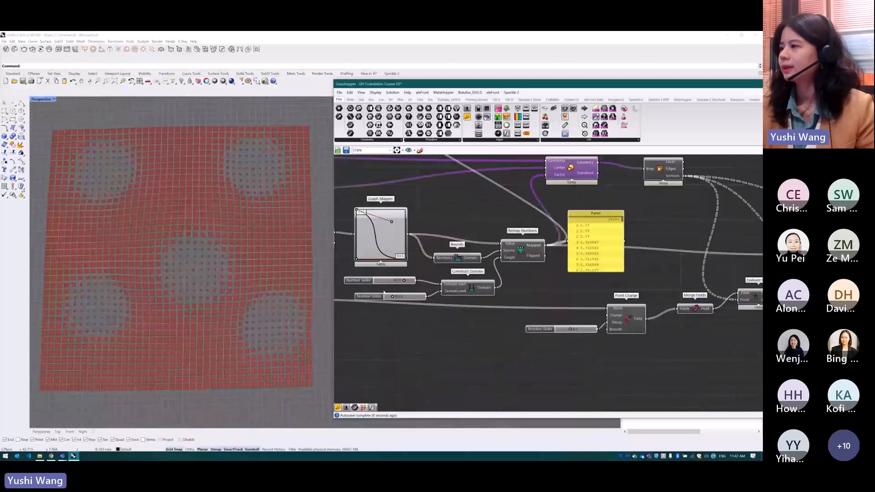
Set the domain start slider of the Construct Domain component to 0.86
scroll(401, 292, "up", 3)
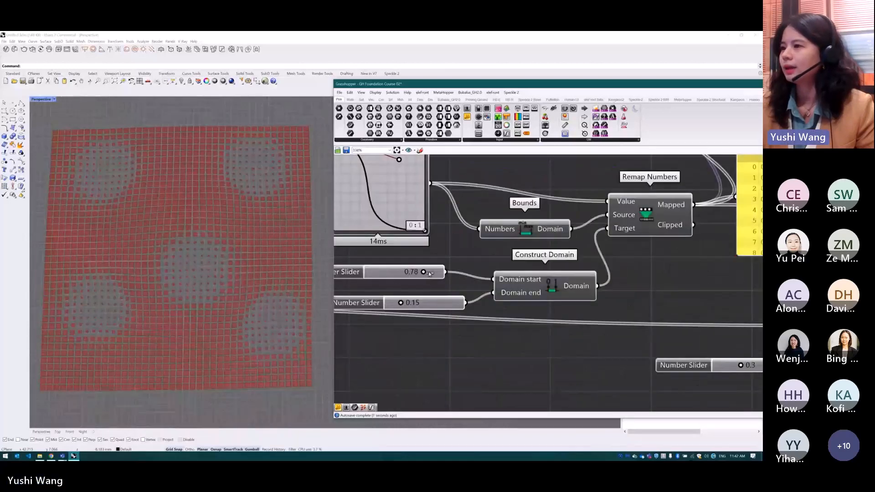
left_click_drag(423, 272, 433, 274)
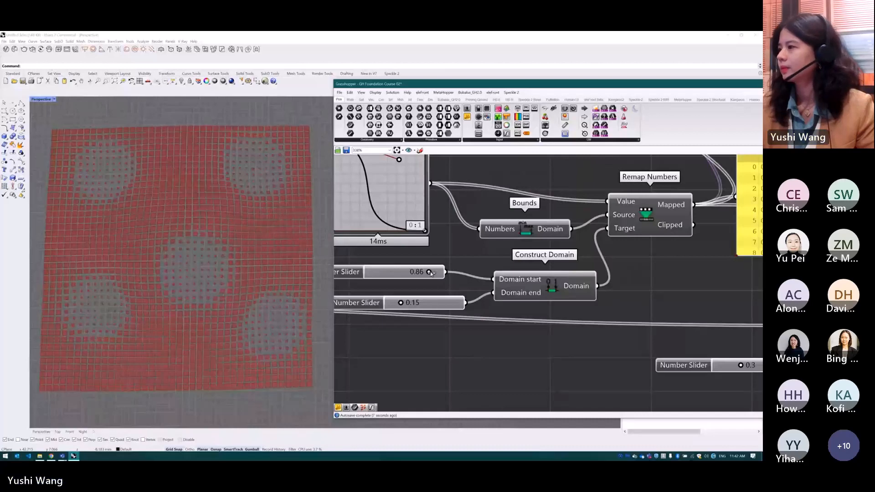
scroll(426, 279, "down", 3)
Set the Point Charge decay slider to 0.5 and inspect the displaced paving pattern around the attractor points
scroll(592, 325, "up", 5)
left_click_drag(603, 320, 618, 319)
scroll(241, 286, "down", 2)
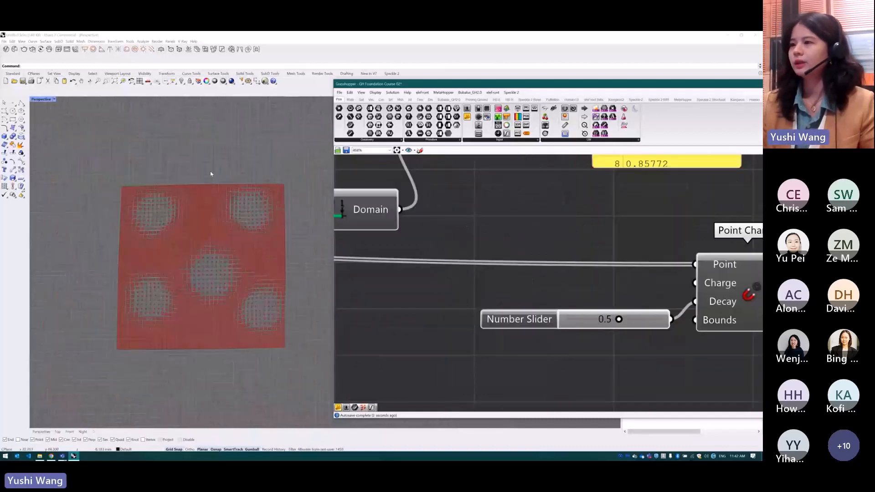
scroll(222, 338, "up", 2)
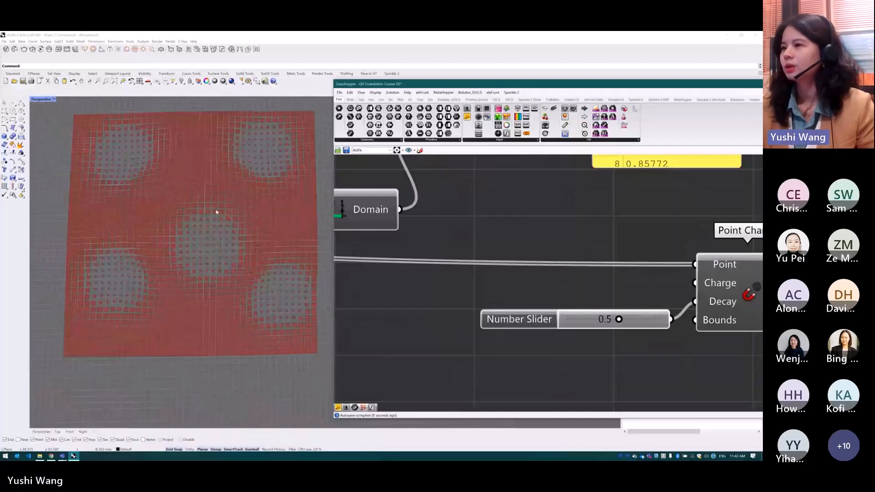
scroll(273, 294, "down", 2)
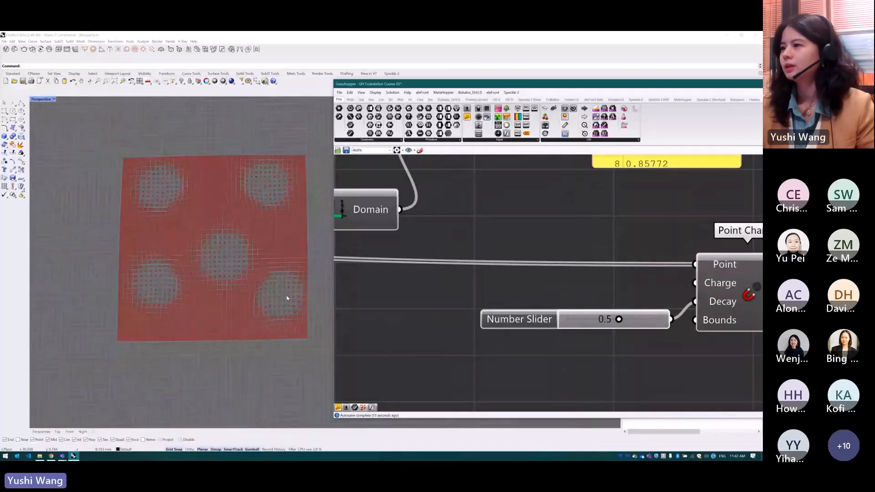
scroll(274, 299, "up", 3)
scroll(268, 301, "down", 4)
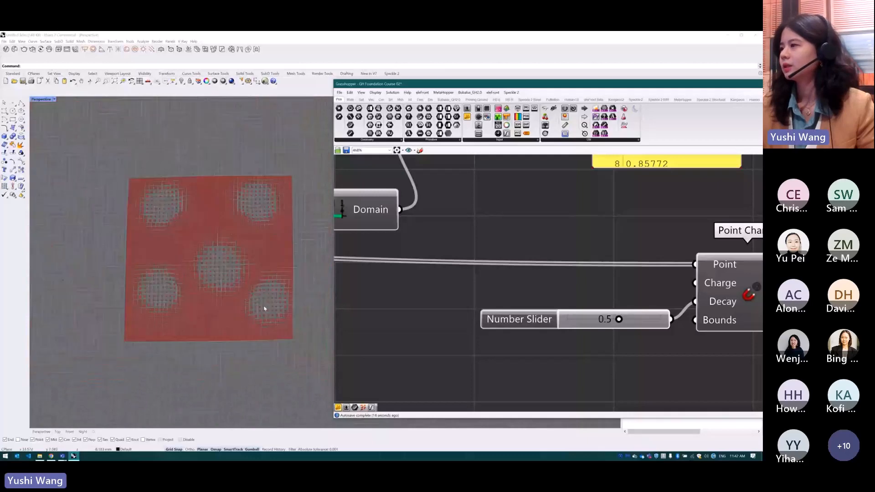
Disable all components of the paving definition under the Attractor heading
scroll(426, 299, "down", 5)
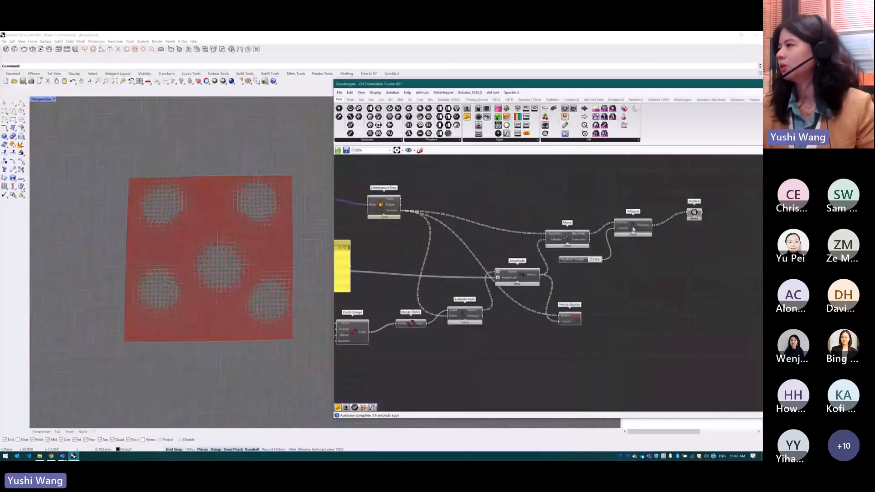
scroll(659, 234, "down", 1)
scroll(468, 273, "down", 6)
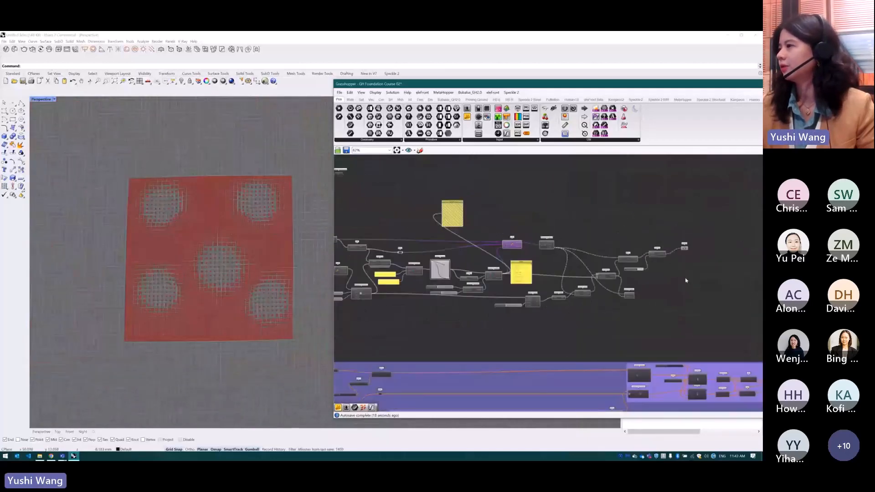
left_click_drag(468, 273, 361, 237)
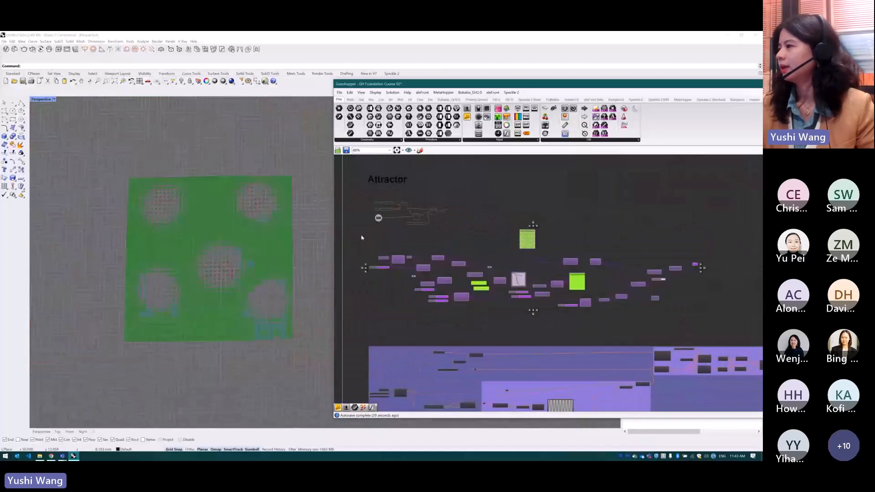
key("space")
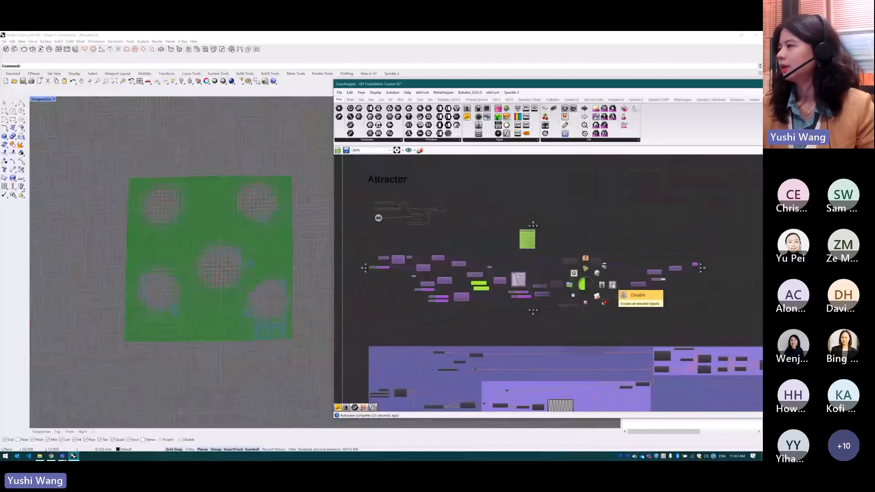
left_click(612, 285)
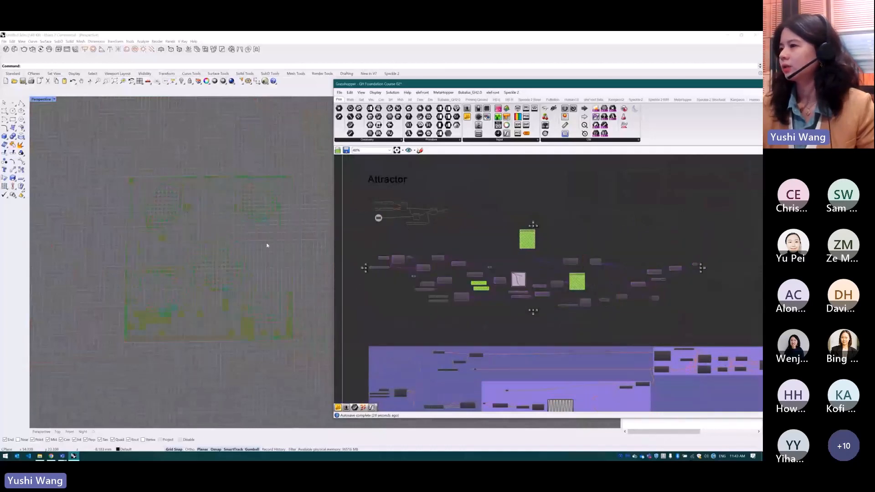
Enable all components in the large purple group directly below the paving definition
mouse_move(251, 261)
right_mouse_down()
mouse_move(211, 299)
mouse_move(242, 260)
right_mouse_up()
scroll(469, 272, "down", 3)
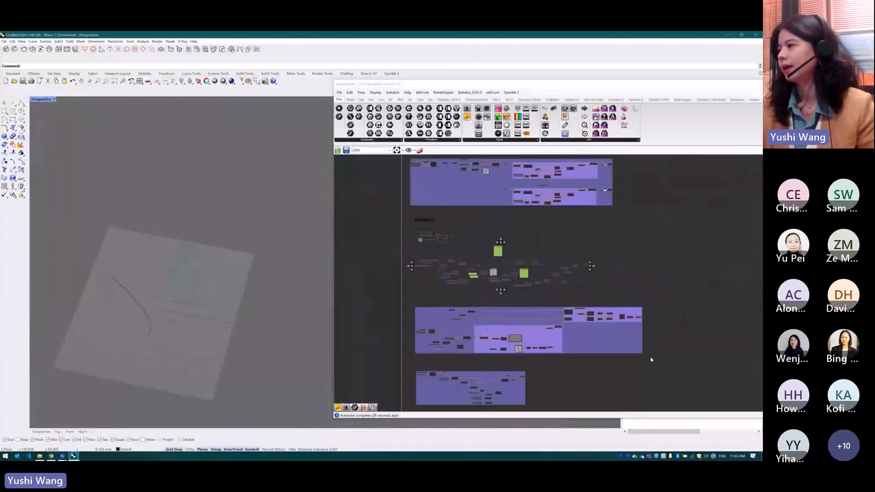
left_click(517, 347)
middle_click(519, 339)
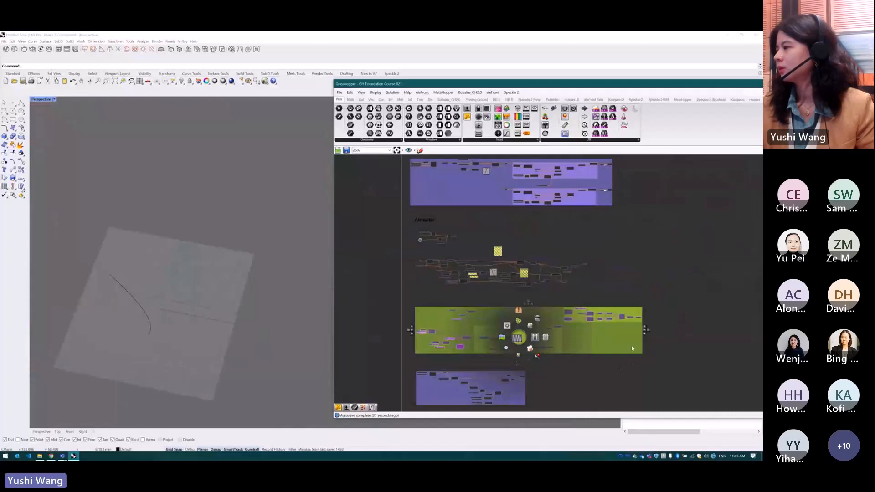
left_click(670, 346)
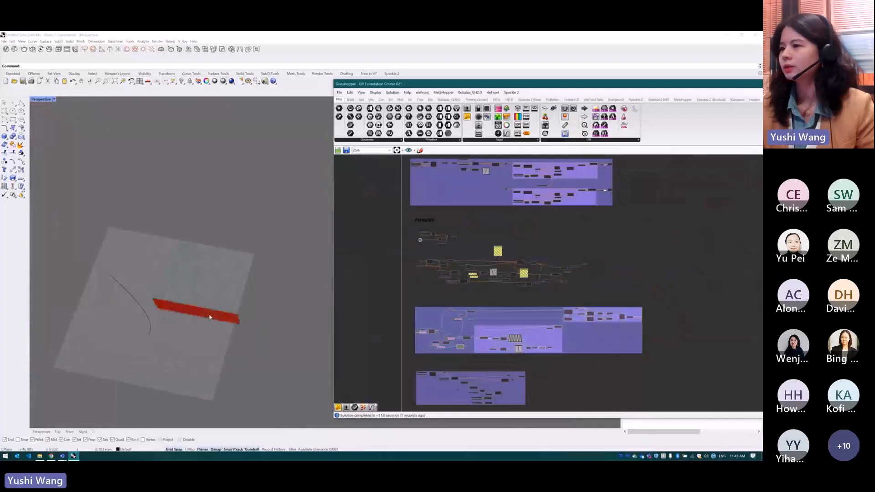
Inspect the rippled vertical fins up close and shift the Populate 2D component slightly on the canvas
scroll(210, 316, "up", 5)
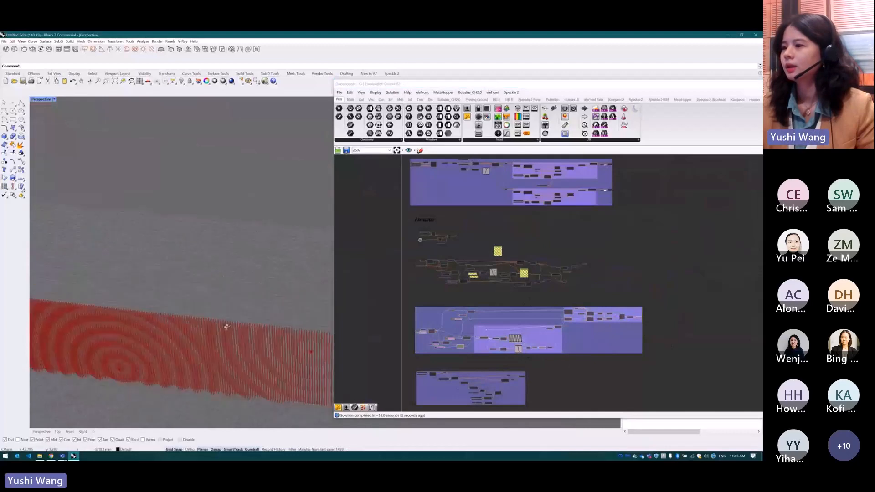
right_click_drag(227, 326, 254, 332)
scroll(256, 328, "up", 3)
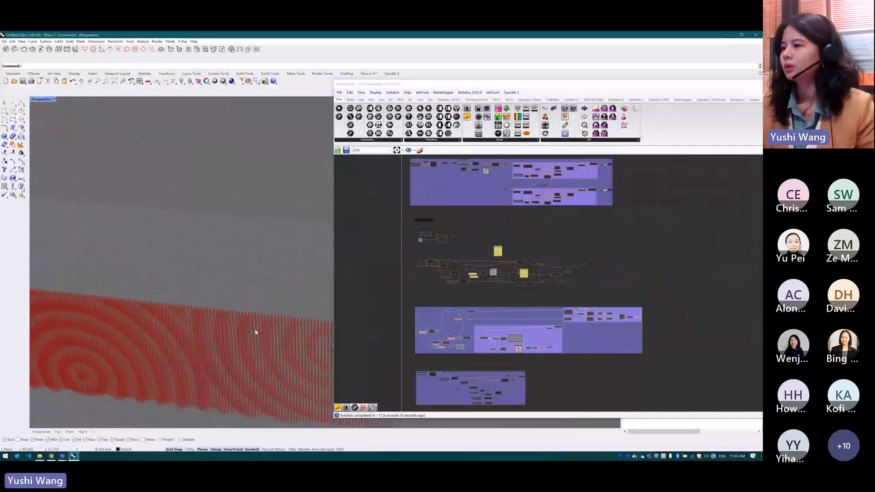
scroll(254, 332, "down", 3)
scroll(449, 348, "up", 8)
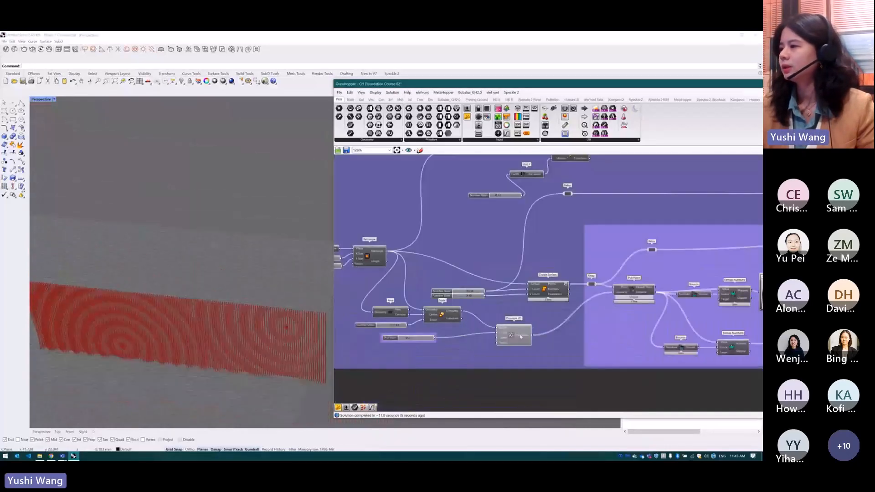
scroll(459, 339, "up", 3)
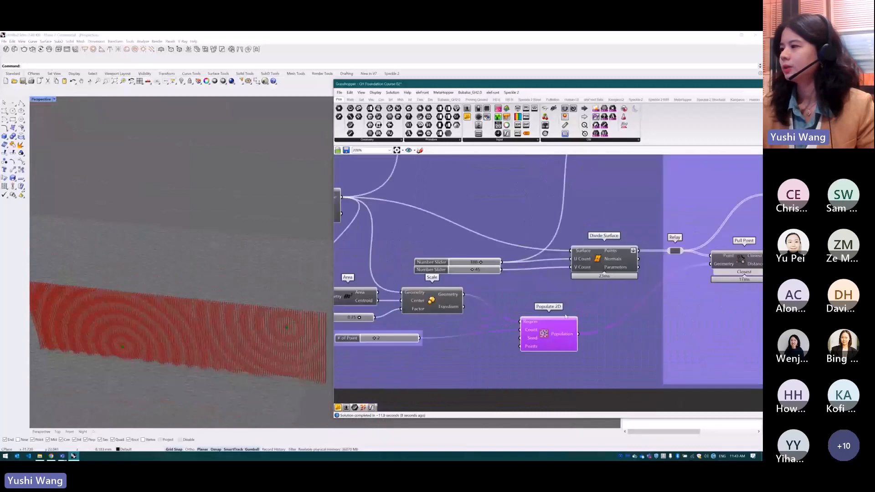
left_click_drag(548, 336, 540, 340)
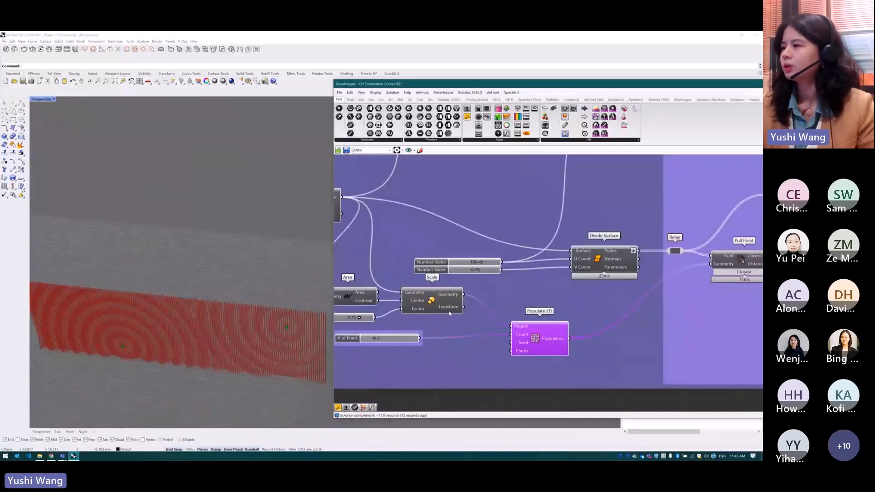
Turn on the preview of the Divide Surface component to view its points on the facade, and hide it again
scroll(410, 311, "down", 2)
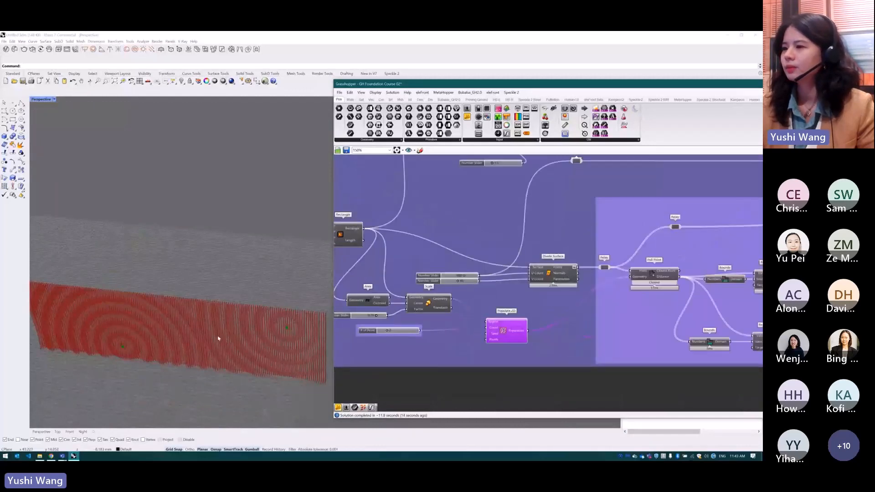
scroll(223, 340, "down", 4)
scroll(284, 340, "up", 3)
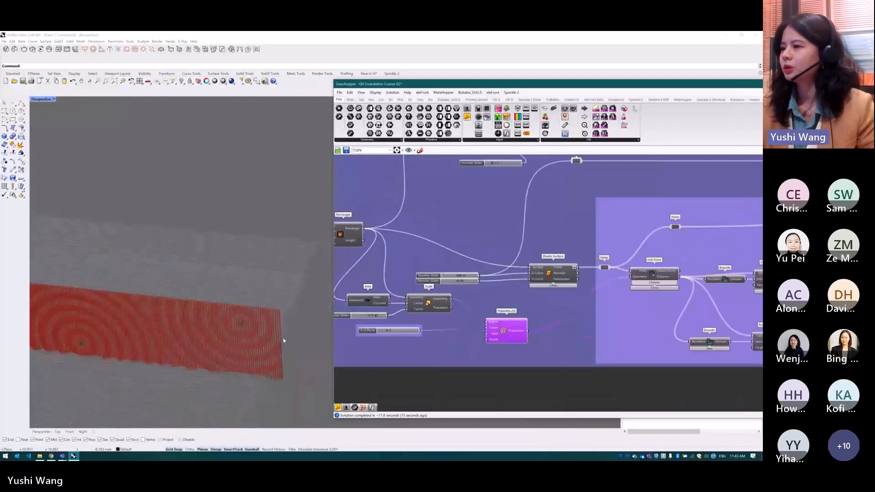
right_click_drag(284, 340, 241, 326)
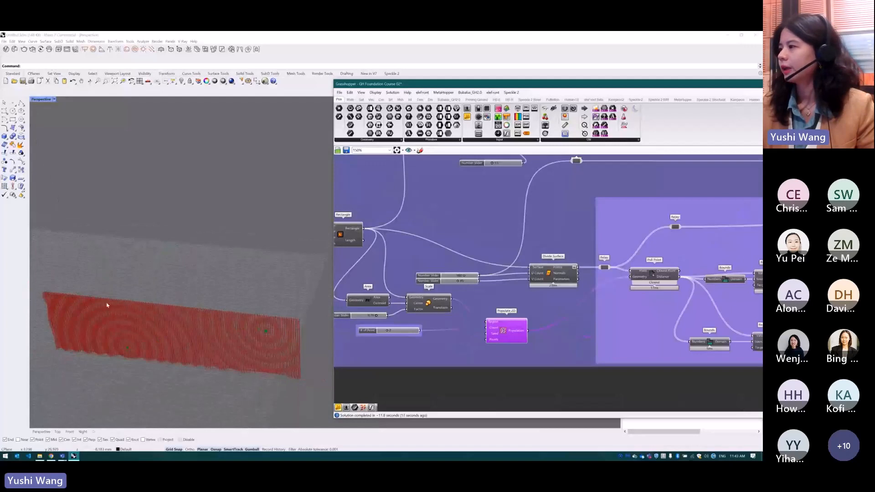
scroll(508, 287, "up", 1)
middle_click(508, 287)
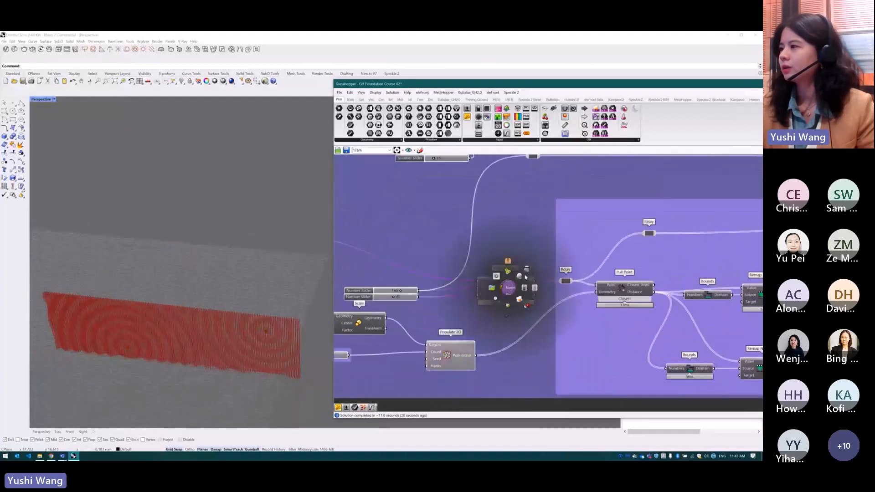
left_click(501, 287)
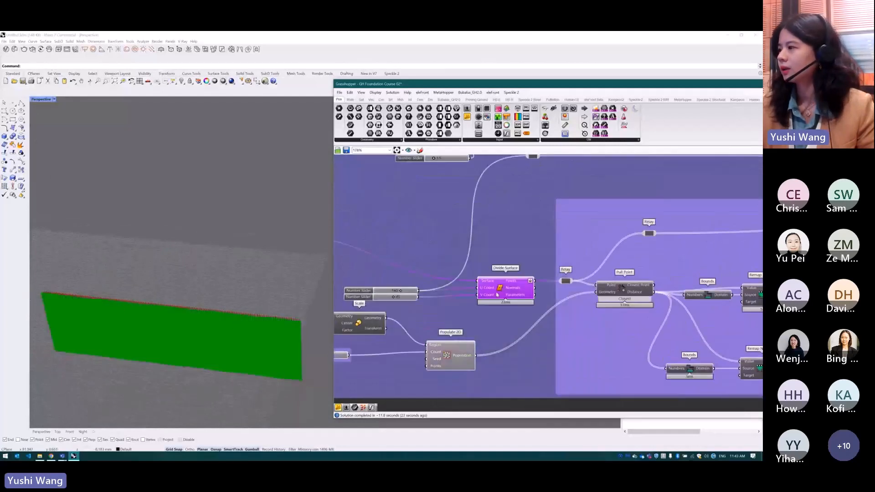
middle_click(510, 286)
left_click(528, 268)
Examine the ripple logic from Divide Surface and Pull Point through Remap Numbers and the two Graph Mappers to Mass Addition and Move
scroll(663, 237, "down", 1)
right_click_drag(662, 238, 597, 252)
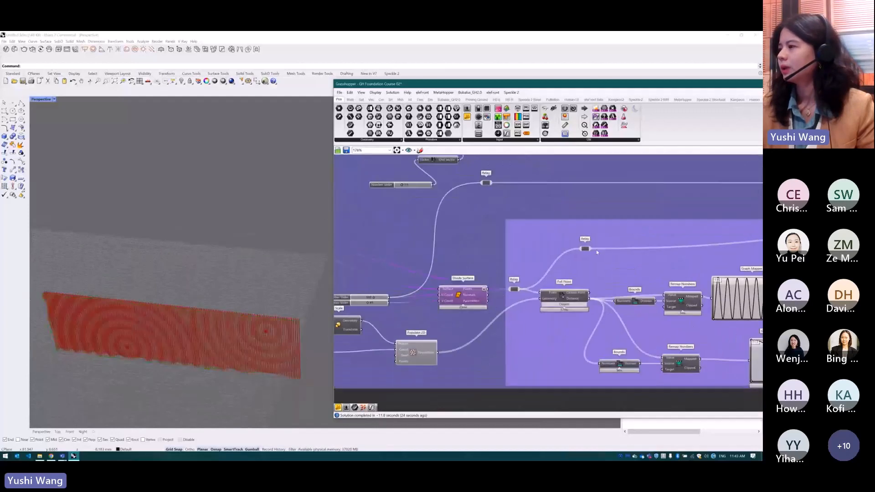
scroll(597, 252, "up", 1)
left_click_drag(552, 312, 558, 314)
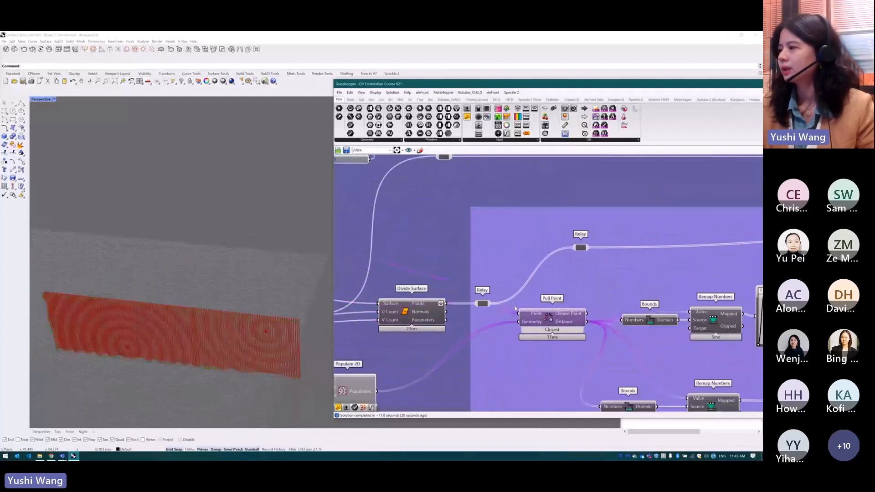
left_click(403, 311)
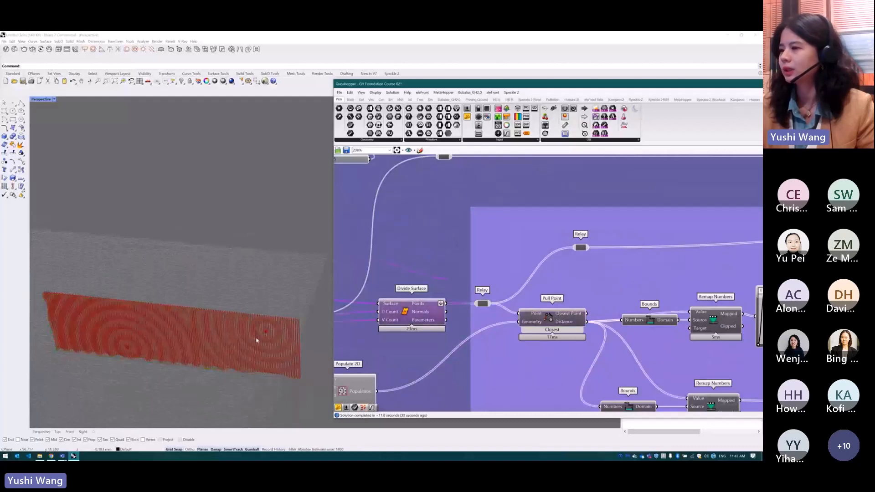
scroll(358, 315, "down", 3)
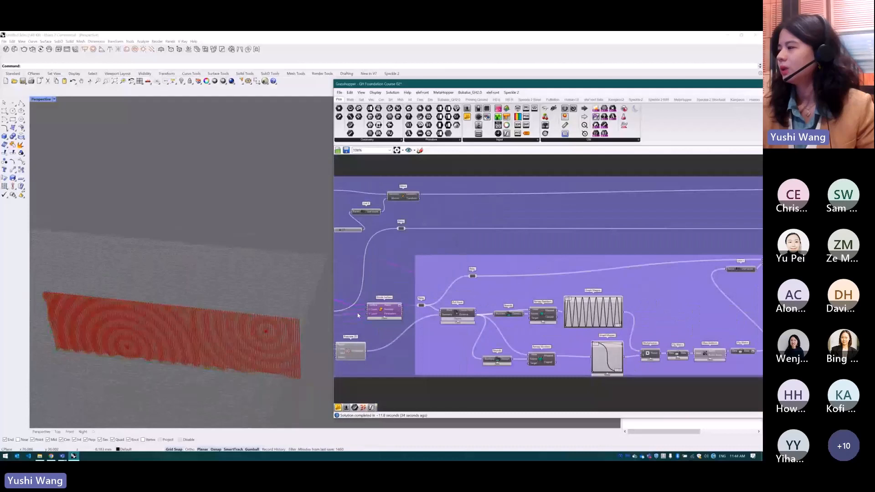
left_click(592, 315)
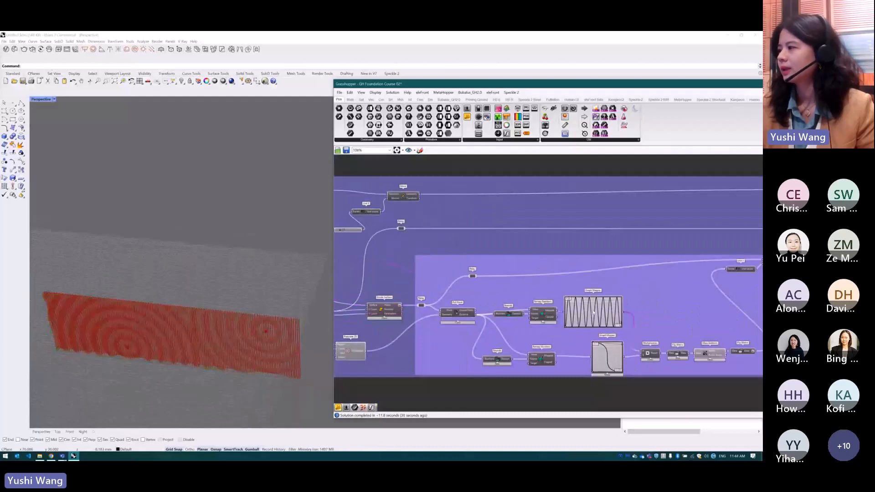
scroll(594, 313, "up", 2)
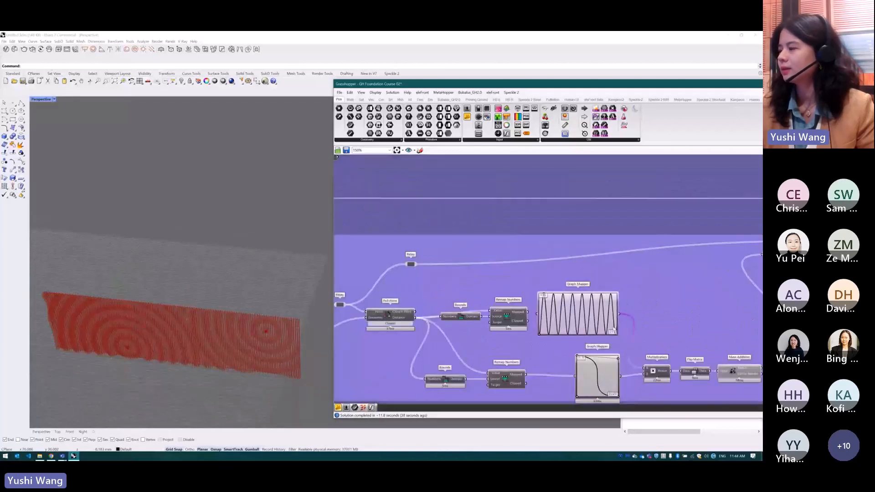
scroll(659, 314, "down", 2)
right_click_drag(659, 314, 568, 314)
scroll(568, 314, "up", 2)
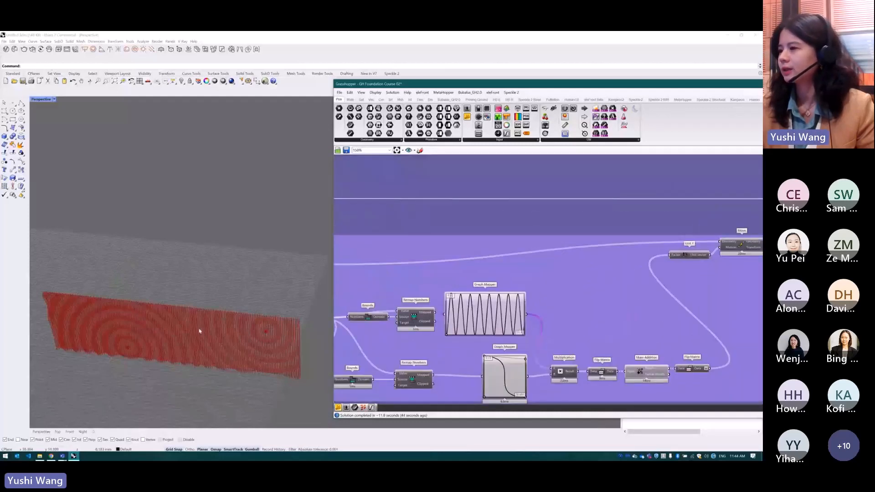
scroll(200, 330, "down", 2)
scroll(252, 330, "up", 1)
scroll(507, 309, "down", 2)
Turn on the preview of the Surface From Points component to view its rippled surface on the facade
right_click_drag(664, 270, 585, 295)
scroll(647, 269, "up", 3)
left_click(620, 249)
middle_click(614, 250)
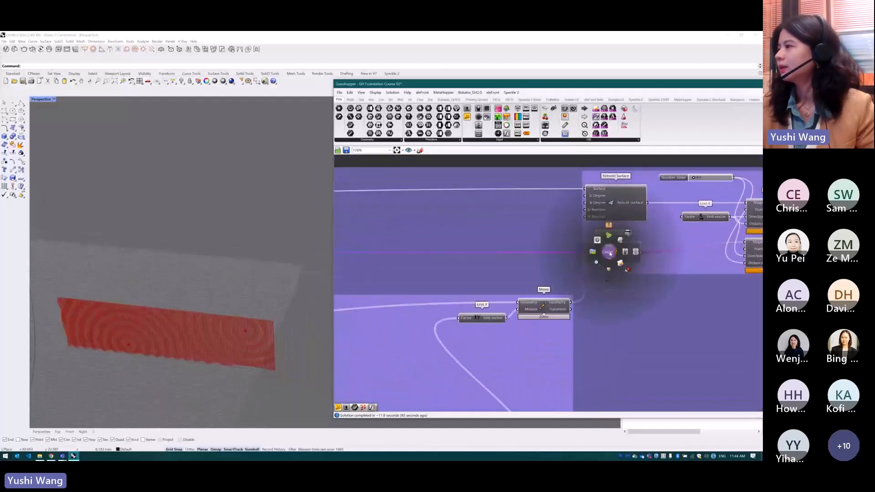
left_click(620, 241)
scroll(584, 278, "down", 3)
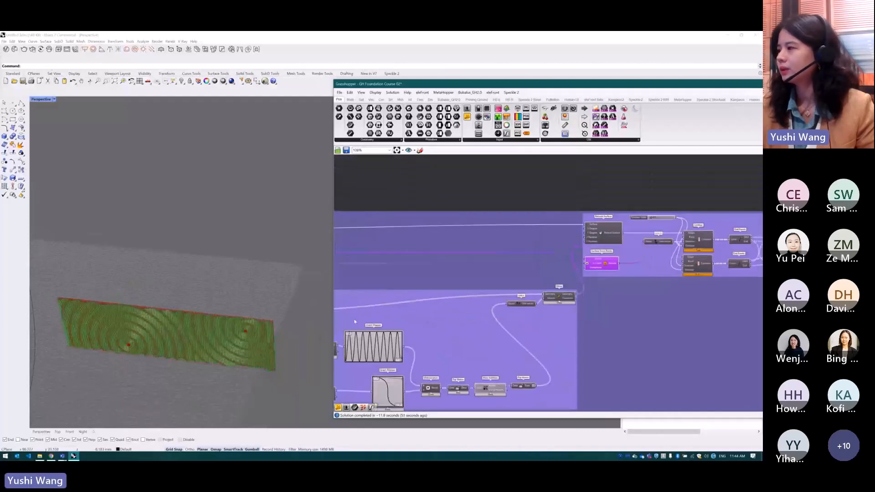
Examine how the moved points from Move feed the Surface From Points component
left_click(556, 297)
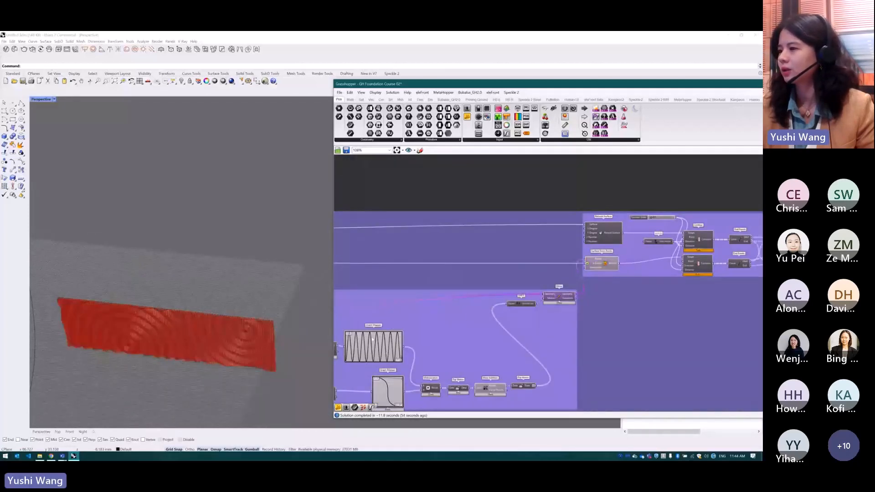
scroll(631, 253, "up", 2)
left_click(590, 267)
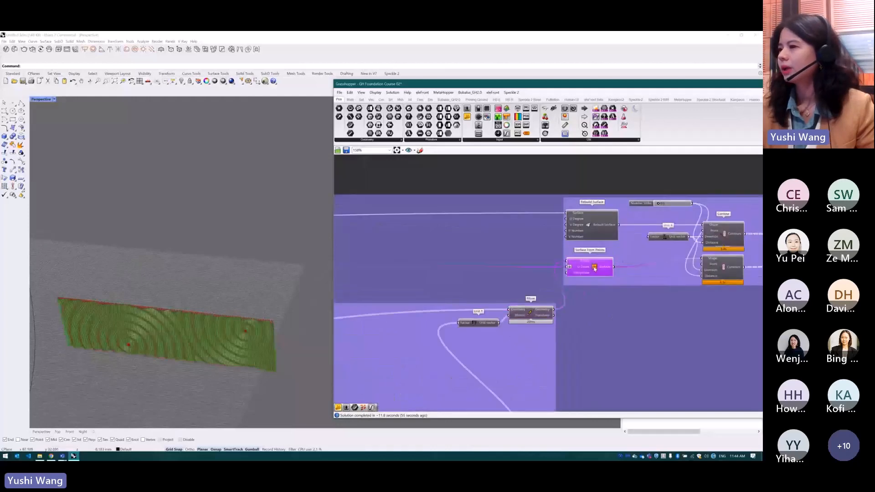
scroll(240, 333, "up", 2)
scroll(484, 326, "down", 4)
scroll(675, 292, "up", 3)
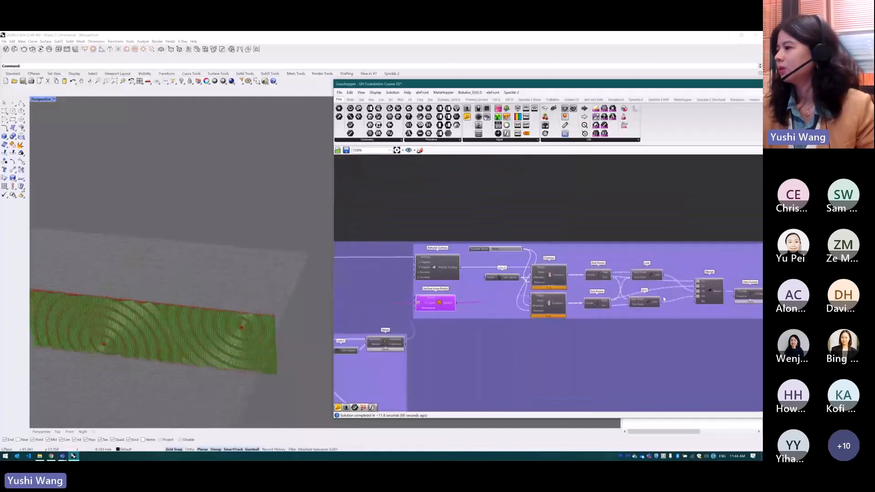
Examine the fin logic from the two Contour components through End Points, Line, Merge and Join Curves to Boundary Surfaces
scroll(664, 300, "up", 2)
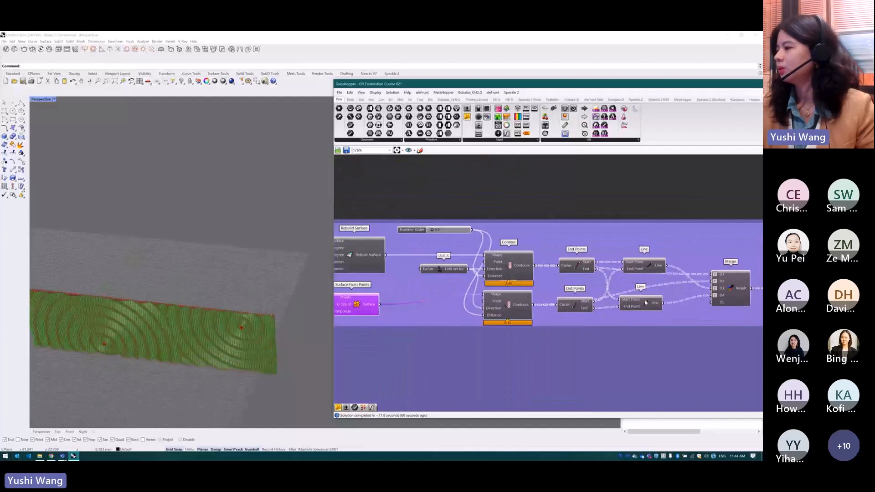
left_click(525, 258)
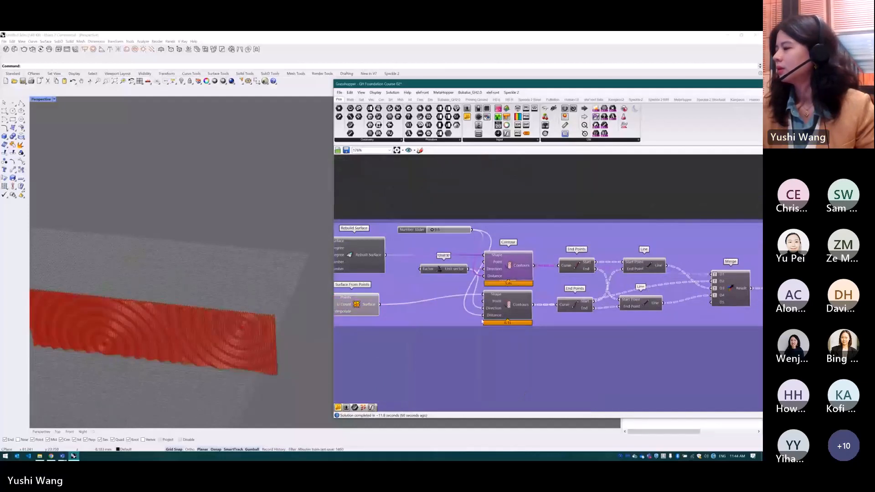
left_click(505, 315)
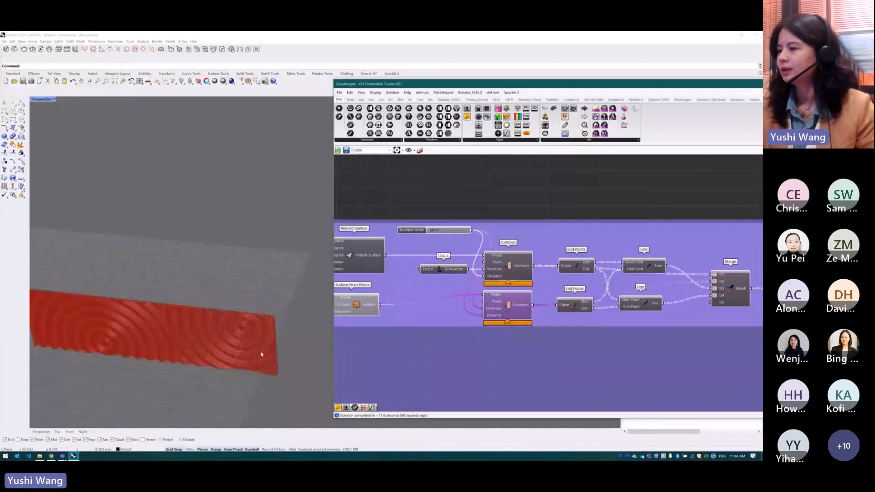
scroll(565, 271, "down", 3)
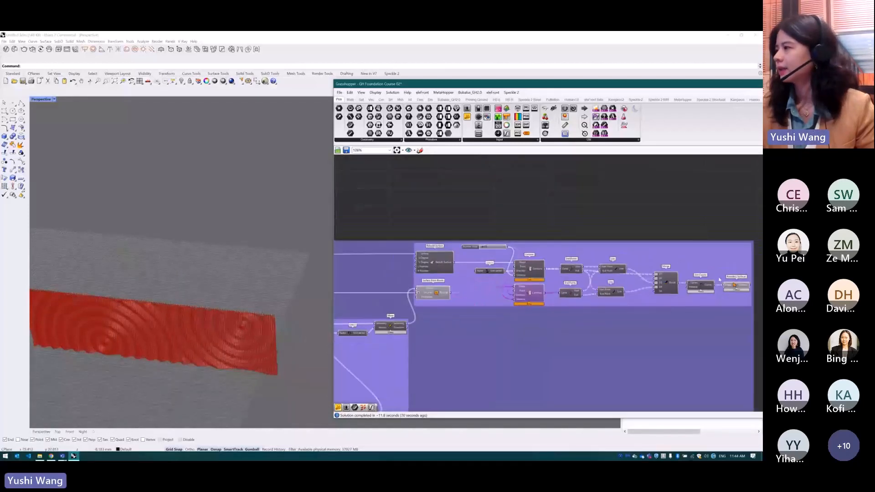
scroll(720, 279, "up", 3)
left_click(743, 288)
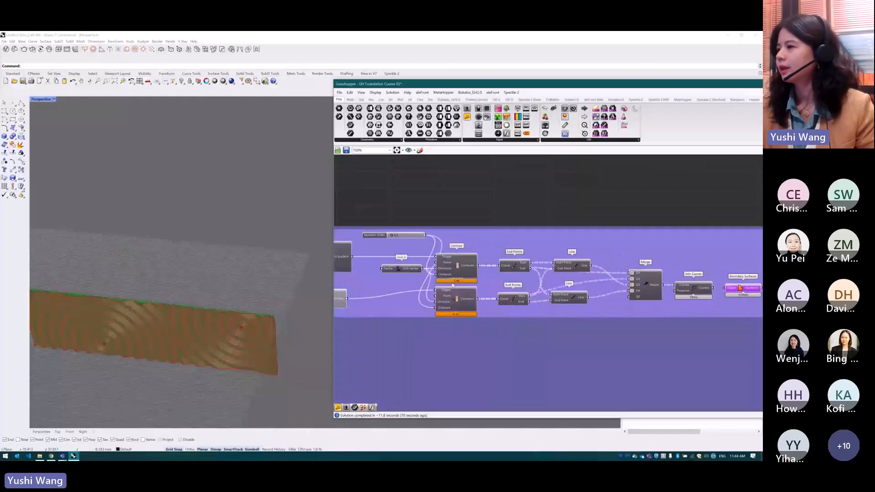
Hide the preview of the Surface From Points component
scroll(452, 285, "down", 1)
left_click(348, 299)
middle_click(349, 299)
left_click(365, 281)
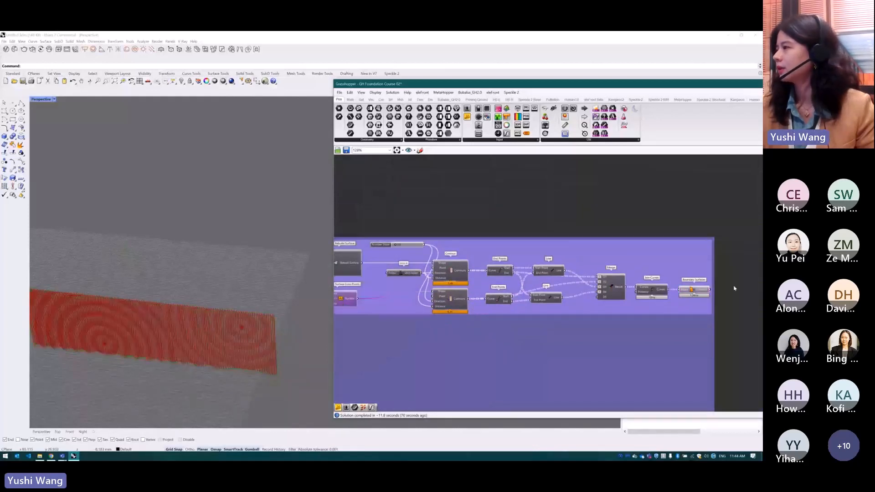
Highlight the Boundary Surfaces output and inspect the rippled vertical fins in the Rhino viewport from close up and farther away
scroll(734, 288, "up", 2)
left_click(684, 290)
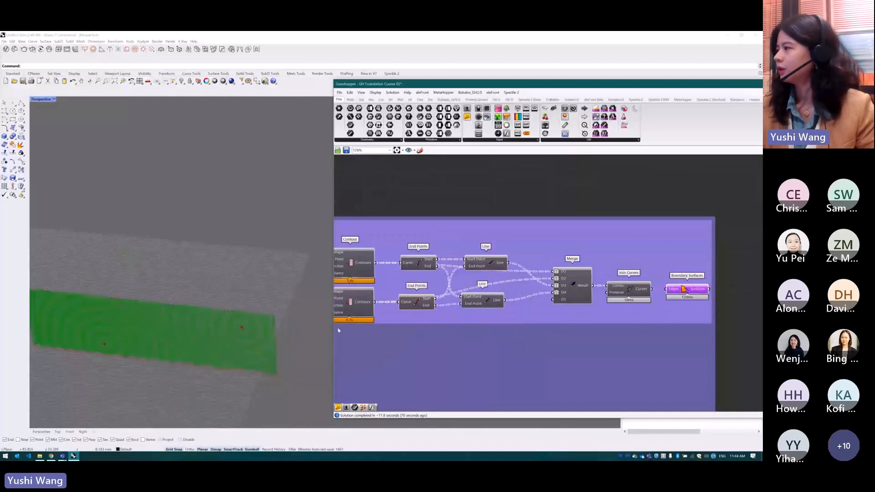
left_click(757, 285)
right_click_drag(273, 304, 190, 259)
scroll(189, 260, "up", 3)
scroll(217, 251, "down", 2)
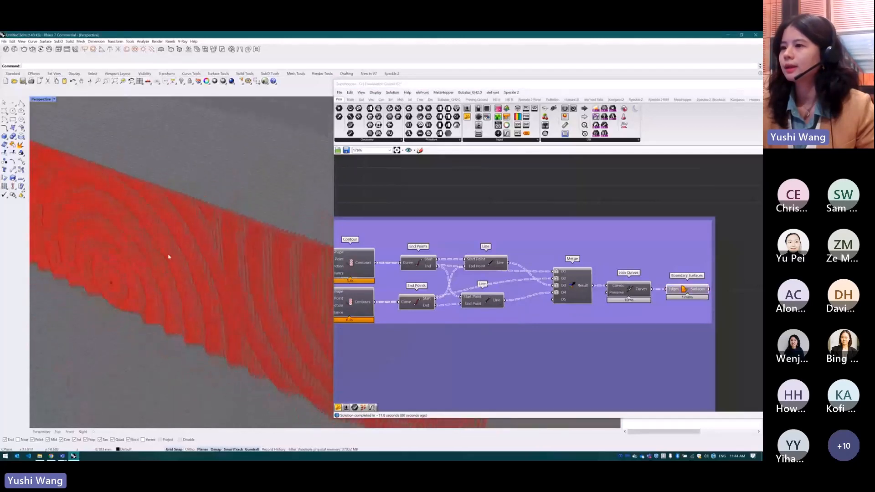
scroll(168, 256, "down", 4)
scroll(219, 276, "up", 1)
scroll(255, 289, "up", 5)
scroll(250, 295, "down", 2)
right_click_drag(280, 290, 277, 283)
scroll(279, 286, "down", 2)
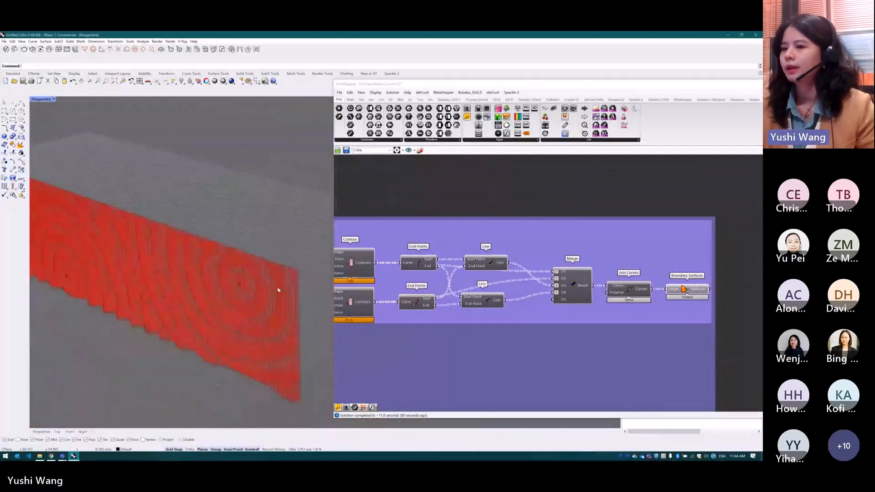
scroll(279, 287, "down", 3)
scroll(681, 231, "down", 5)
scroll(688, 260, "down", 4)
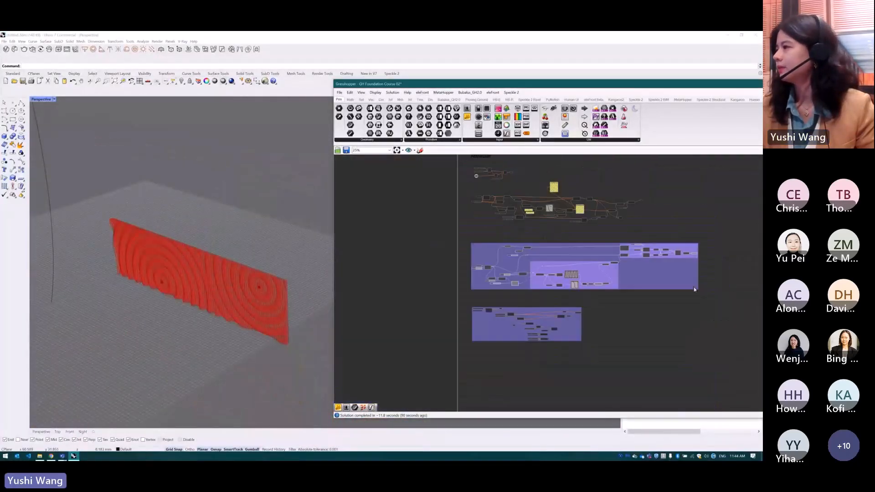
Disable all components in the large purple group of the rippled fin facade
left_click(677, 253)
middle_click(678, 253)
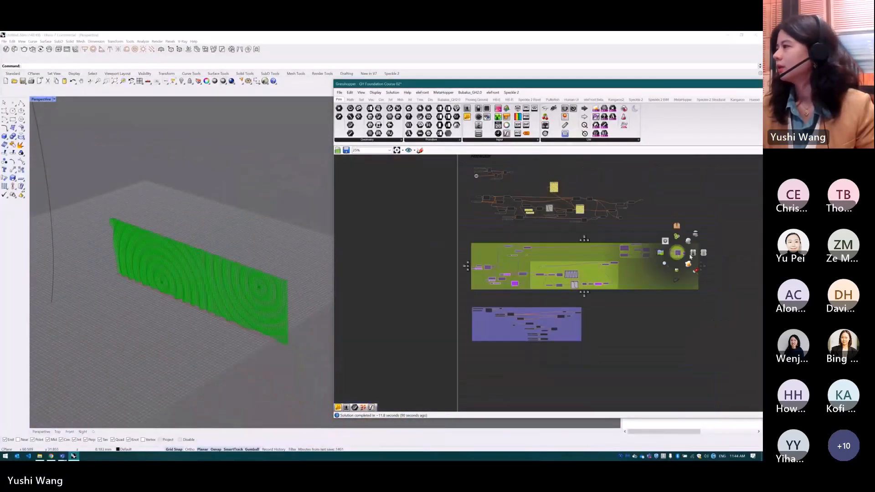
left_click(696, 235)
Enable all components in the smaller purple group at the end of the definition and bring its panelled rectangle into view
left_click(608, 360)
left_click_drag(612, 352, 472, 309)
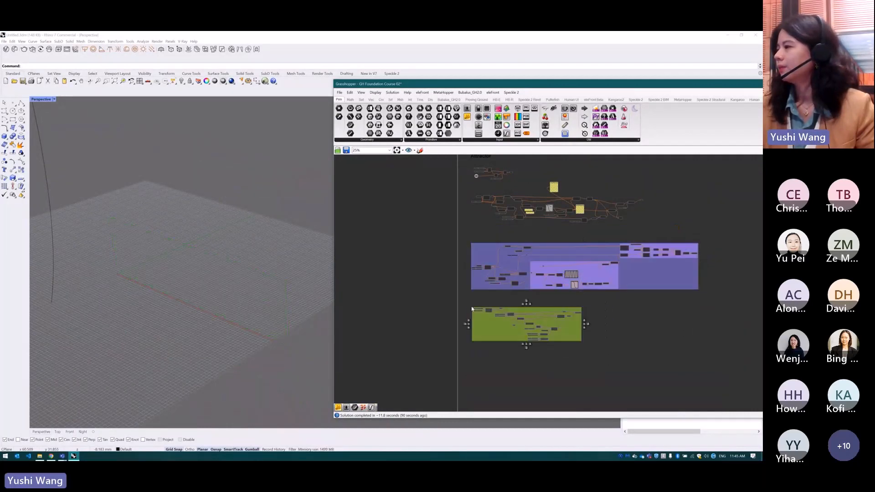
middle_click(521, 319)
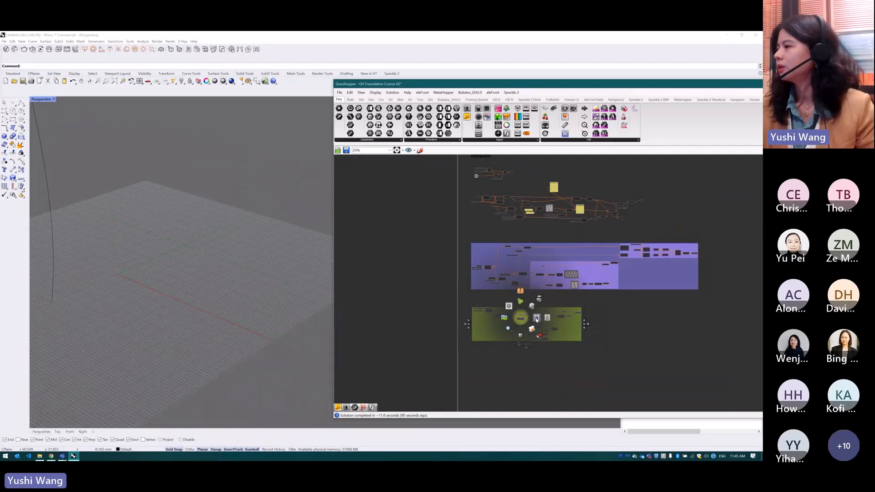
left_click(537, 320)
left_click(652, 310)
right_click_drag(220, 278, 292, 352)
scroll(247, 313, "up", 8)
scroll(248, 314, "down", 5)
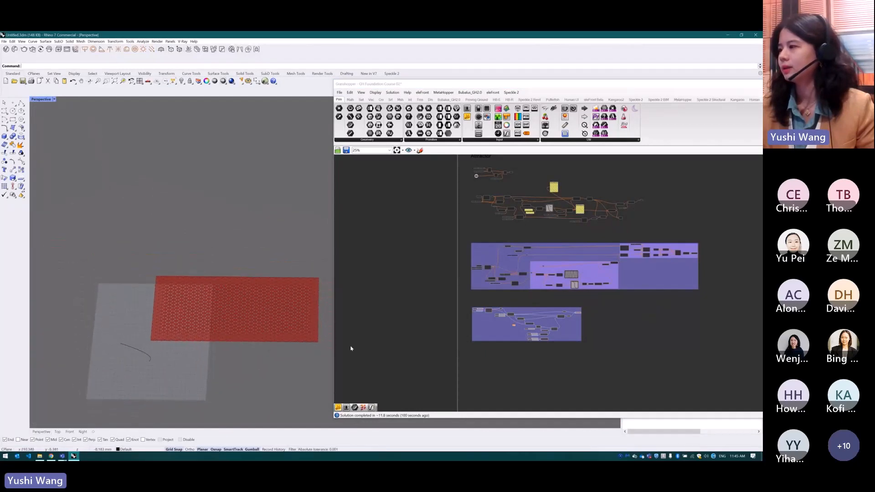
Draw a wavy degree 3 control point curve across the panelled rectangle from its lower-left to its upper-right corner
scroll(495, 323, "up", 6)
scroll(534, 289, "up", 3)
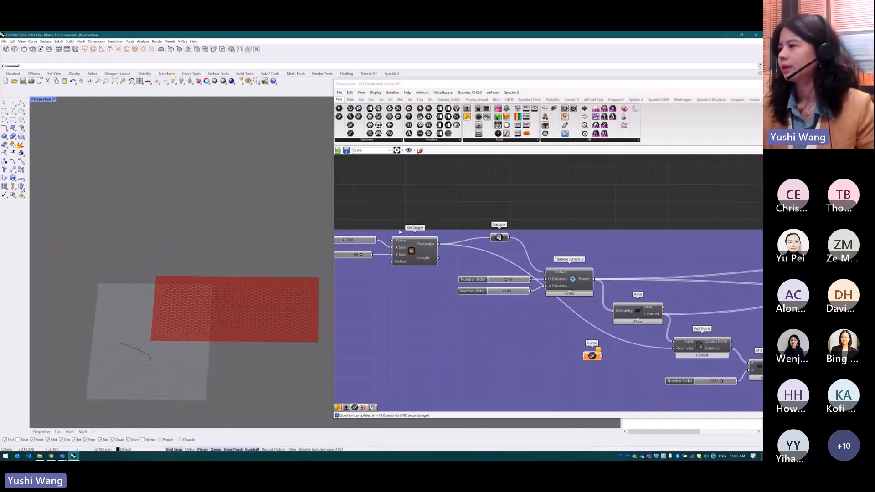
right_click_drag(235, 289, 203, 287, "shift")
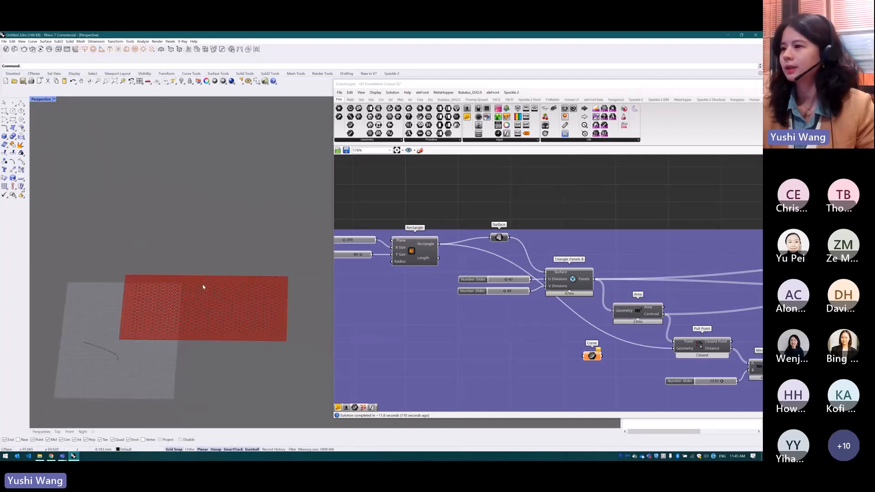
scroll(203, 287, "up", 4)
left_click(5, 111)
left_click(75, 368)
left_click(118, 299)
left_click(164, 338)
left_click(214, 363)
left_click(329, 273)
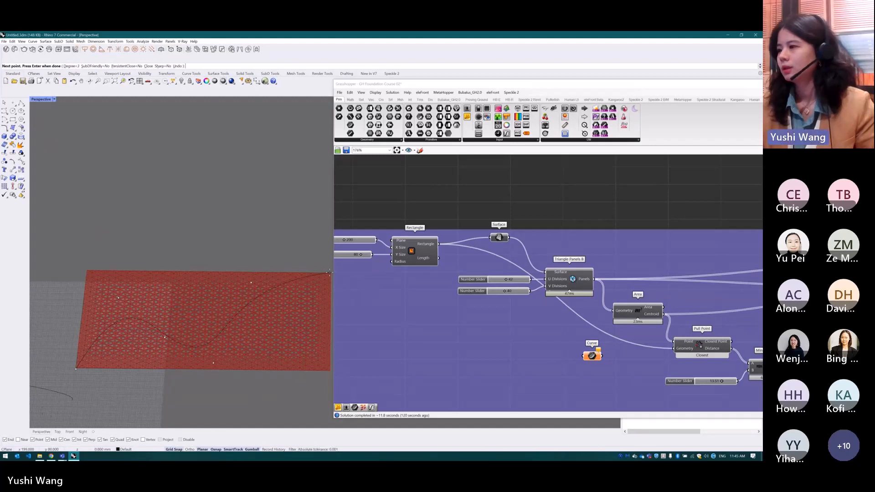
key("Return")
Move the empty Curve parameter closer to the Triangle Panels B component and reference the newly drawn wavy curve in it
left_click_drag(592, 356, 556, 341)
right_click(555, 341)
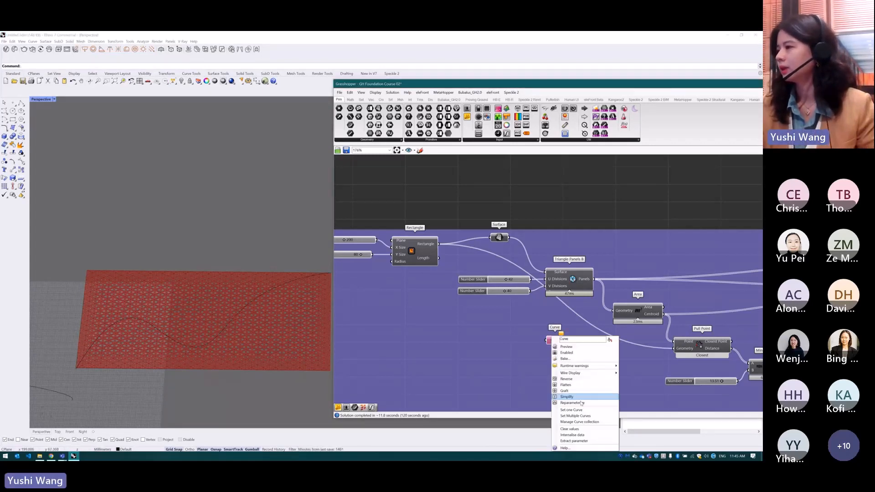
left_click(574, 407)
left_click(314, 278)
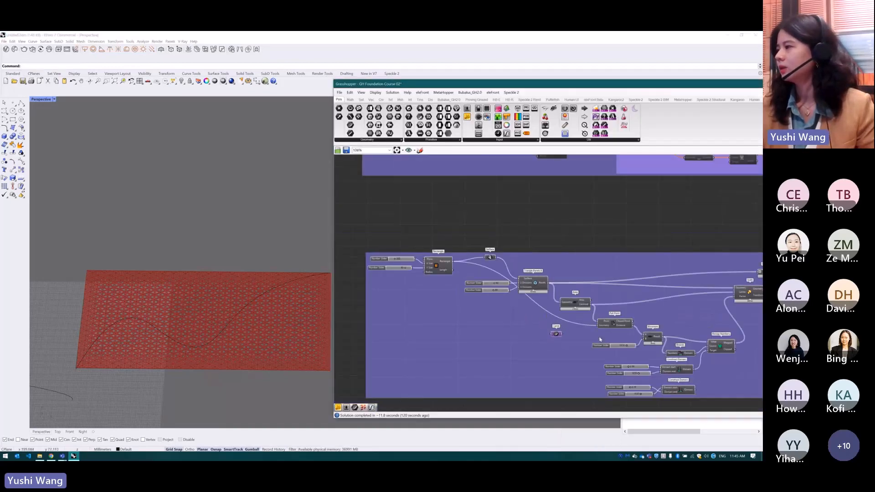
Connect the Curve parameter to Pull Point's Geometry input alongside the rectangle and view the panel openings along the curve
scroll(626, 329, "up", 3)
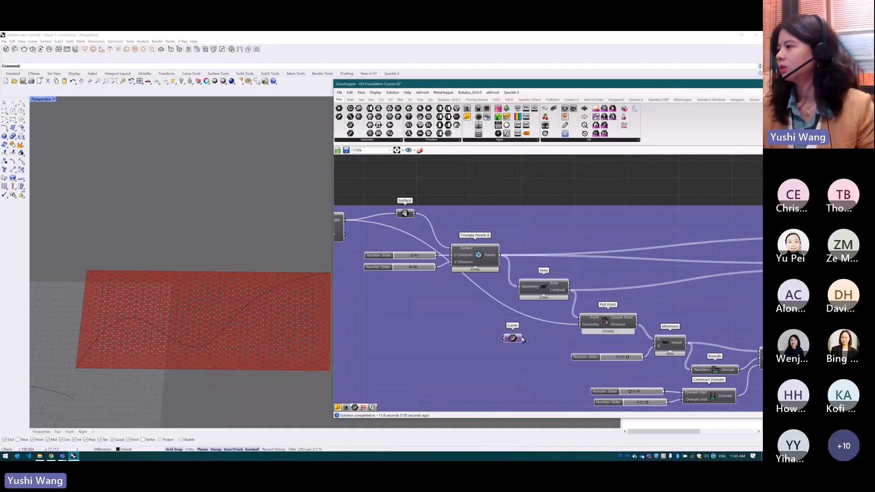
left_click_drag(524, 339, 582, 327)
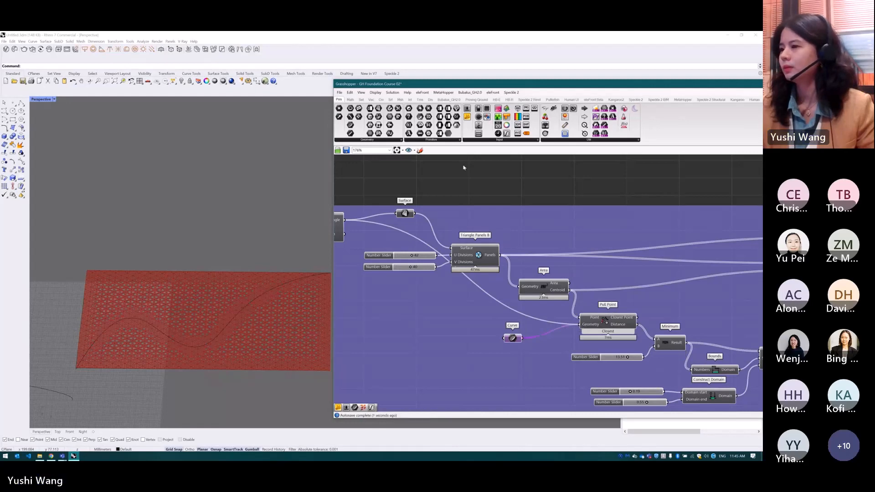
scroll(145, 353, "up", 2)
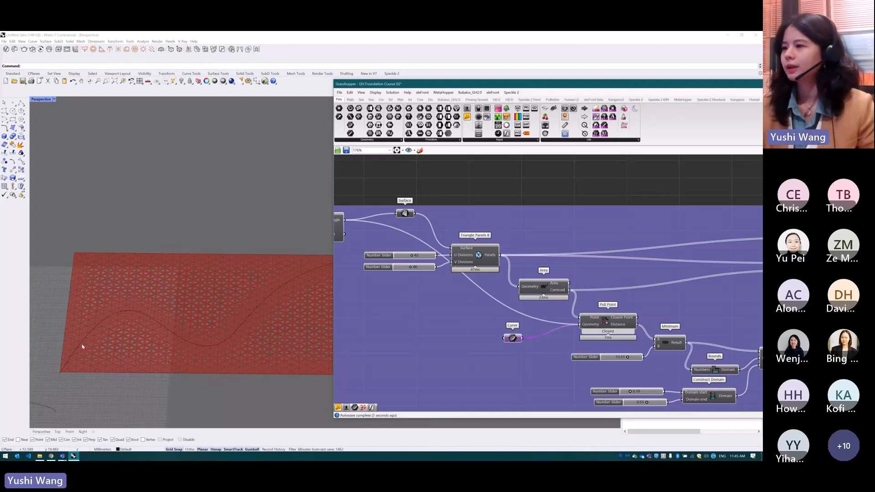
scroll(152, 340, "down", 4)
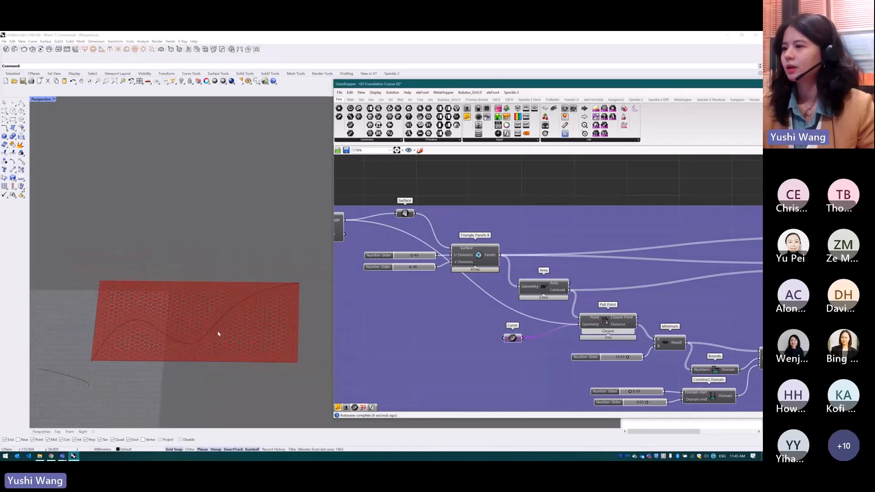
scroll(220, 314, "up", 2)
scroll(221, 312, "up", 2)
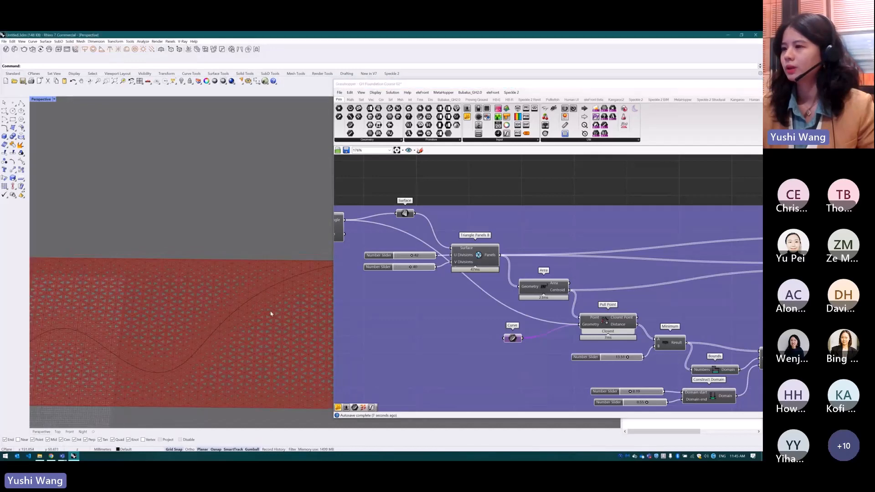
Examine how Remap Numbers drives the Scale component's factor and how the triangular openings vary around the wavy curve
scroll(610, 319, "down", 3)
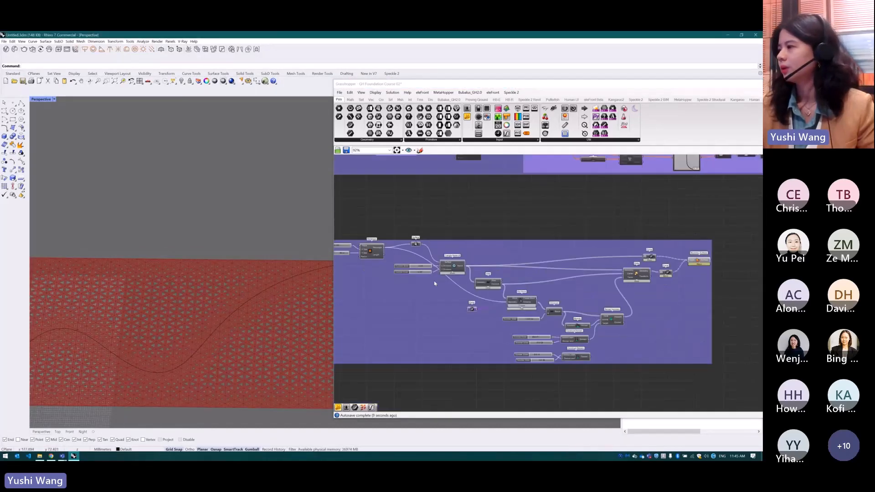
scroll(631, 328, "up", 2)
left_click(632, 328)
scroll(634, 310, "down", 2)
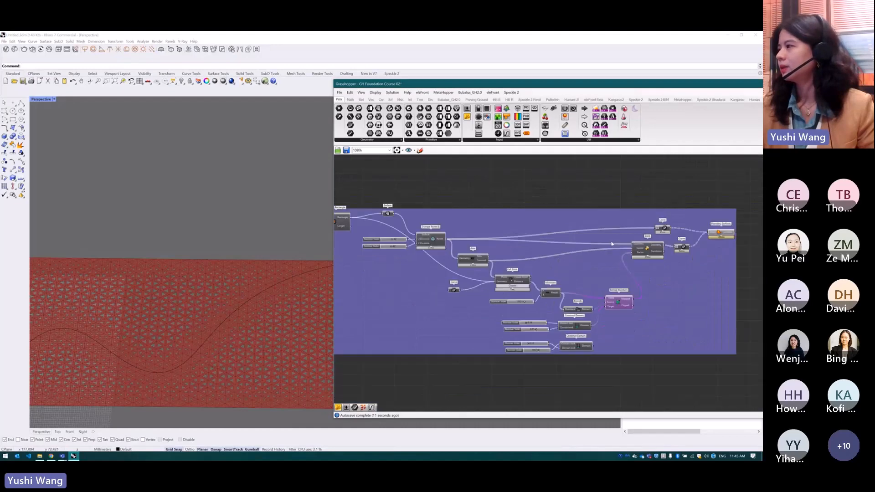
scroll(643, 251, "up", 2)
left_click(642, 250)
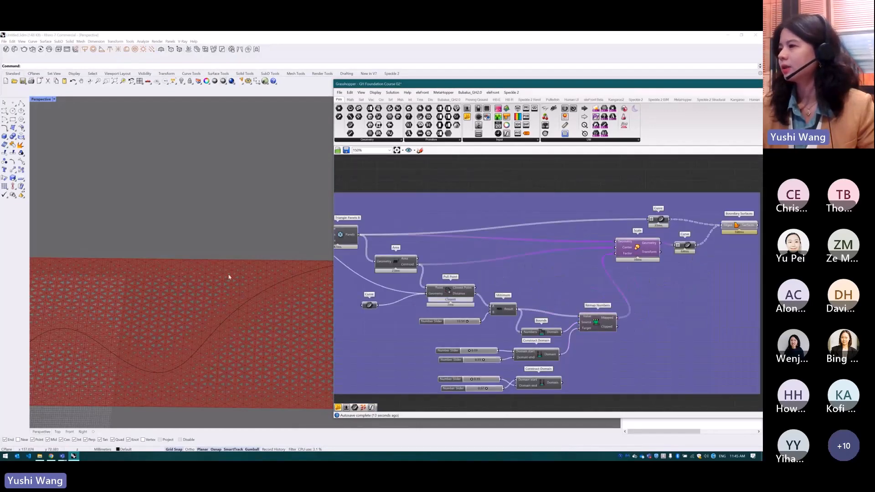
scroll(182, 270, "down", 2)
scroll(244, 272, "up", 2)
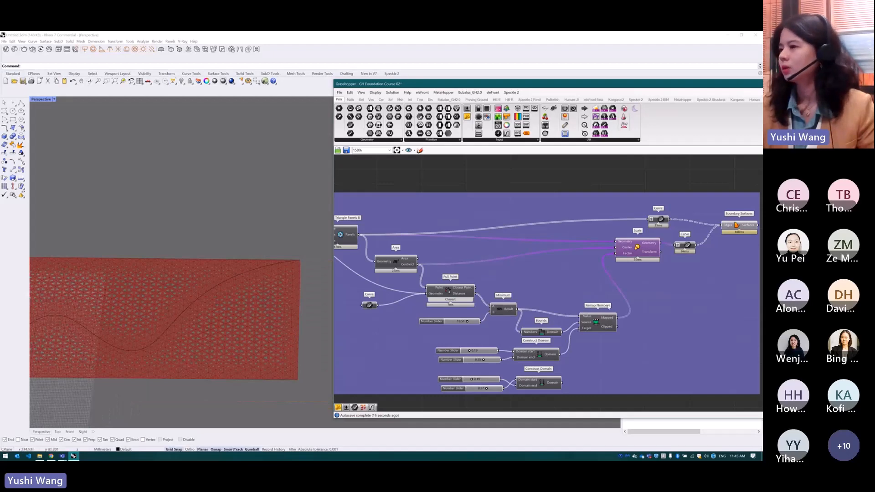
scroll(581, 329, "down", 1)
scroll(270, 324, "down", 1)
scroll(225, 336, "up", 2)
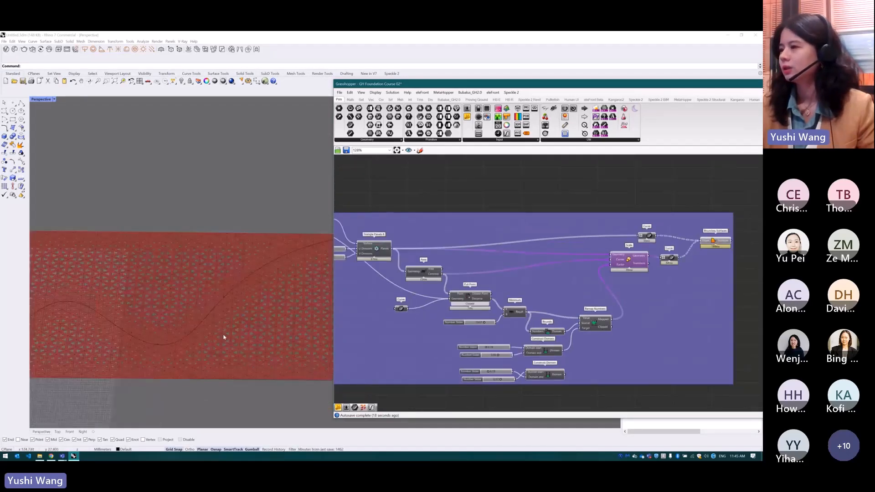
scroll(240, 332, "down", 1)
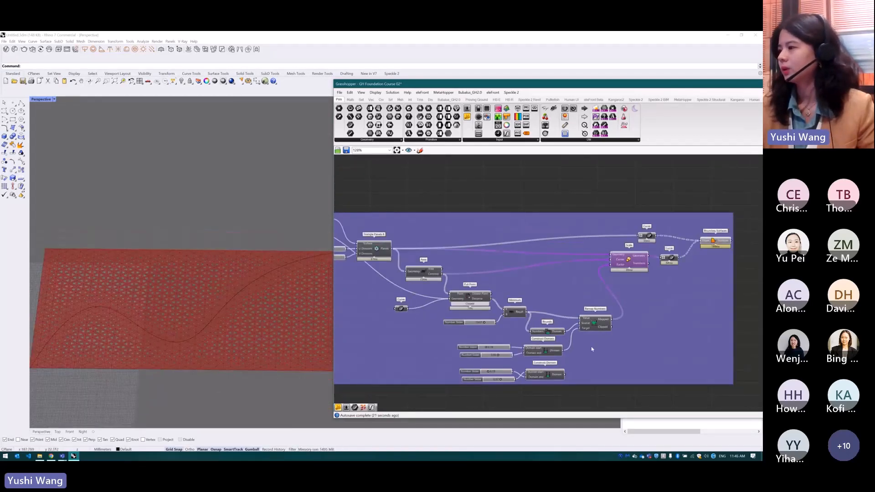
Connect the second Construct Domain to Remap Numbers' Target input in place of the first and inspect the openings along the wavy curve
scroll(556, 363, "up", 1)
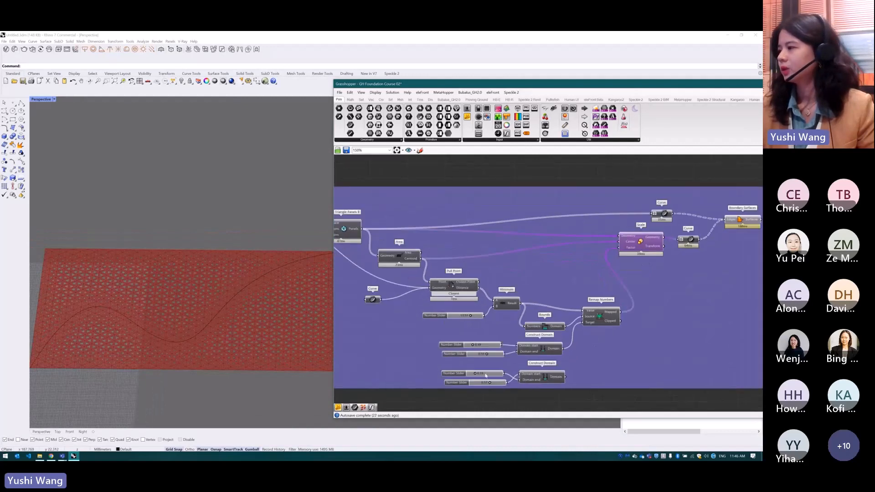
left_click_drag(565, 376, 583, 322)
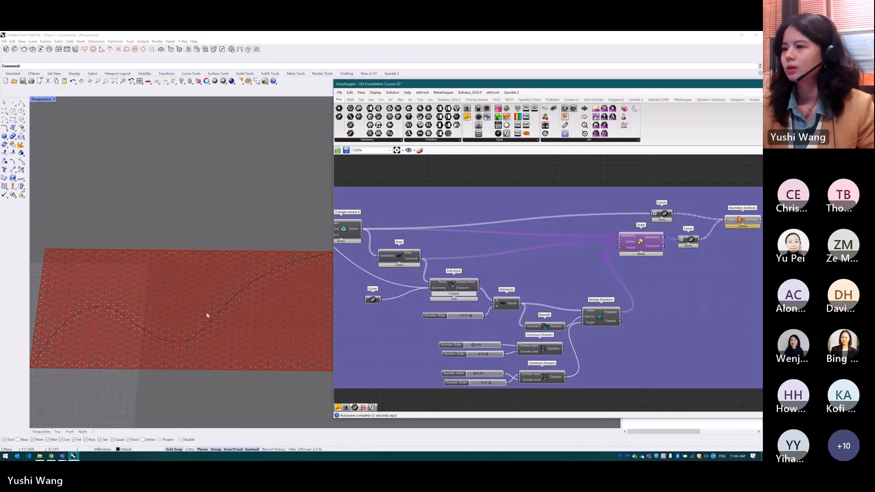
scroll(207, 316, "down", 2)
scroll(165, 328, "up", 2)
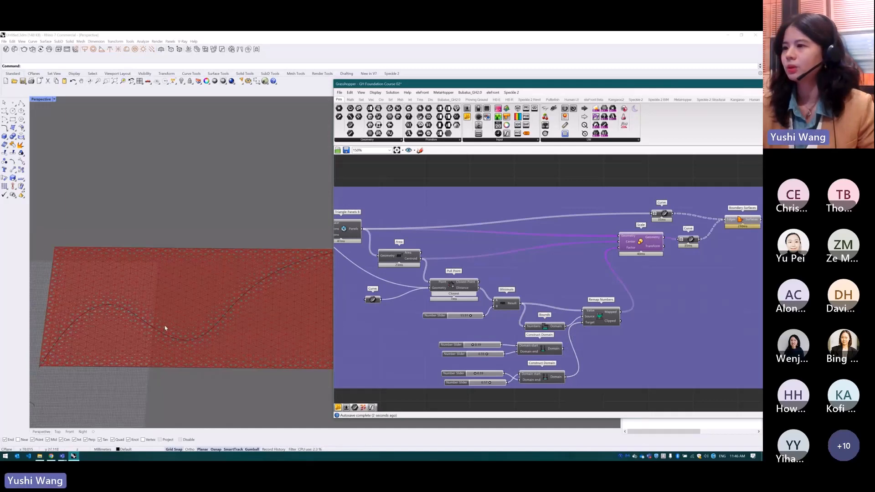
scroll(180, 328, "up", 1)
Adjust the second Construct Domain's sliders, raising the lower one and reducing the upper one, to vary the triangular openings' size
left_click_drag(489, 382, 494, 384)
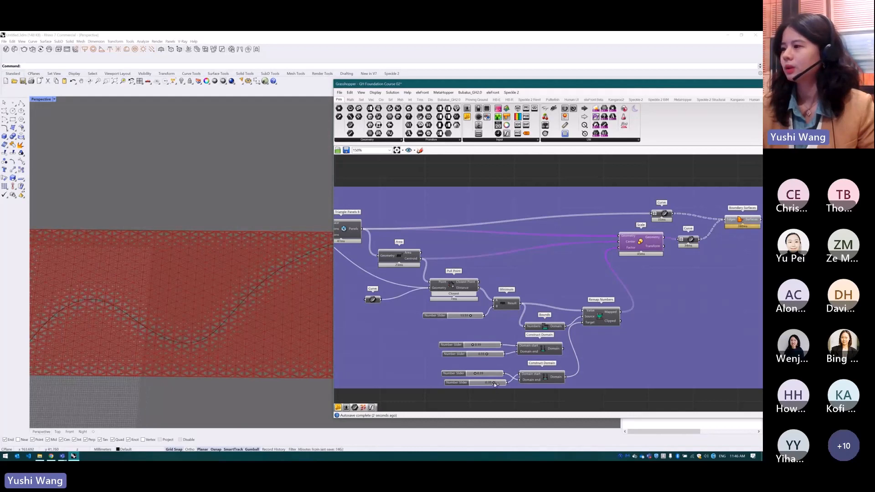
left_click(475, 374)
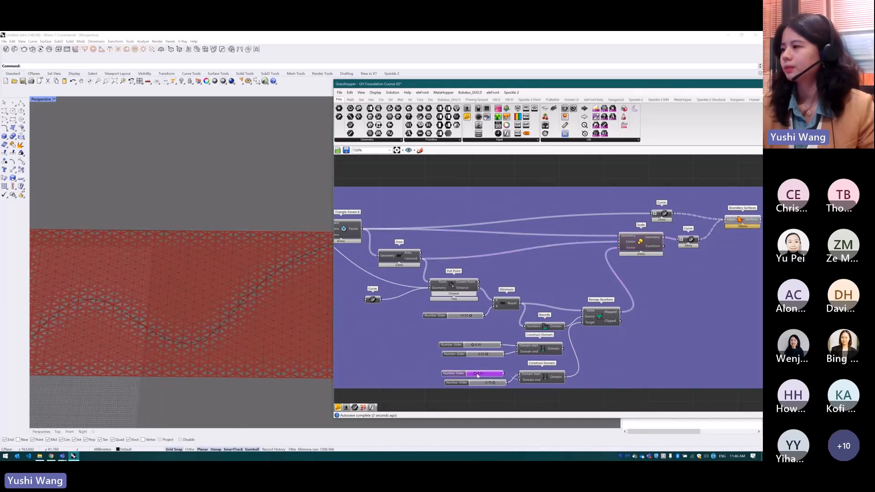
mouse_move(476, 374)
left_mouse_down()
mouse_move(486, 375)
mouse_move(472, 375)
left_mouse_up()
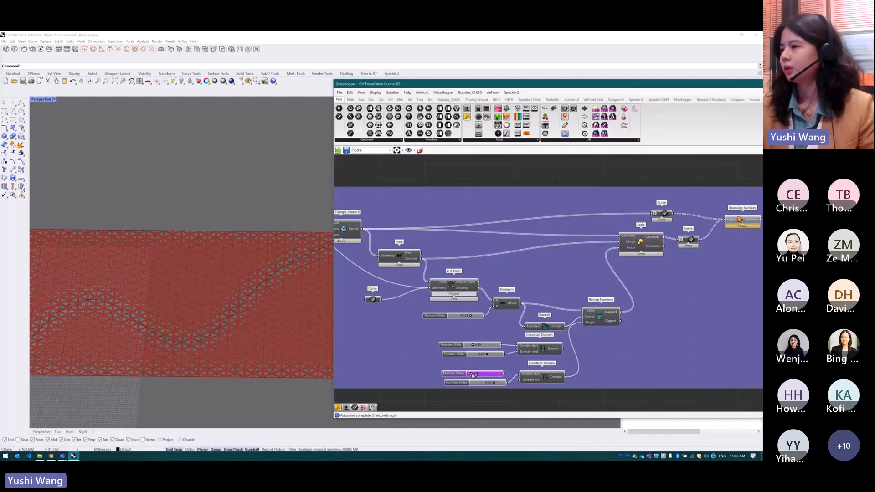
scroll(496, 373, "down", 3)
scroll(665, 293, "up", 3)
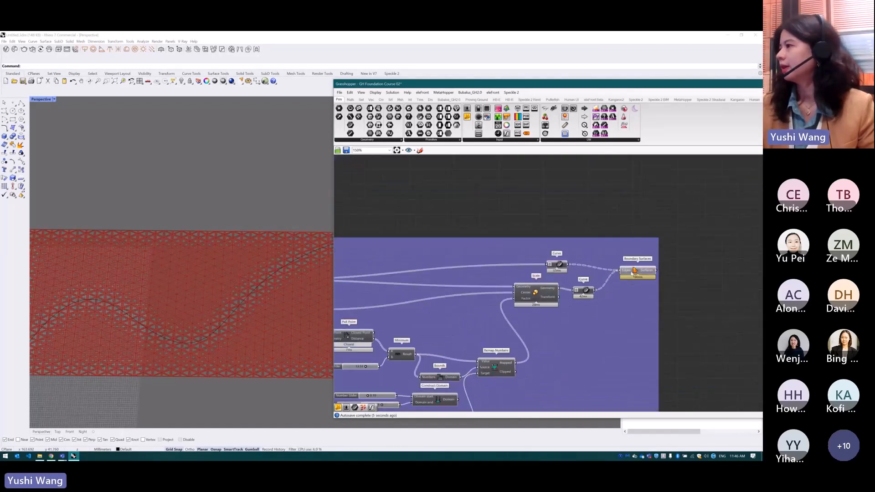
Turn off the preview of the two Curve parameters feeding Boundary Surfaces and view the whole panelled rectangle
left_click(560, 266)
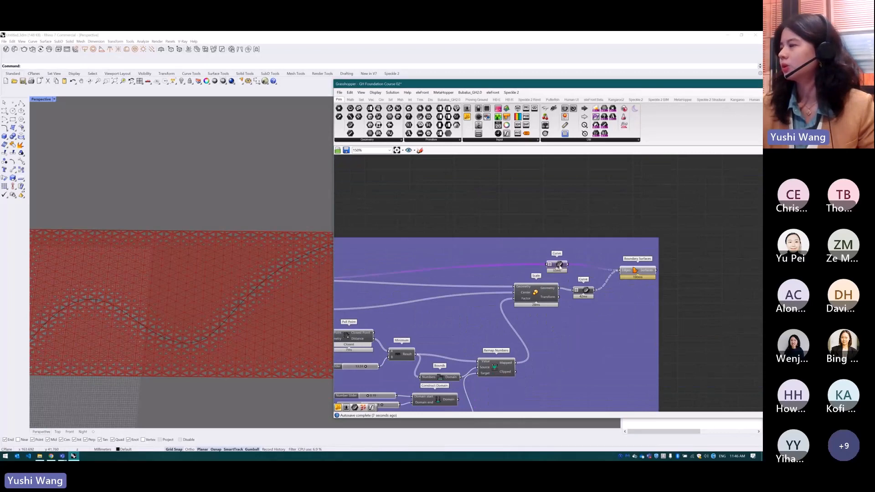
middle_click(560, 266)
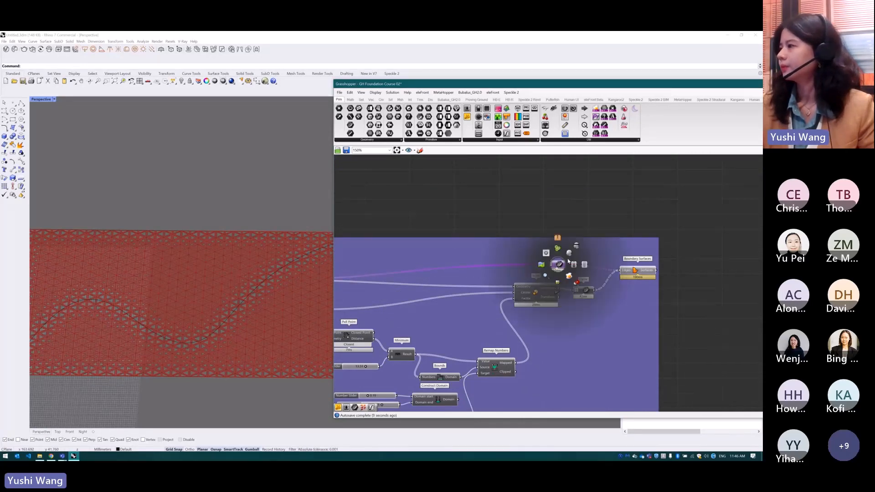
left_click(570, 256)
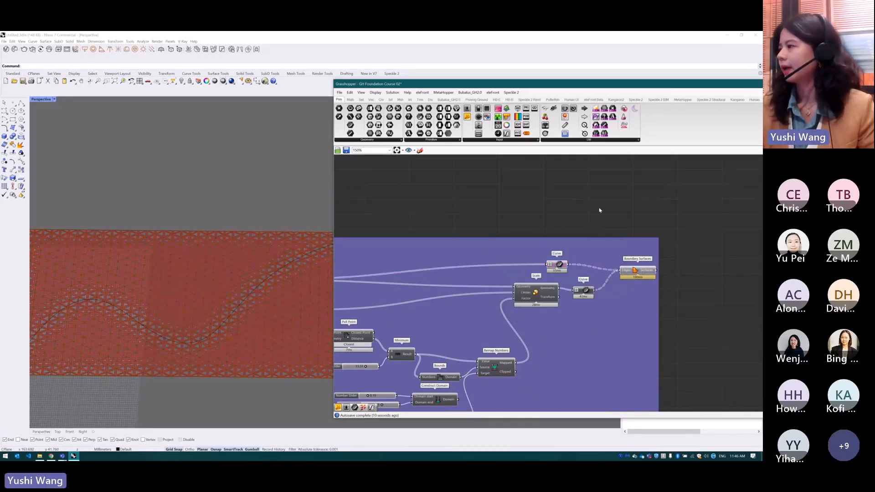
left_click(587, 290)
middle_click(587, 291)
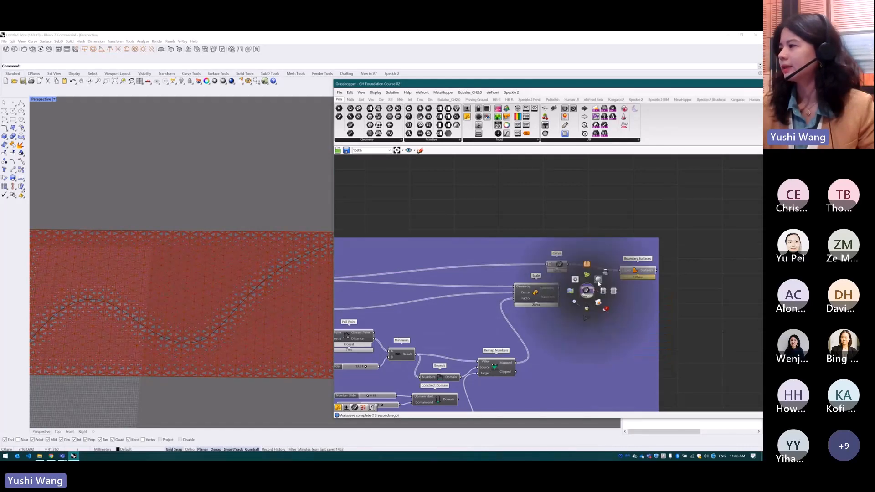
left_click(598, 283)
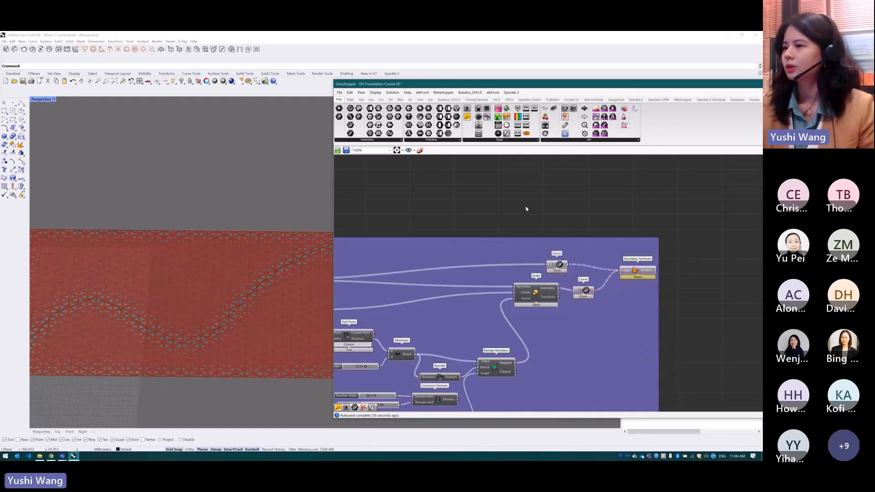
scroll(289, 287, "down", 3)
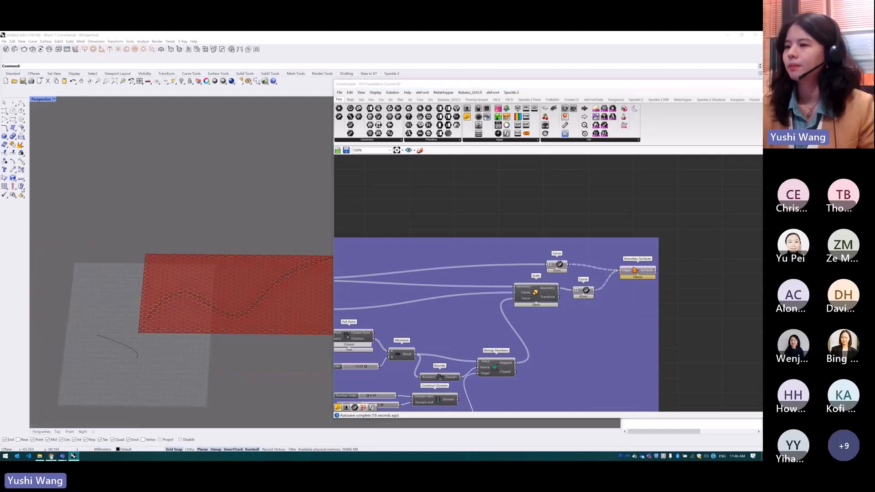
Switch to the Mural board in the browser and examine the perforated mall facade reference beside the curve attractor definition
left_click(51, 457)
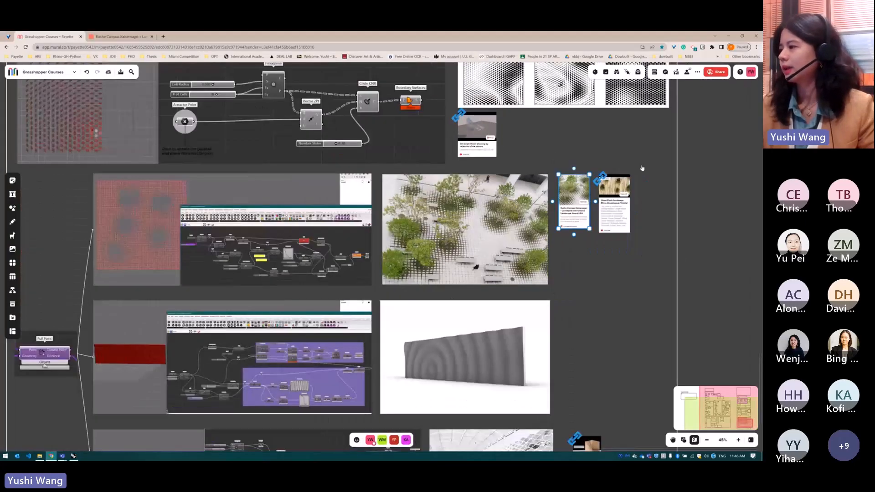
scroll(642, 168, "down", 2)
scroll(561, 405, "up", 5)
scroll(564, 376, "up", 4)
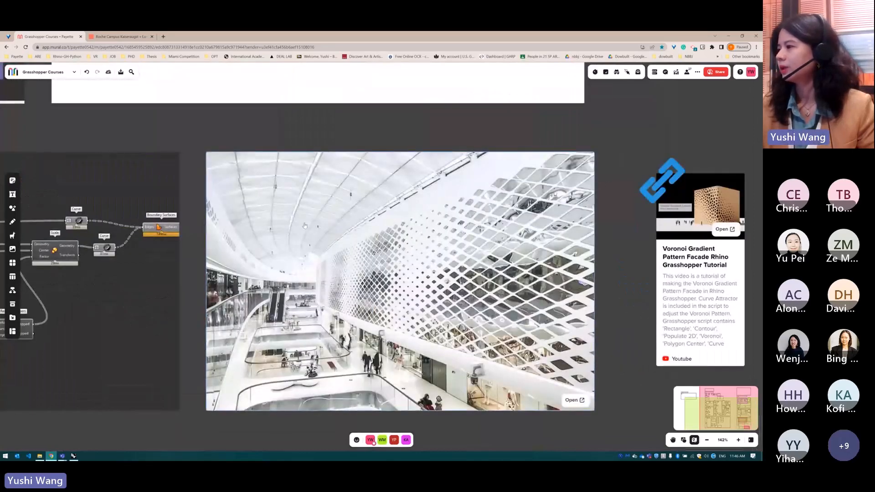
scroll(611, 268, "down", 4)
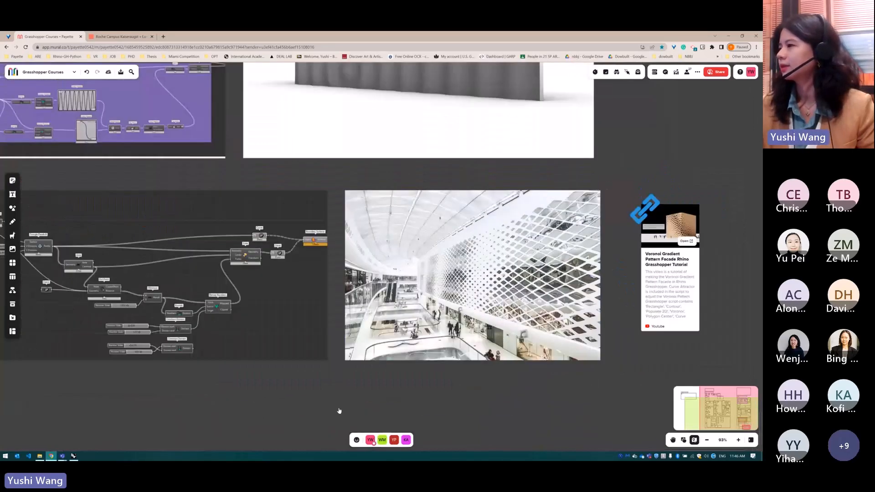
scroll(335, 404, "down", 3)
scroll(334, 404, "down", 5)
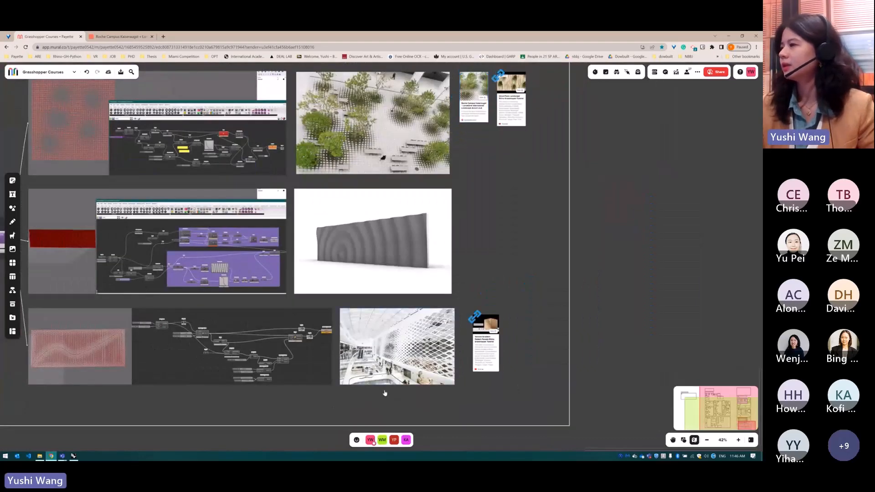
scroll(376, 403, "down", 2)
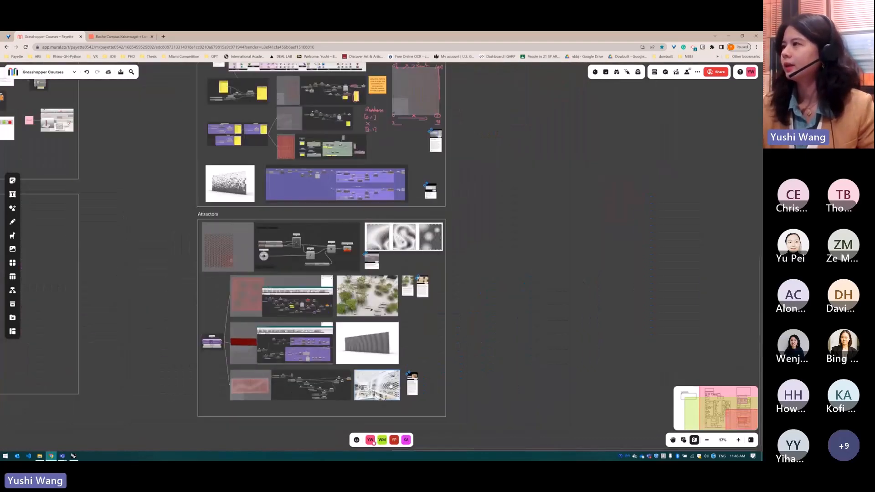
Review the Gradient & Random section's linked tutorials, including the Grasshopper Parametric Facade Design card
scroll(408, 385, "down", 2)
scroll(447, 201, "up", 3)
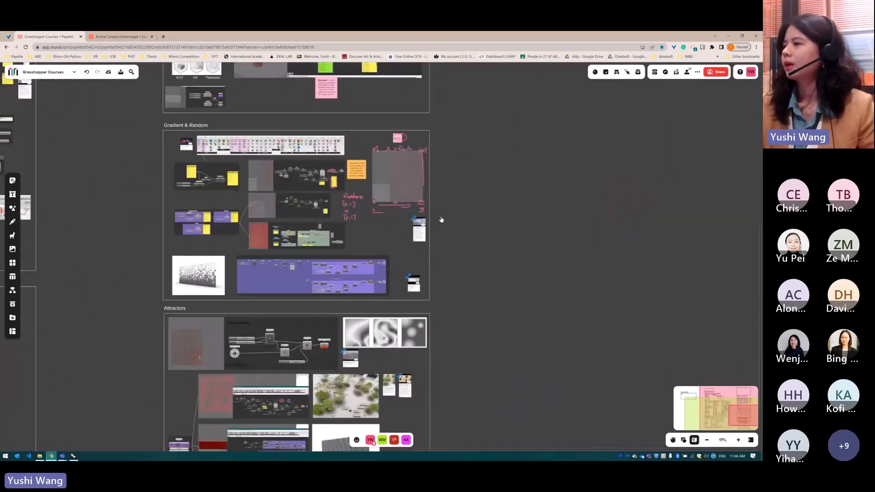
scroll(441, 220, "up", 8)
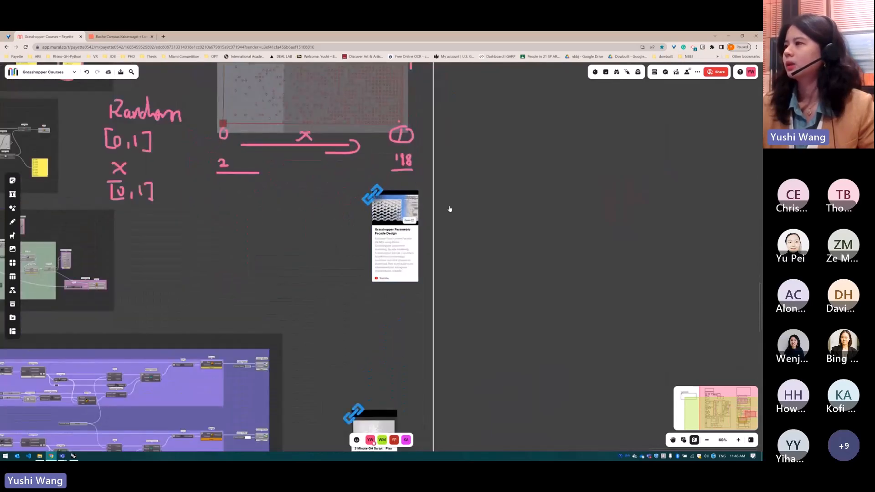
scroll(406, 213, "down", 2)
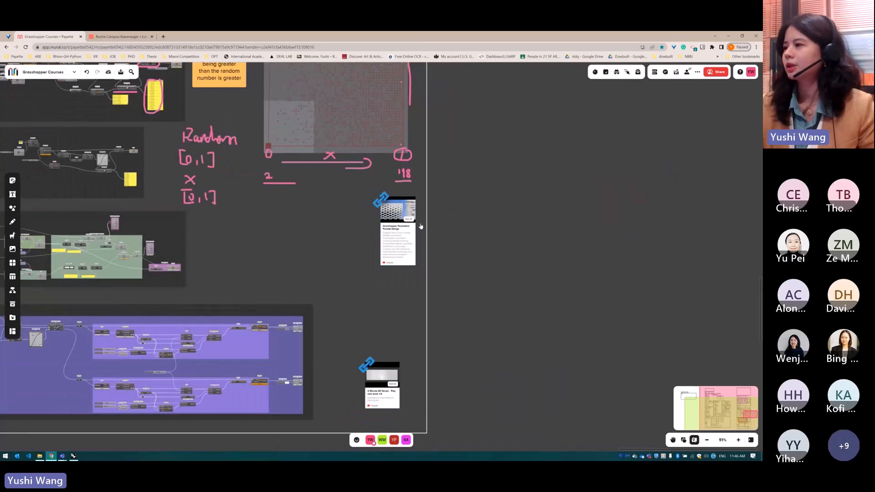
scroll(400, 220, "up", 2)
scroll(474, 205, "down", 1)
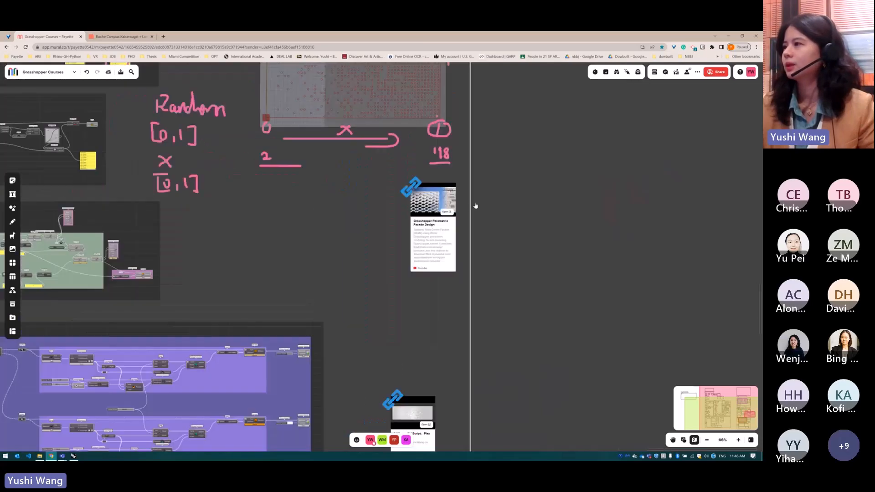
scroll(458, 195, "down", 4)
Examine the Attractors section's Wood Plank Landscape and Voronoi Gradient Pattern Facade tutorial cards
scroll(450, 286, "up", 10)
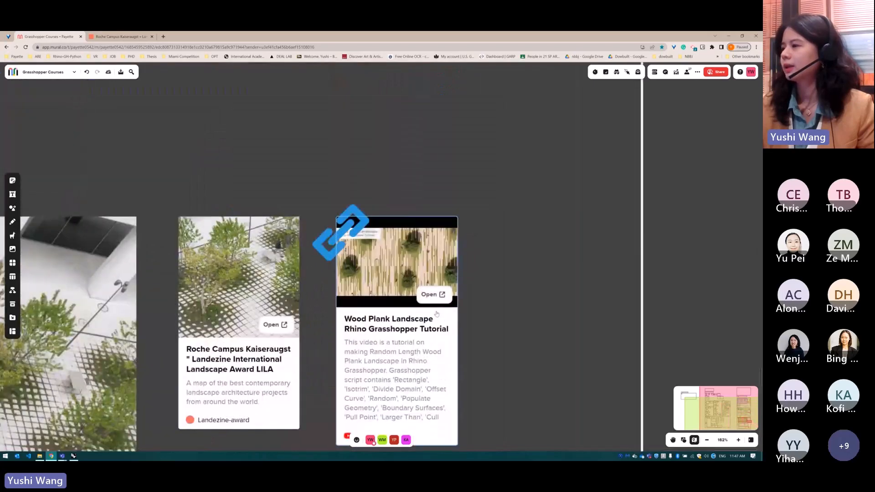
scroll(437, 313, "up", 2)
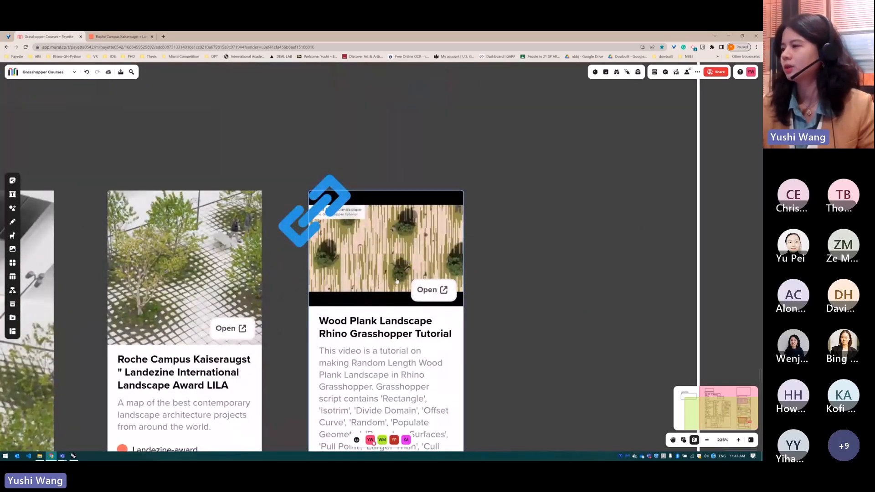
scroll(483, 163, "down", 3)
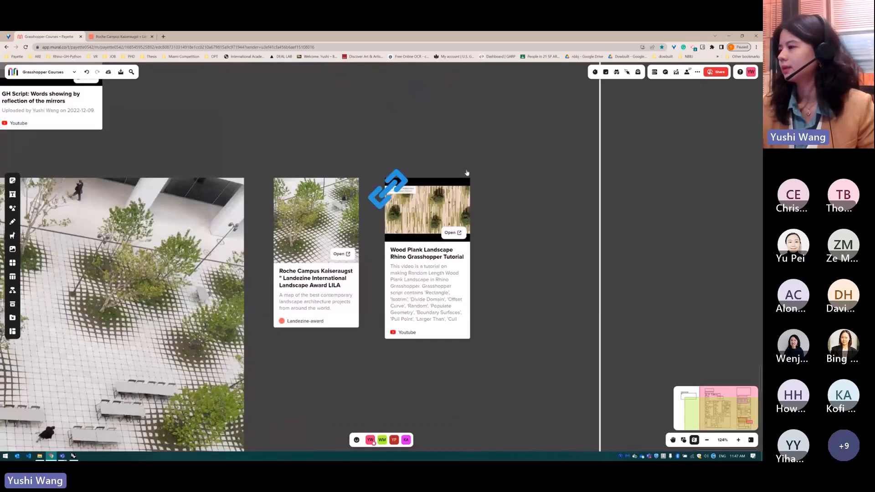
scroll(487, 145, "down", 4)
scroll(480, 361, "up", 6)
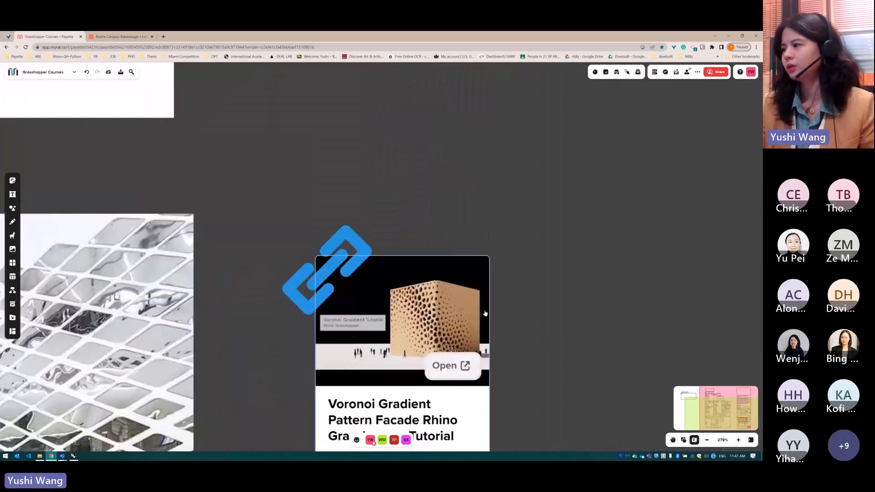
scroll(499, 362, "down", 10)
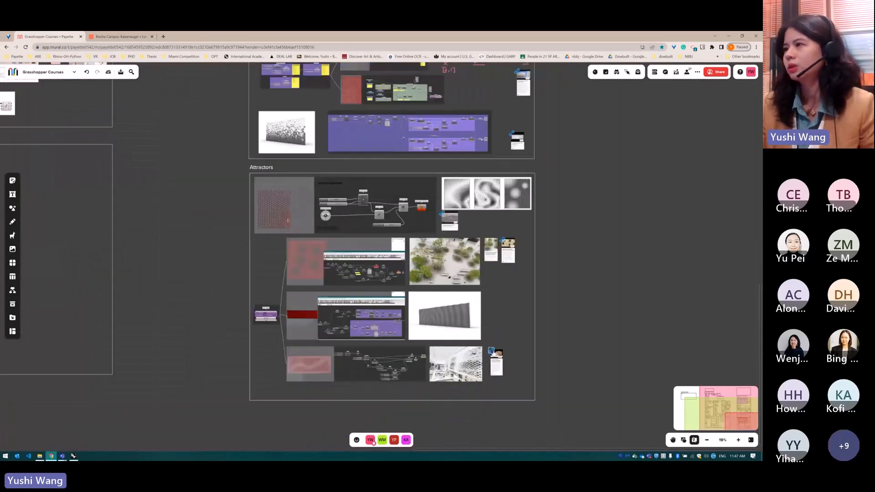
Review the Course 2 sections on the board, from Attractors and Gradient & Random to Points, Planes & Vectors
scroll(524, 342, "down", 4)
scroll(536, 287, "up", 3)
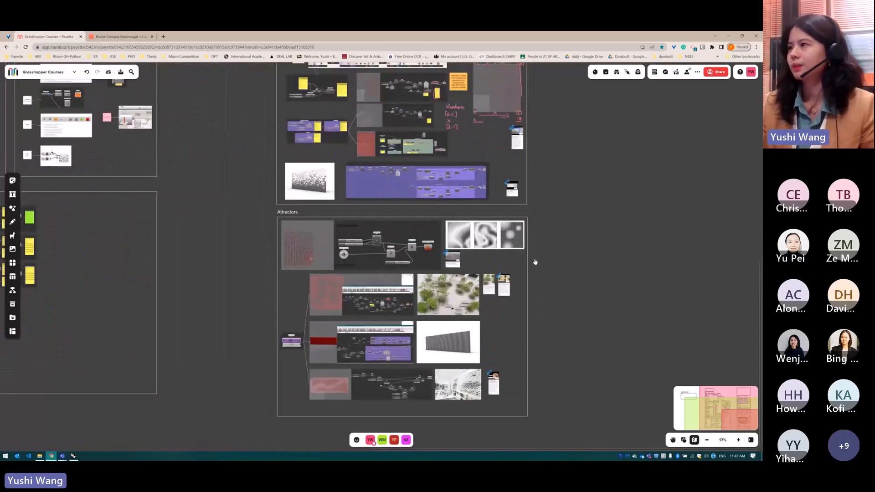
scroll(488, 326, "down", 2)
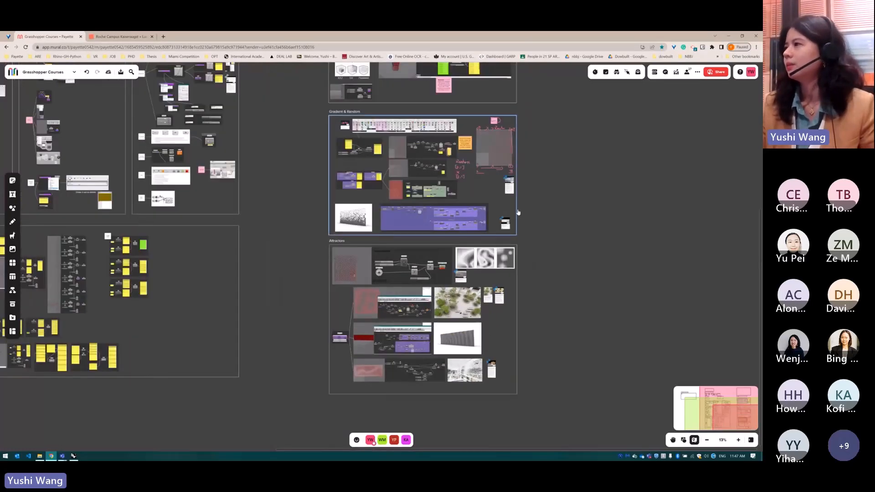
scroll(514, 220, "up", 3)
scroll(472, 82, "up", 2)
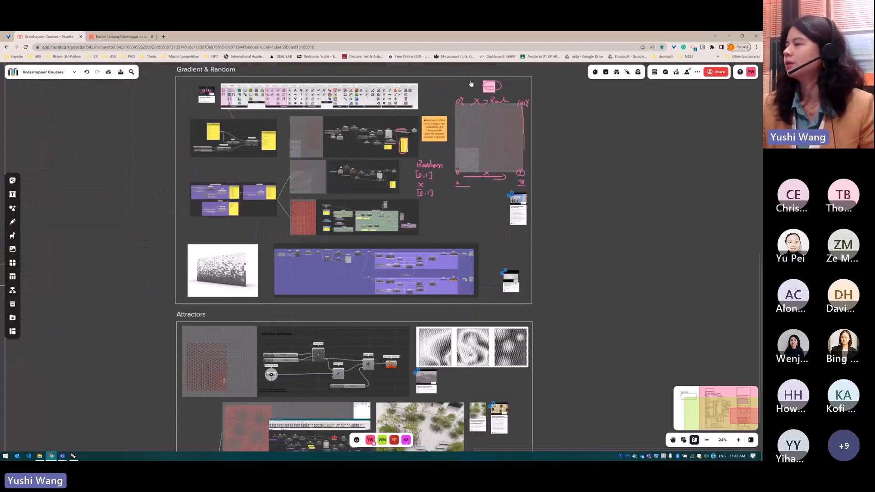
scroll(462, 206, "down", 6)
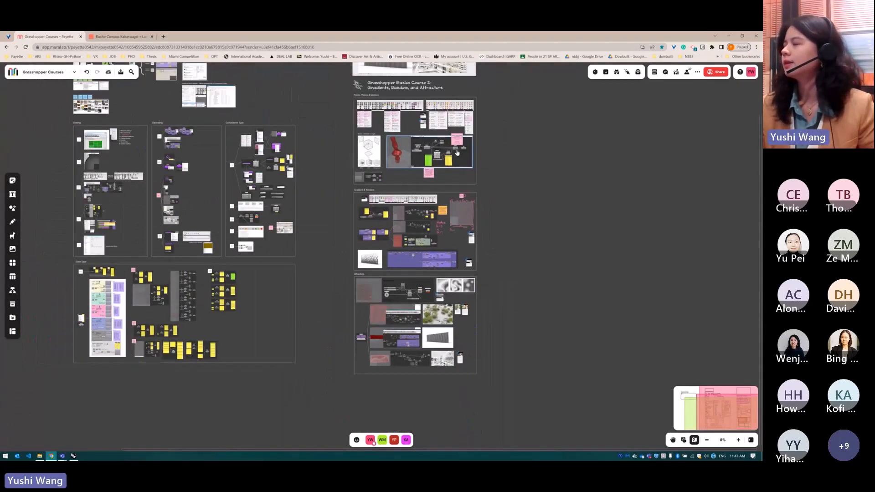
scroll(434, 114, "up", 2)
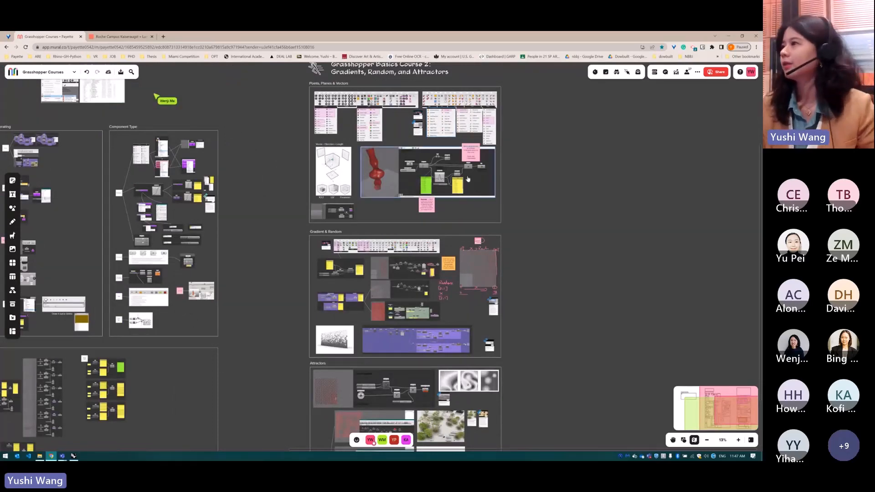
scroll(486, 135, "down", 2)
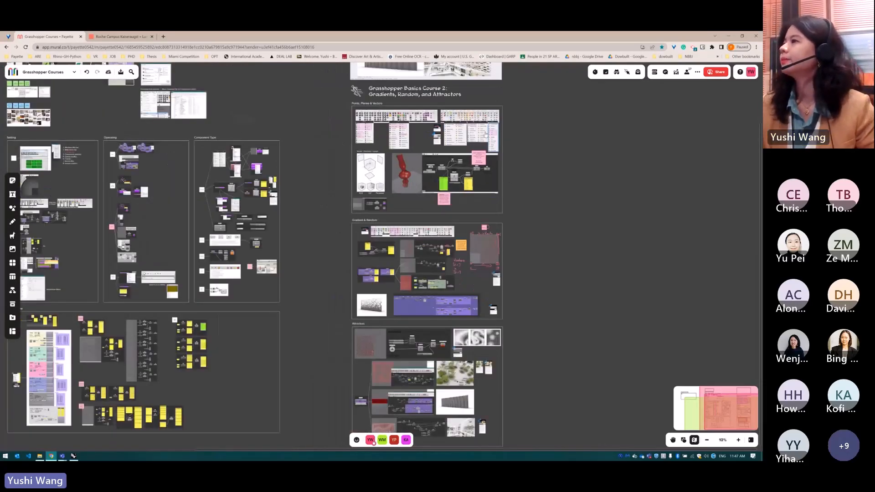
scroll(486, 136, "up", 8)
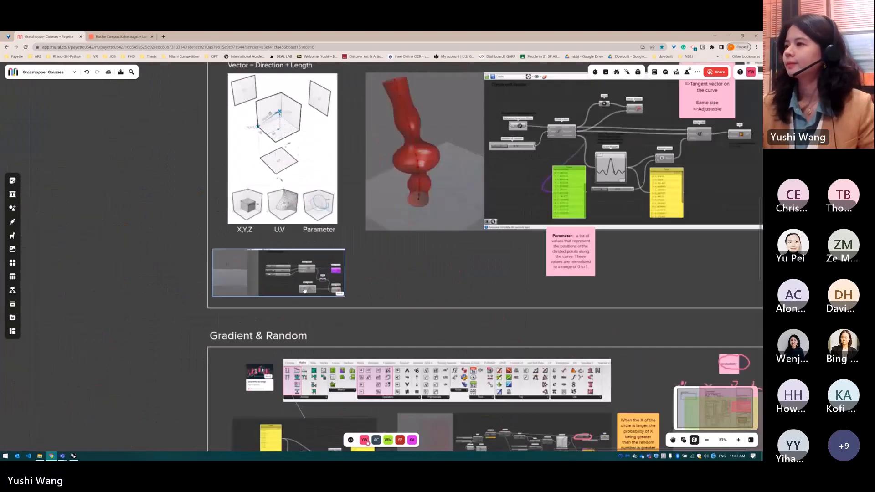
scroll(432, 222, "down", 1)
scroll(400, 203, "down", 5)
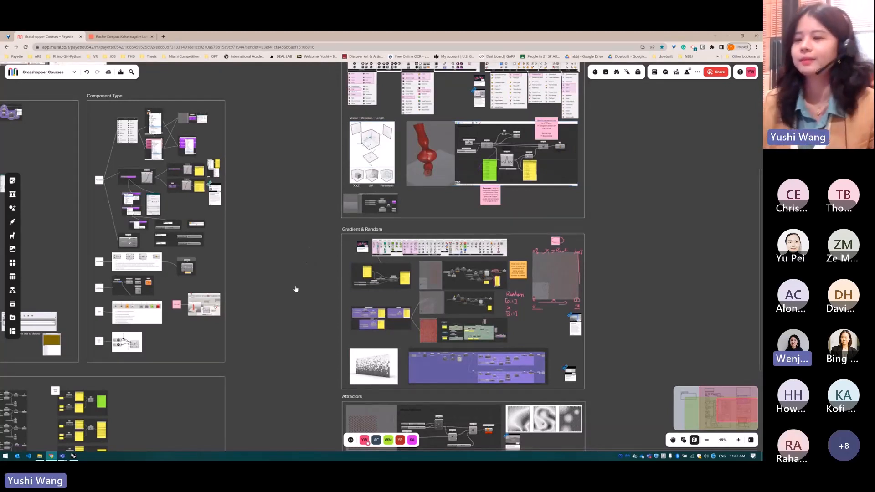
Switch to File Explorer, move its window aside and look through the folders on the Desktop
left_click(40, 457)
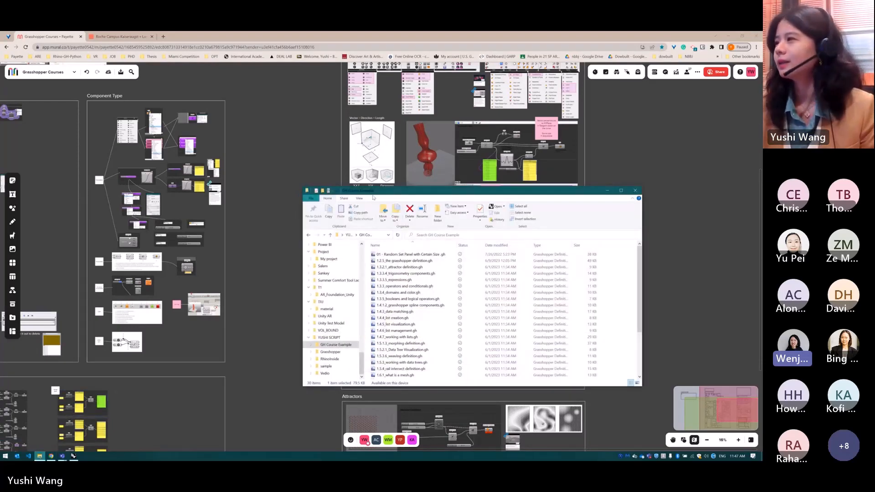
left_click_drag(376, 193, 223, 194)
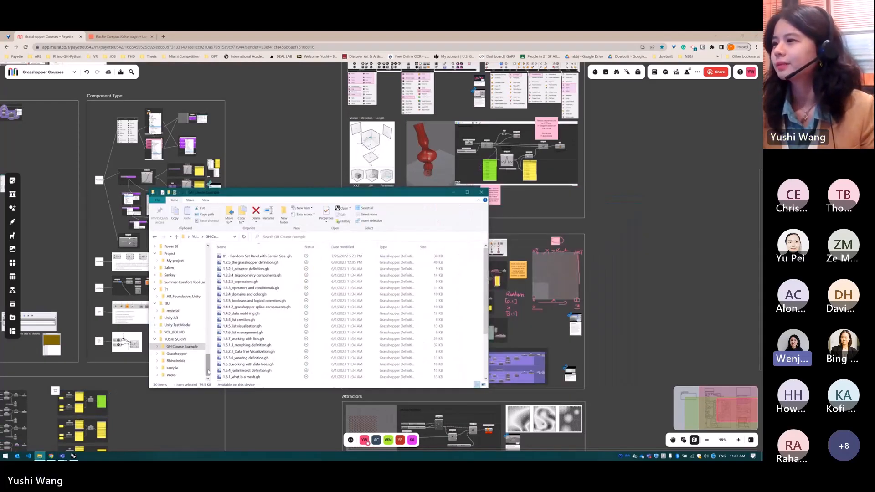
left_click_drag(209, 365, 209, 257)
scroll(191, 356, "down", 5)
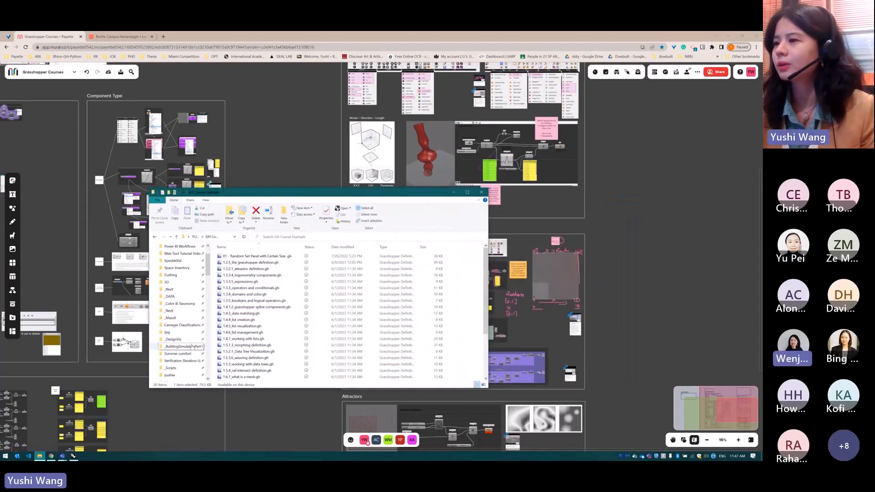
left_click(191, 356)
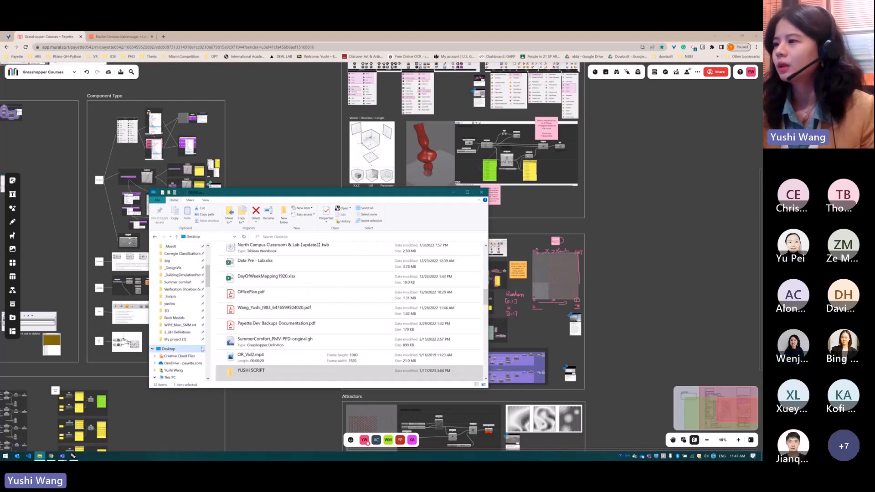
scroll(255, 357, "down", 2)
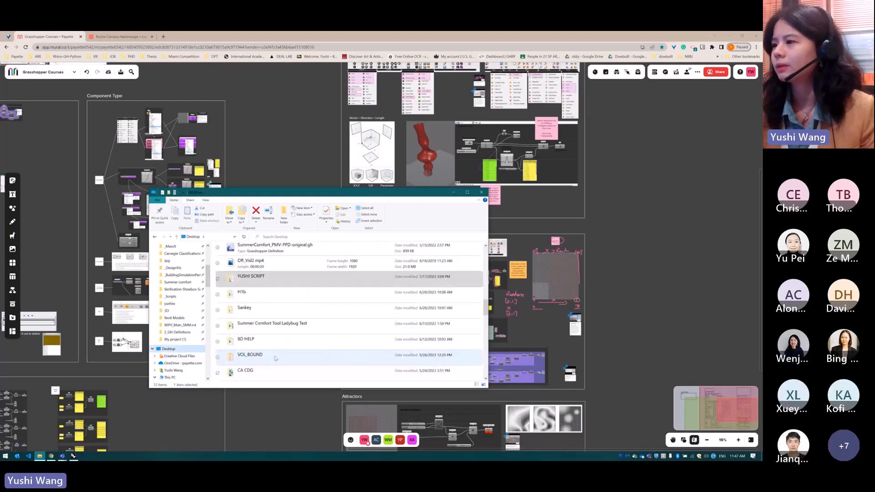
scroll(274, 354, "down", 3)
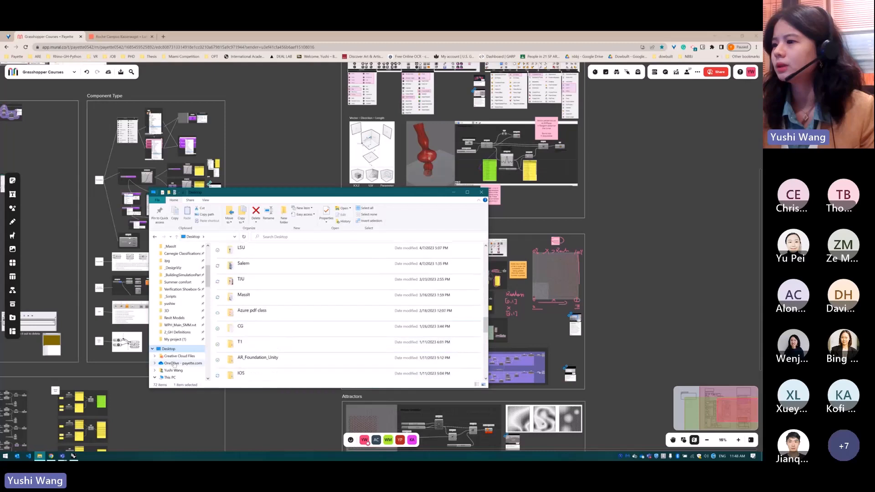
Browse the S: network drive to 3D_Visualizations\_Scripts, check its Grasshopper subfolder and return to _Scripts
left_click(204, 375)
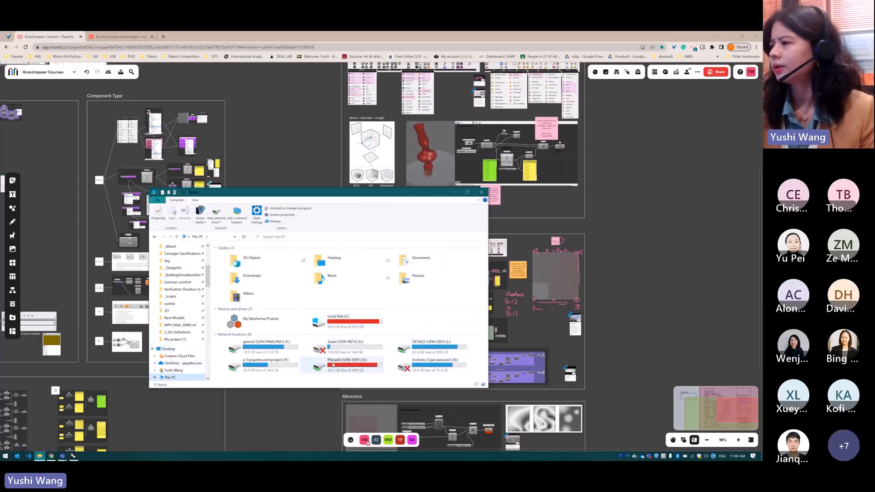
double_click(347, 365)
left_click(264, 257)
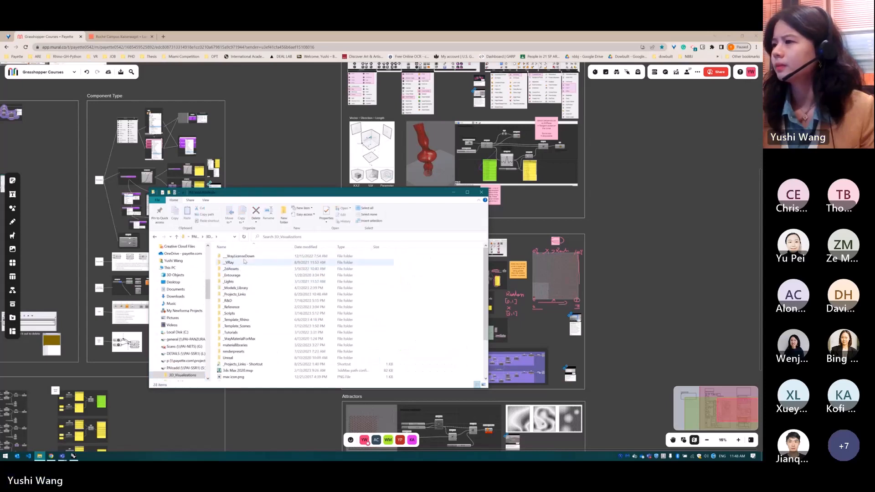
double_click(248, 314)
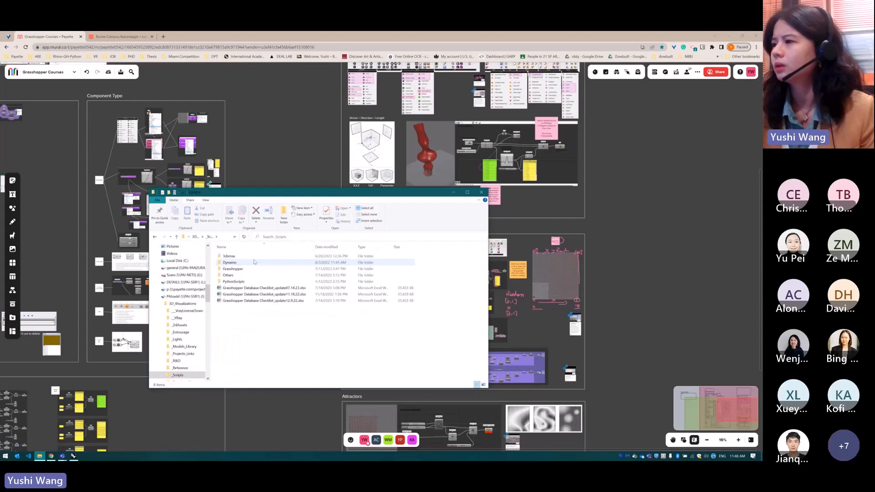
double_click(242, 268)
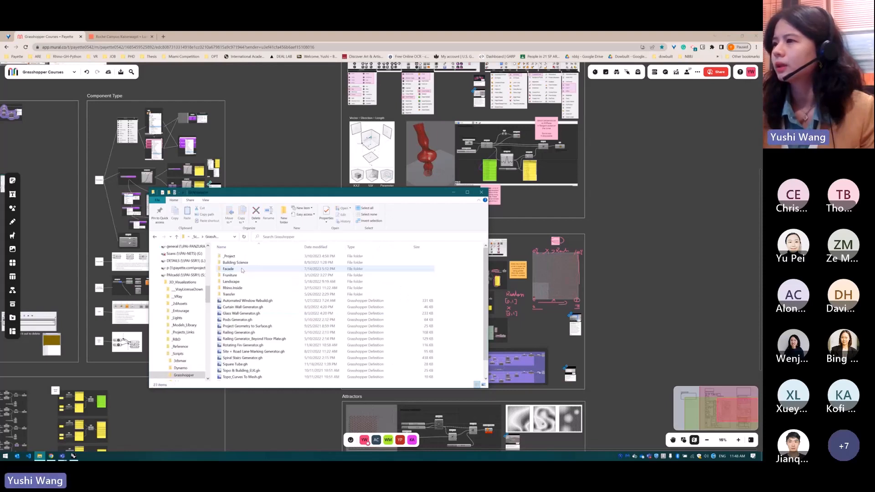
key("alt+Left")
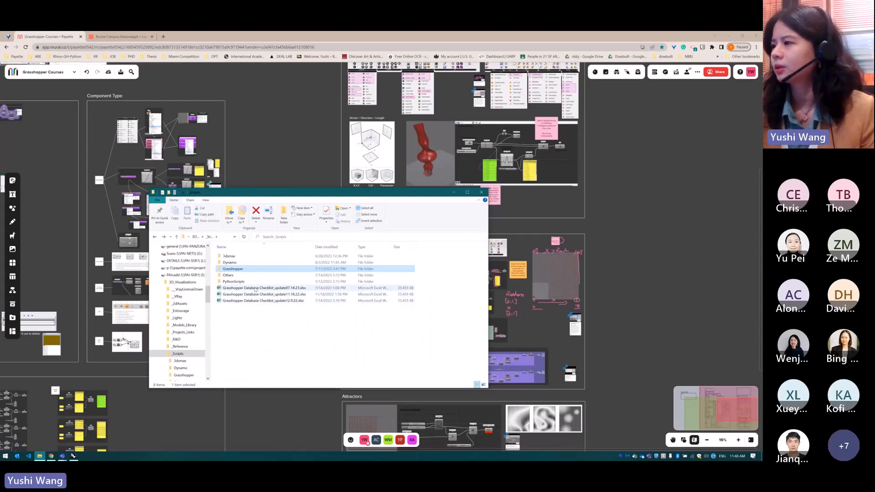
Open Grasshopper Database Checklist_update12.9.22.xlsx in a maximized Excel window and review its list of scripts
double_click(296, 302)
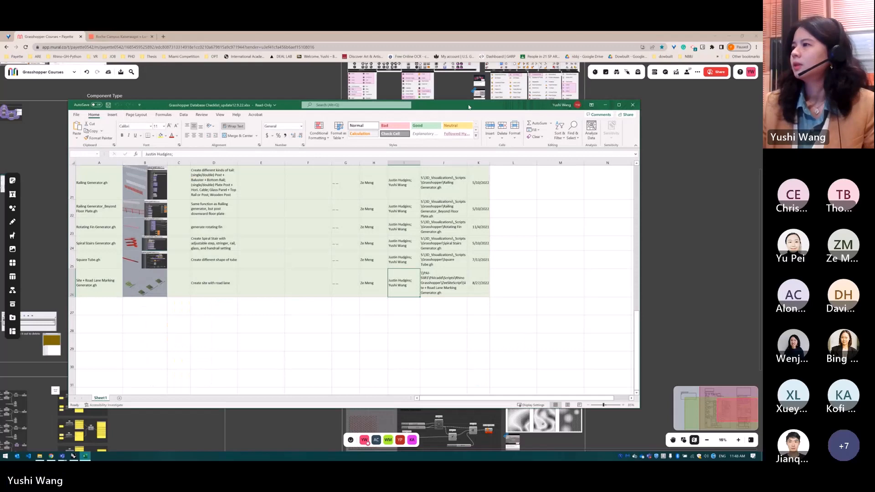
double_click(469, 106)
scroll(414, 313, "up", 7)
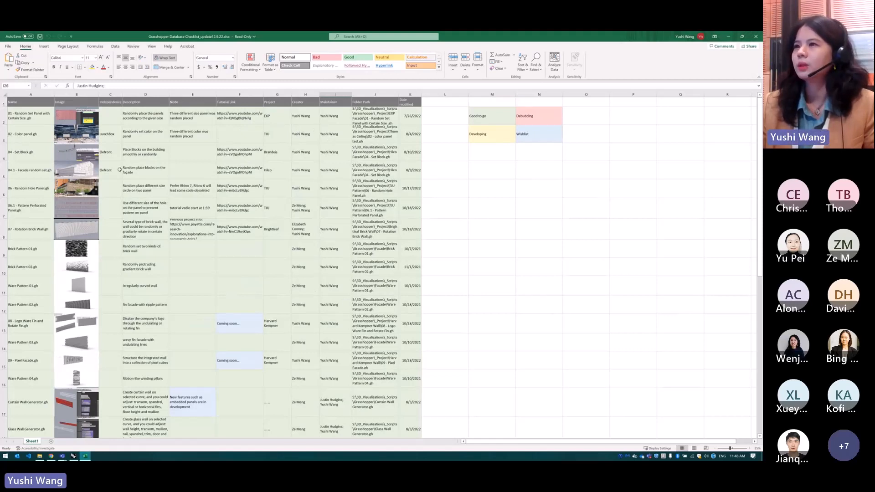
scroll(415, 232, "down", 1)
scroll(401, 235, "up", 1)
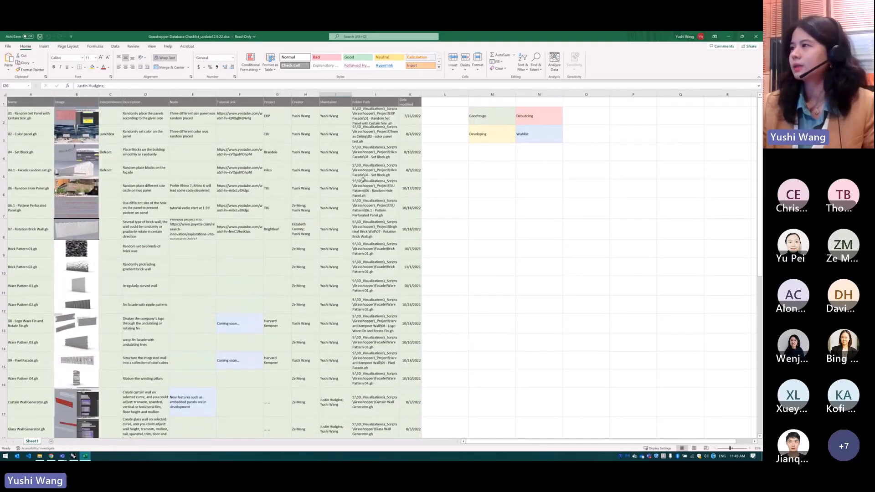
scroll(192, 252, "down", 3)
scroll(193, 252, "down", 3)
scroll(188, 297, "up", 3)
scroll(159, 189, "up", 3)
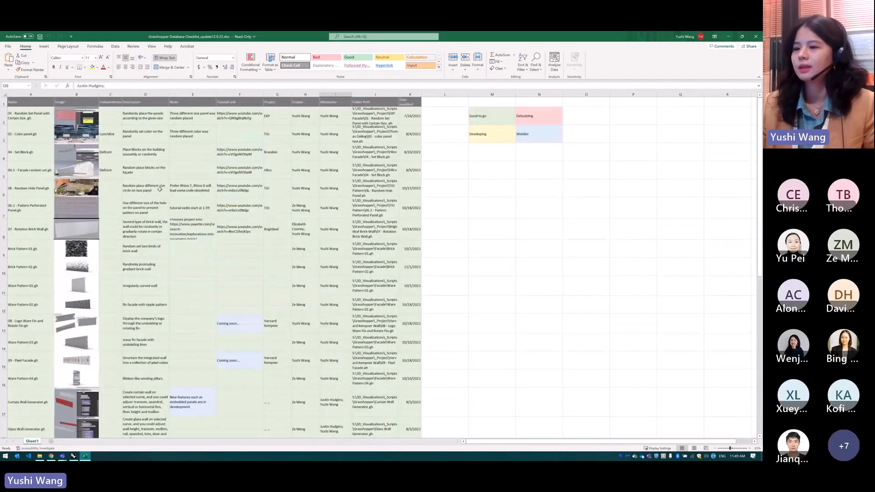
Minimize the checklist workbook, look into the Grasshopper scripts folder in File Explorer and return to _Scripts
left_click(87, 457)
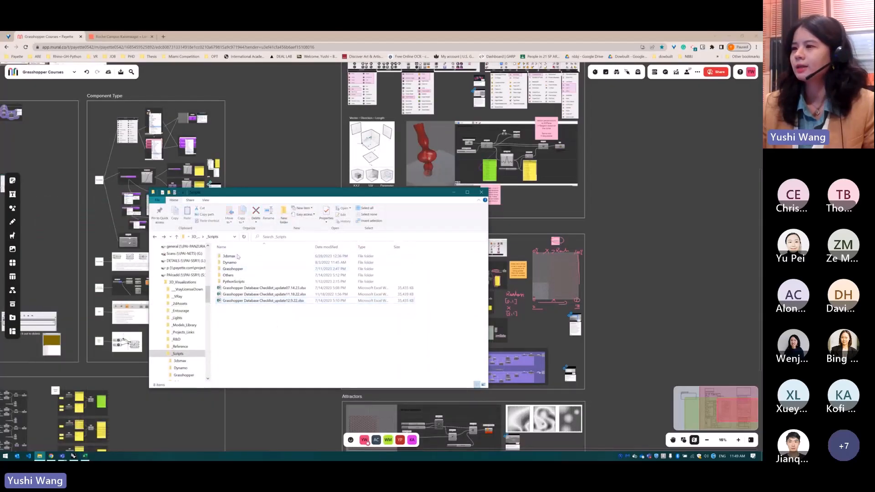
left_click(234, 270)
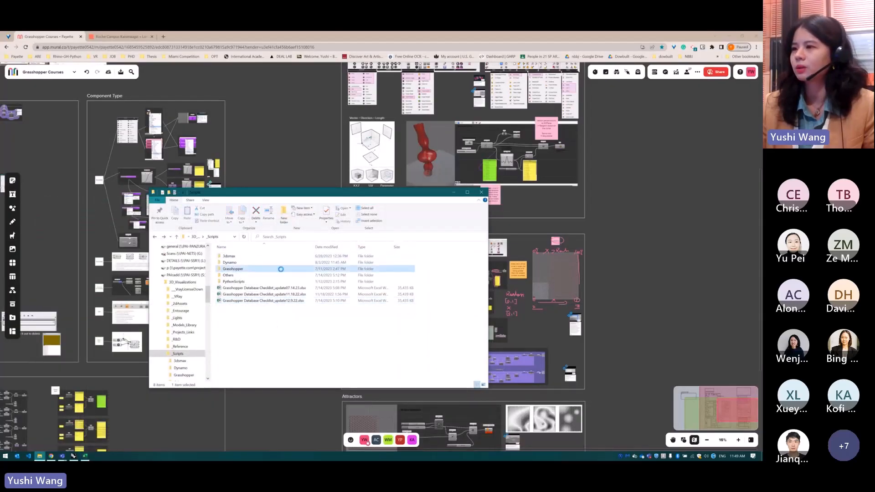
double_click(334, 272)
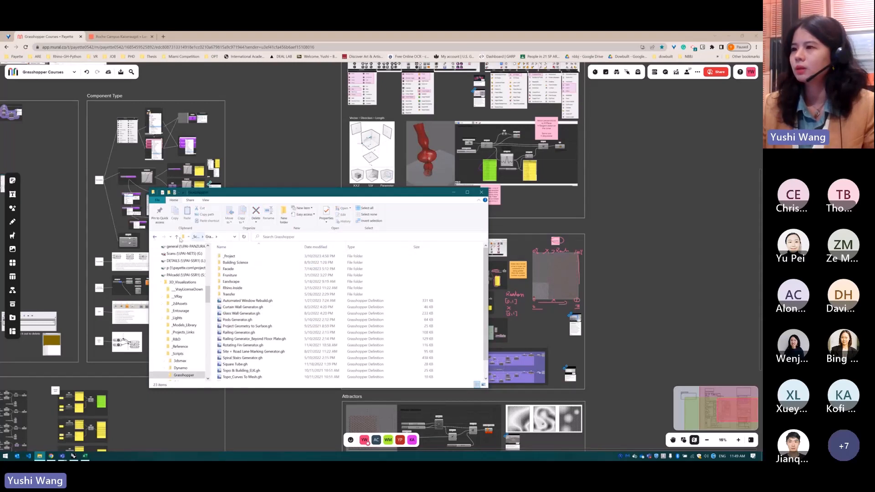
left_click(155, 237)
left_click(223, 237)
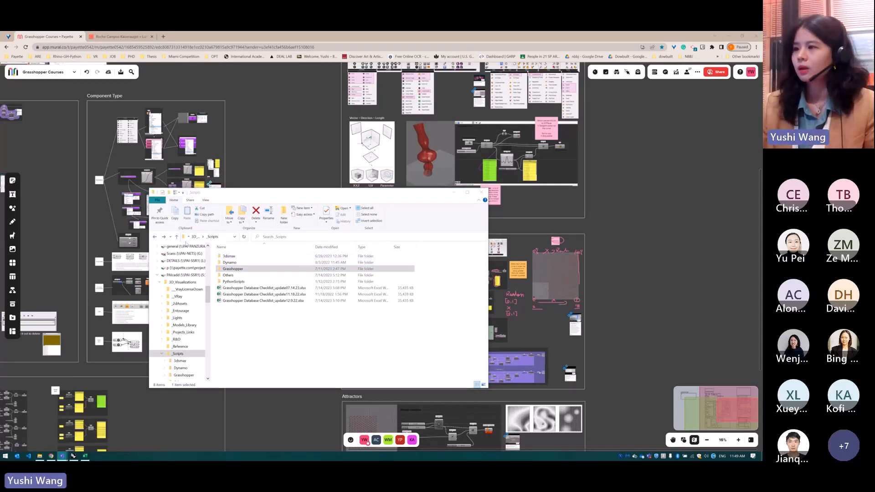
Go back to the S: drive's root and check the Scripts folder and its Revit Dynamo subfolder
left_click(156, 238)
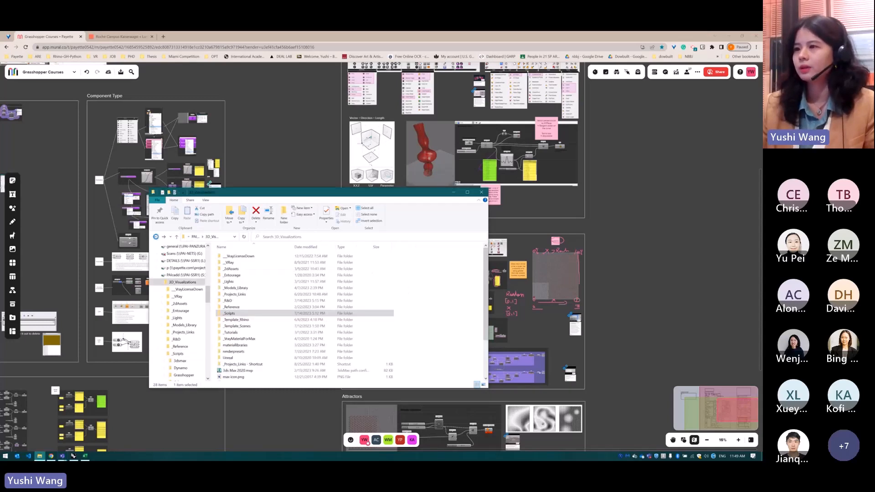
left_click(156, 238)
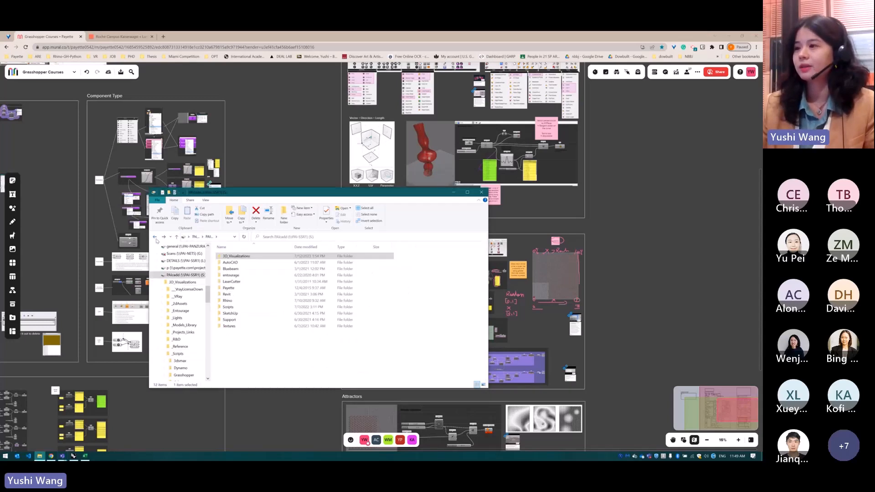
left_click(157, 277)
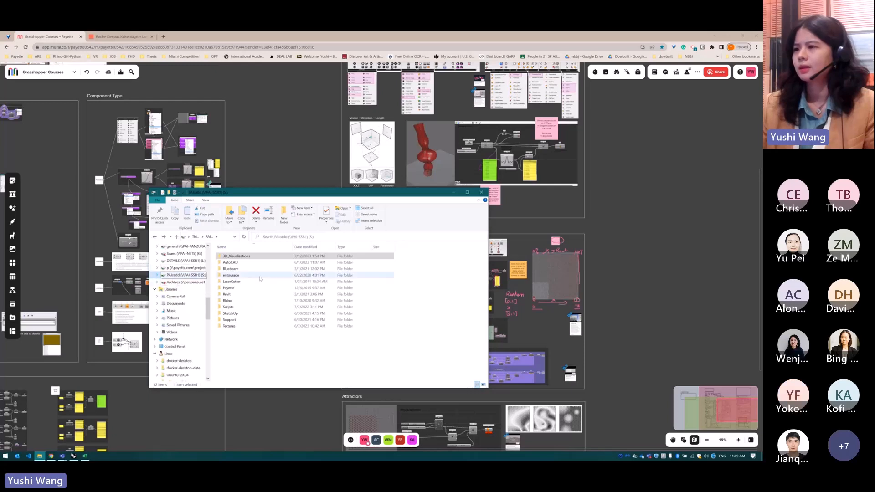
left_click(239, 307)
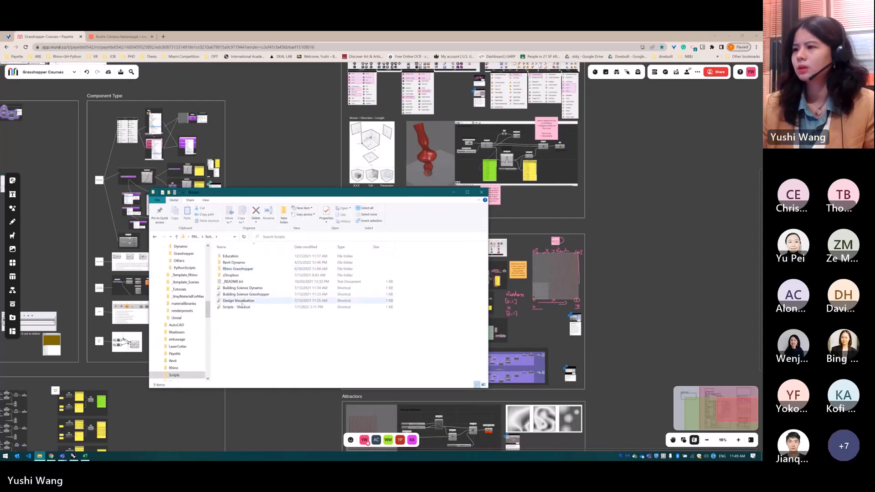
double_click(234, 263)
left_click(155, 238)
left_click(155, 238)
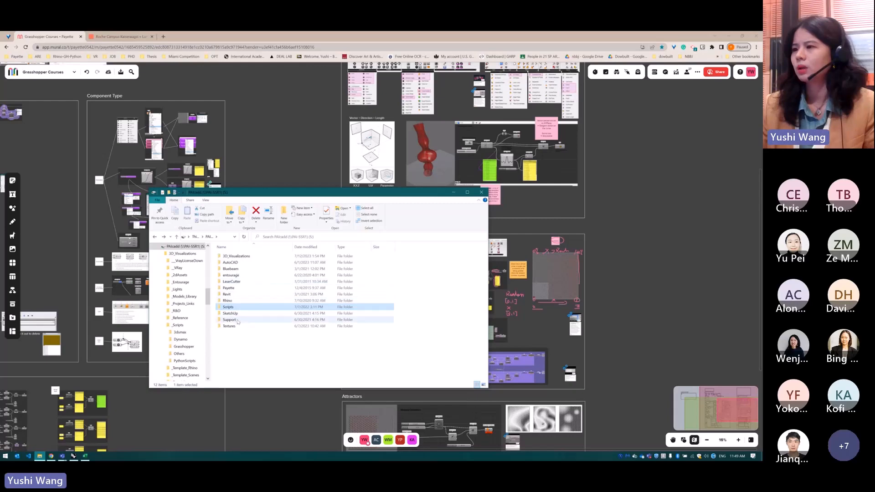
Switch to the browser and open the bookmarked Payette intranet home page in a new tab
left_click(163, 36)
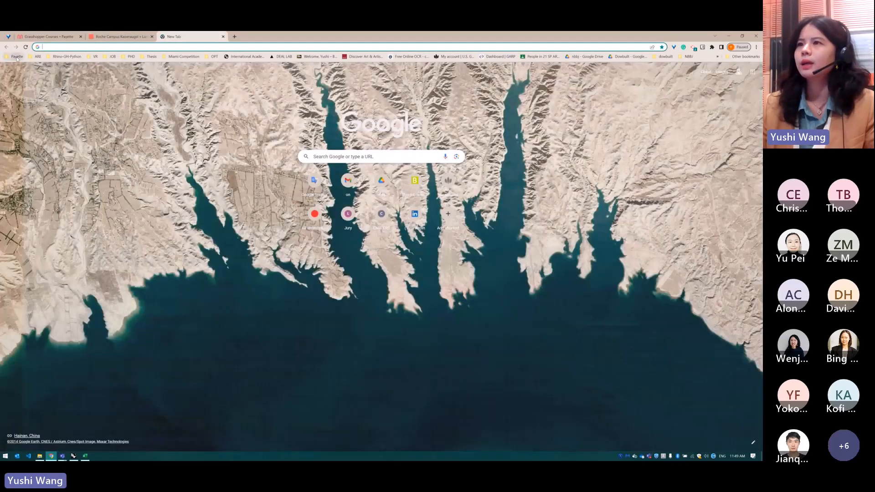
left_click(17, 57)
left_click(32, 48)
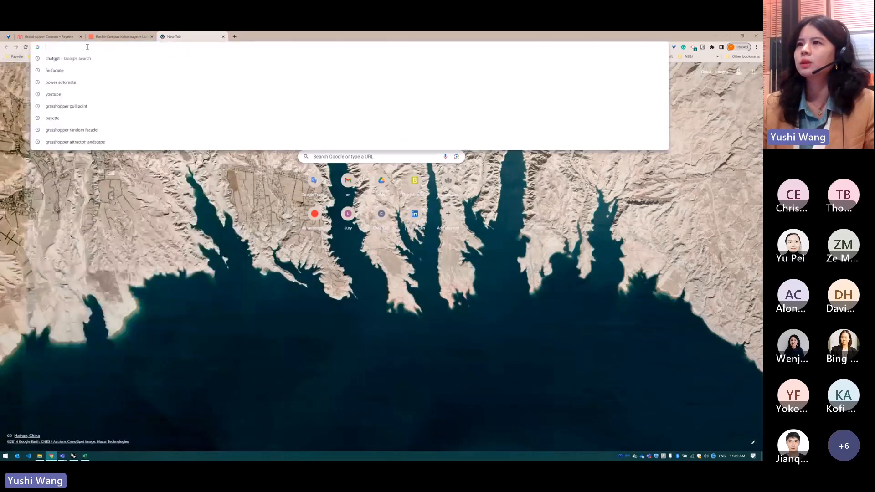
left_click(17, 57)
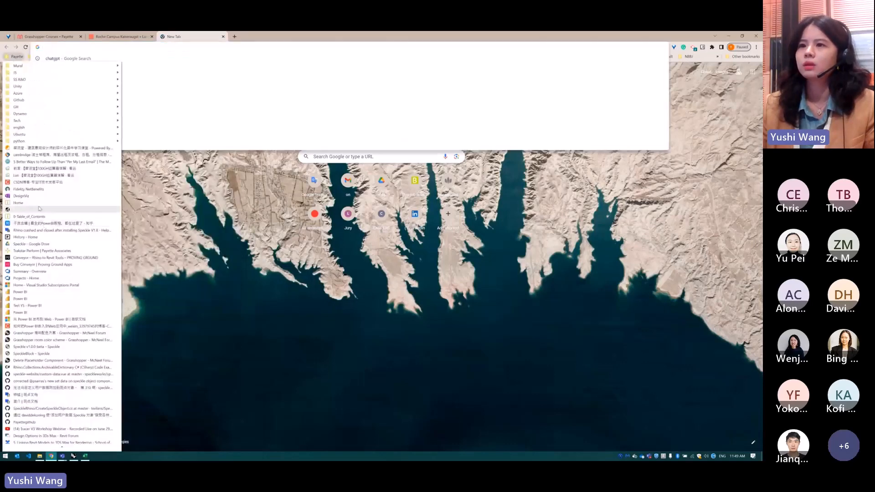
left_click(38, 204)
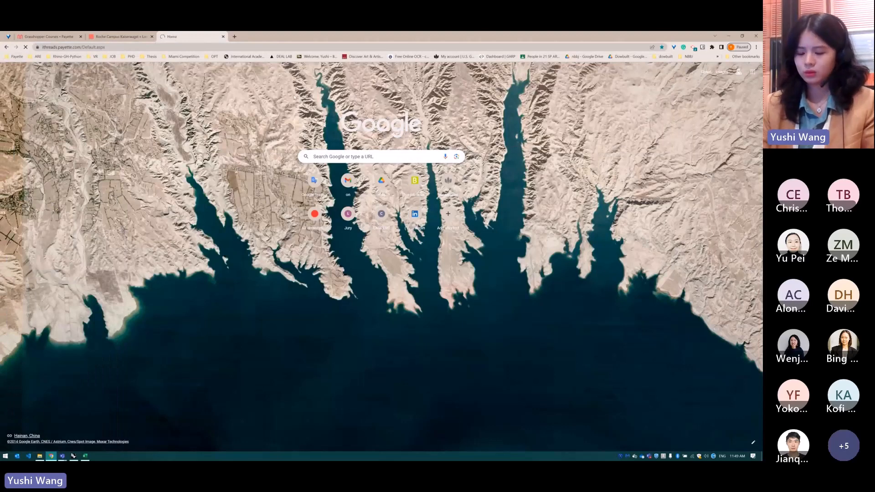
Search ithreads for "grasshopper database" and open the "Dynamo and Grasshopper Database Checklist!" post
left_click(209, 70)
type("grasshopper")
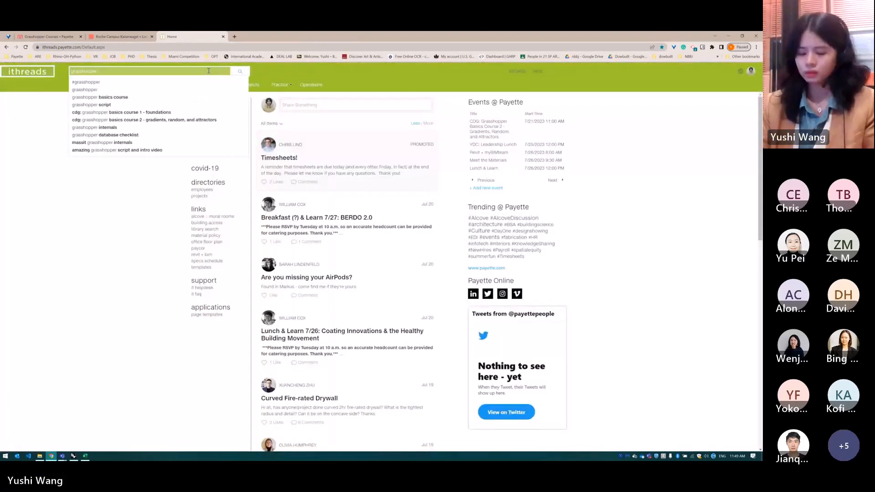
type(" c")
key("BackSpace")
type("database")
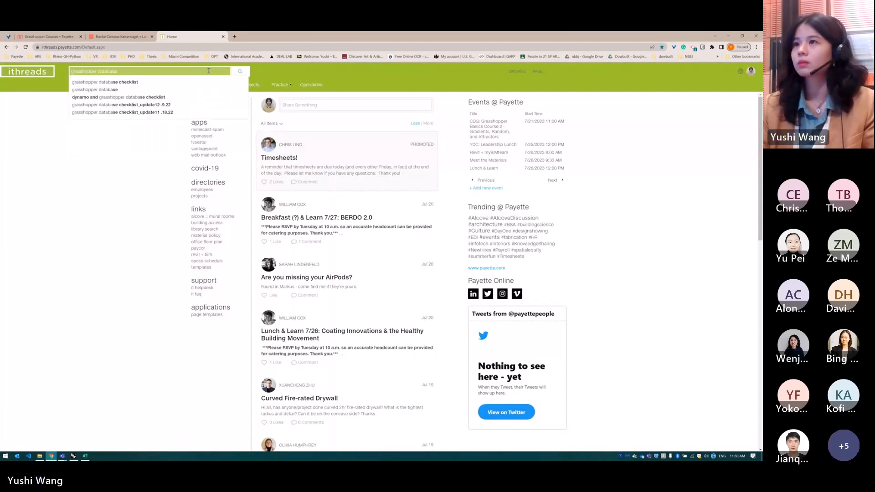
key("Return")
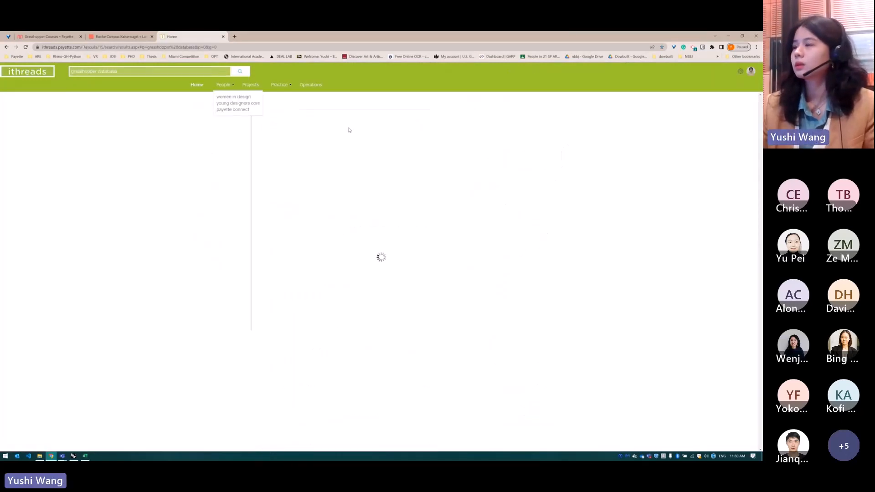
left_click(323, 140)
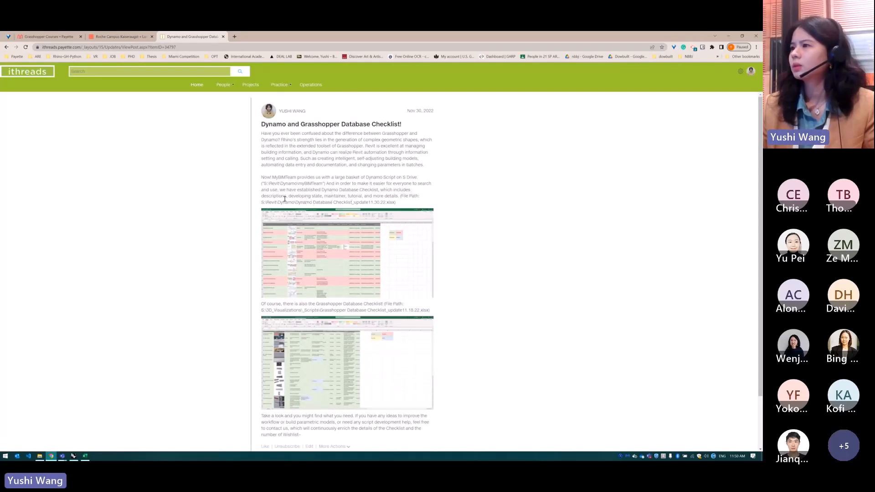
Highlight the folder path S:\Revit\Dynamo of the Dynamo Database Checklist in the post's text
left_click_drag(294, 202, 261, 202)
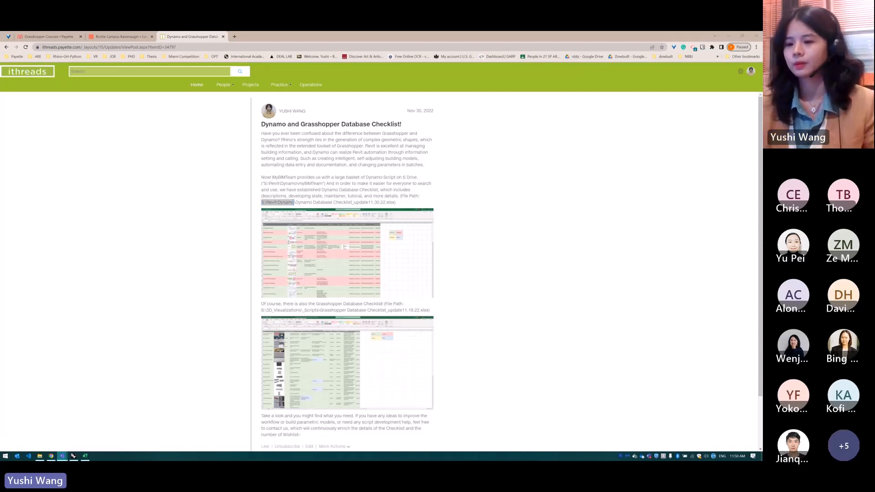
left_click(433, 214)
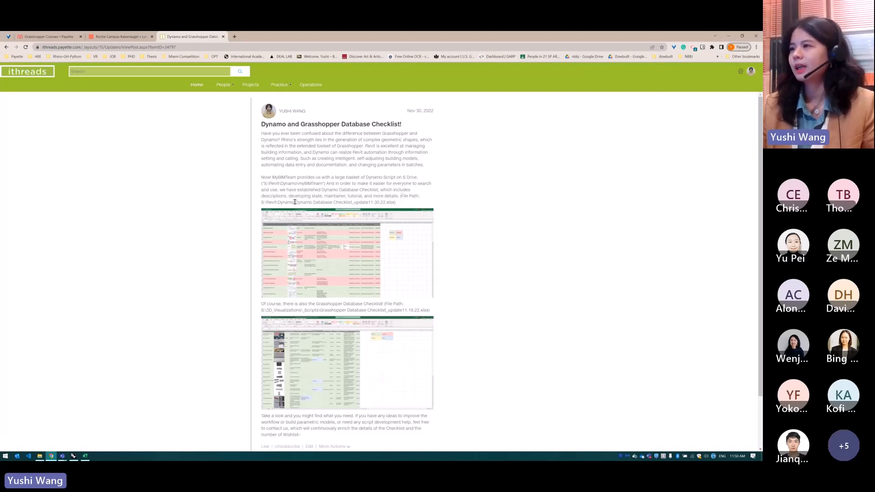
left_click_drag(294, 202, 260, 204)
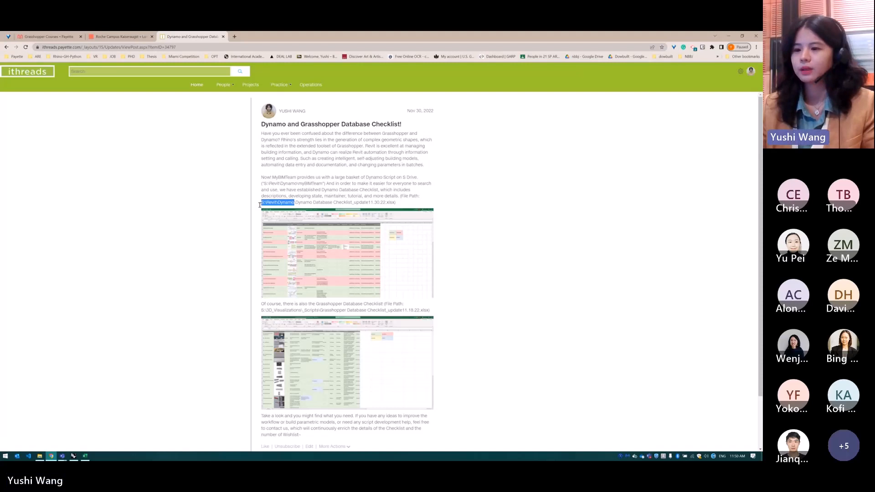
Switch to File Explorer, open the myBIMTeam folder under S:\Revit\Dynamo and look through its Dynamo scripts
left_click(40, 456)
double_click(228, 294)
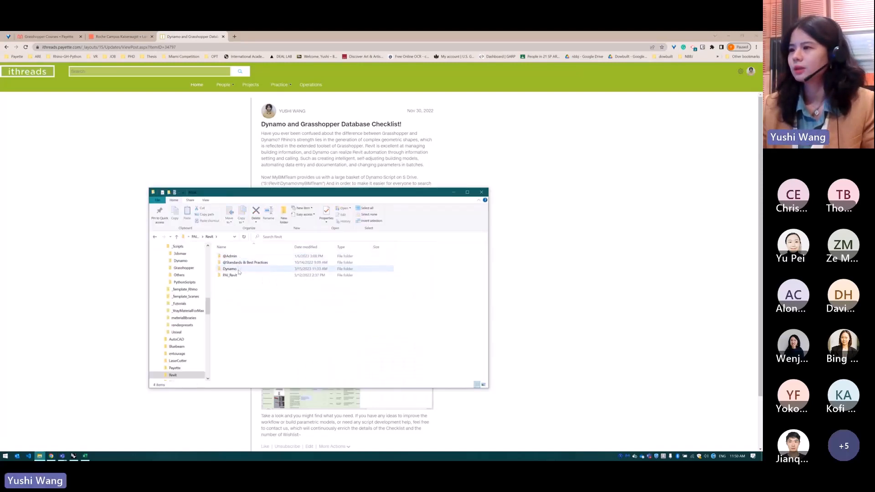
double_click(238, 272)
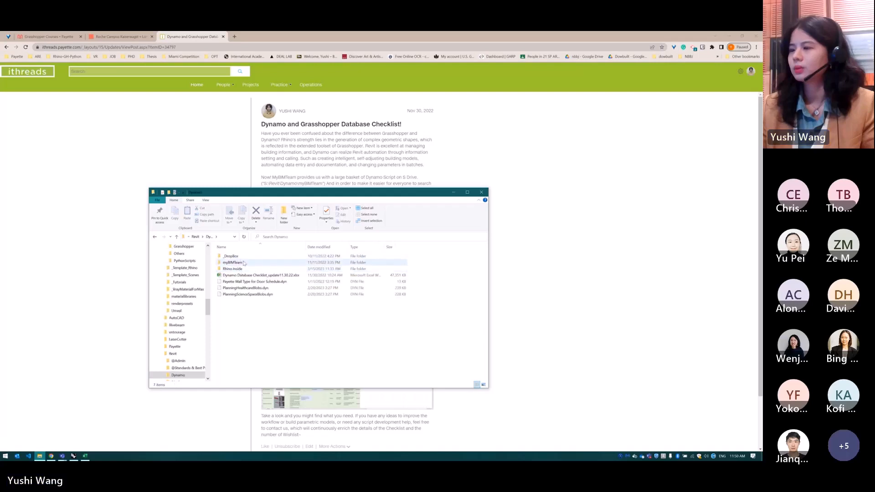
double_click(233, 263)
scroll(315, 301, "down", 3)
scroll(316, 301, "down", 15)
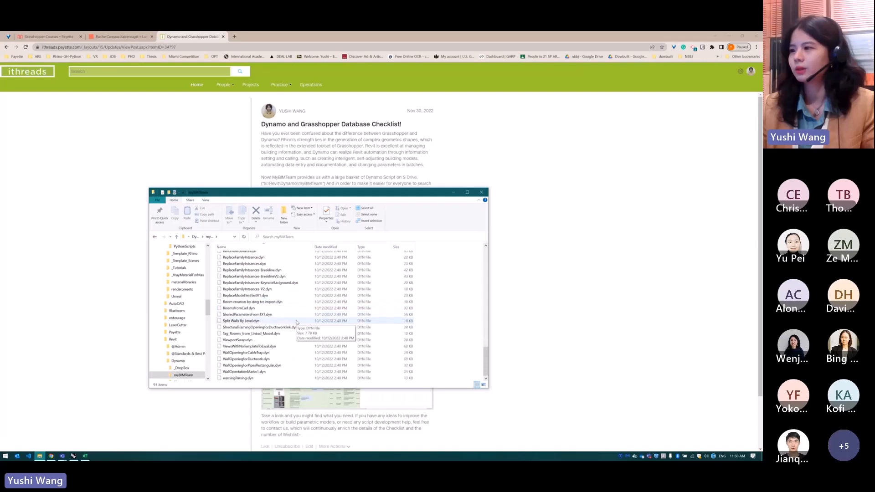
scroll(297, 333, "up", 20)
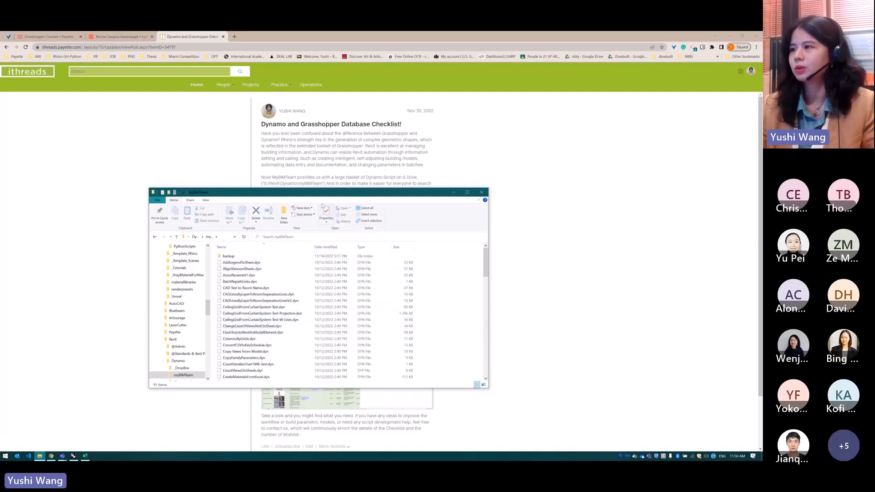
Move the myBIMTeam folder window clear of the post's text and browse its script list again
left_click_drag(315, 199, 632, 168)
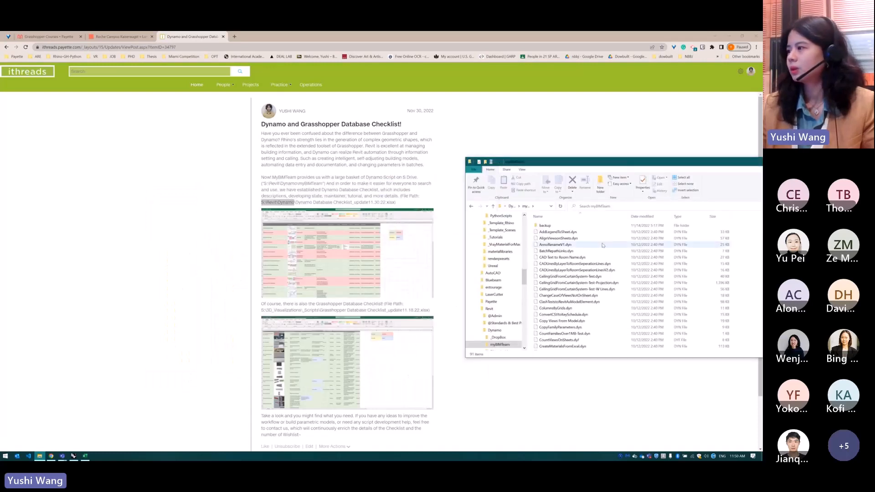
scroll(588, 287, "down", 5)
scroll(587, 286, "down", 10)
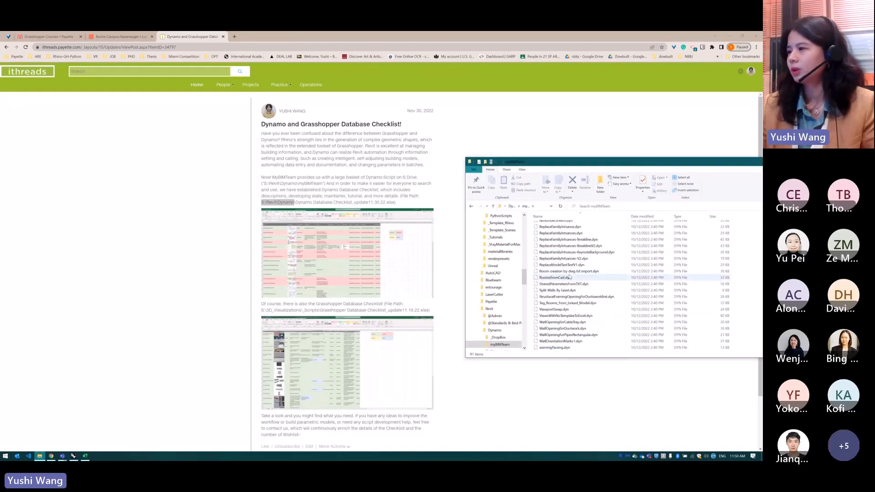
Return to the post and view the Dynamo and Grasshopper checklist images enlarged, closing each one after viewing
left_click(308, 272)
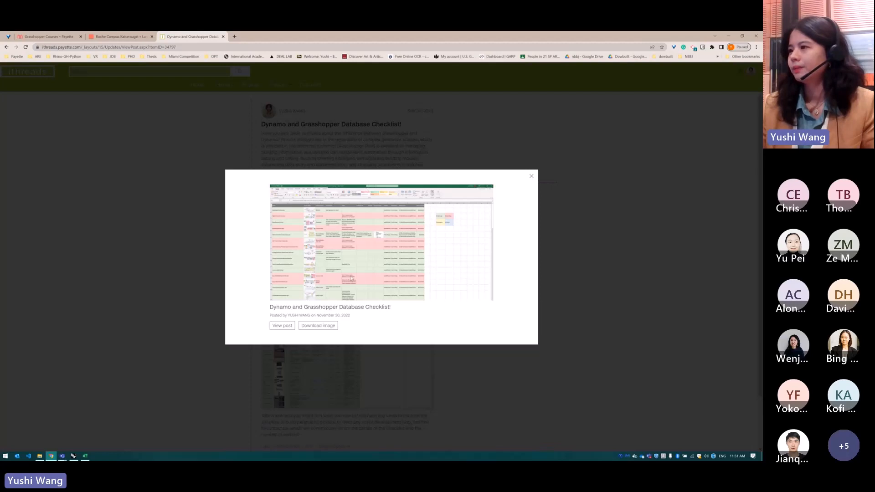
left_click(531, 176)
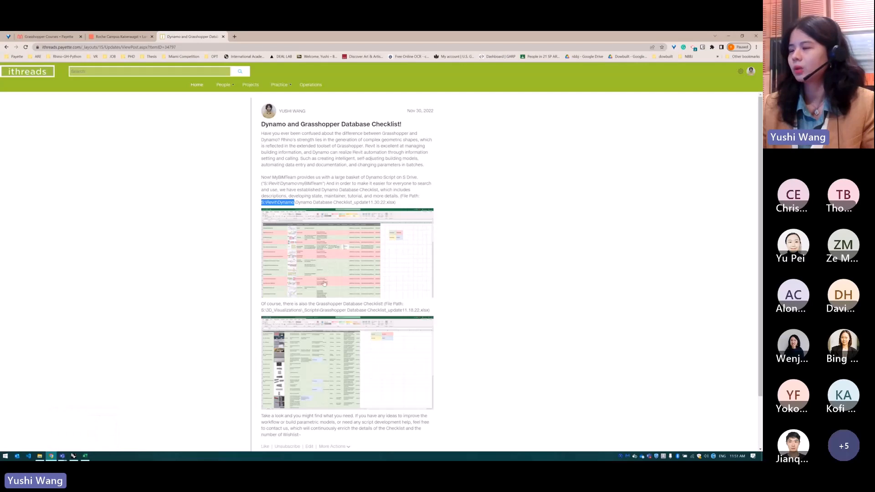
left_click(300, 354)
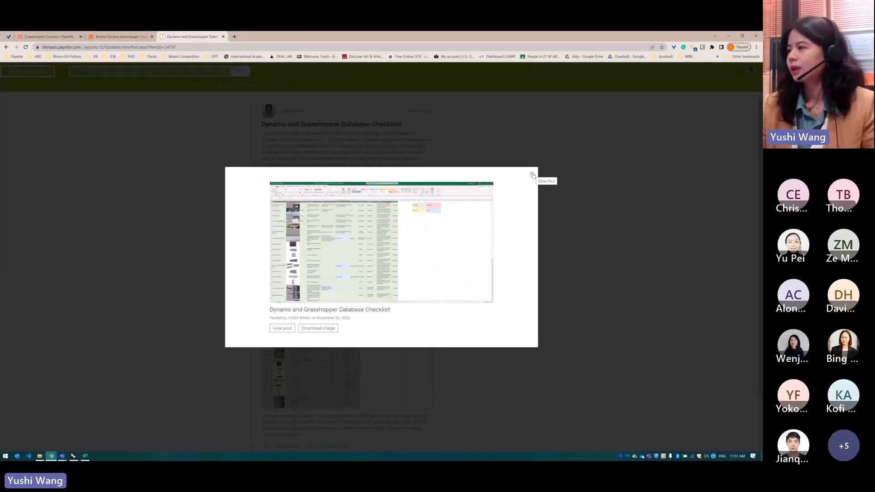
left_click(530, 174)
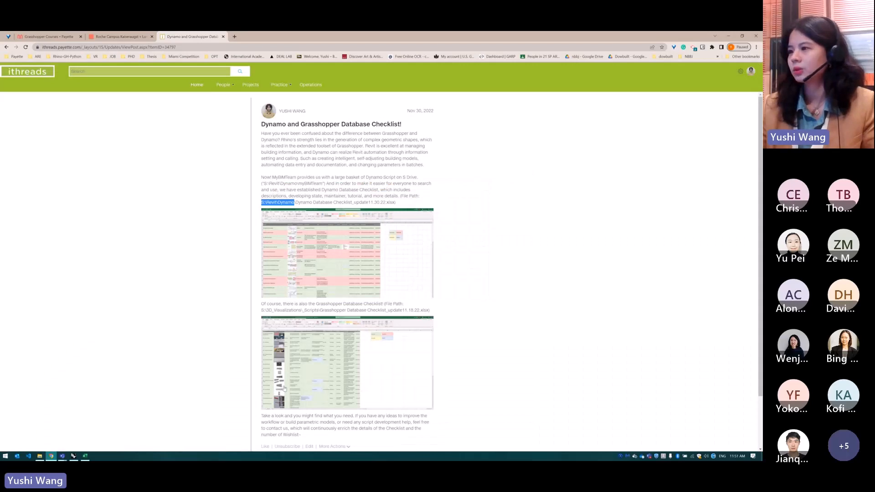
Switch to the Grasshopper Database Checklist workbook in Excel, go through its status colour legend cells, and close the workbook
mouse_move(80, 457)
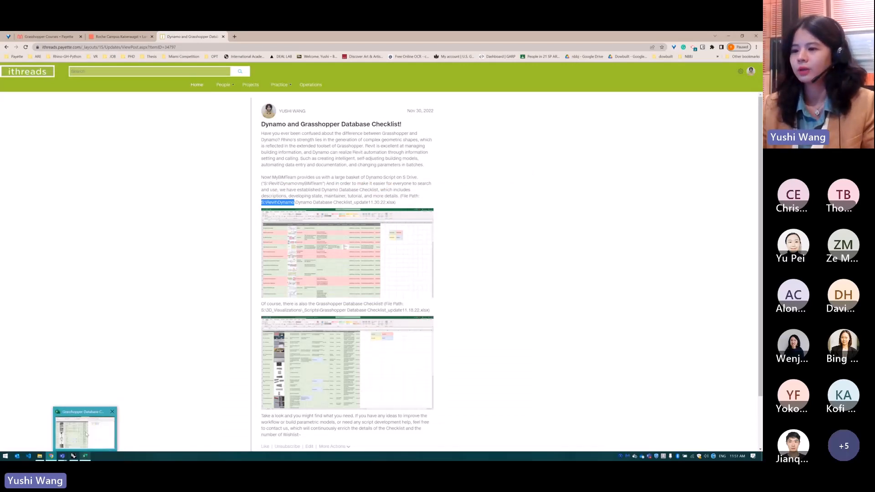
left_click(85, 434)
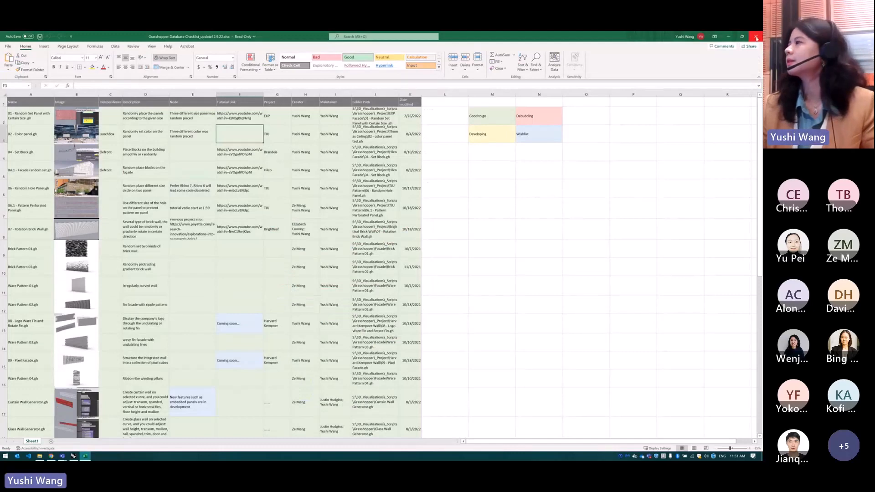
left_click(538, 134)
left_click(539, 114)
left_click(494, 119)
left_click(494, 132)
left_click(525, 134)
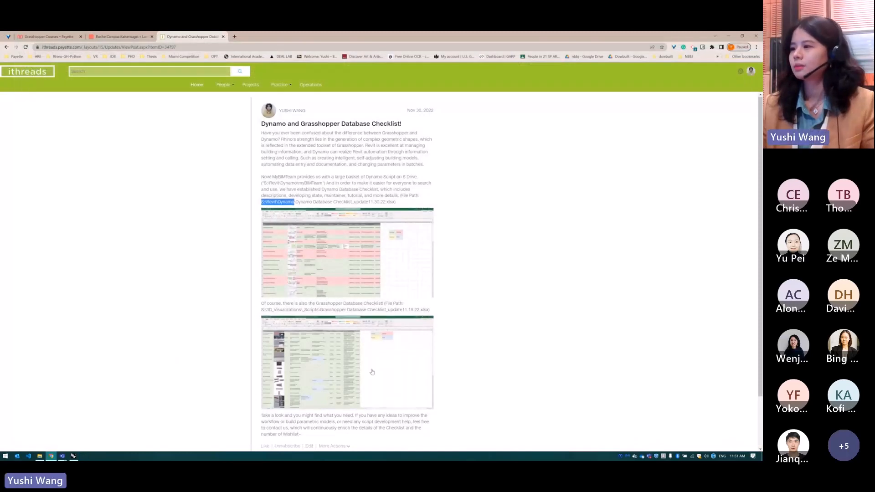
Close the Roche Campus and database checklist post tabs and return to the Grasshopper Courses board
scroll(361, 383, "down", 2)
scroll(338, 274, "up", 2)
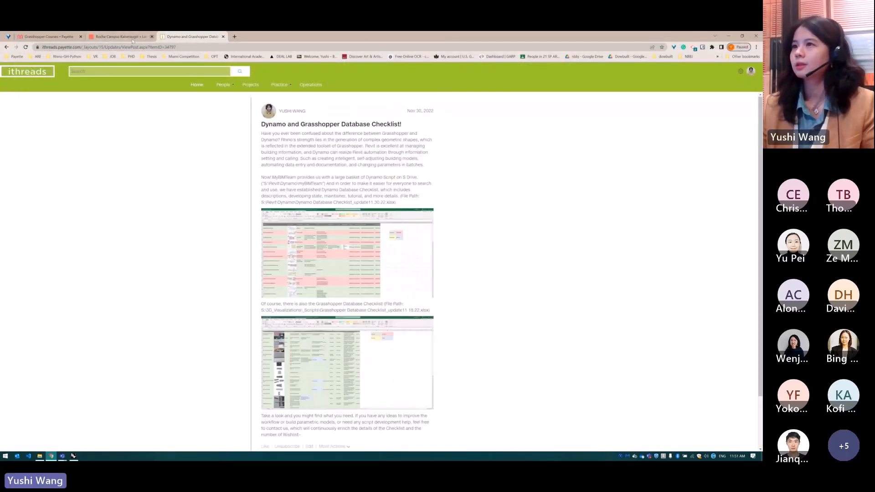
left_click(121, 37)
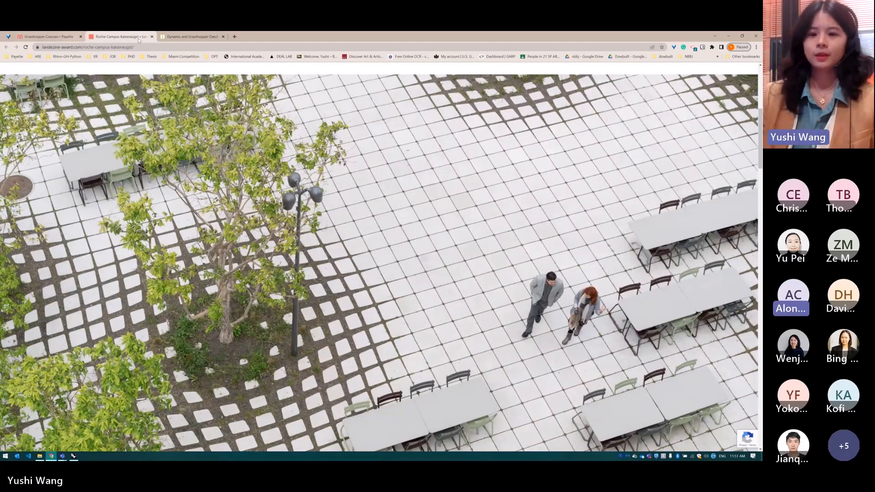
left_click(70, 38)
left_click(152, 37)
left_click(152, 37)
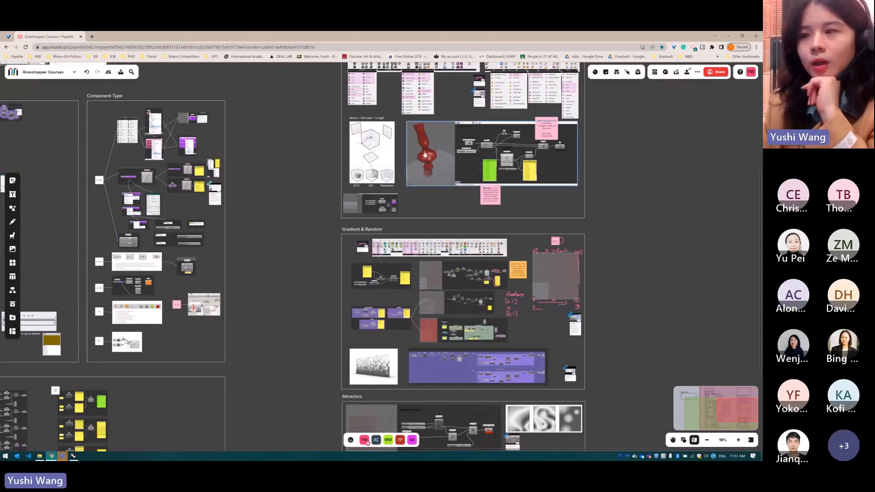
Look over the course board's Points, Planes & Vectors, Gradient & Random and Attractors sections
scroll(417, 192, "down", 2)
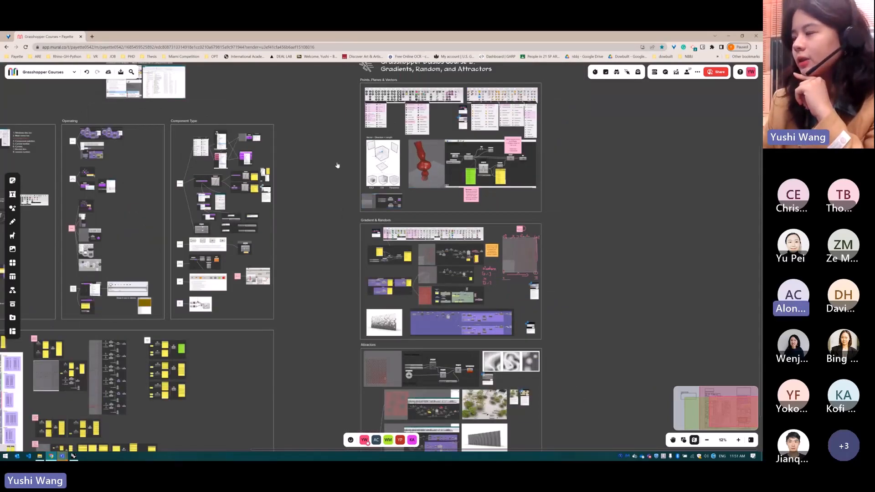
scroll(337, 163, "down", 3)
scroll(393, 301, "up", 4)
scroll(500, 339, "up", 3)
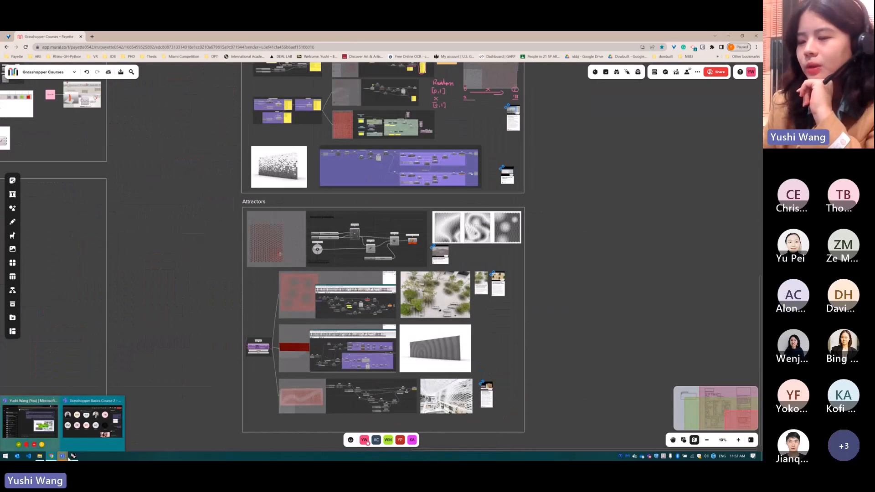
mouse_move(73, 456)
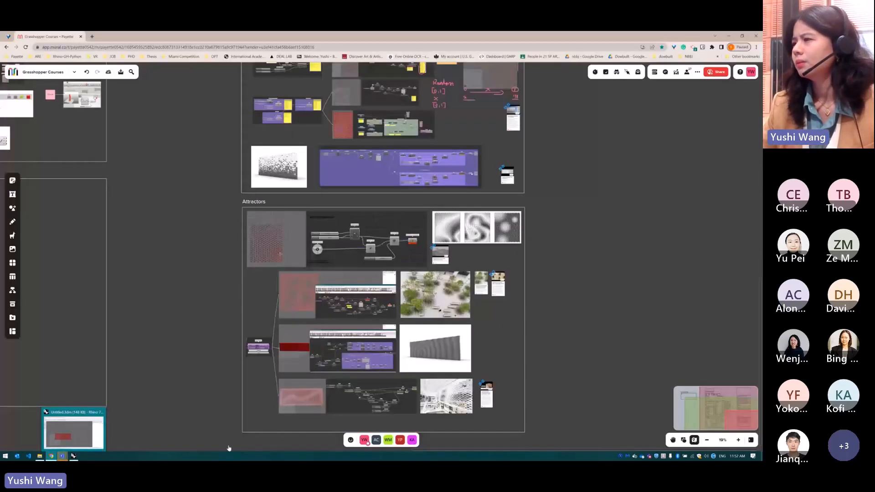
scroll(362, 339, "down", 3)
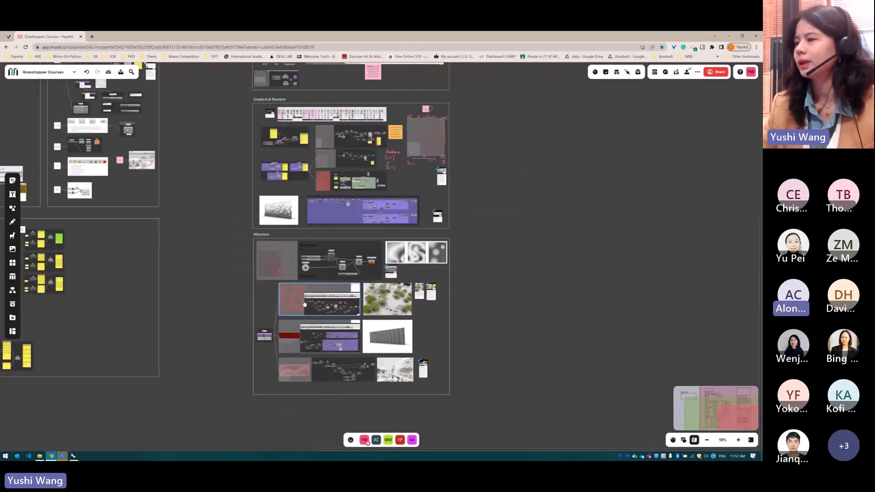
Switch to Rhino and save the GH Foundation Course 02 definition in Grasshopper
left_click(73, 457)
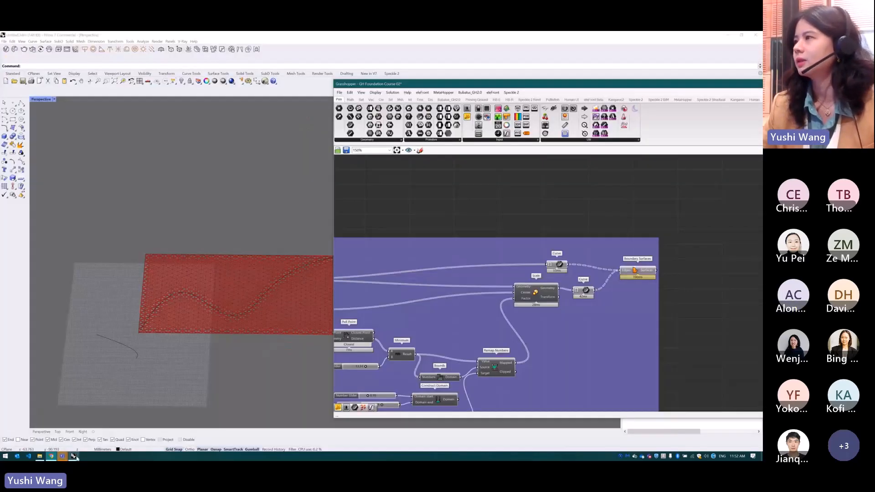
scroll(514, 228, "down", 10)
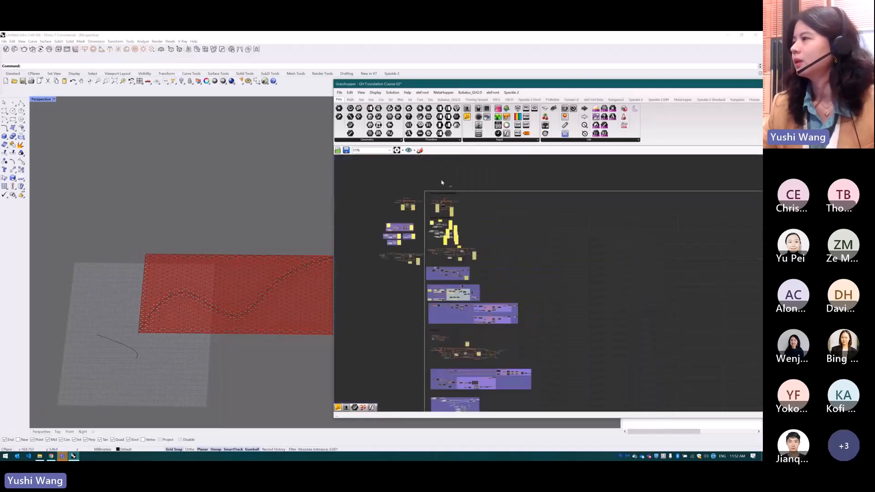
left_click(346, 150)
scroll(489, 276, "up", 2)
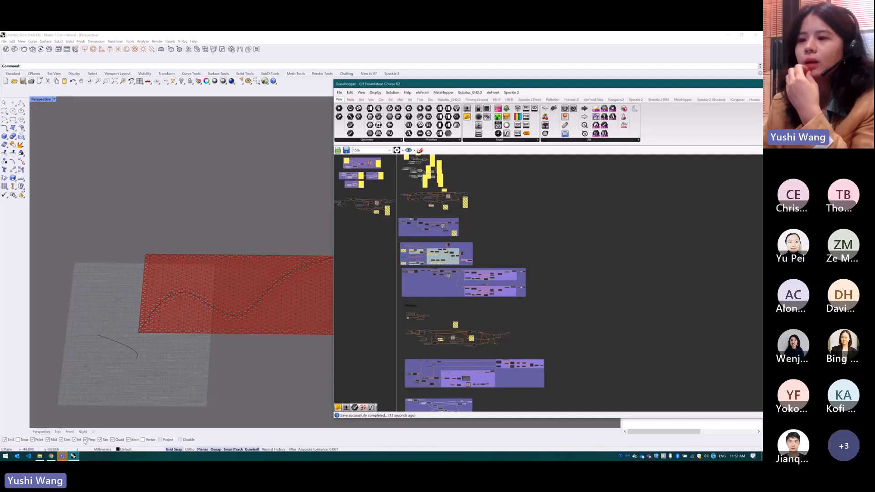
mouse_move(59, 456)
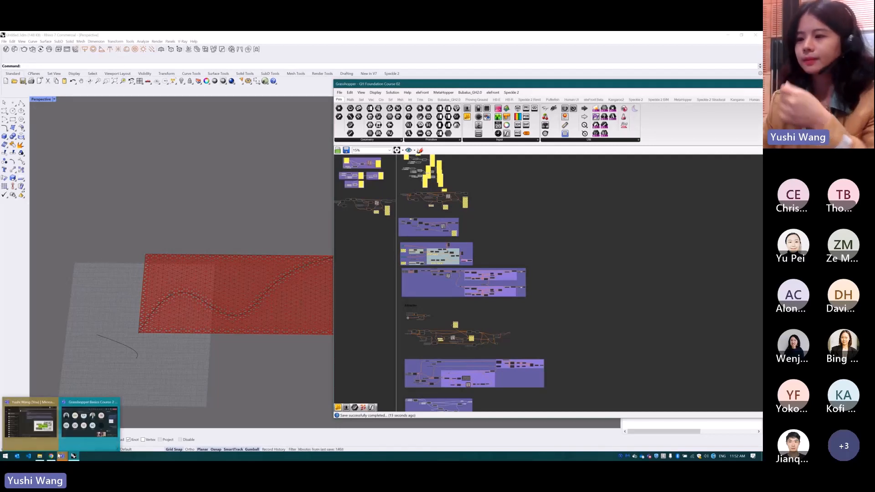